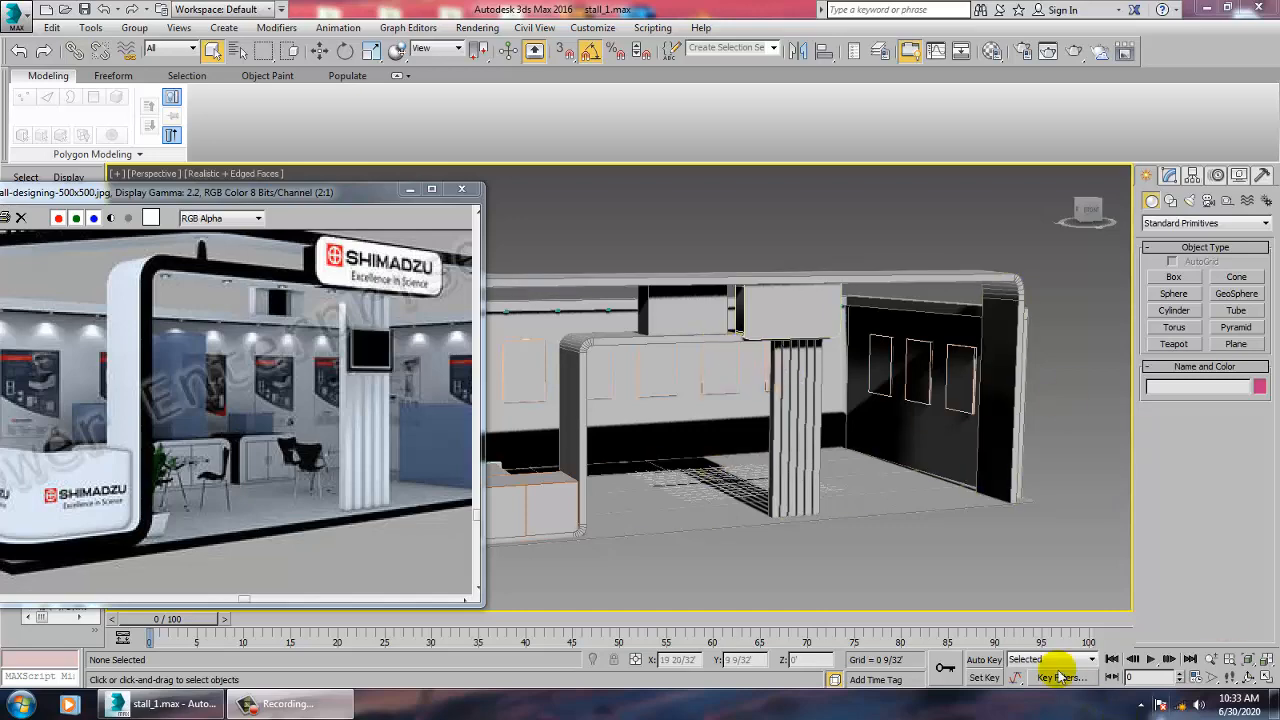
alt+middle_drag(760, 484, 147, 355)
drag(173, 191, 174, 190)
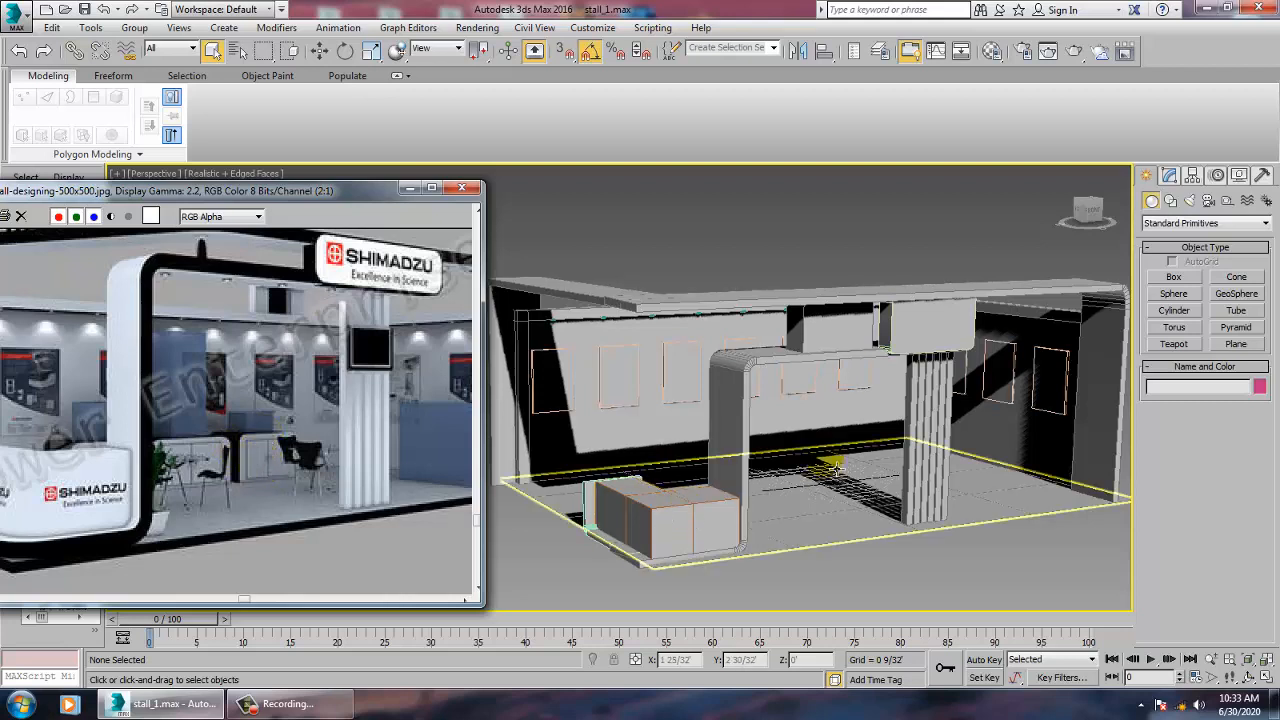
middle_drag(831, 466, 801, 473)
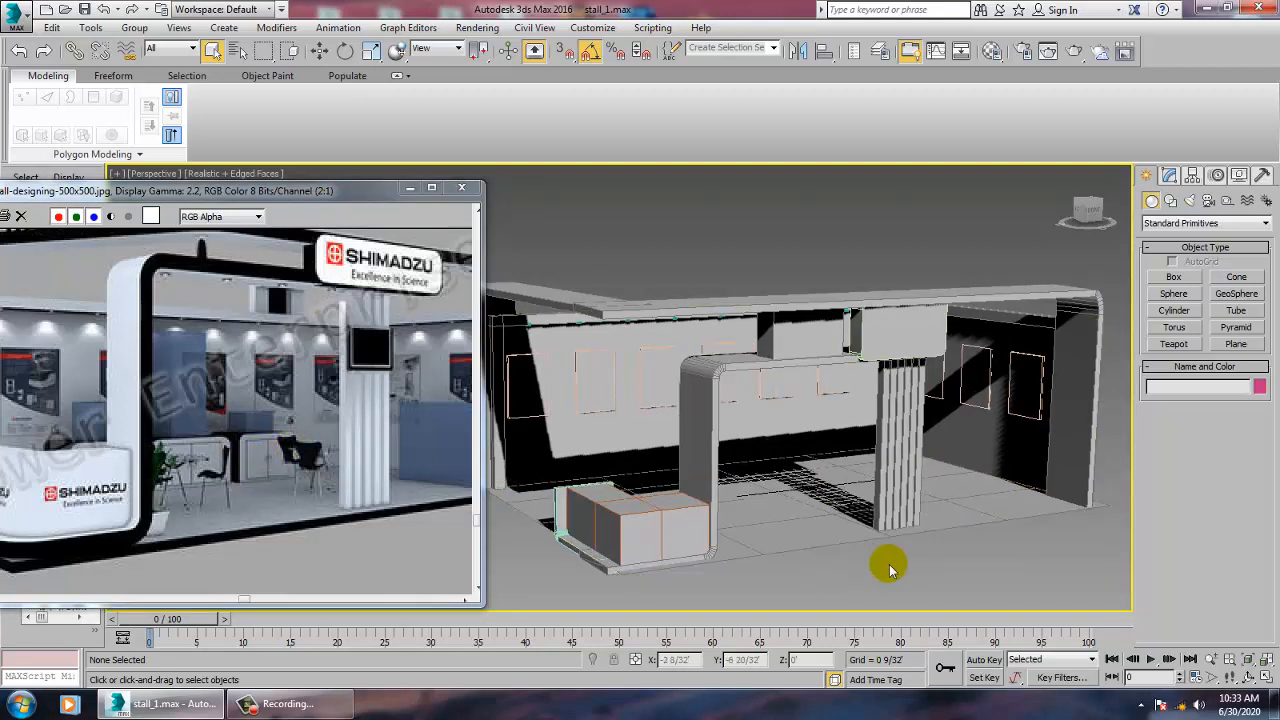
key(alt)
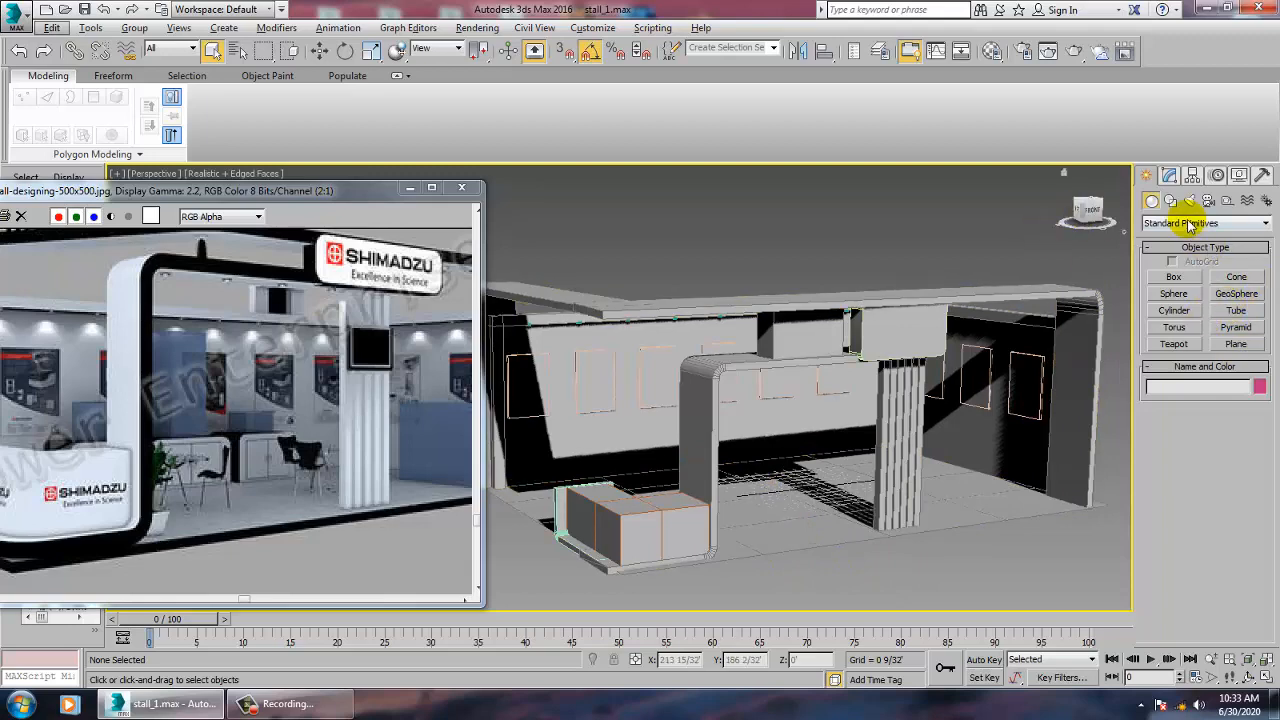
Step: Draw a rectangle about 0 28/32' long and 1 15/32' wide in the Front view, standing on the floor near the striped column
click(1172, 202)
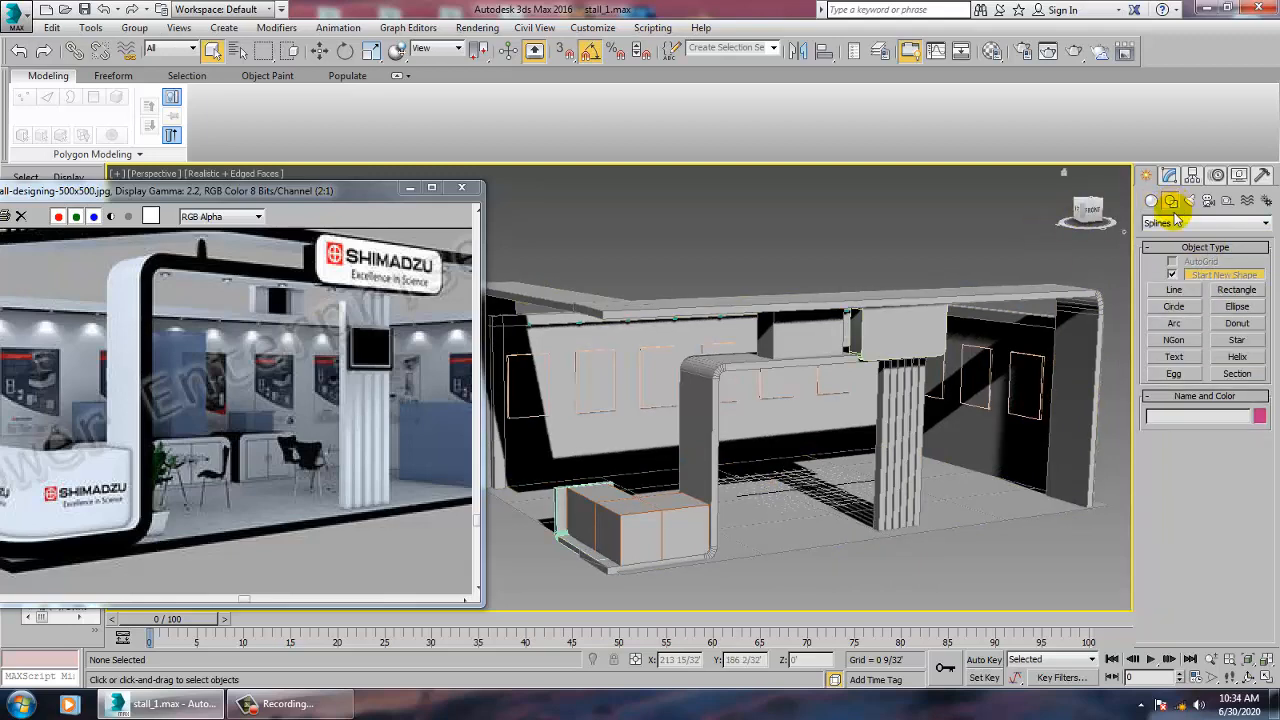
click(1218, 293)
key(alt+w)
middle_drag(946, 276, 904, 261)
key(alt+w)
middle_drag(742, 539, 857, 421)
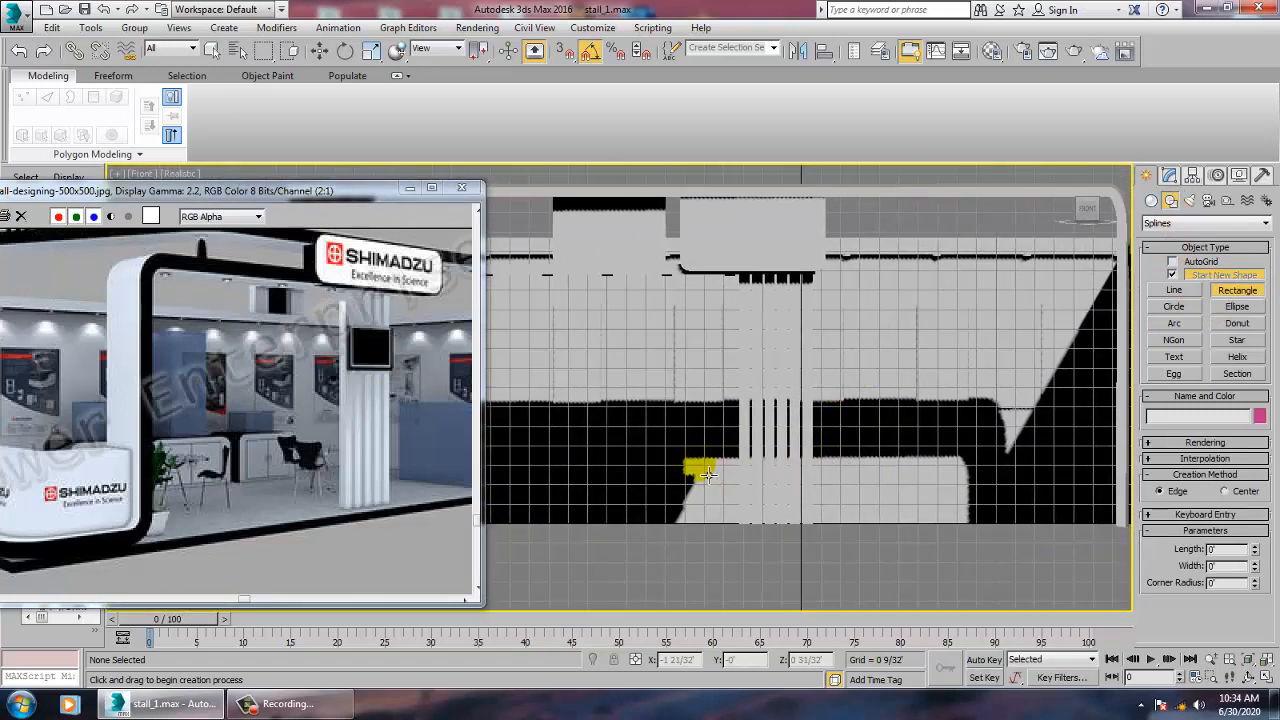
mouse_move(688, 468)
mouse_down()
mouse_move(855, 514)
mouse_move(805, 533)
mouse_up()
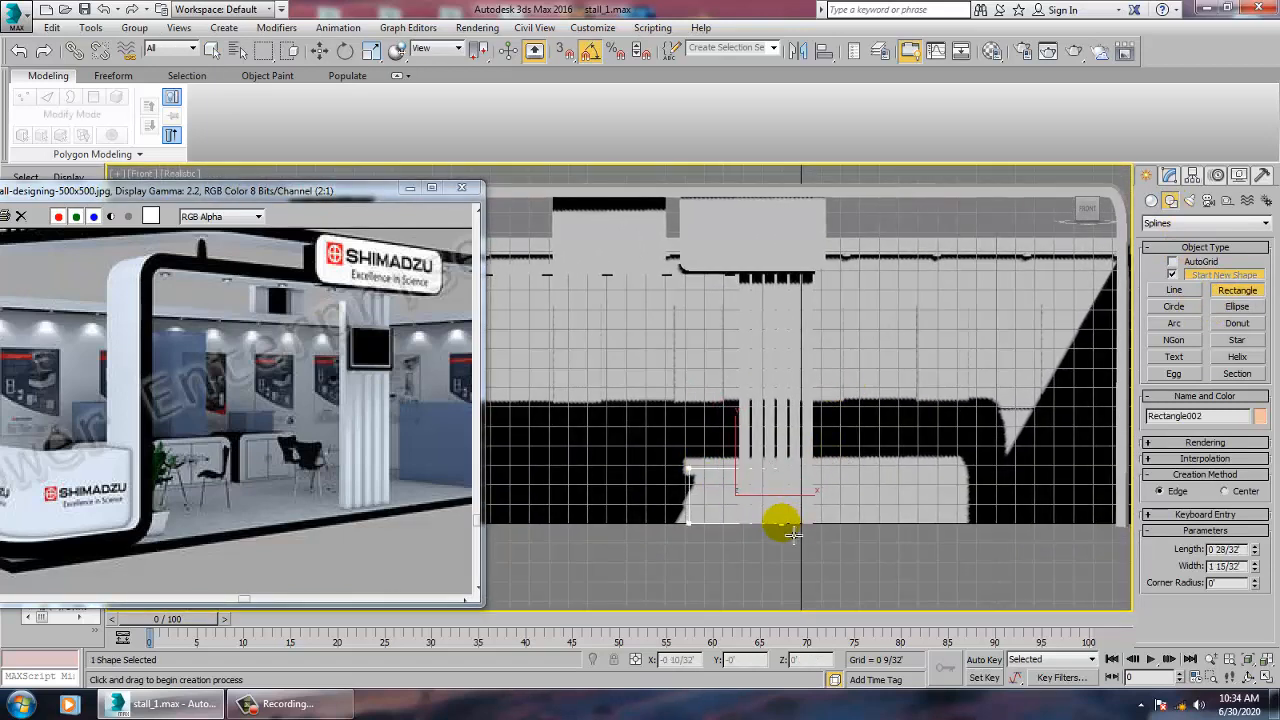
Step: Move the rectangle back in depth to just in front of the stall's back wall, at about Y 3 10/32'
key(w)
key(alt+w)
right_click(886, 534)
key(alt+w)
alt+middle_drag(887, 534, 921, 530)
scroll(920, 530, up, 4)
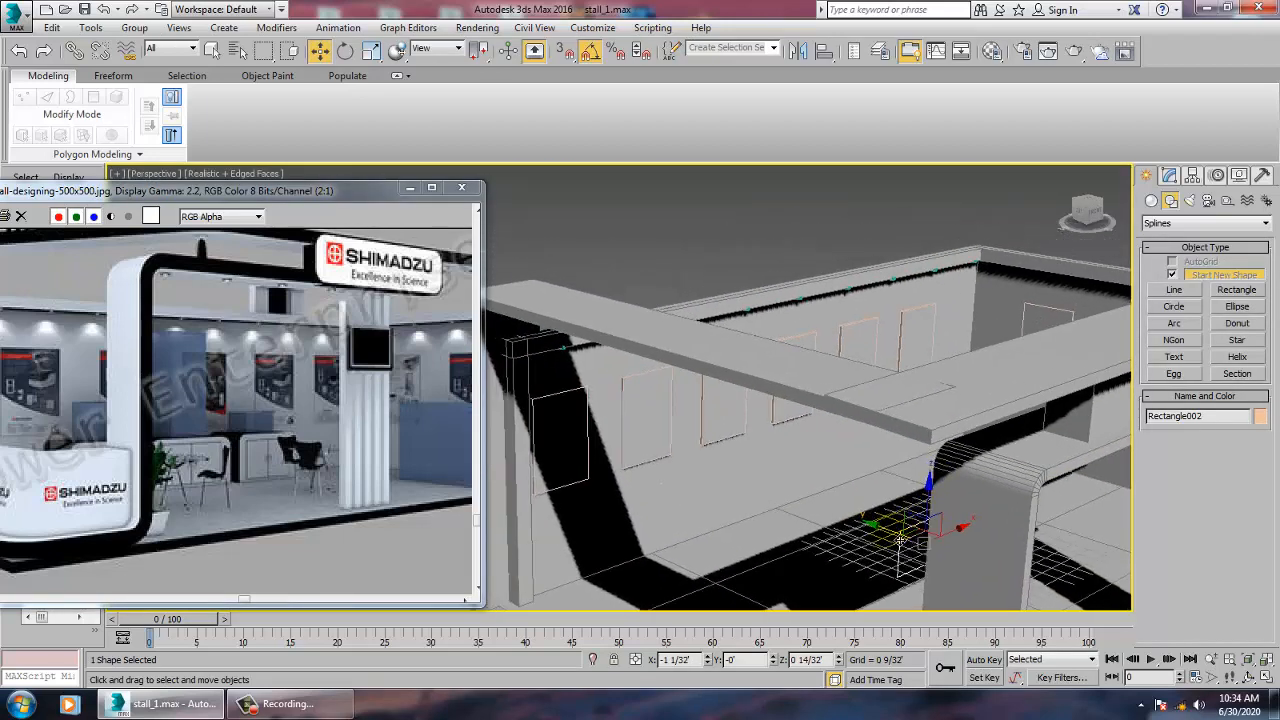
drag(900, 540, 748, 519)
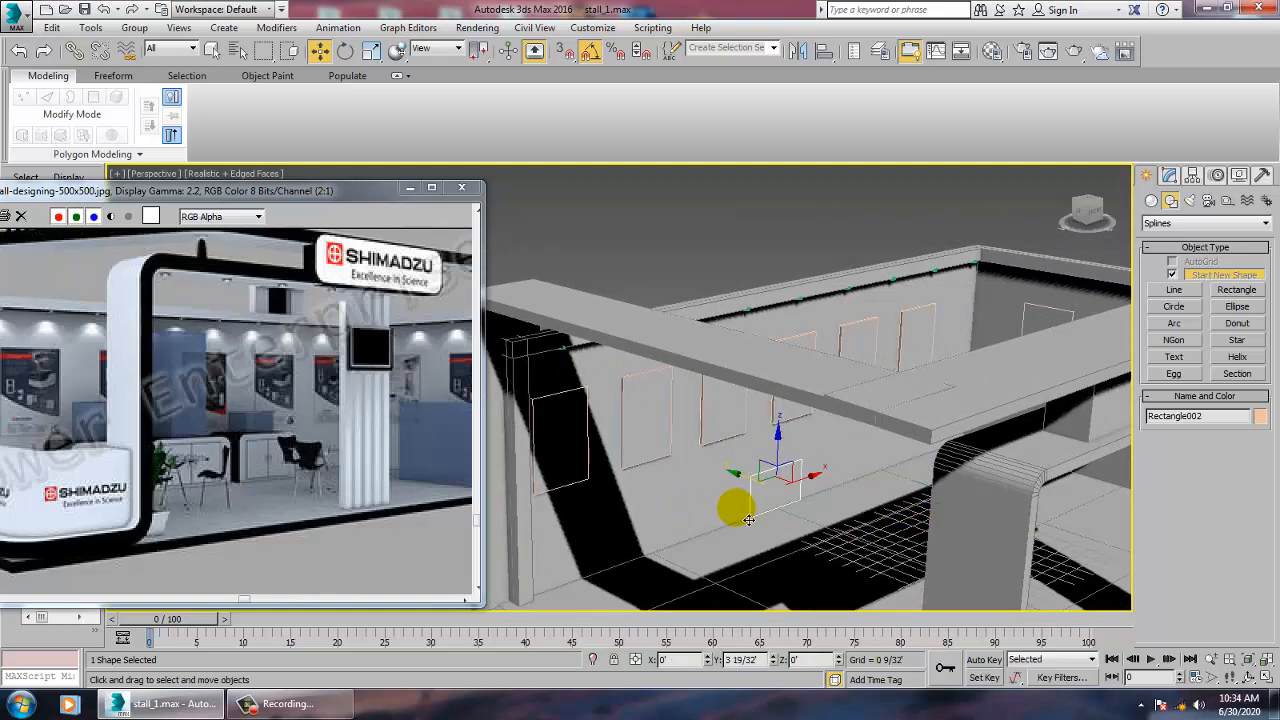
scroll(765, 492, up, 6)
middle_drag(749, 471, 843, 463)
scroll(843, 470, down, 3)
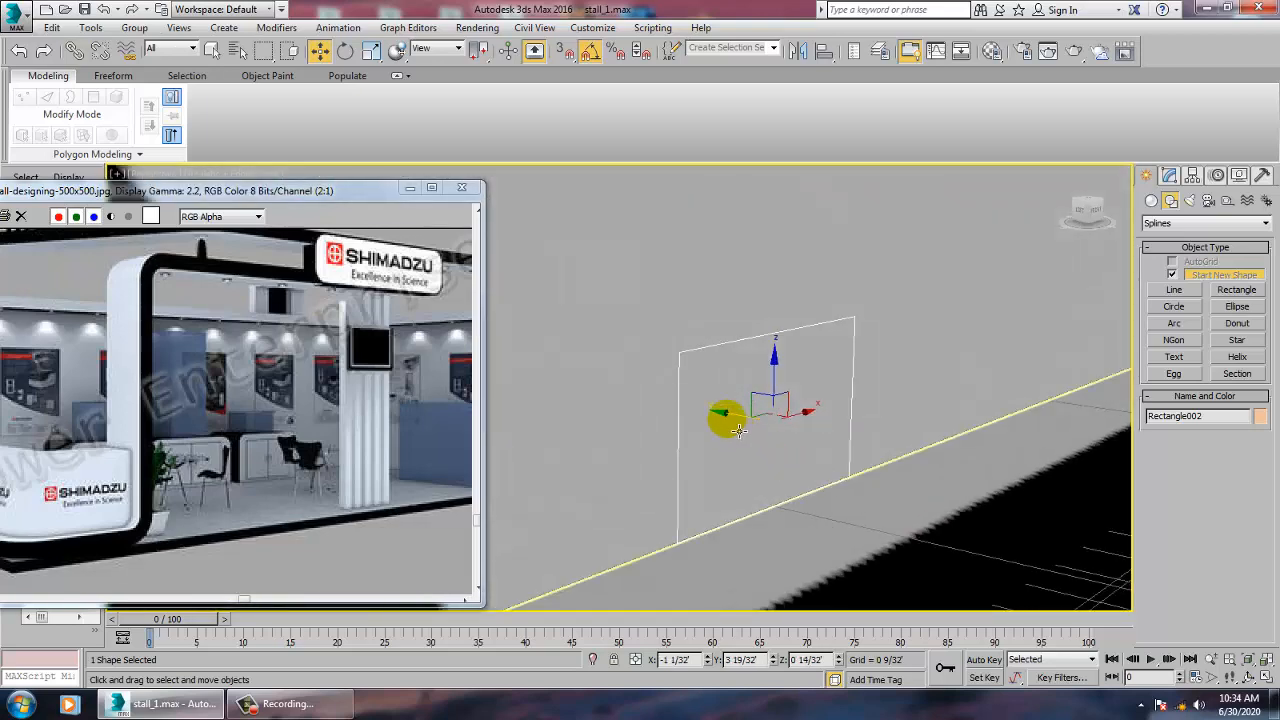
drag(738, 430, 786, 428)
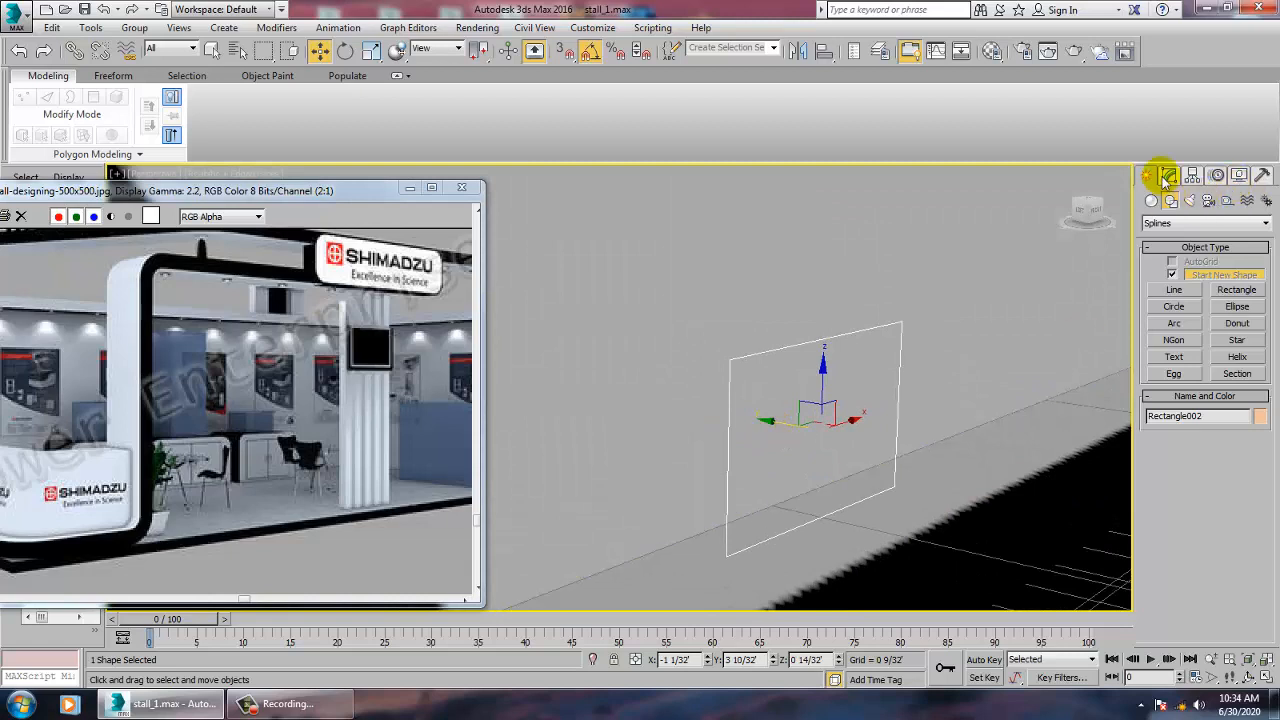
Step: Convert the rectangle to an editable spline
click(1167, 176)
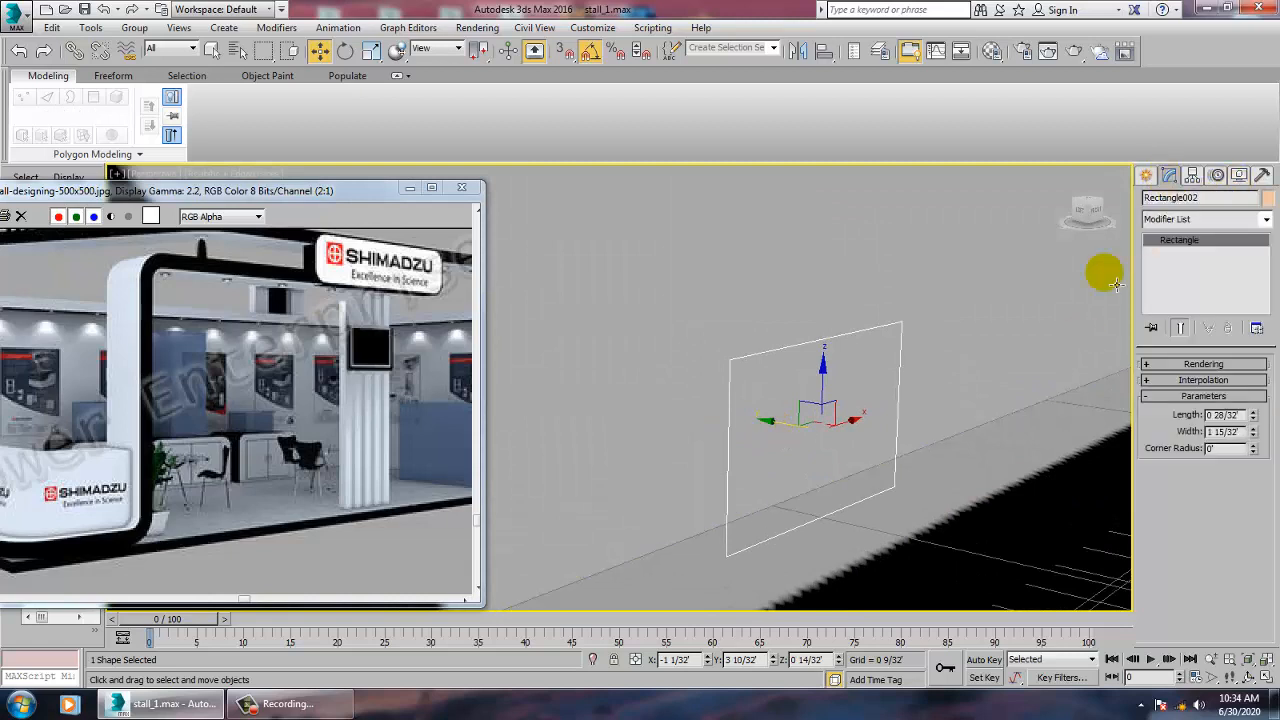
right_click(791, 343)
mouse_move(880, 501)
click(984, 503)
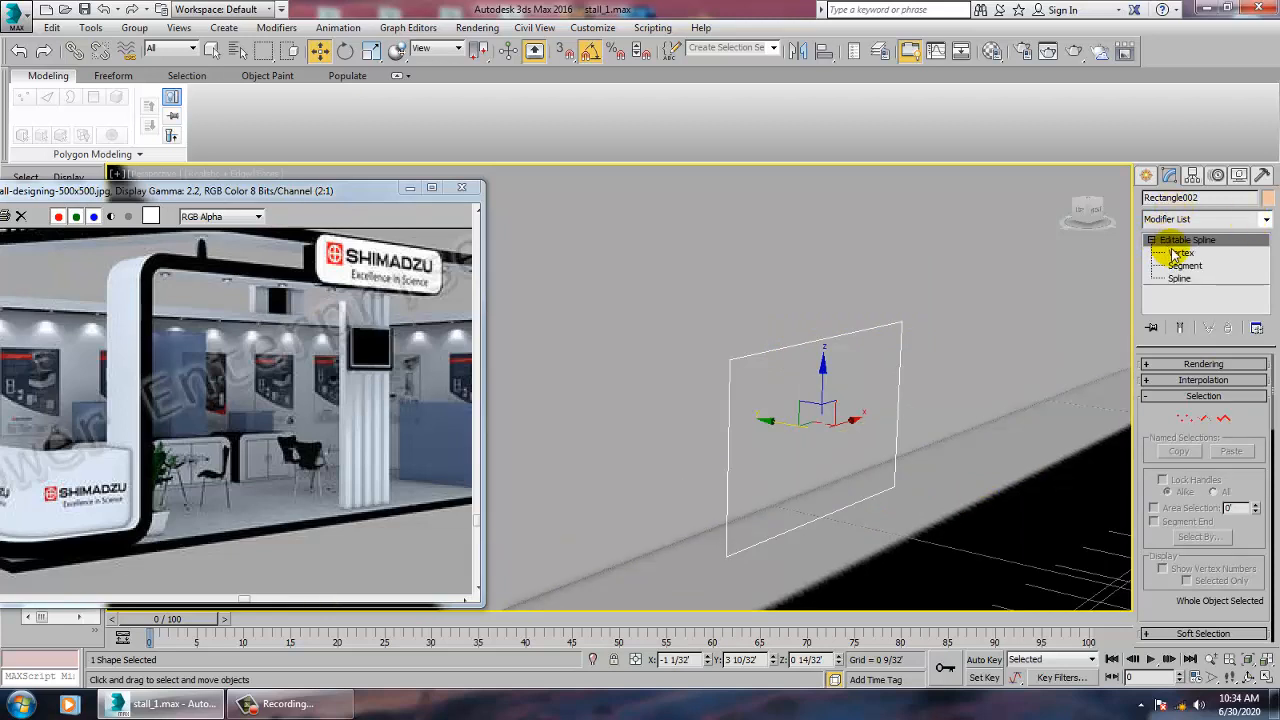
Step: Fillet all four corner vertices of the rectangle by about 0 2/32', then leave vertex editing
click(1180, 253)
drag(651, 277, 945, 578)
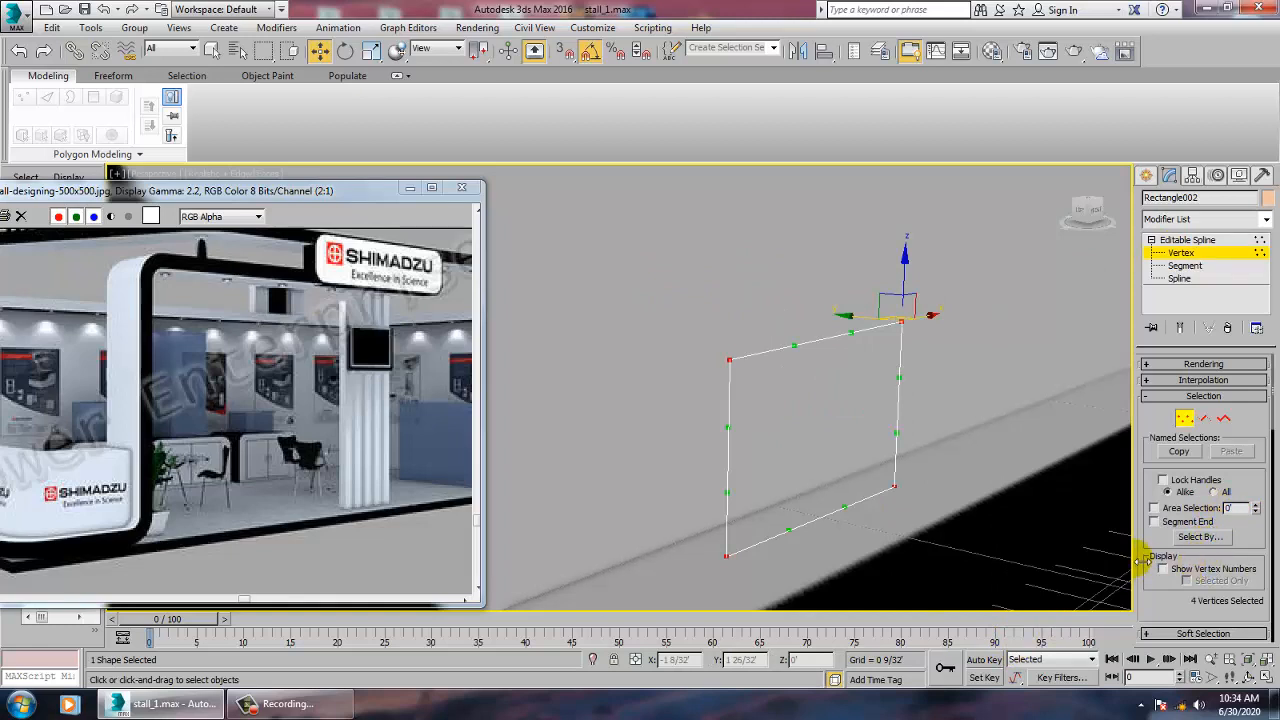
click(1185, 266)
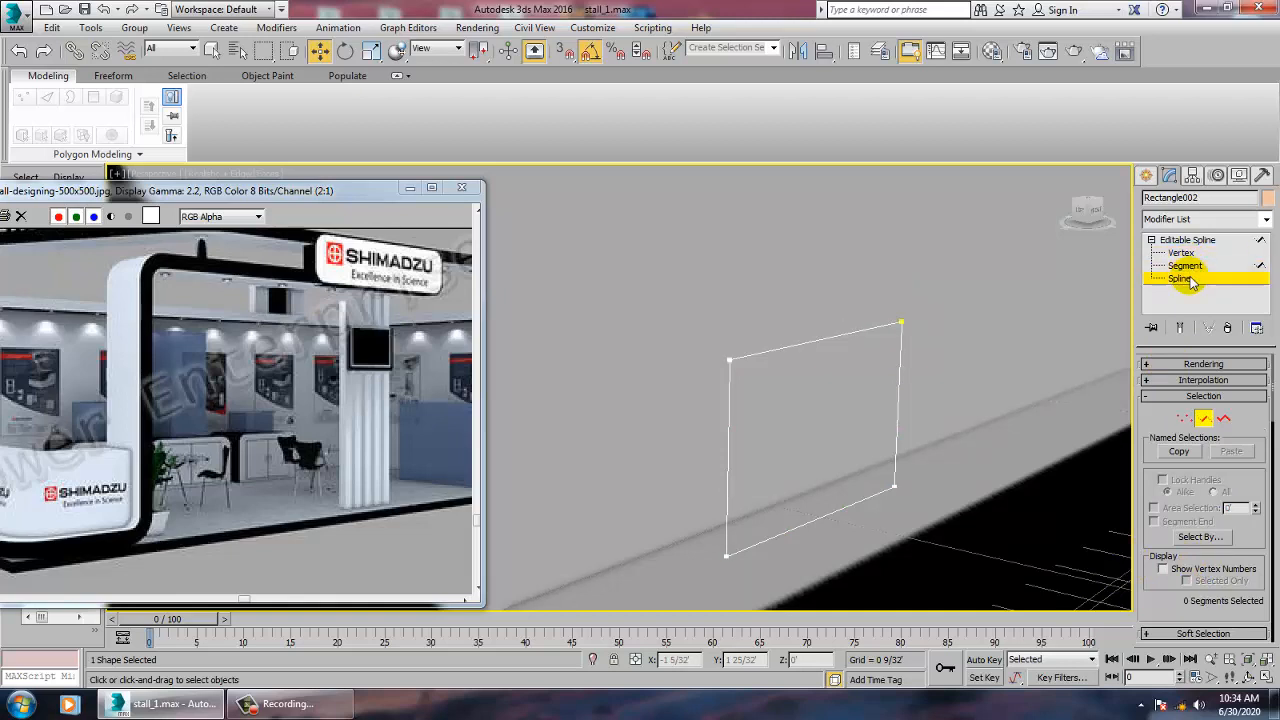
click(806, 360)
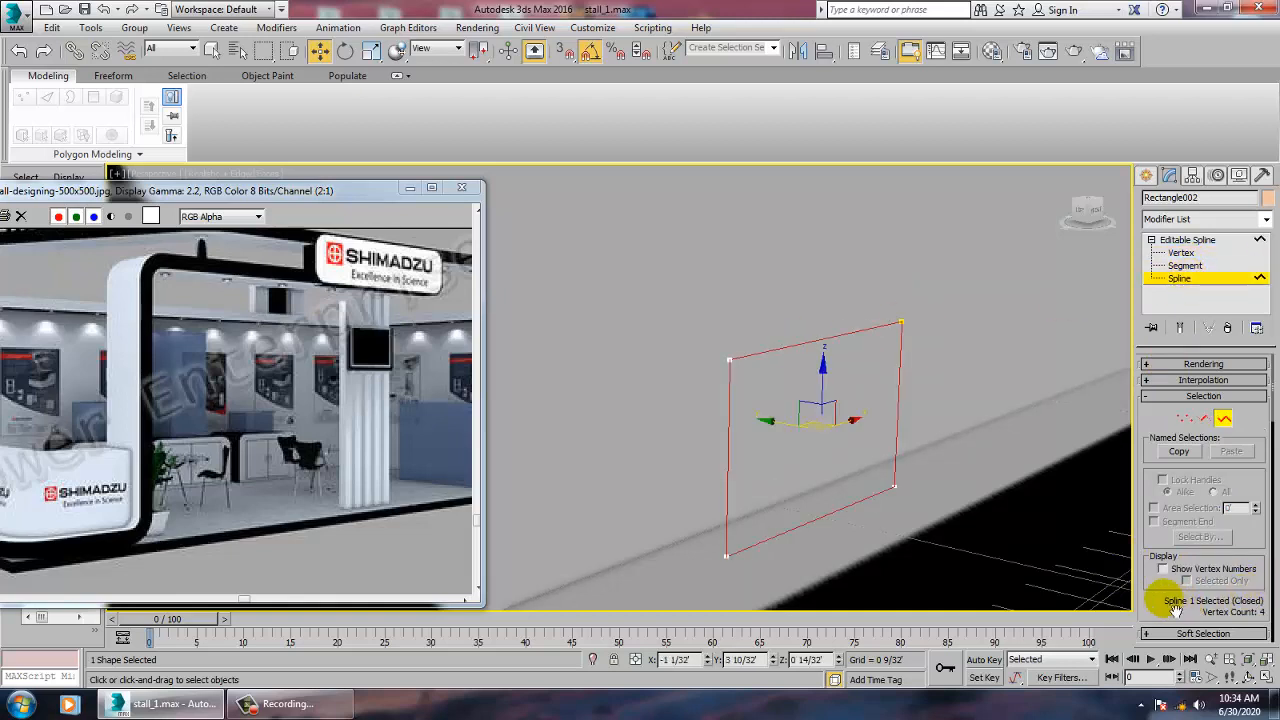
drag(1150, 596, 1211, 531)
click(1181, 252)
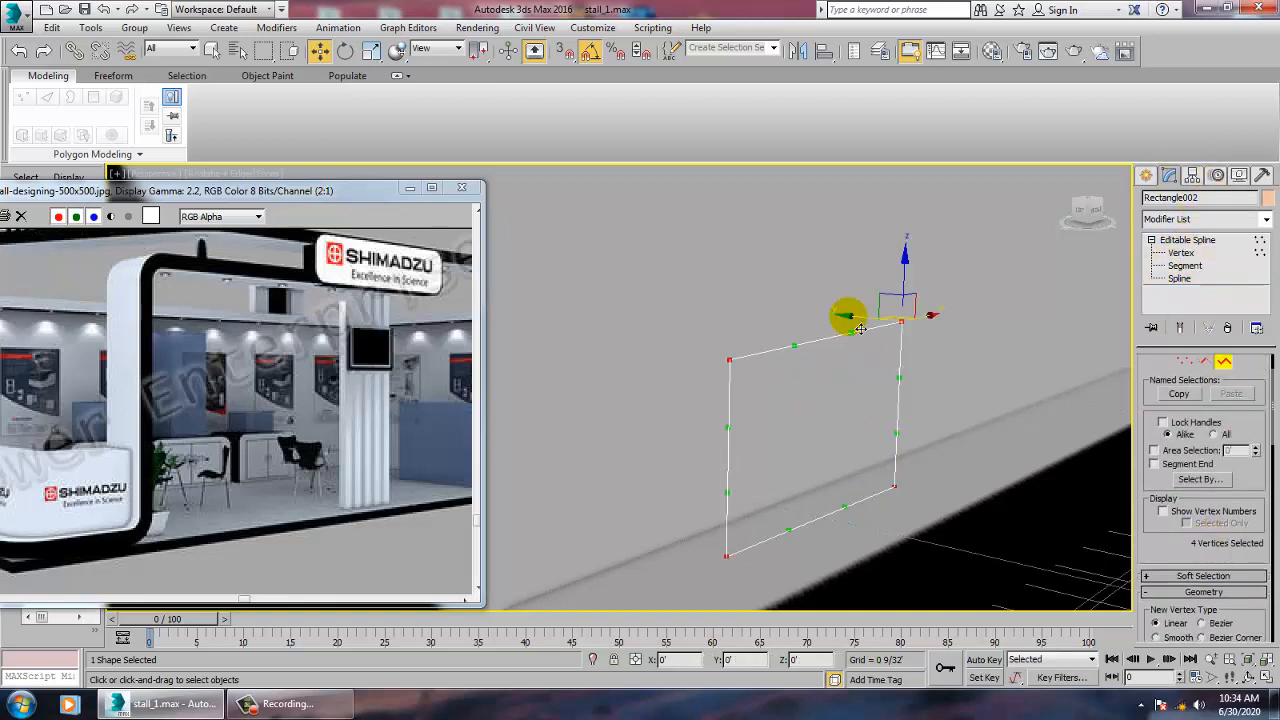
drag(1197, 567, 1196, 86)
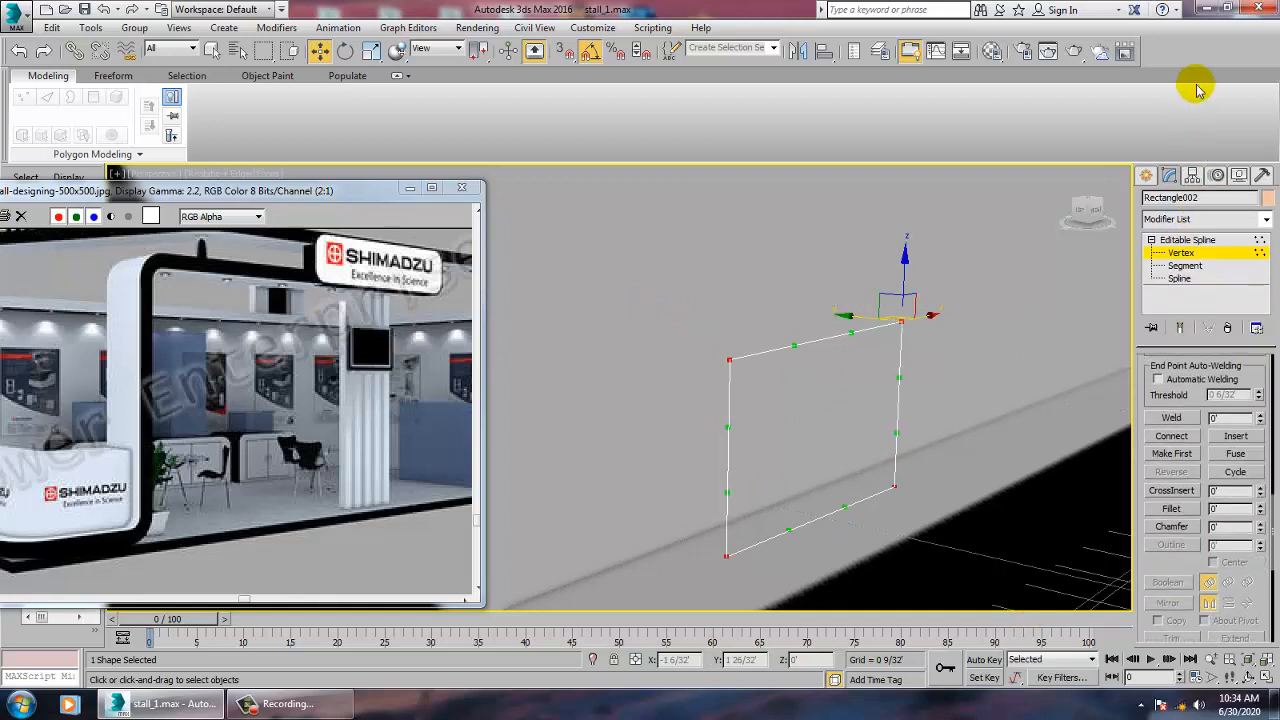
click(1174, 508)
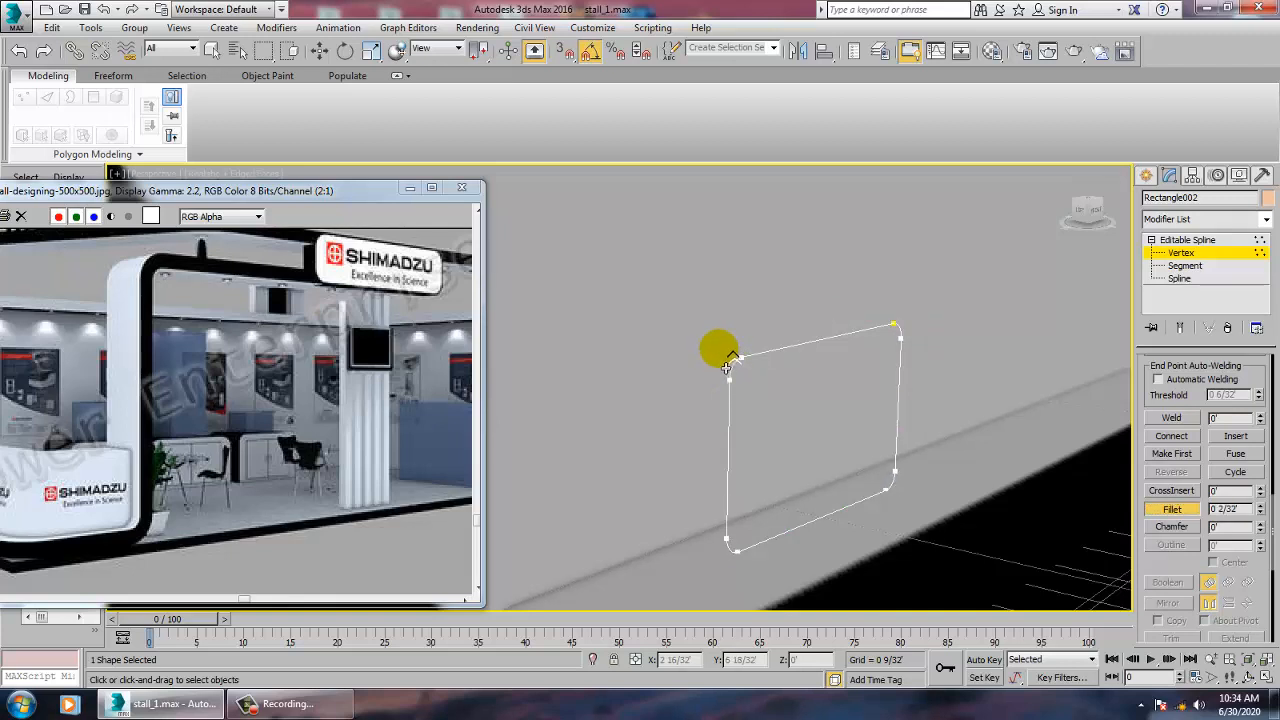
click(1195, 240)
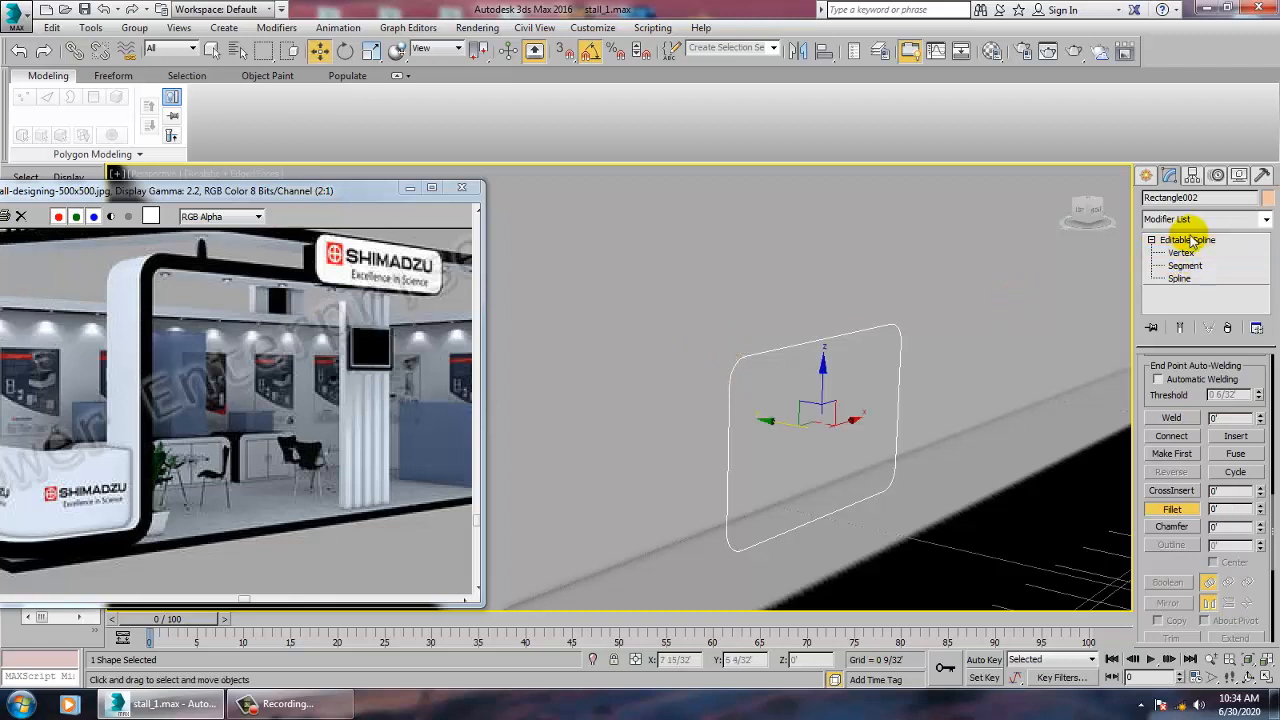
Step: Extrude the rounded rectangle by about 0 16/32' and move the block back toward the wall to about Y 3 19/32'
click(1207, 220)
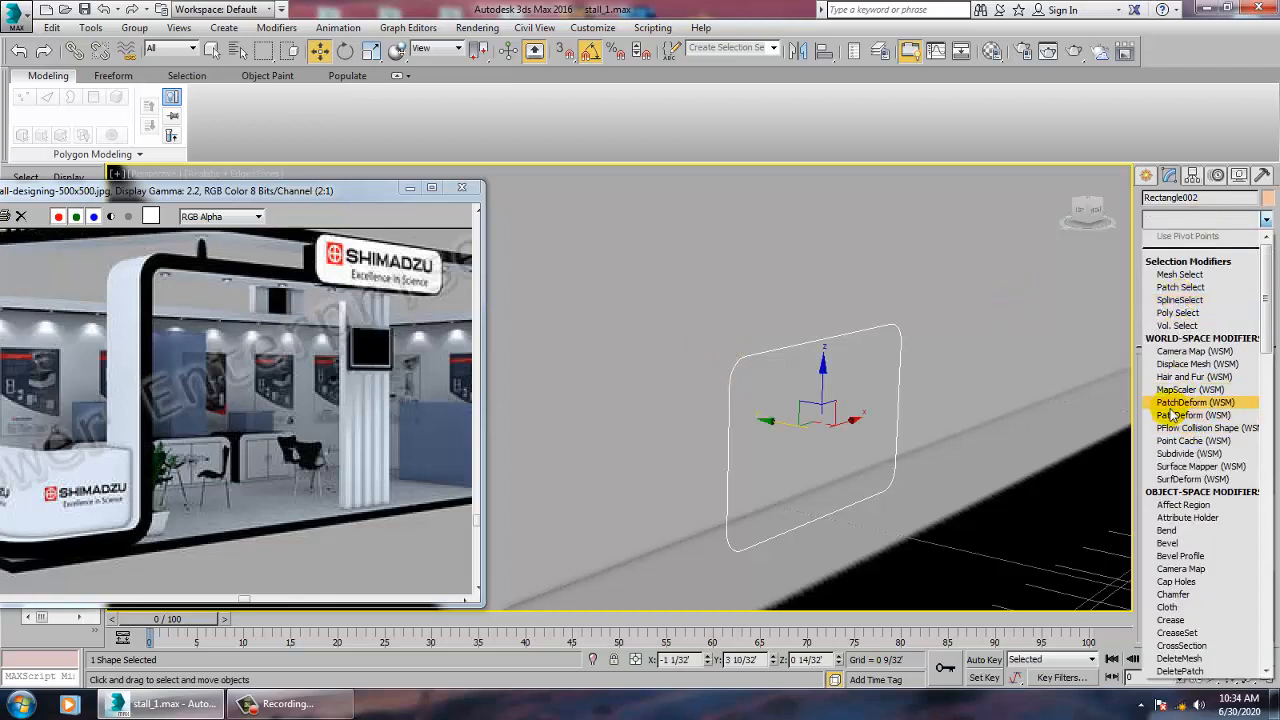
scroll(1172, 412, down, 1)
key(x)
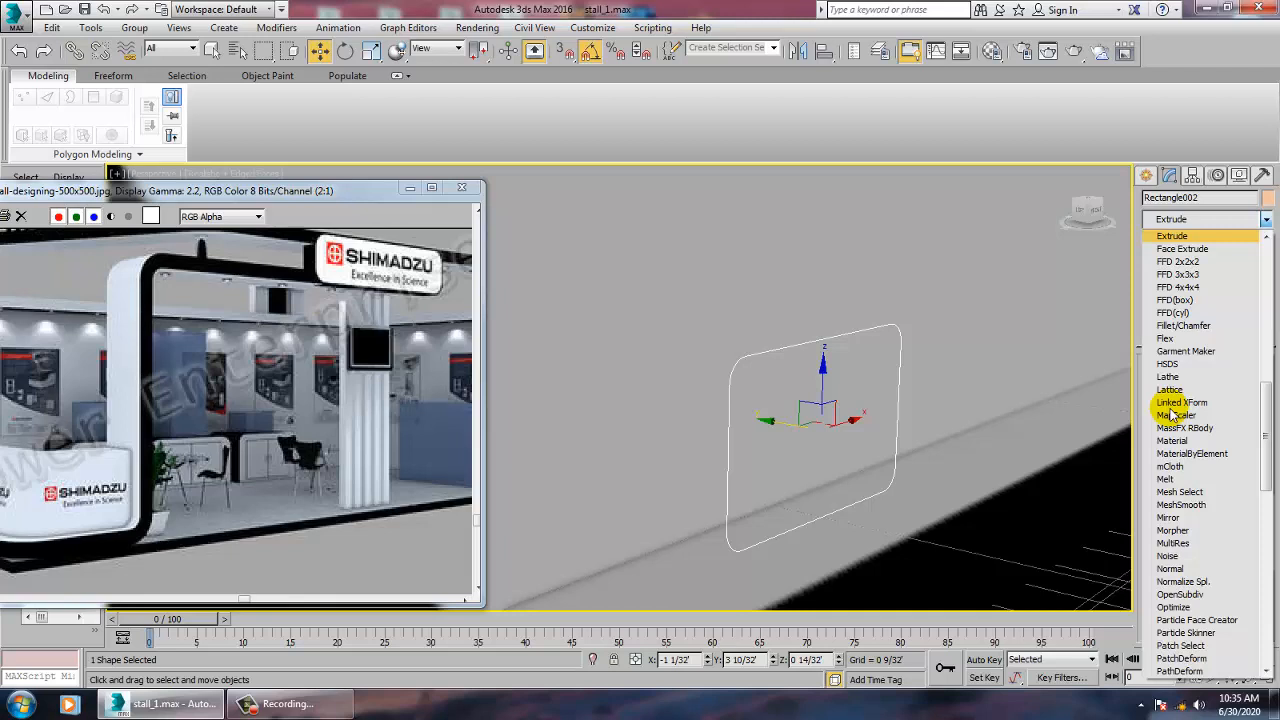
key(Return)
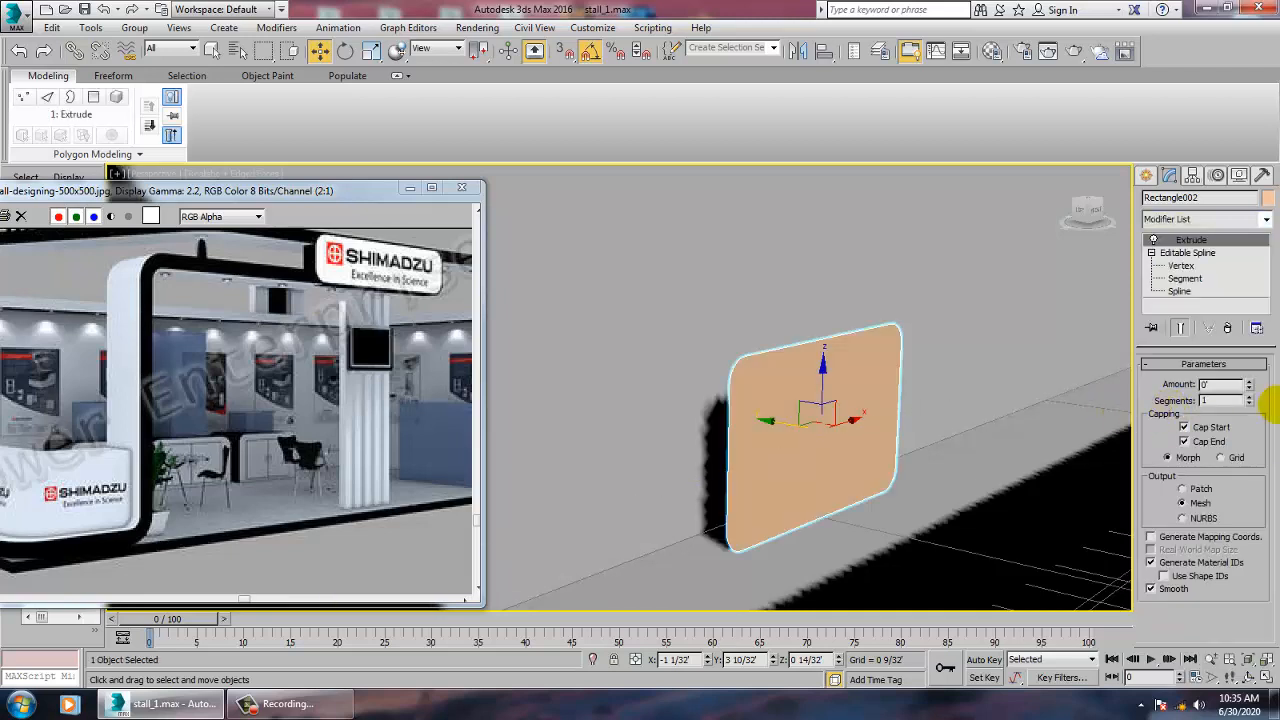
drag(1249, 390, 1262, 364)
alt+middle_drag(946, 406, 800, 445)
drag(774, 440, 710, 444)
alt+middle_drag(893, 422, 800, 428)
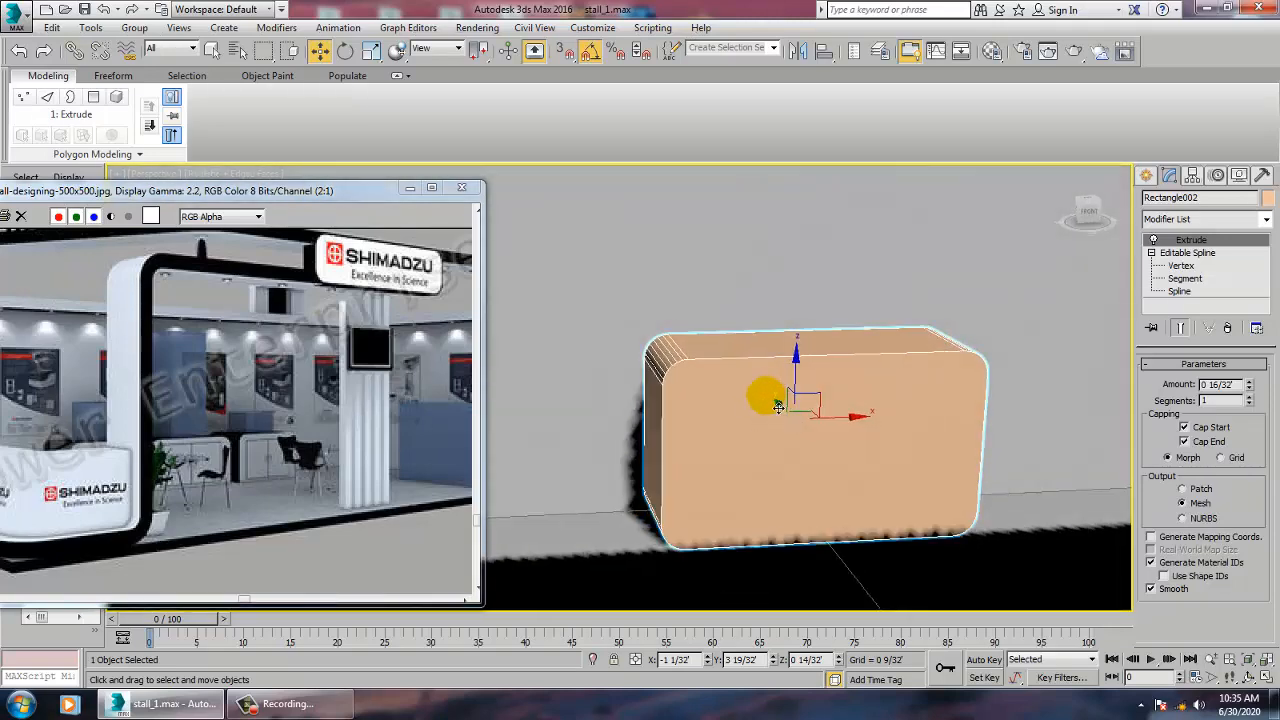
Step: Convert the extruded block to an editable poly
right_click(759, 393)
mouse_move(830, 555)
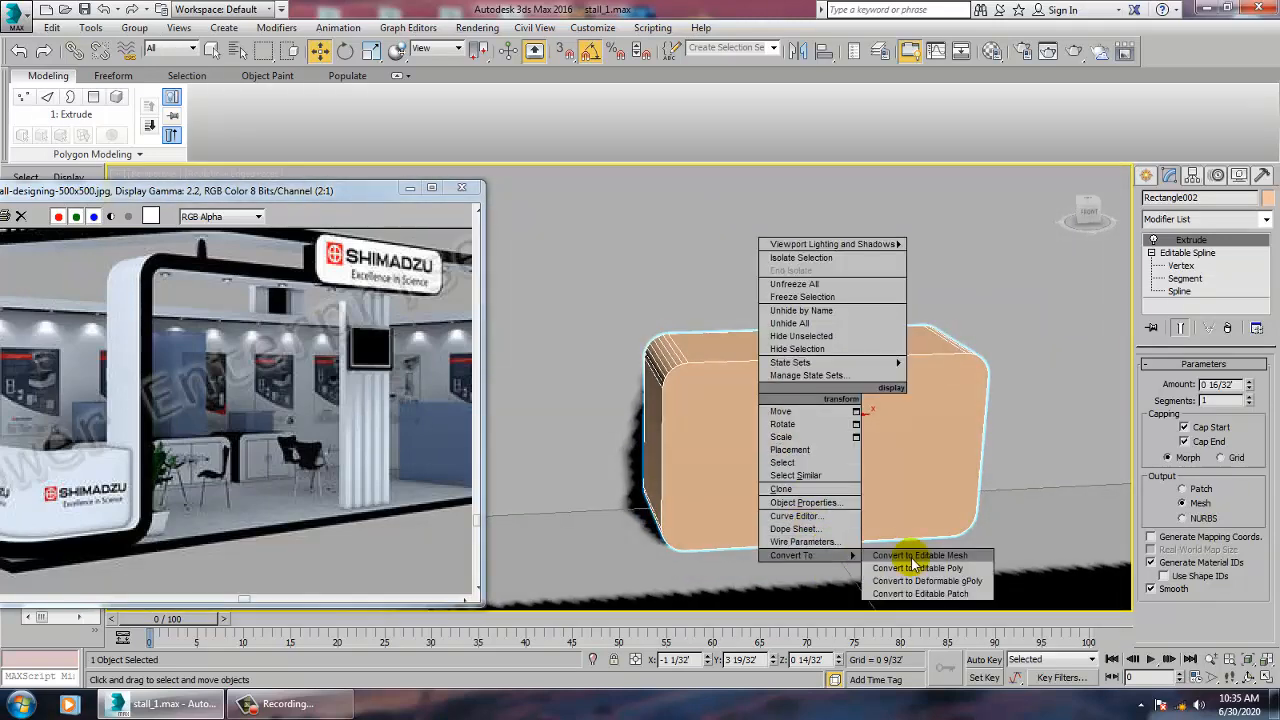
click(910, 565)
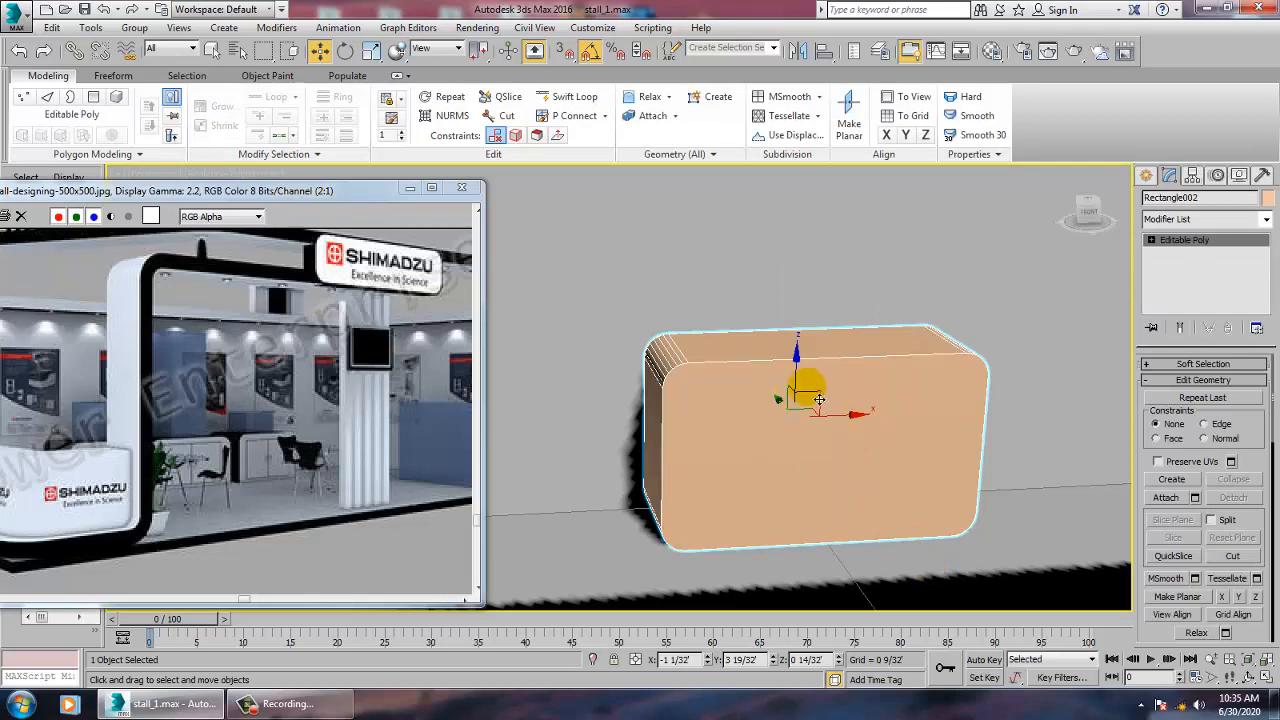
Step: Connect the block's long top and bottom edges with 2 segments and a pinch of 61
key(2)
alt+middle_drag(922, 388, 854, 362)
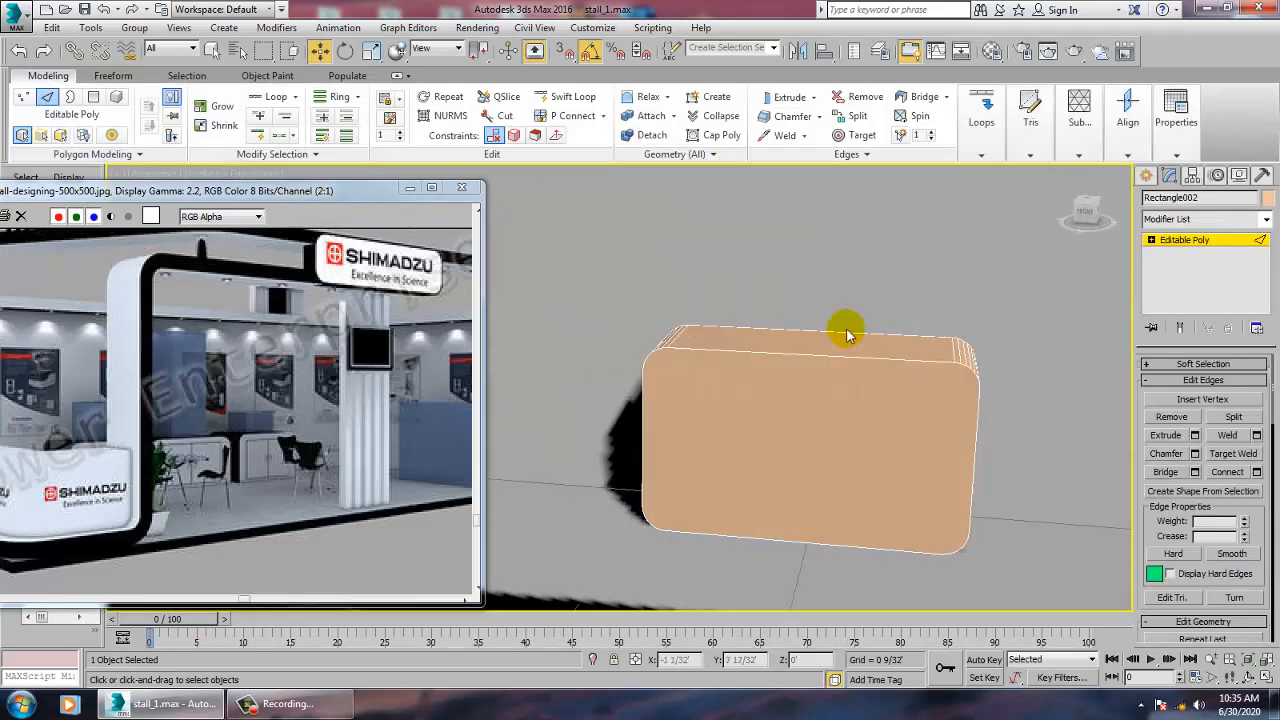
drag(817, 280, 822, 686)
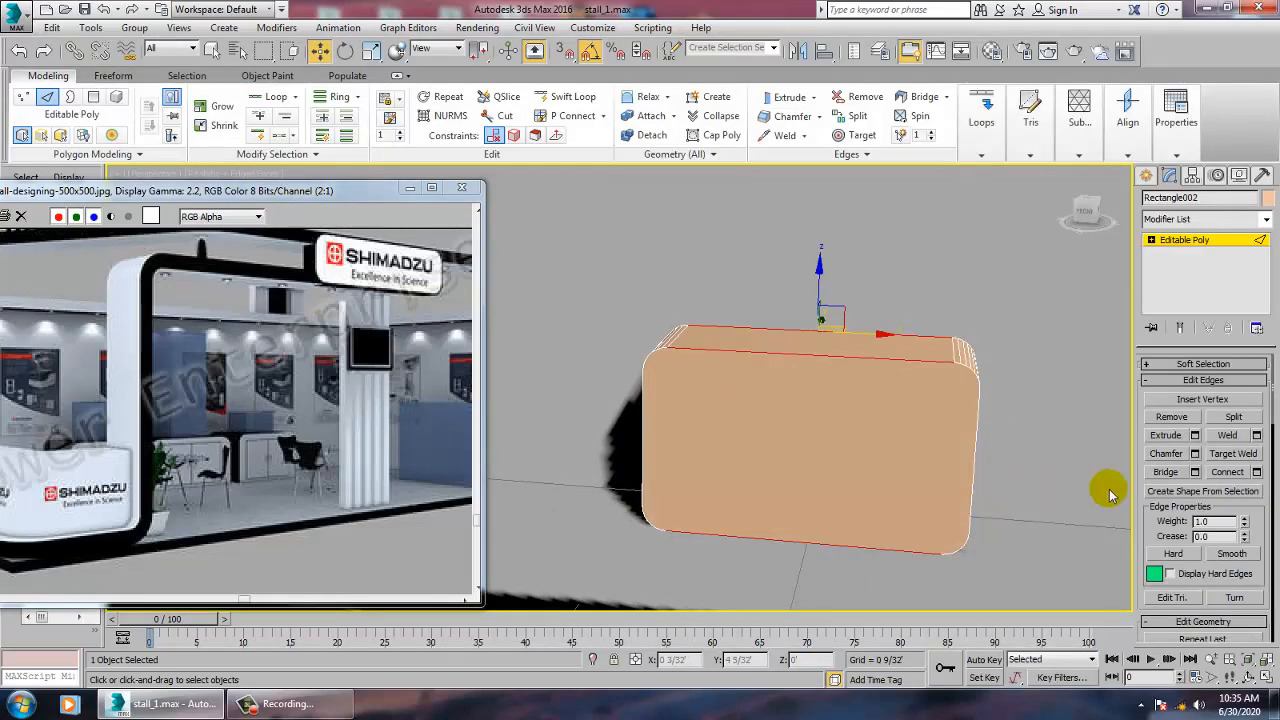
click(1258, 473)
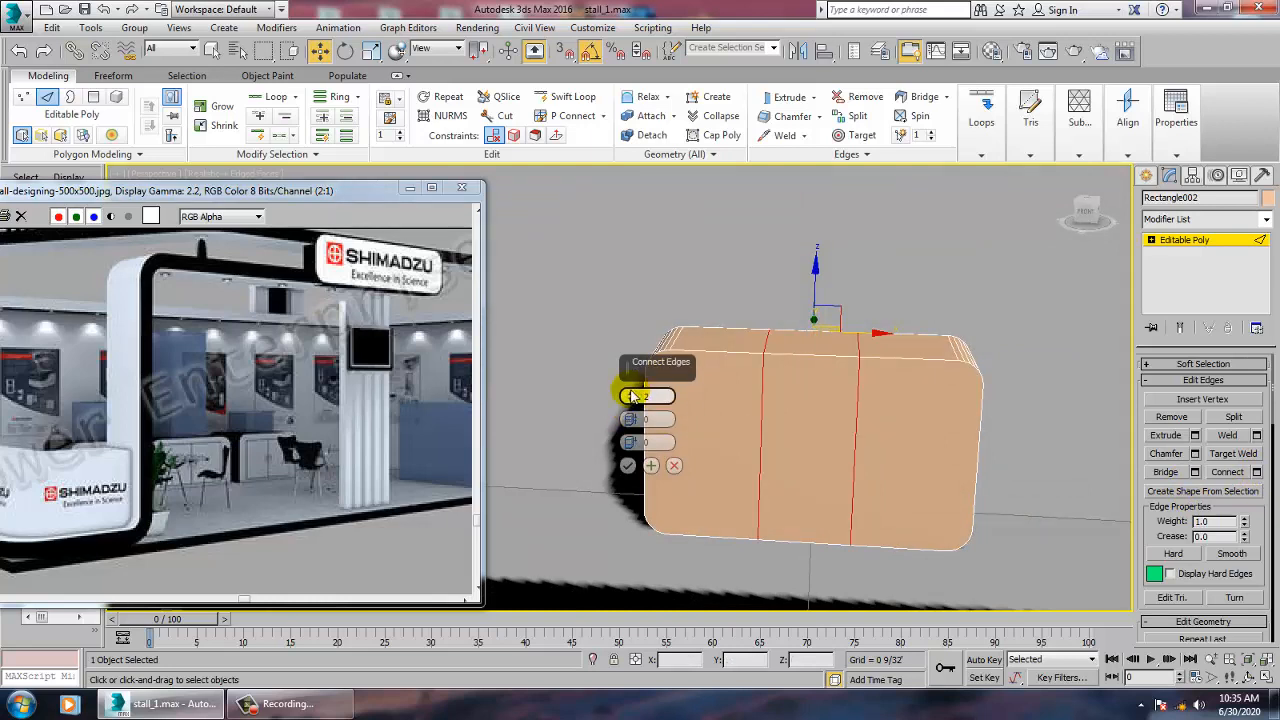
drag(628, 420, 600, 214)
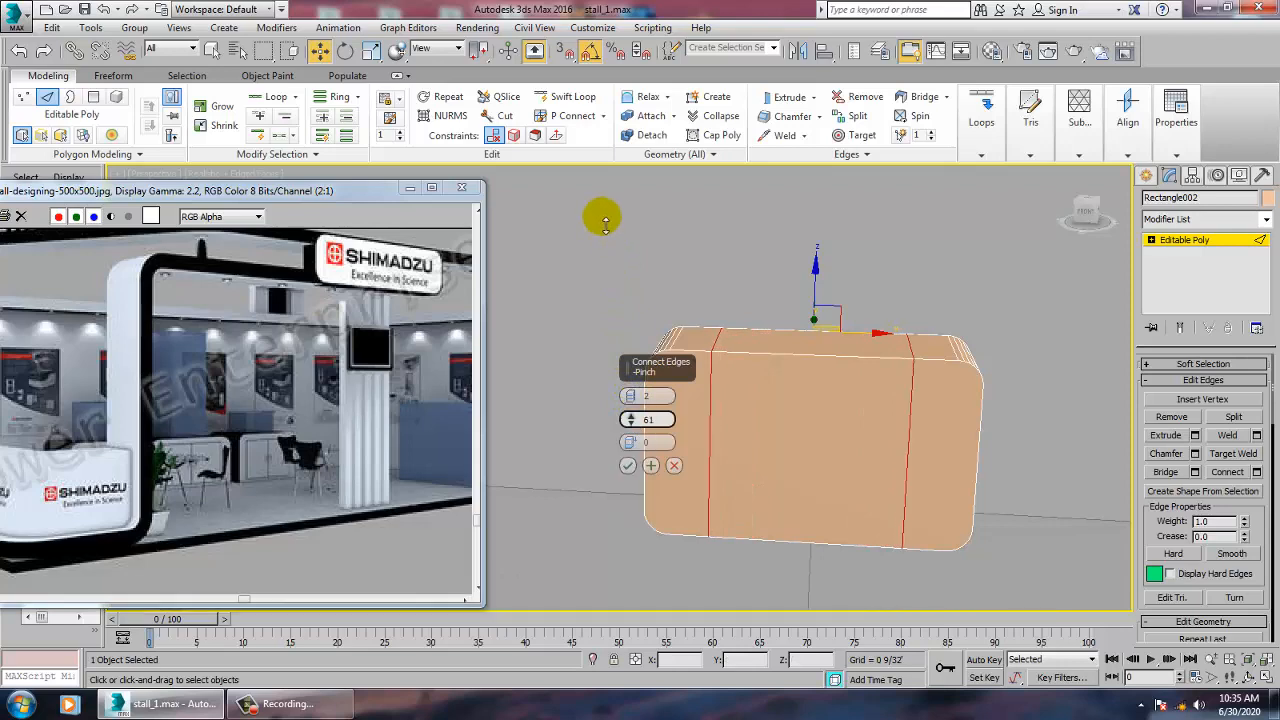
click(627, 465)
Step: Connect the block's vertical edges with 2 horizontal segments and a pinch of 61
alt+middle_drag(807, 480, 832, 453)
drag(607, 451, 1104, 460)
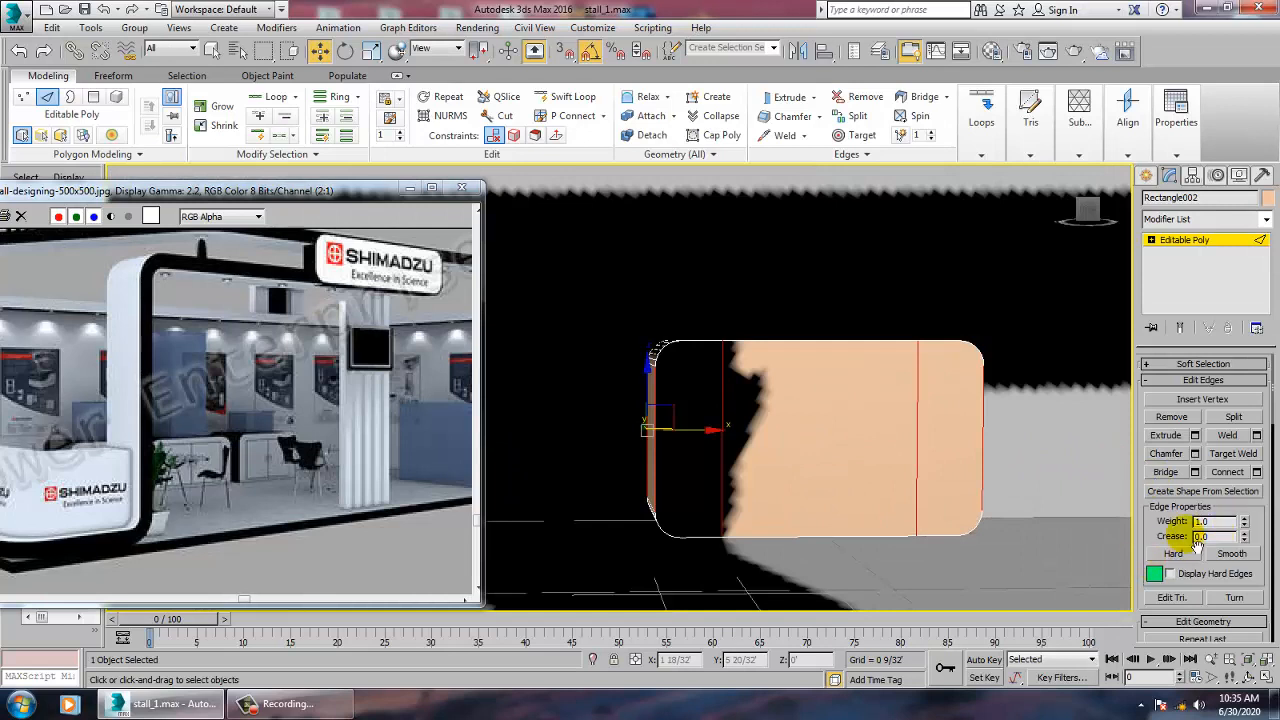
click(1256, 471)
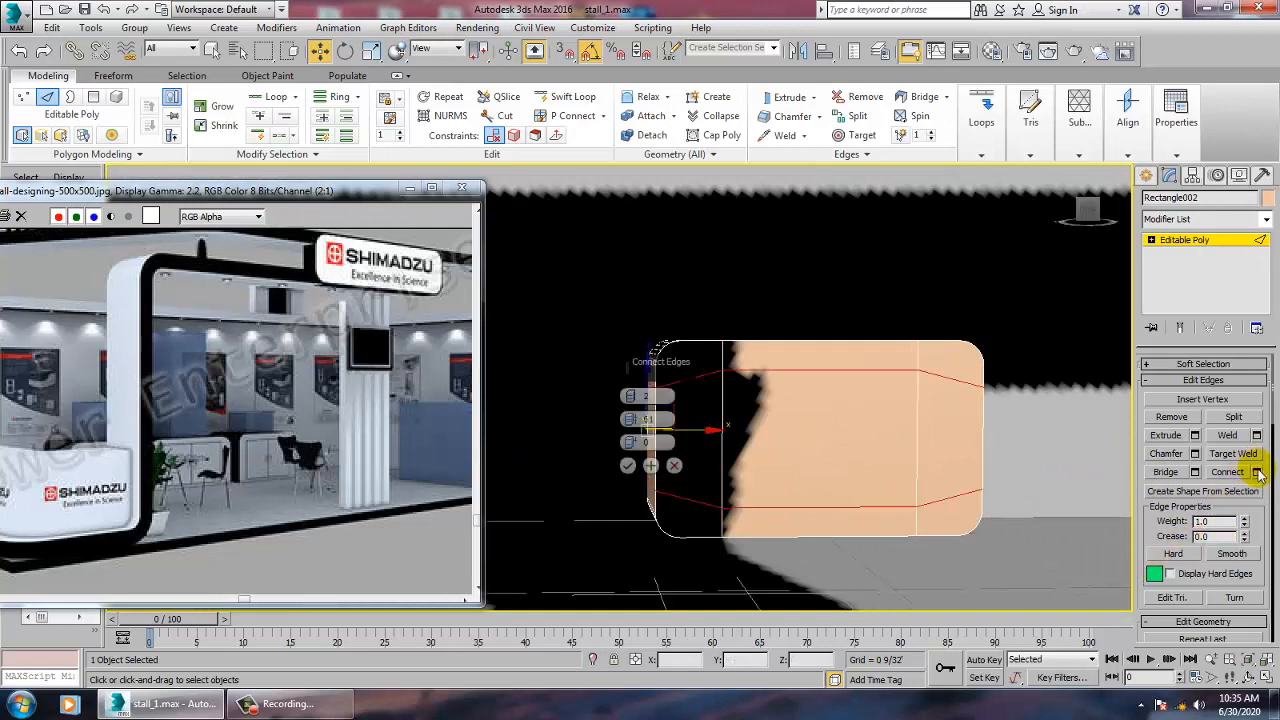
mouse_move(631, 447)
mouse_down()
mouse_move(634, 400)
mouse_move(637, 450)
mouse_up()
click(628, 466)
Step: Try to scale the cabinet's upper horizontal edges in the Front view
key(alt+w)
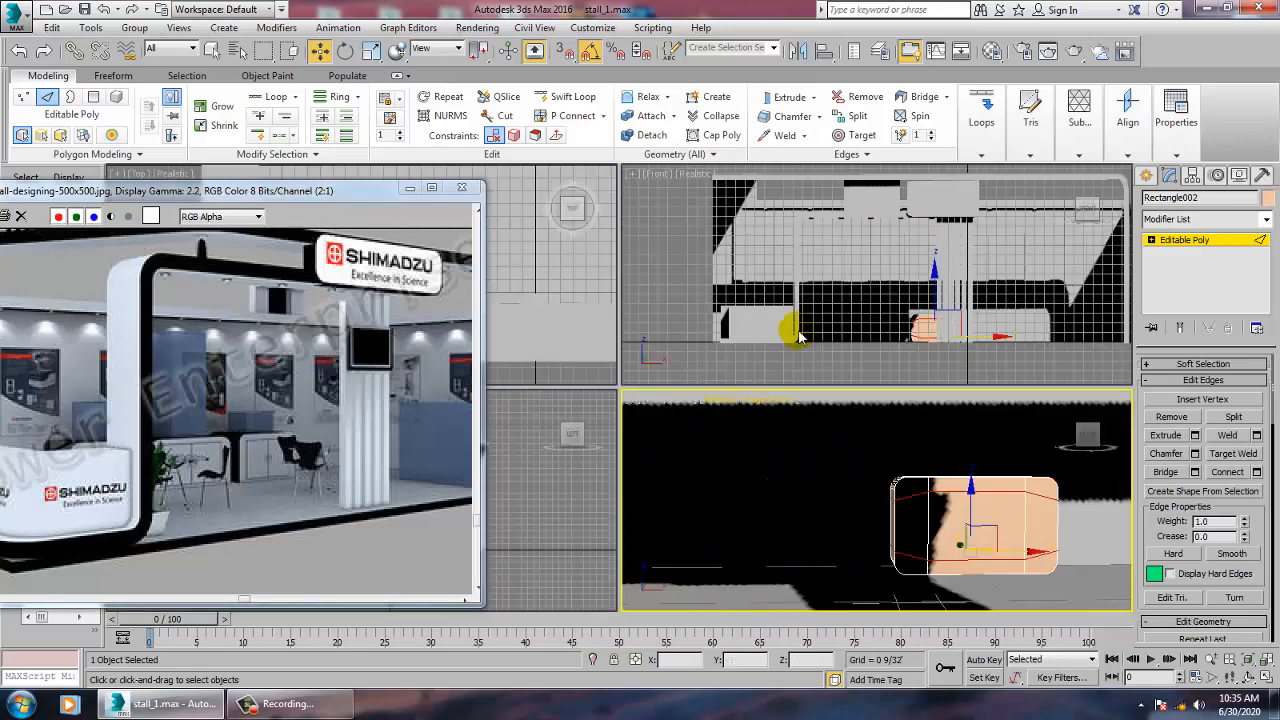
click(790, 335)
key(alt+w)
scroll(686, 451, up, 2)
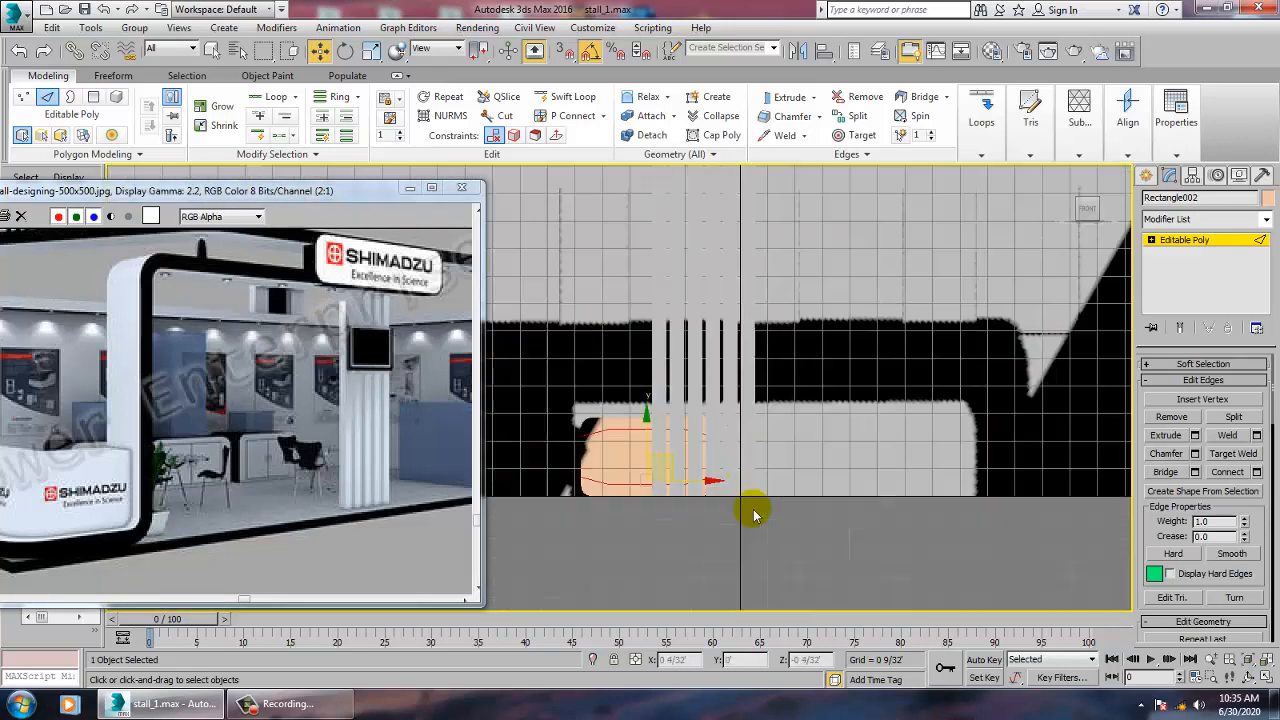
key(1)
scroll(815, 567, up, 2)
middle_drag(657, 463, 837, 591)
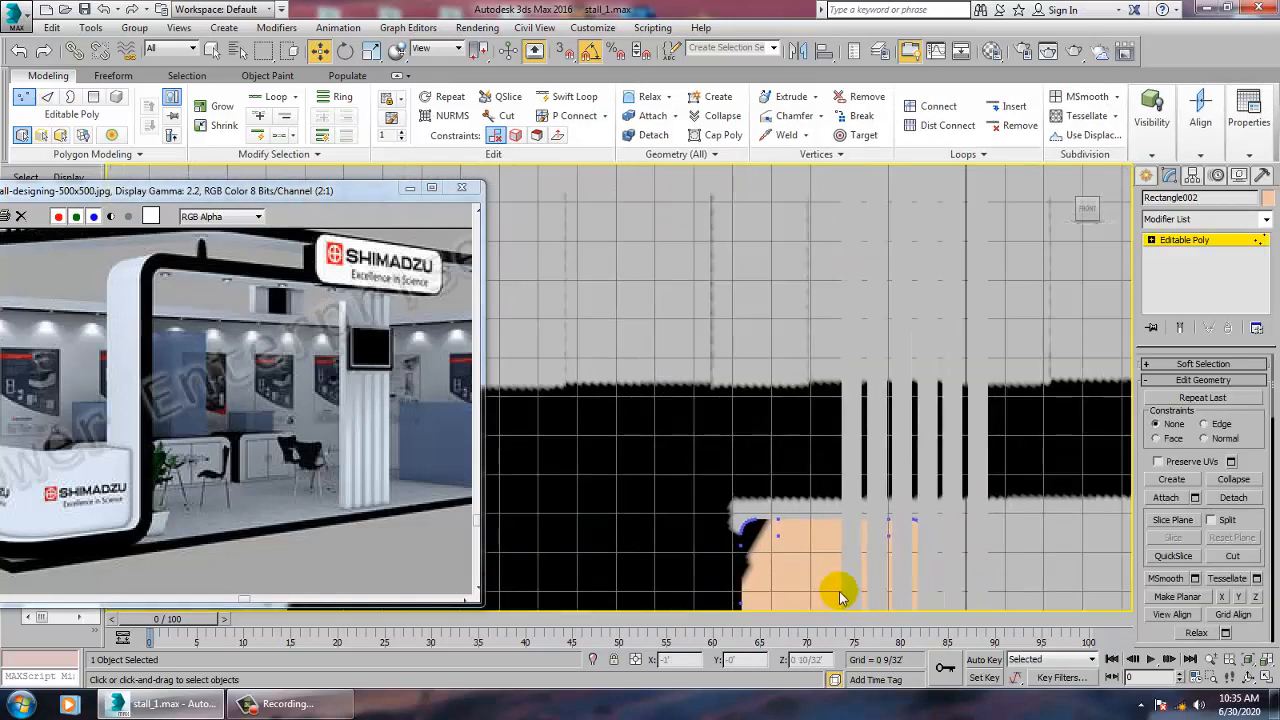
key(2)
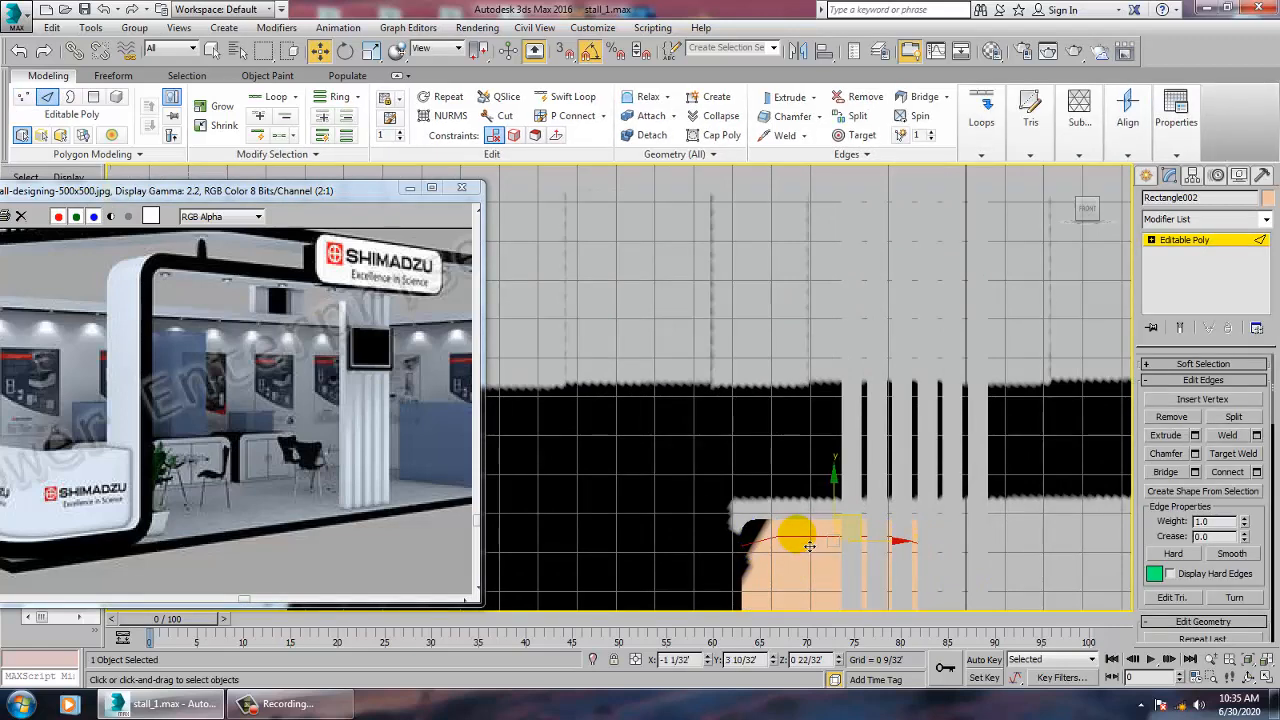
key(r)
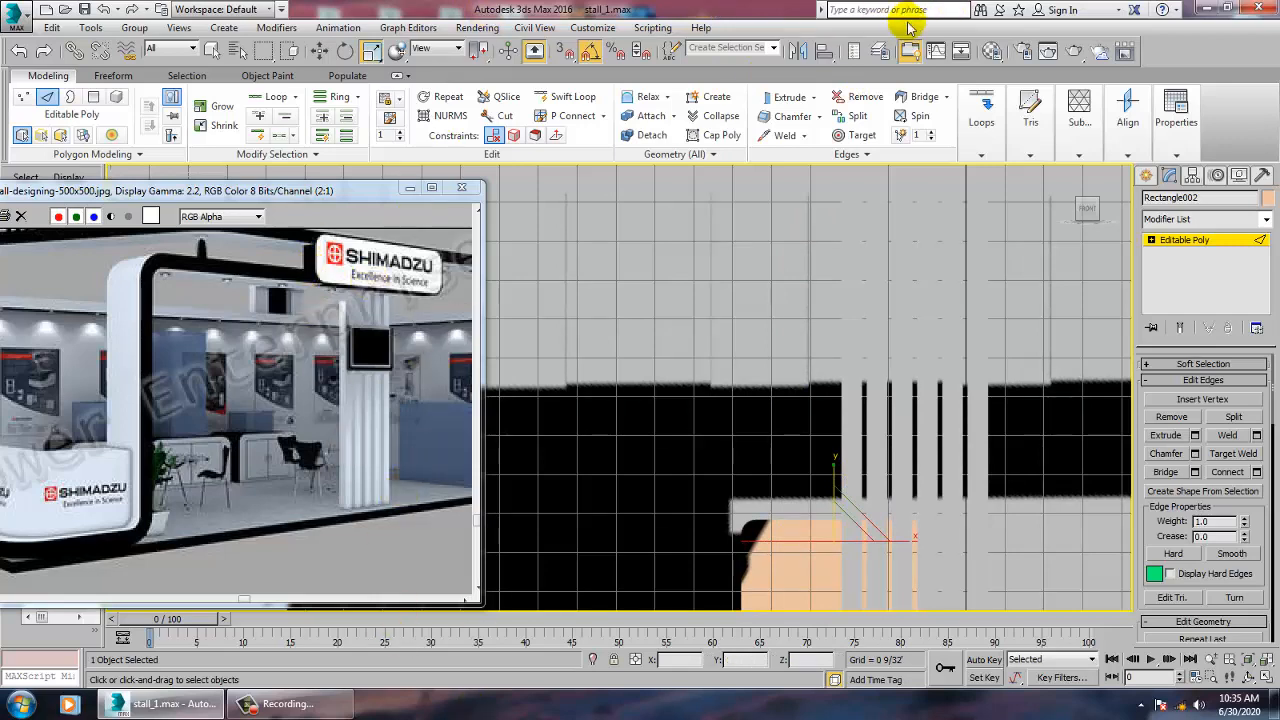
middle_drag(823, 543, 790, 470)
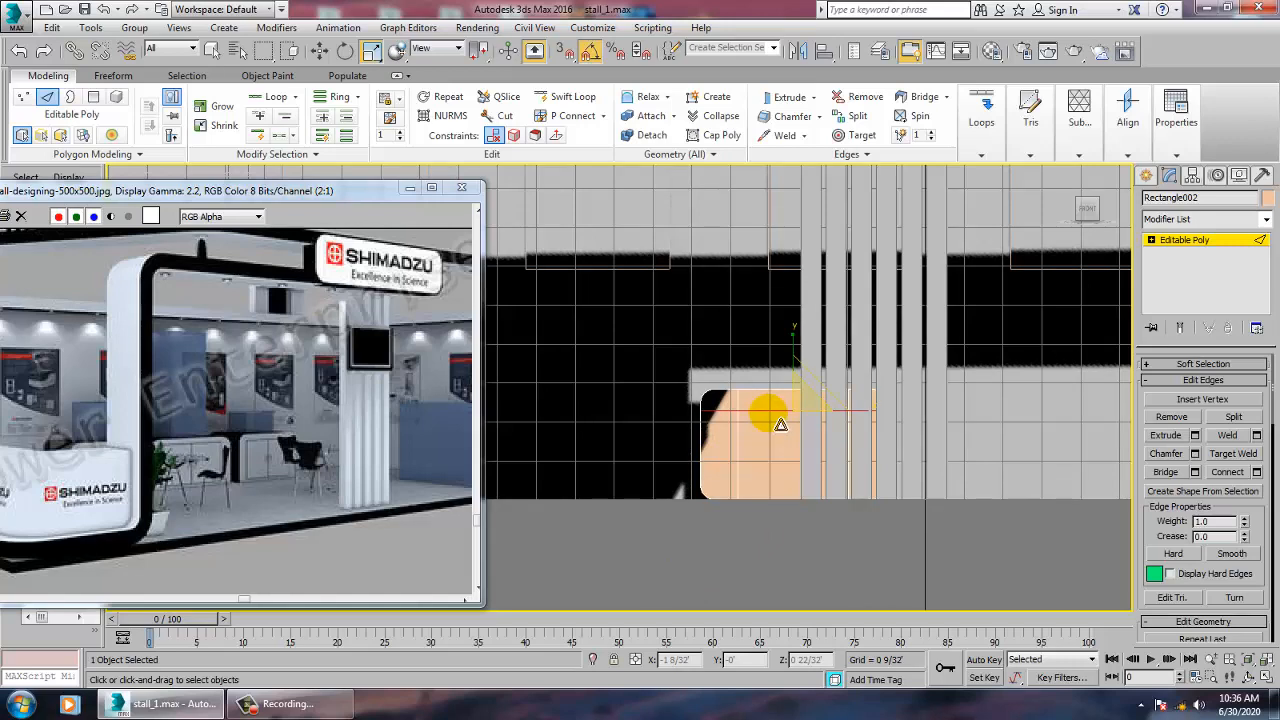
key(alt+w)
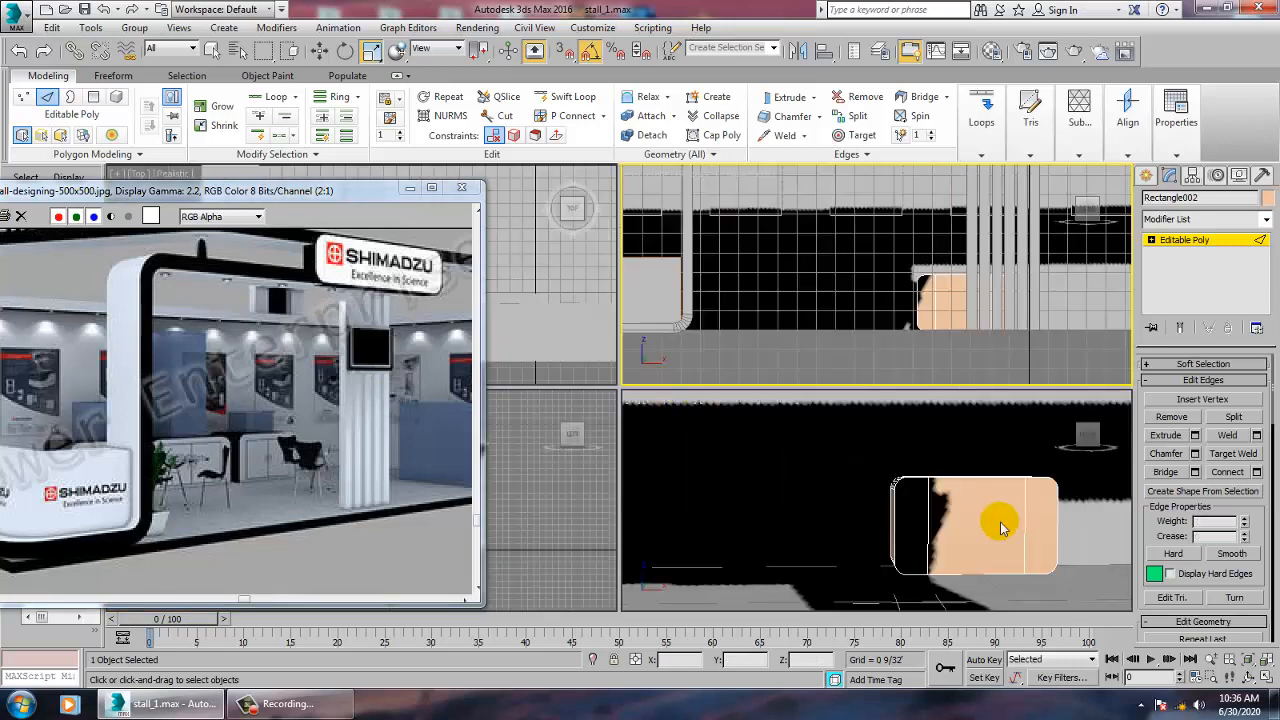
key(alt+w)
Step: Insert a vertical edge loop down the middle of the cabinet's front with Swift Loop
alt+middle_drag(909, 503, 795, 488)
click(566, 96)
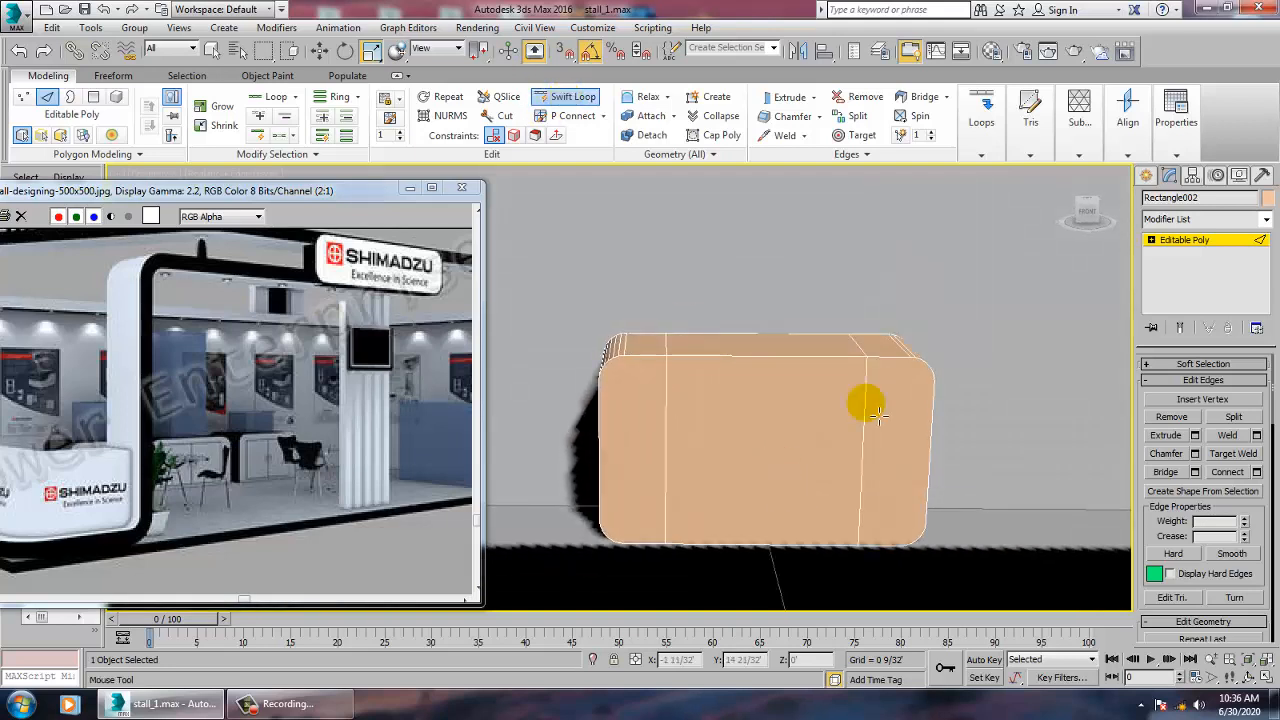
click(767, 369)
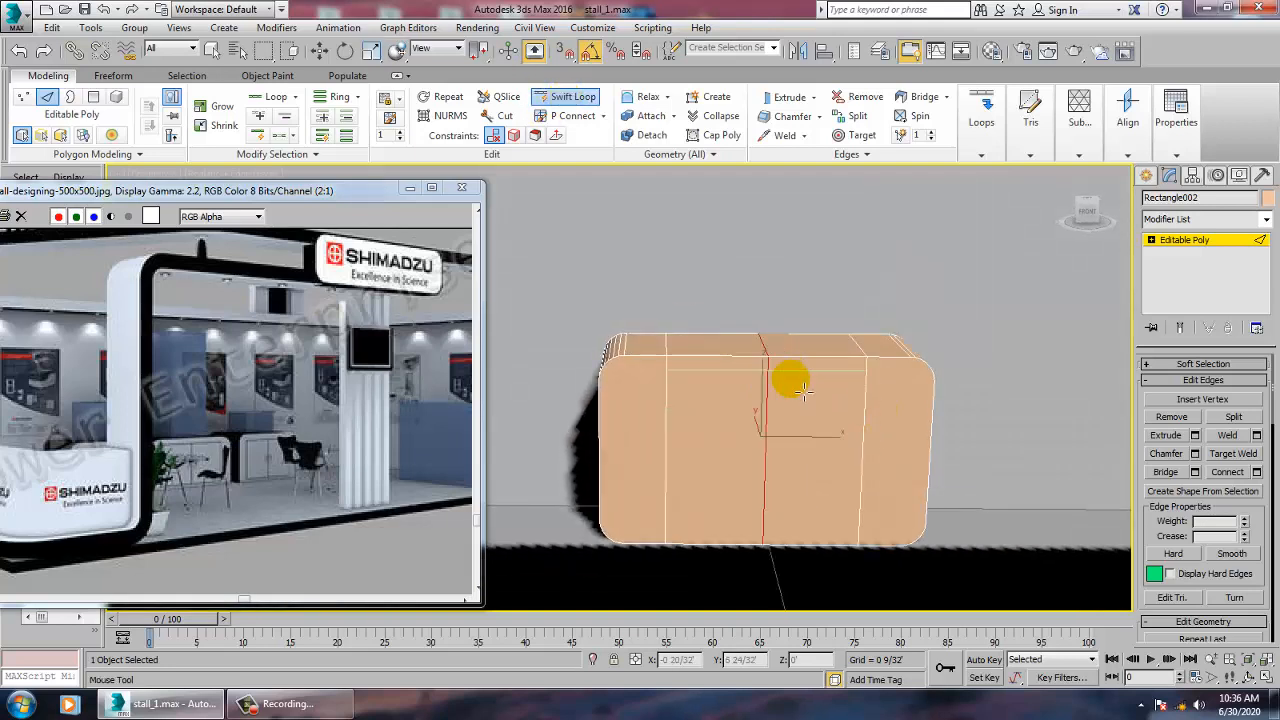
alt+middle_drag(791, 377, 773, 376)
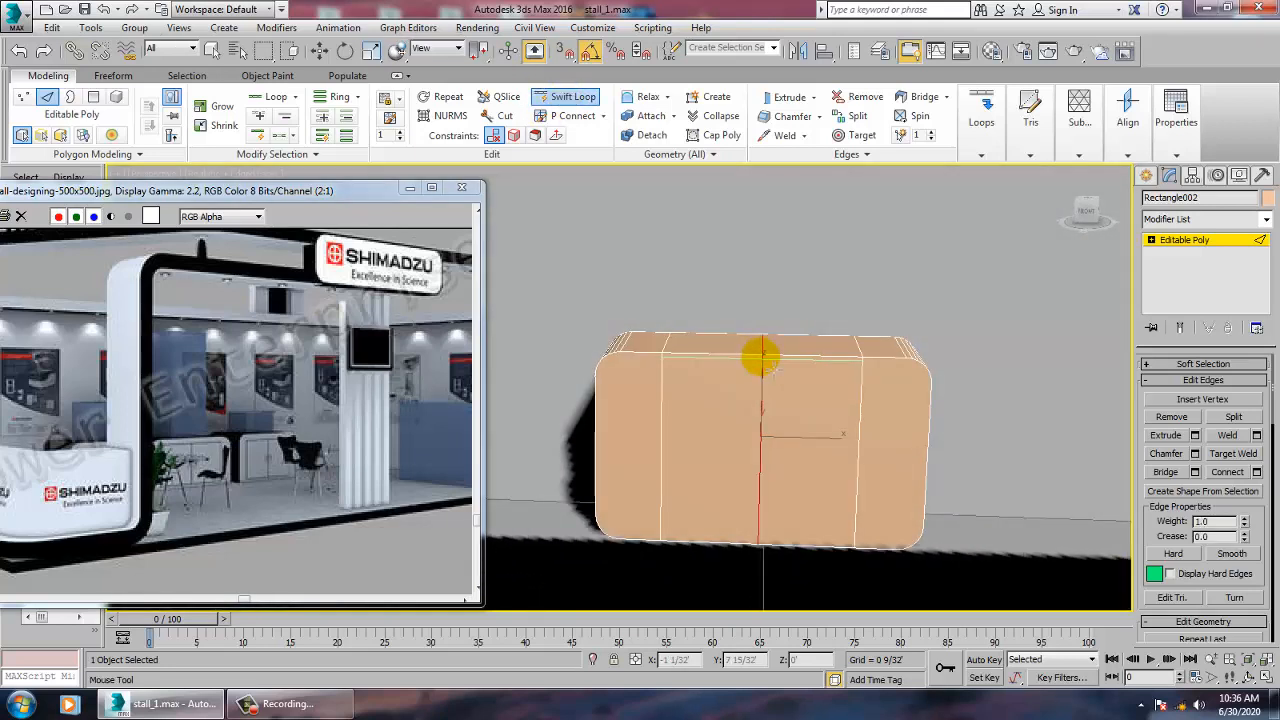
key(w)
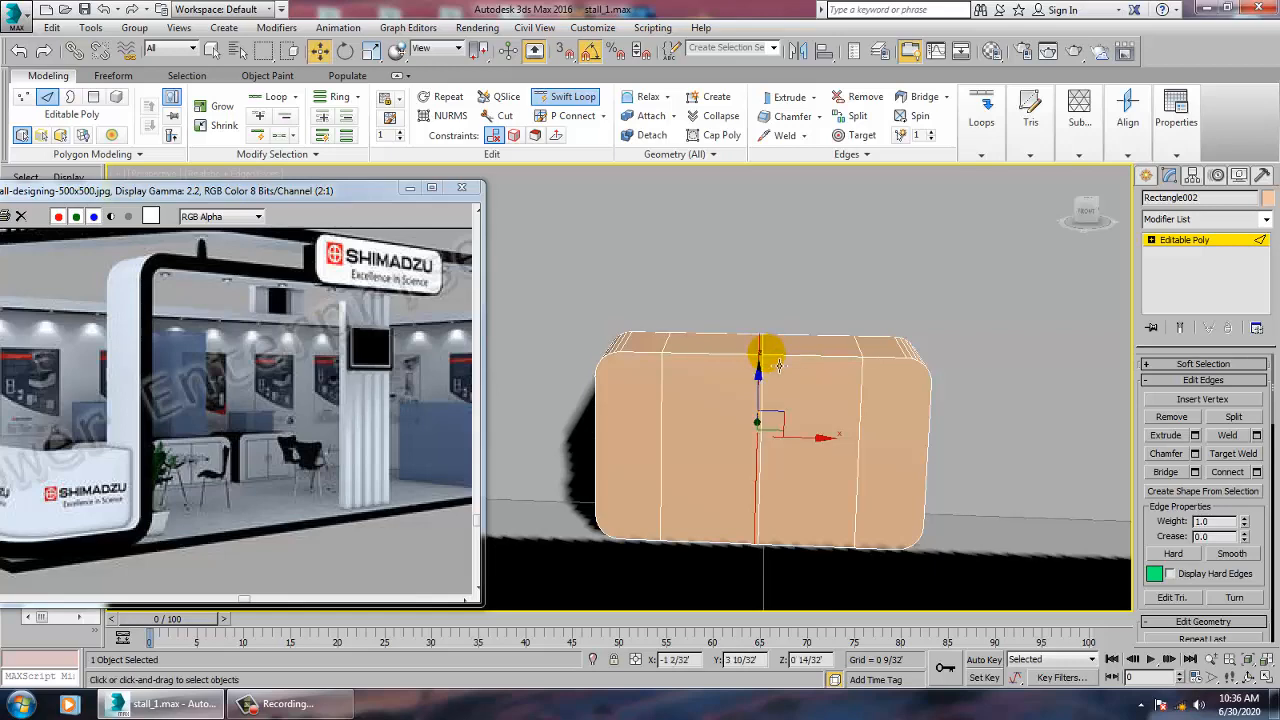
alt+middle_drag(766, 357, 763, 443)
Step: Inset the two middle front polygons separately by 0 1/32' to form door panels
key(4)
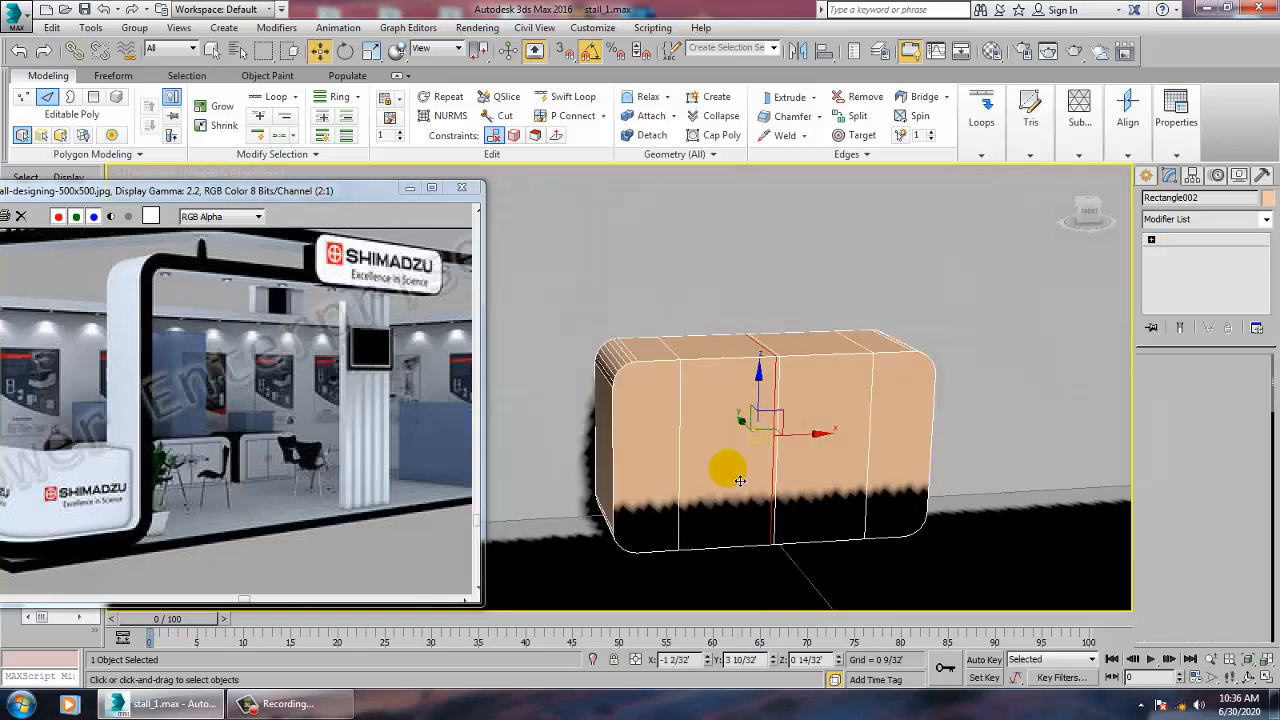
click(737, 470)
ctrl+click(862, 458)
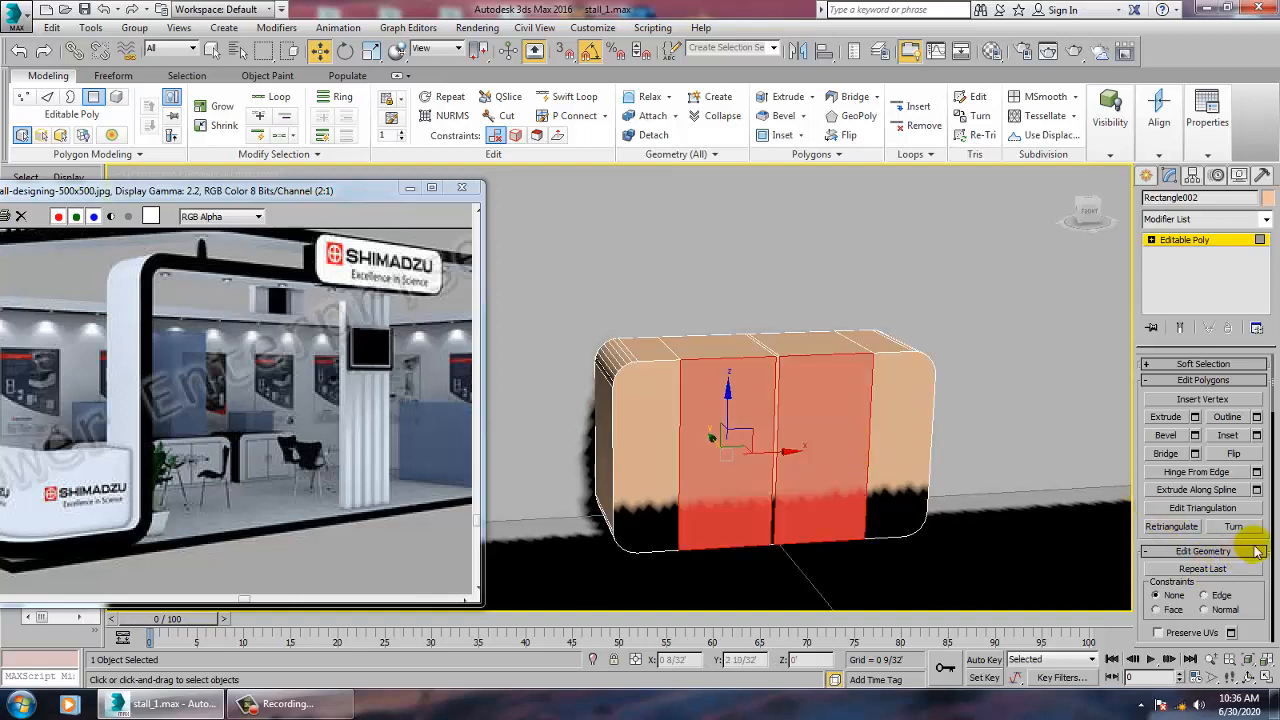
click(1258, 437)
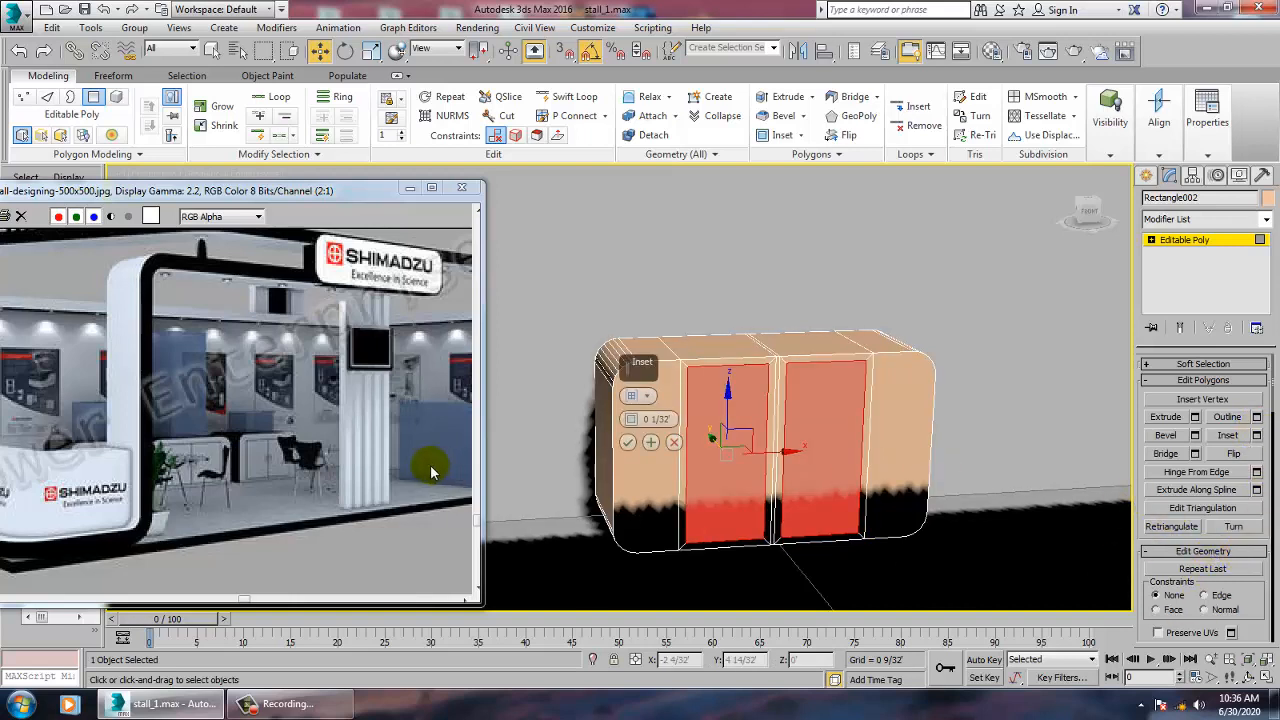
click(632, 446)
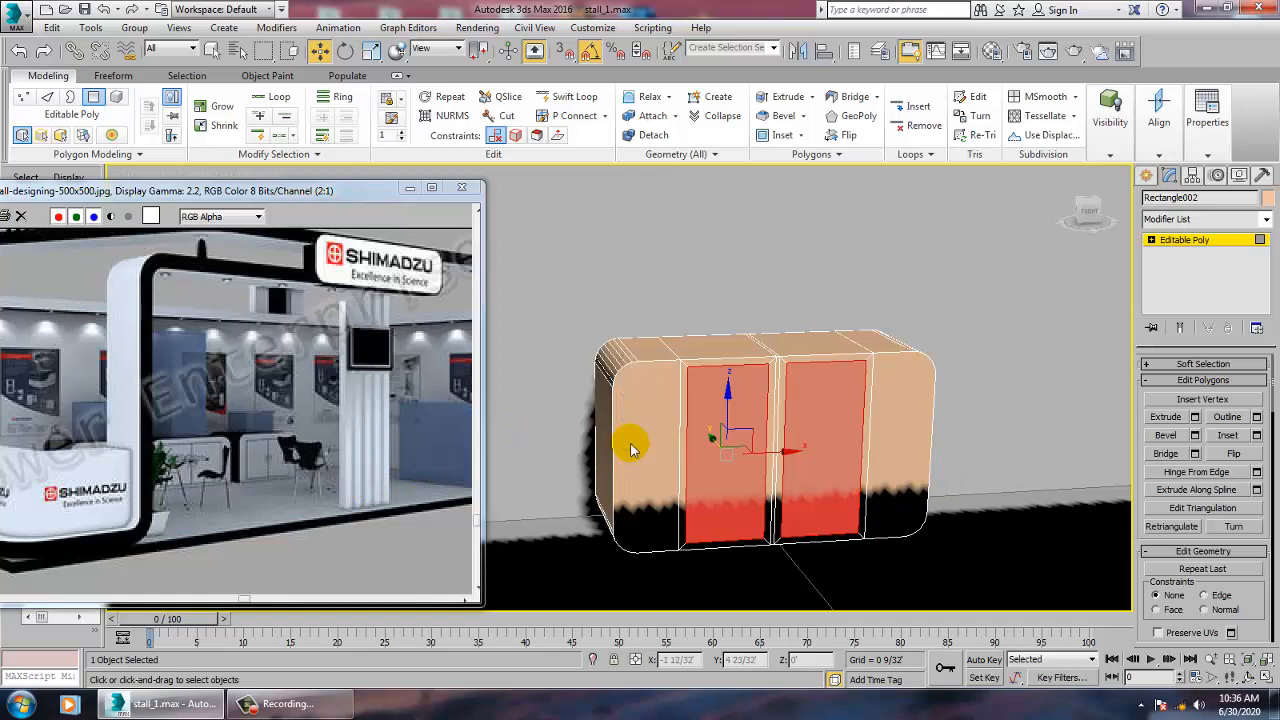
Step: Draw an open door-handle profile with the Line tool just in front of the cabinet in the Left view
alt+middle_drag(750, 460, 794, 477)
scroll(745, 445, up, 3)
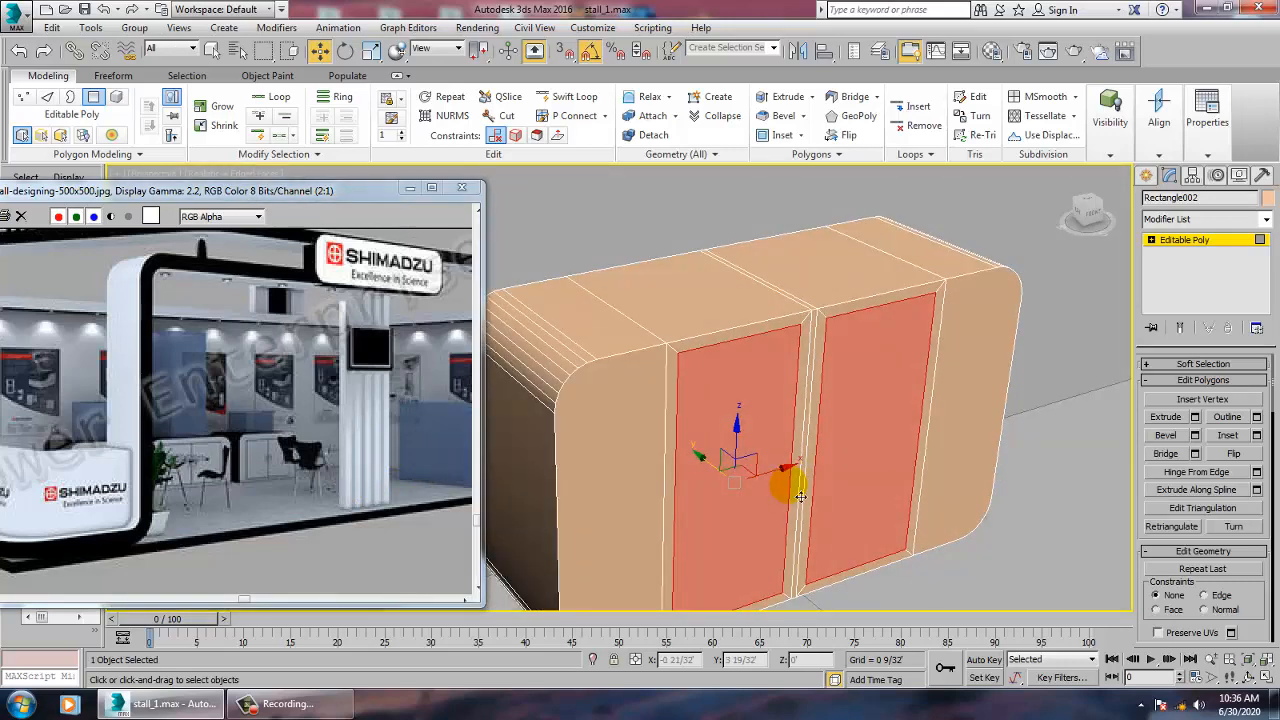
click(1149, 178)
alt+middle_drag(885, 429, 848, 430)
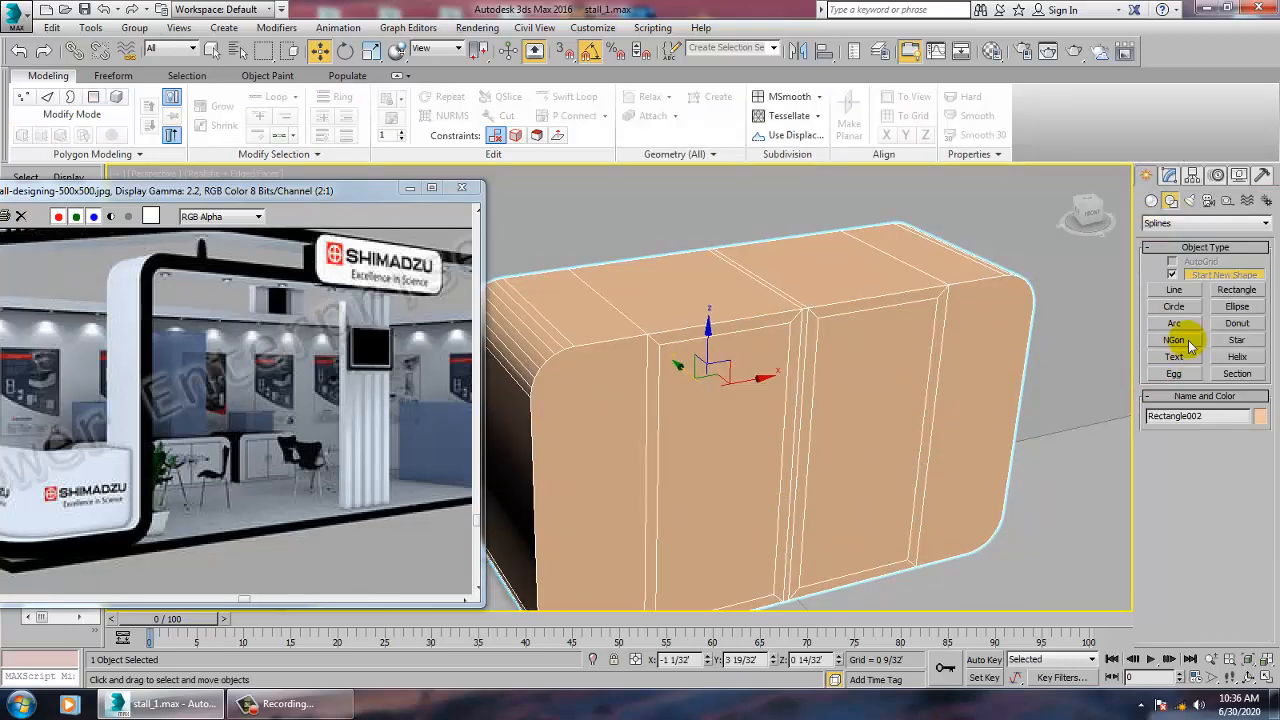
key(alt+w)
right_click(586, 520)
key(alt+w)
key(z)
middle_drag(684, 487, 818, 490)
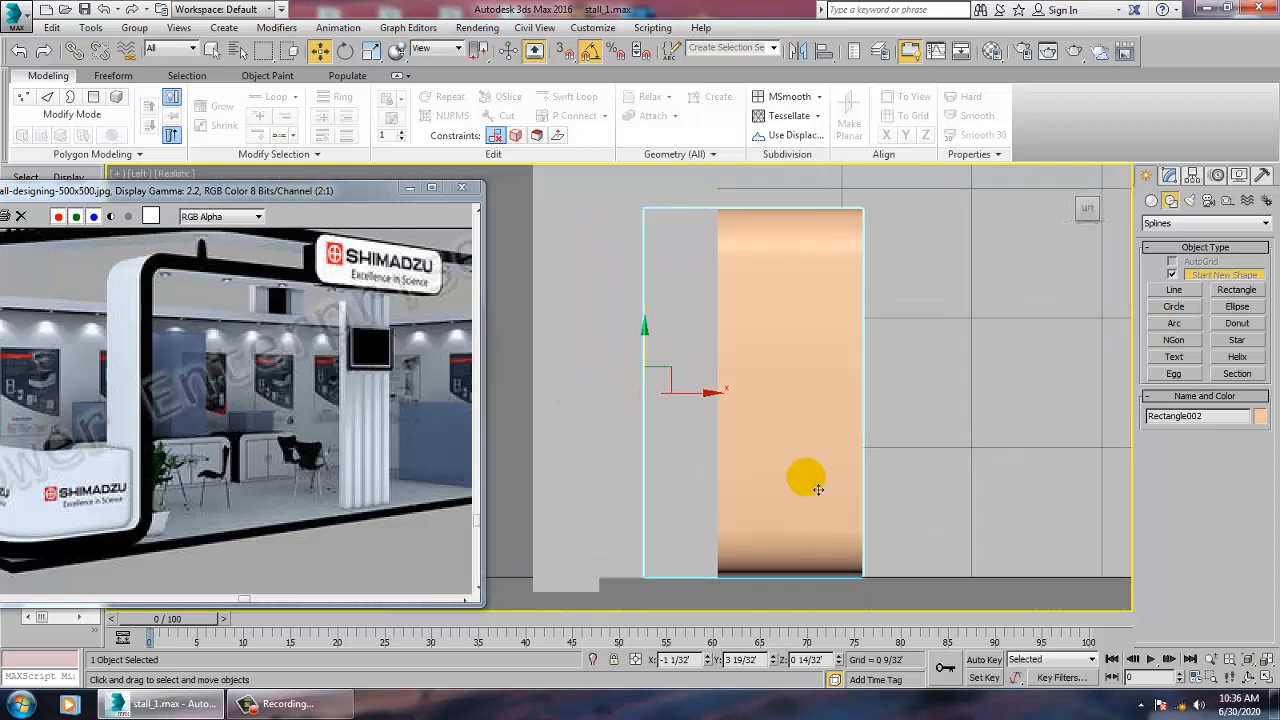
scroll(818, 490, down, 5)
scroll(816, 485, up, 5)
click(1173, 289)
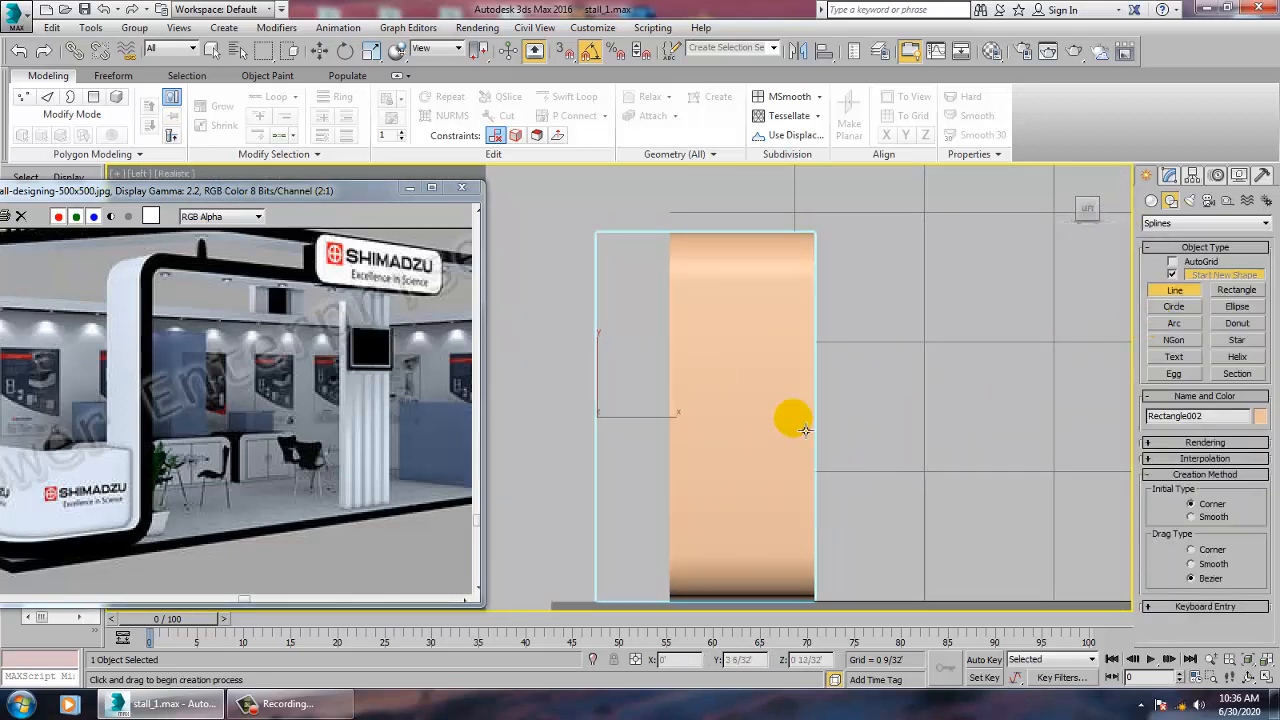
click(845, 378)
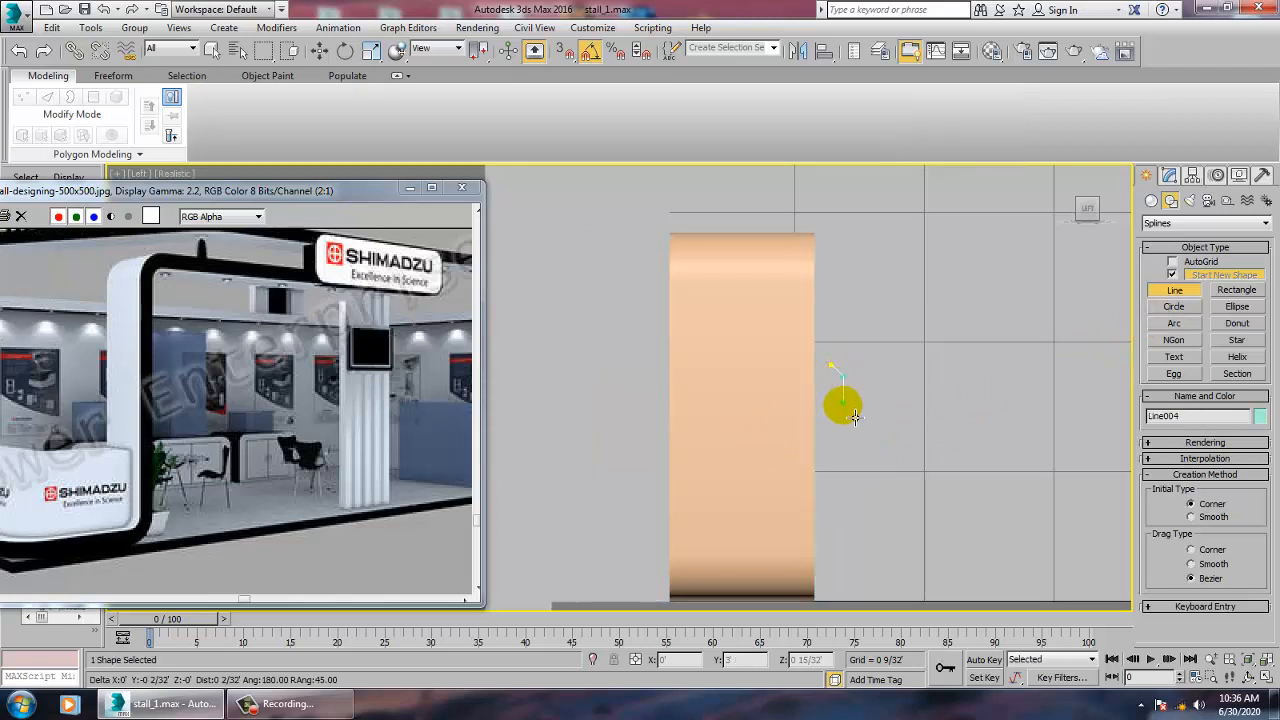
mouse_move(856, 424)
mouse_down()
mouse_move(849, 446)
mouse_move(849, 430)
mouse_up()
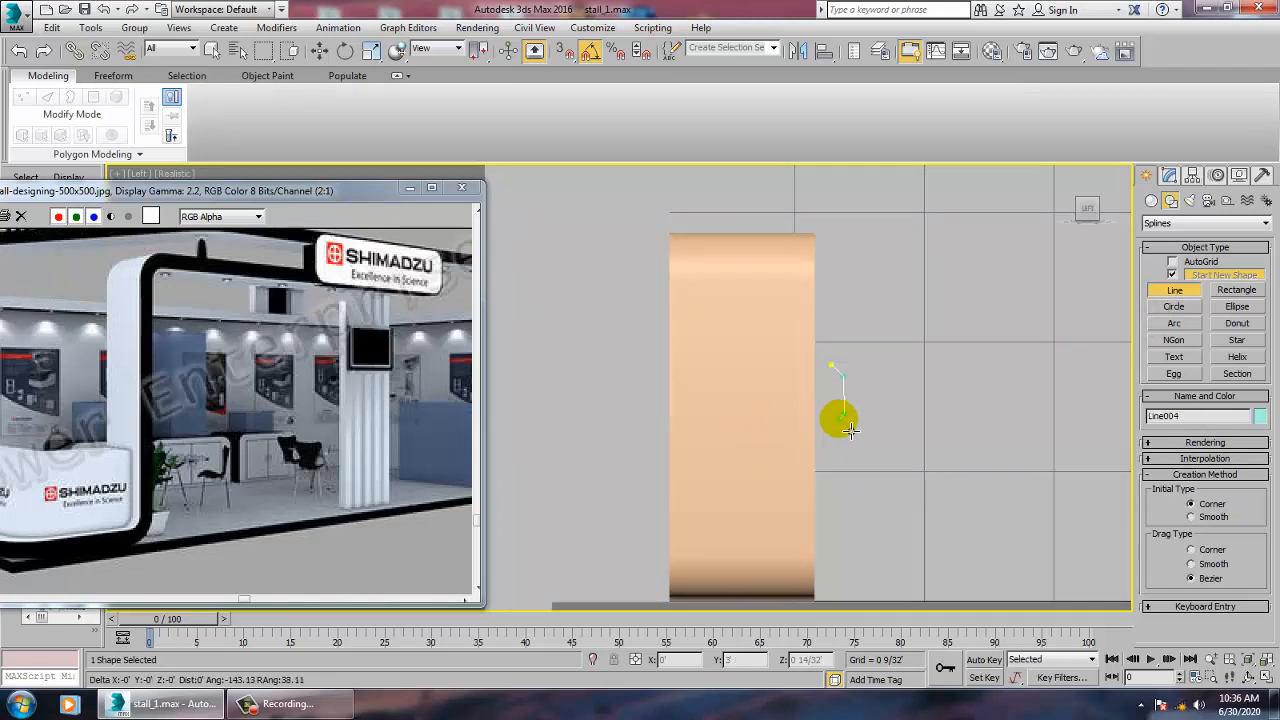
right_click(846, 432)
right_click(965, 534)
Step: Move the handle line along X in front of the left door, to about X -1 4/32'
key(alt+w)
right_click(974, 580)
key(z)
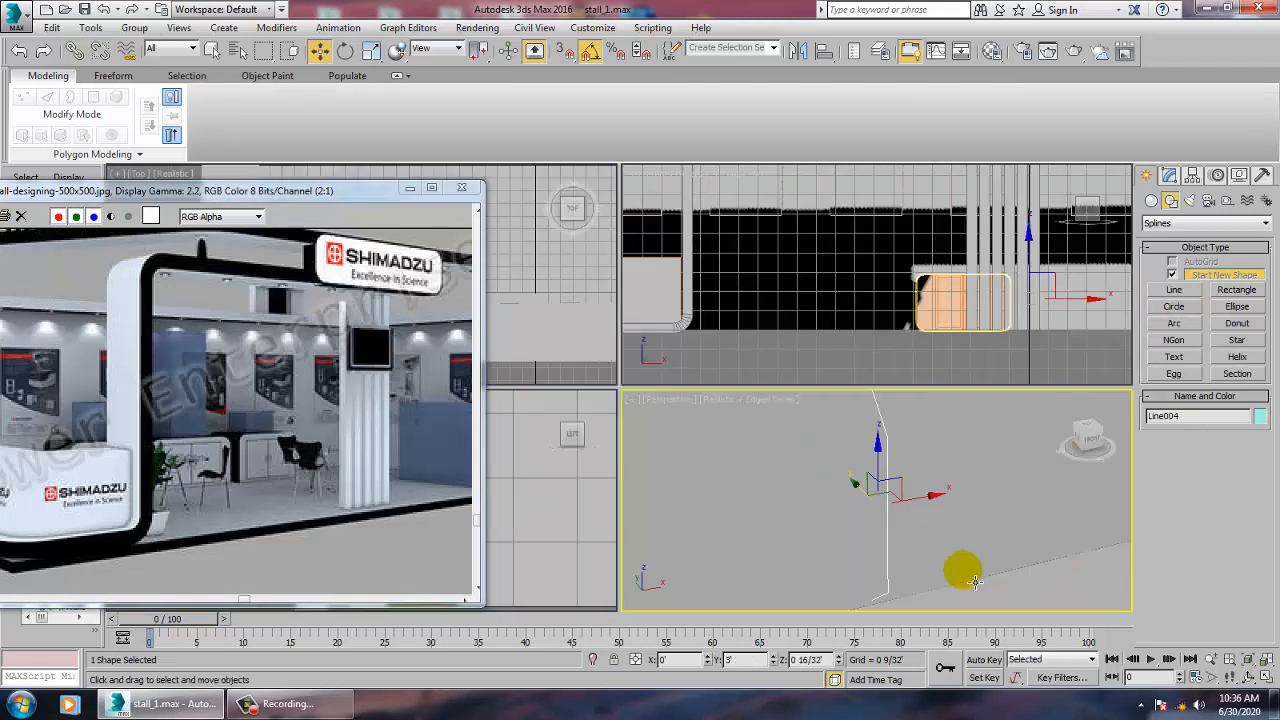
key(alt+w)
scroll(908, 512, down, 5)
scroll(904, 510, down, 4)
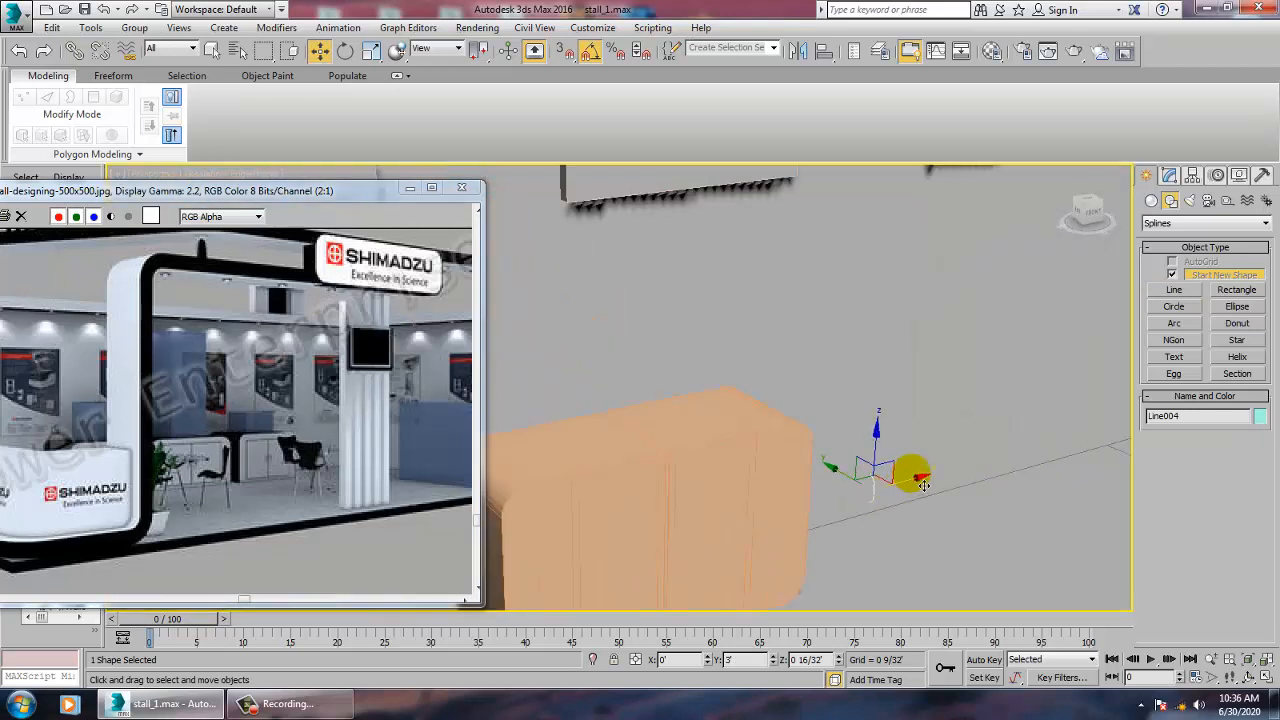
drag(920, 481, 722, 537)
key(z)
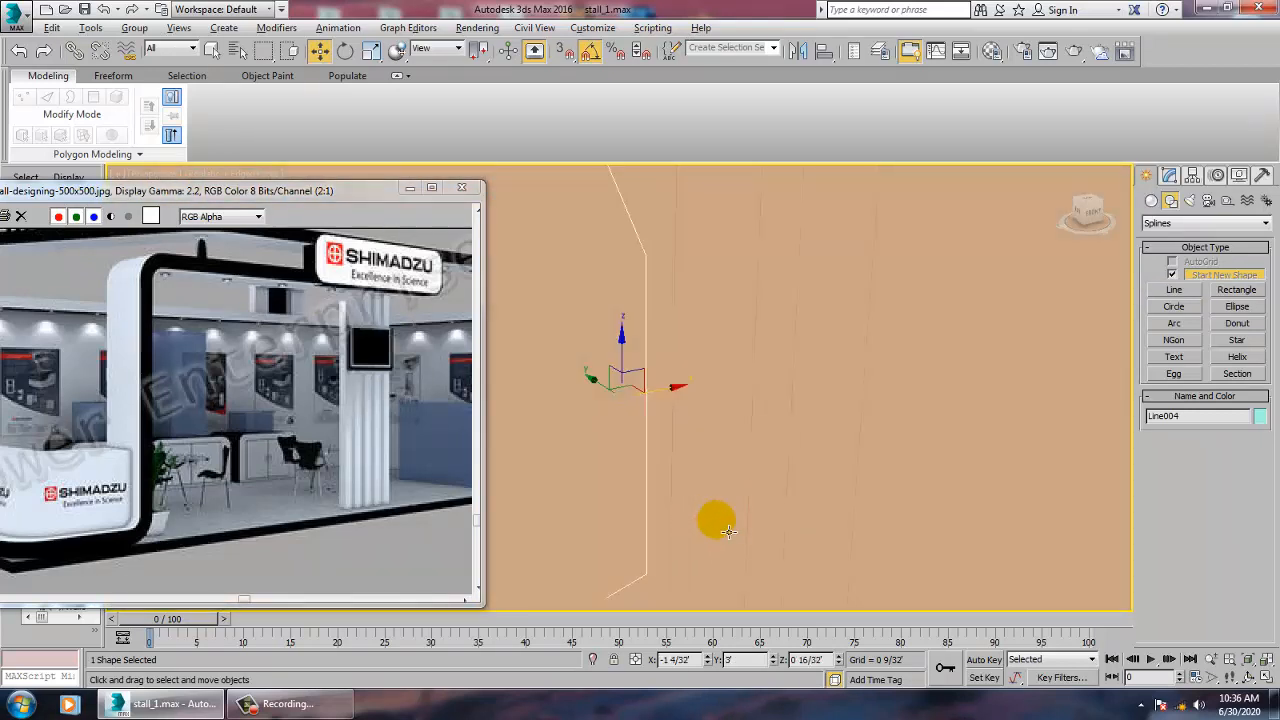
Step: Enable the handle line in the viewport with a rectangular section and reduce its length and width to a thin bar
alt+middle_drag(728, 531, 811, 534)
scroll(811, 534, down, 3)
click(1169, 176)
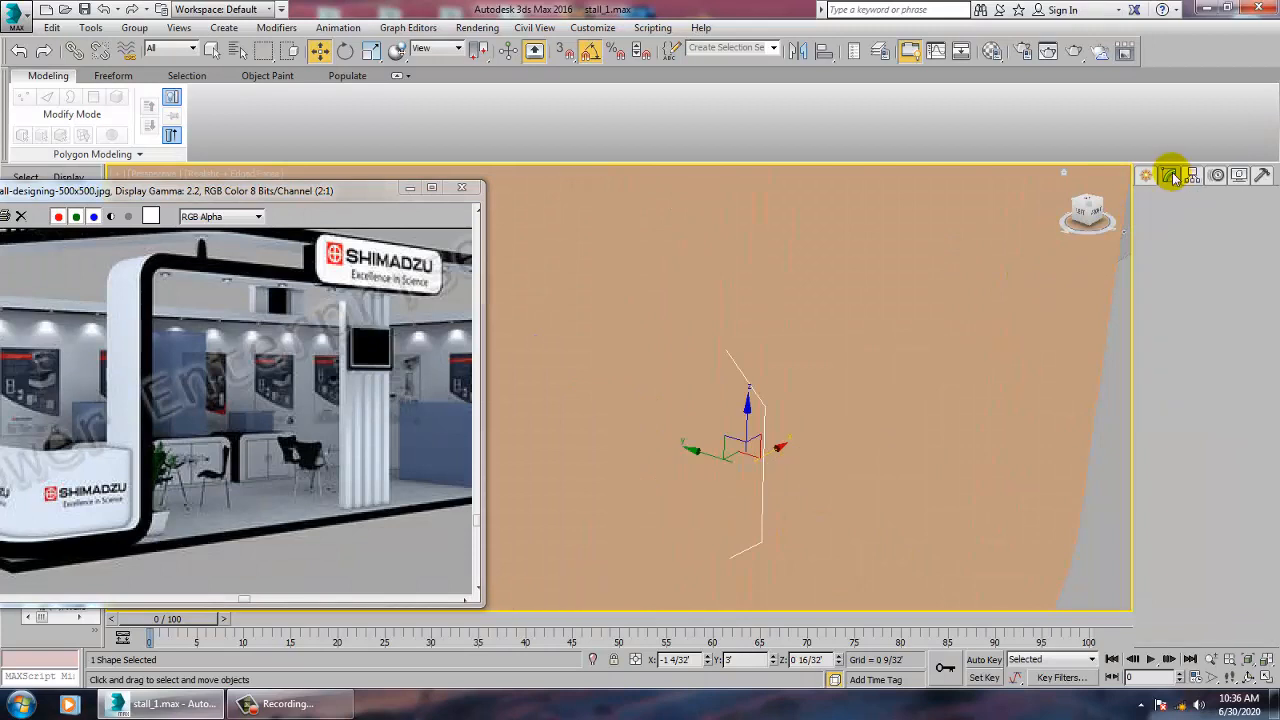
click(1200, 364)
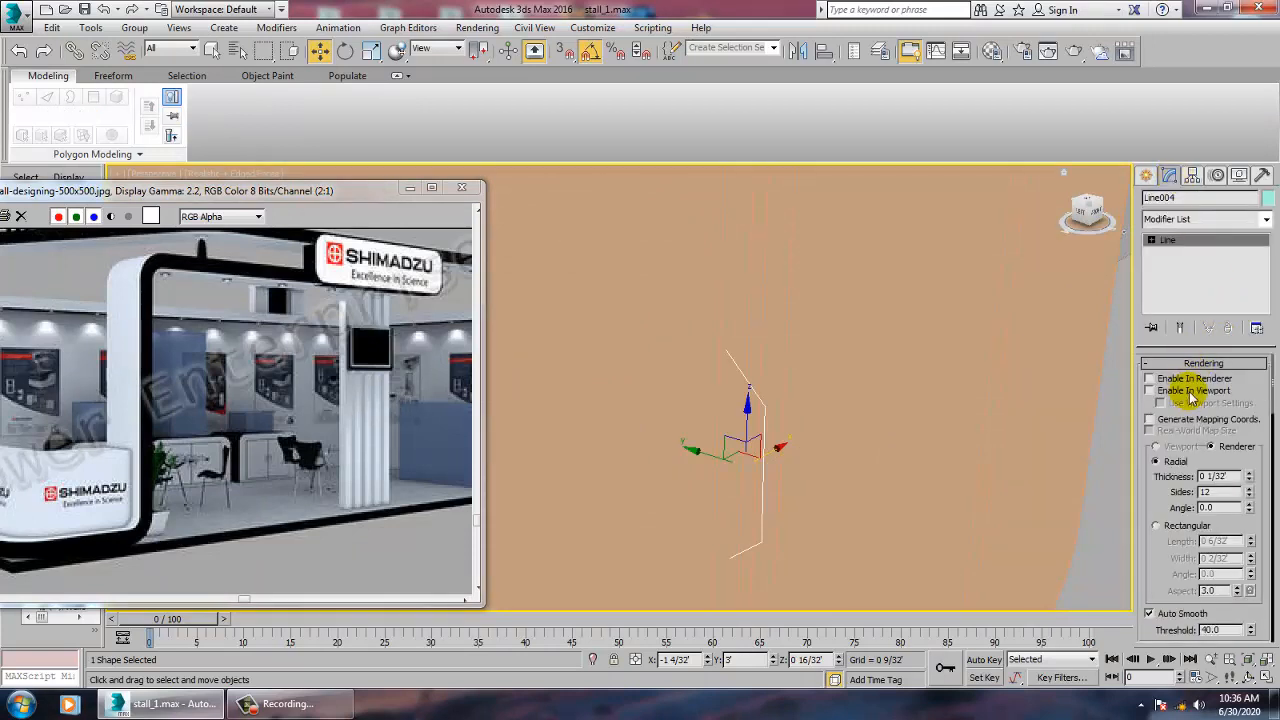
click(1191, 391)
click(1190, 527)
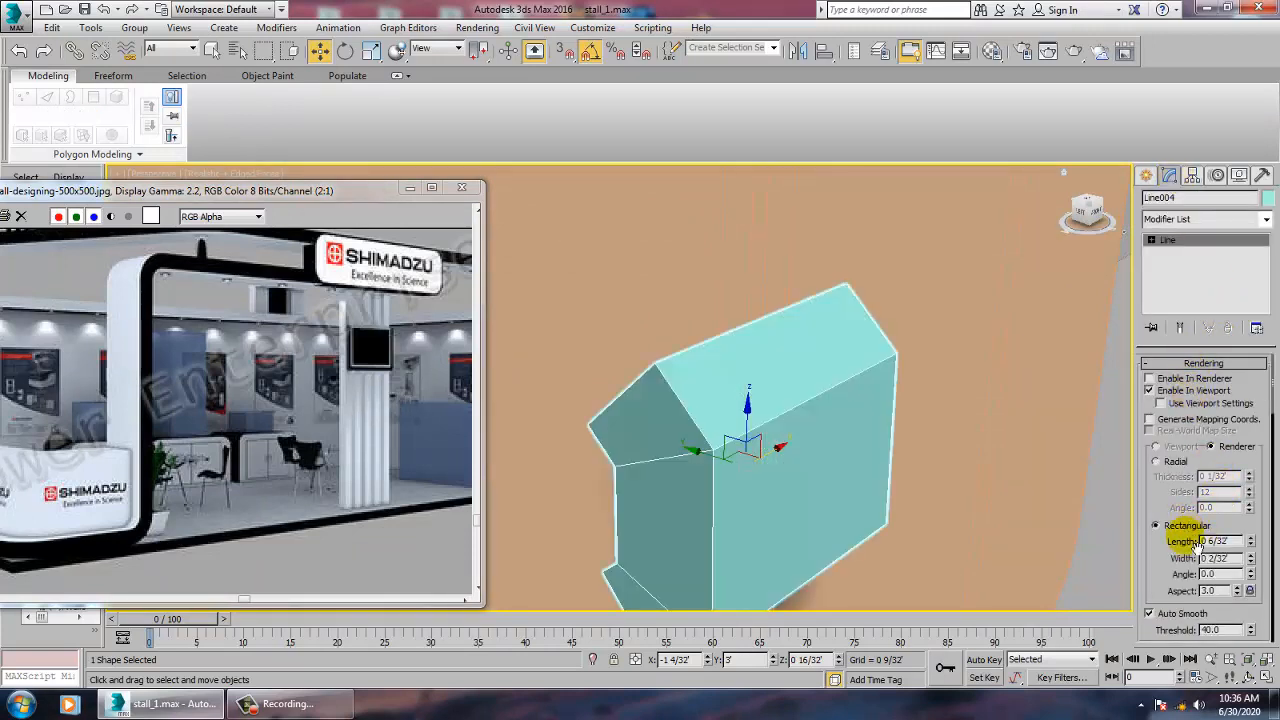
drag(1249, 541, 1267, 573)
drag(1250, 580, 1266, 626)
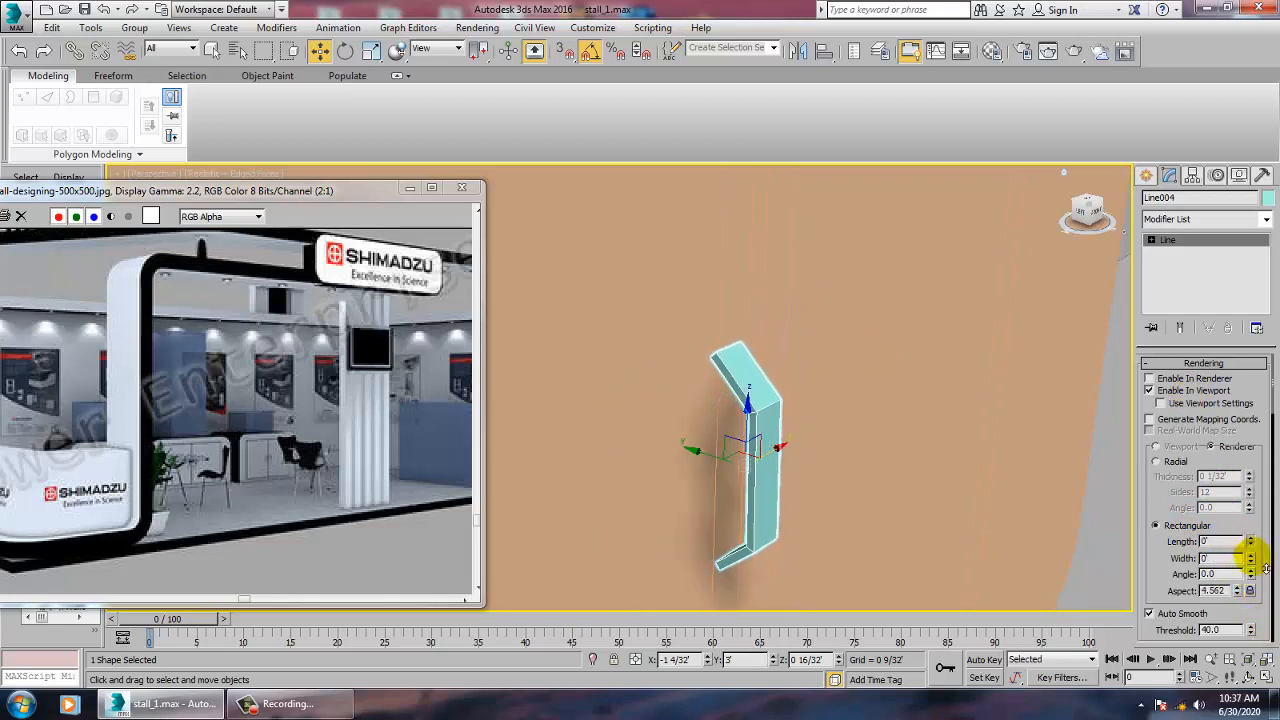
drag(1266, 569, 1267, 587)
Step: Move the handle back against the left door, to about Y 3 2/32'
drag(730, 466, 668, 447)
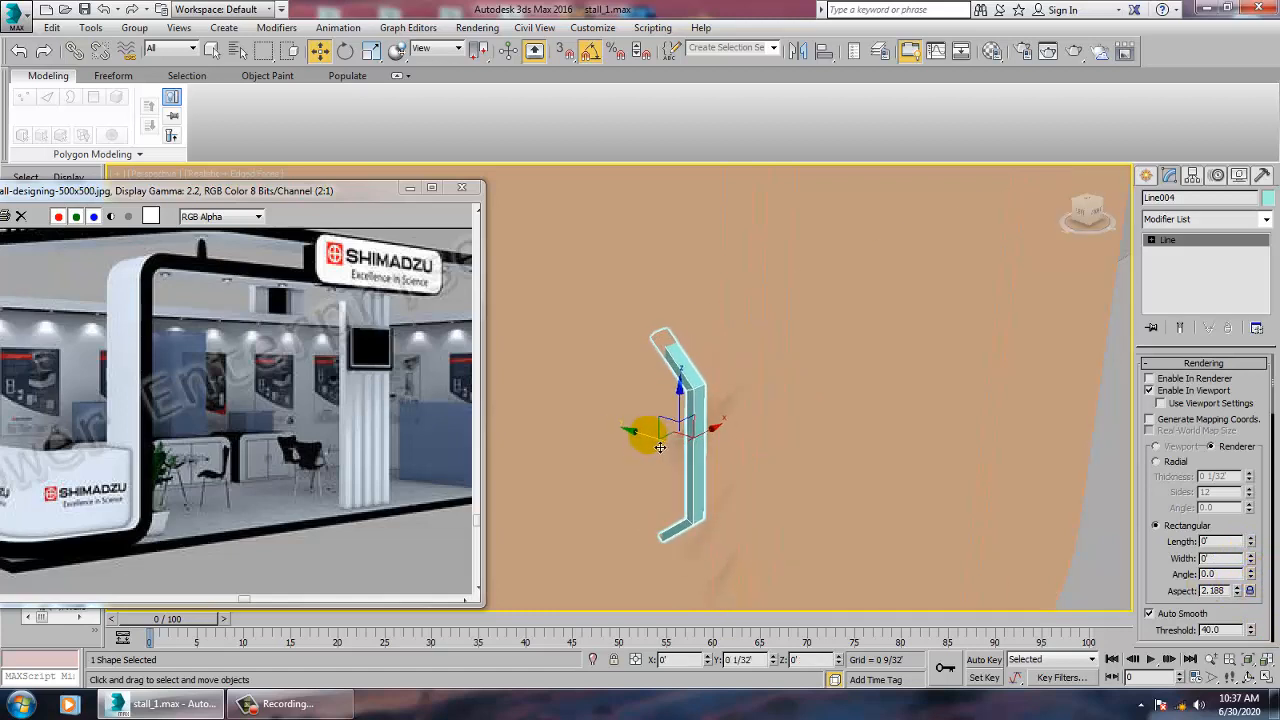
alt+middle_drag(664, 449, 594, 441)
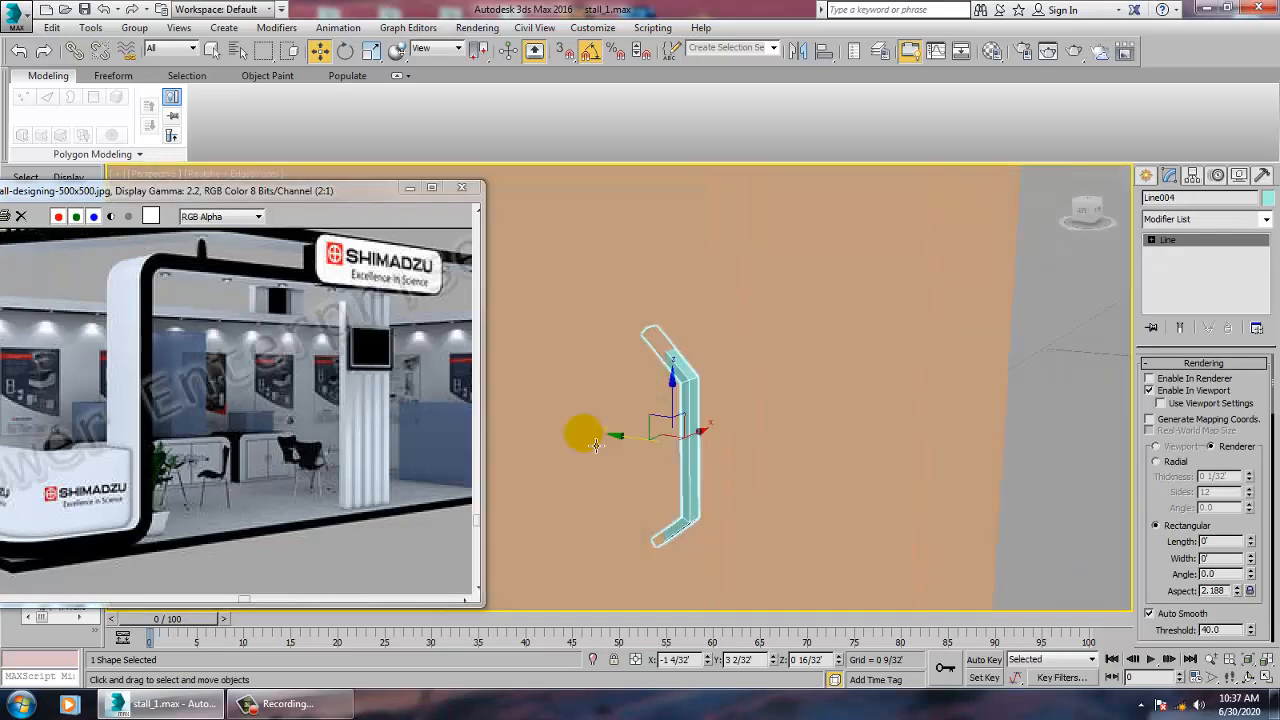
scroll(751, 450, down, 5)
mouse_move(751, 450)
alt+middle_down()
mouse_move(635, 461)
mouse_move(762, 467)
mouse_move(774, 456)
alt+middle_up()
scroll(765, 458, up, 5)
scroll(750, 460, down, 3)
scroll(735, 460, down, 2)
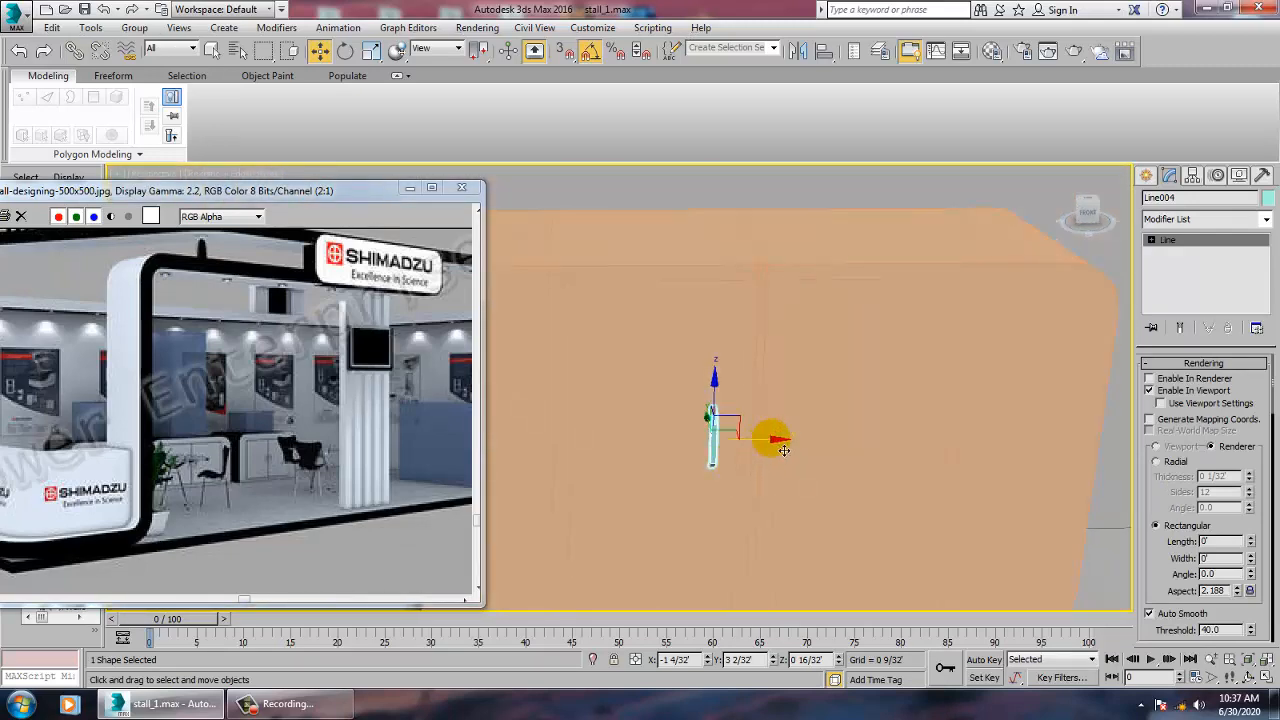
Step: Copy the handle about 0 5/32' along X onto the right door
shift+drag(783, 452, 859, 451)
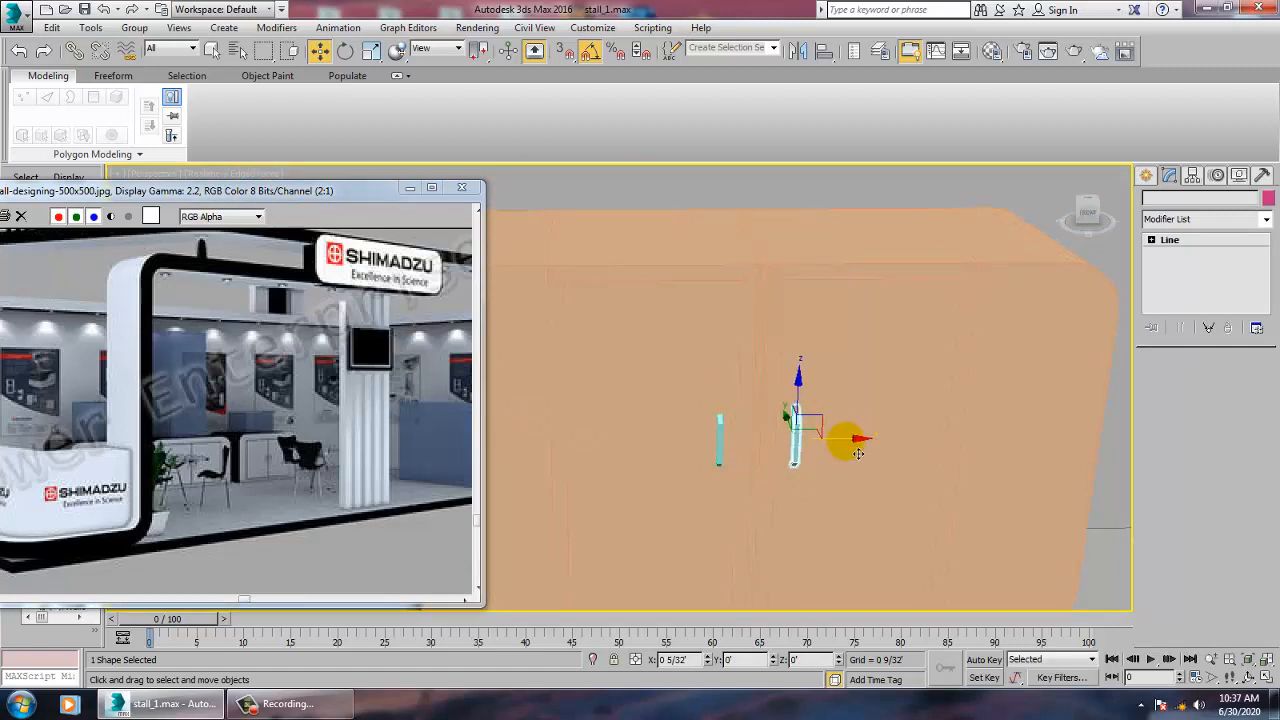
click(630, 420)
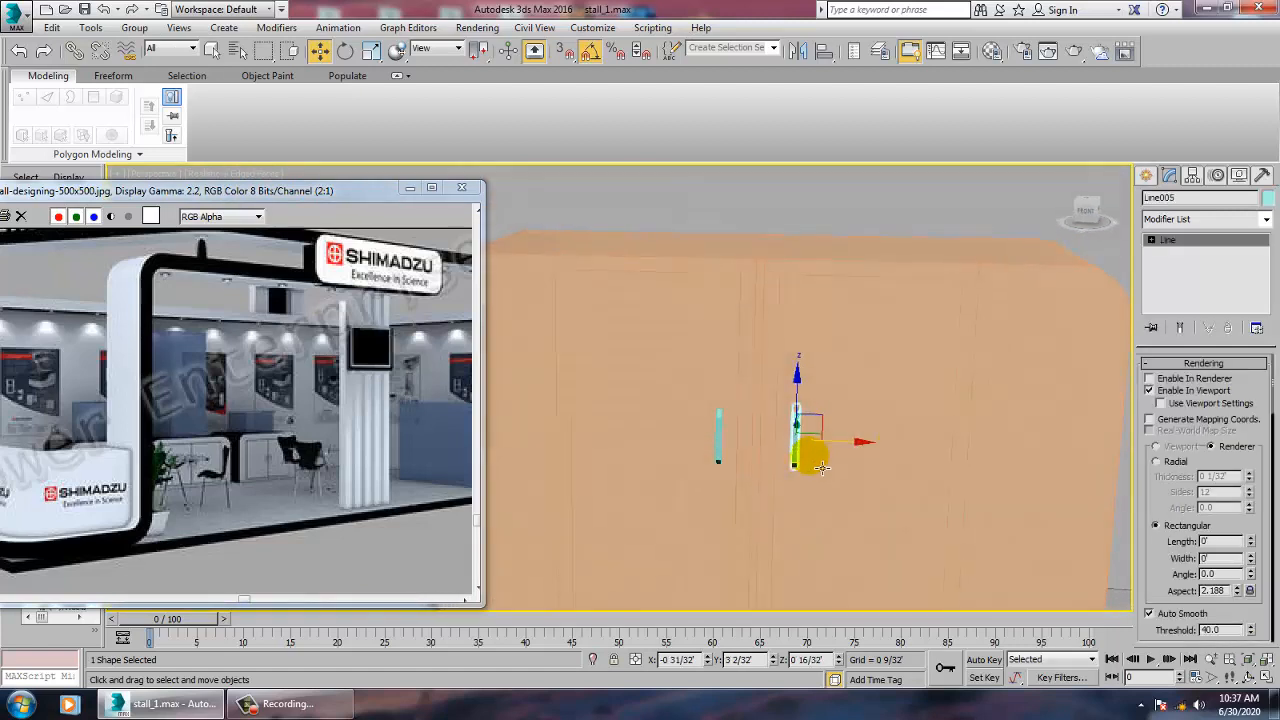
alt+middle_drag(814, 457, 870, 470)
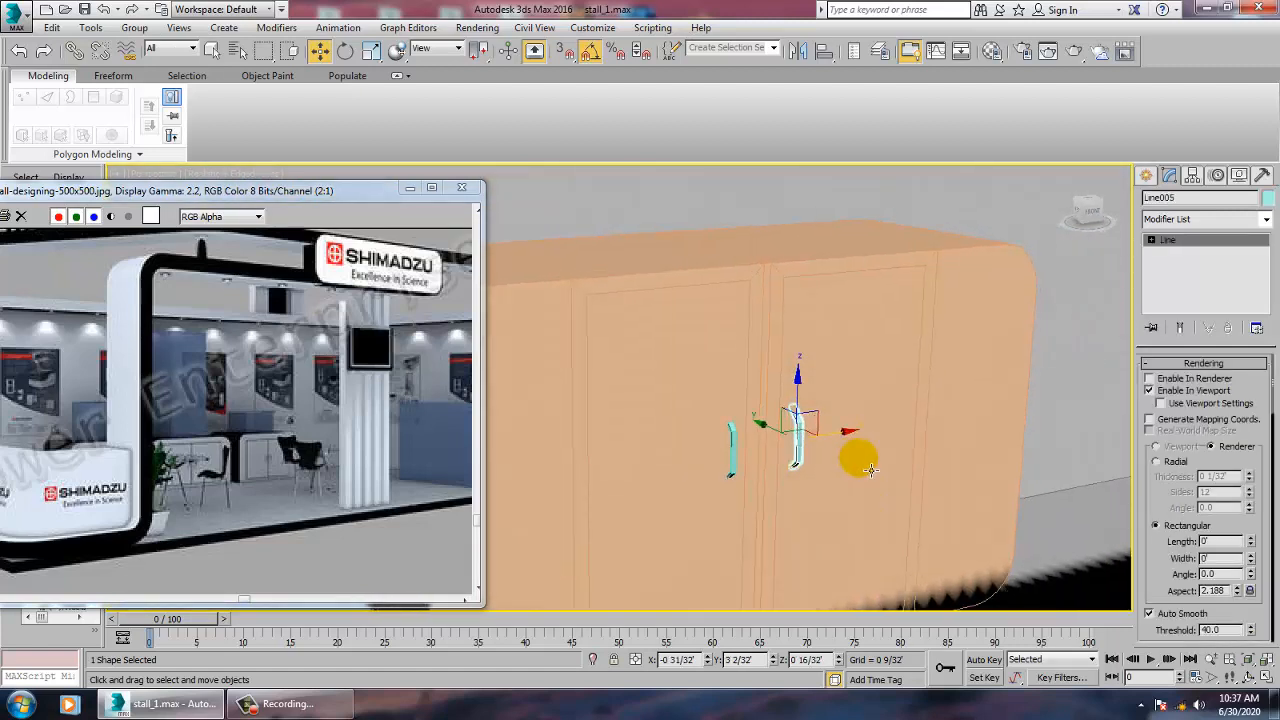
Step: Examine how the left door's handle sits against the cabinet front in the perspective and side views
click(735, 445)
alt+middle_drag(735, 445, 705, 446)
drag(711, 450, 728, 461)
alt+middle_drag(690, 464, 739, 462)
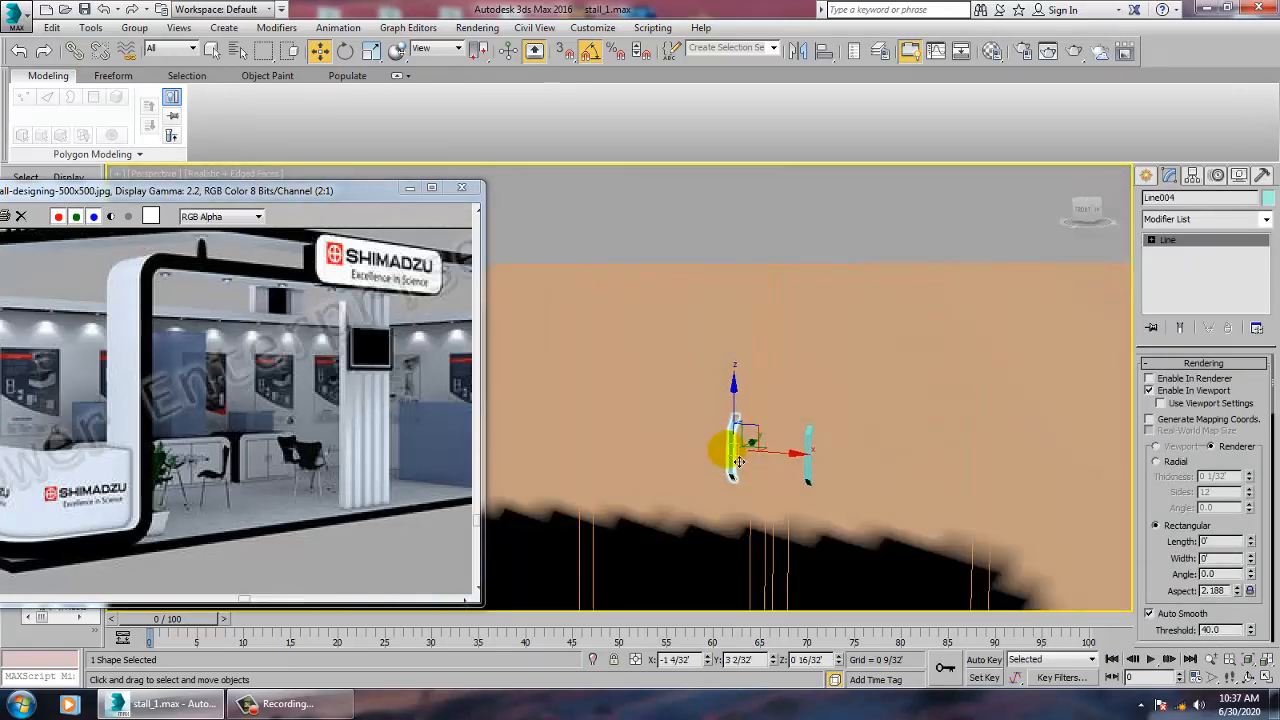
key(alt+w)
right_click(531, 506)
key(alt+w)
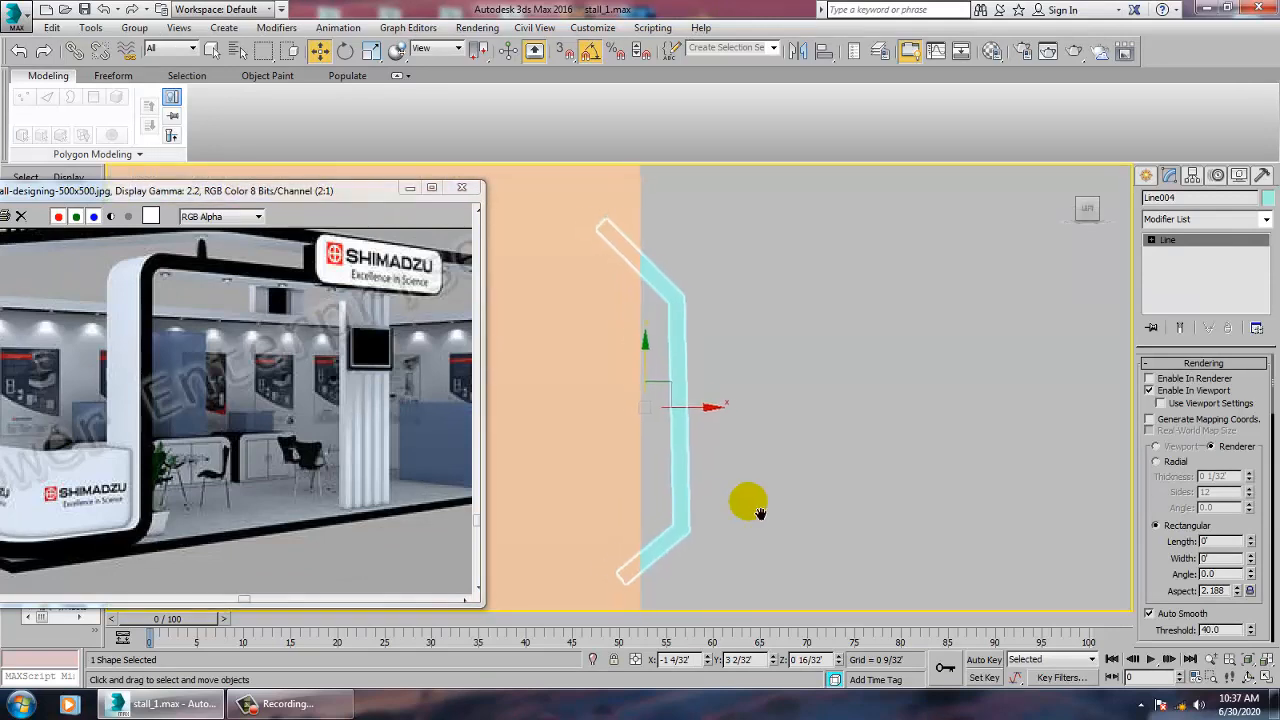
scroll(760, 513, down, 4)
key(alt+w)
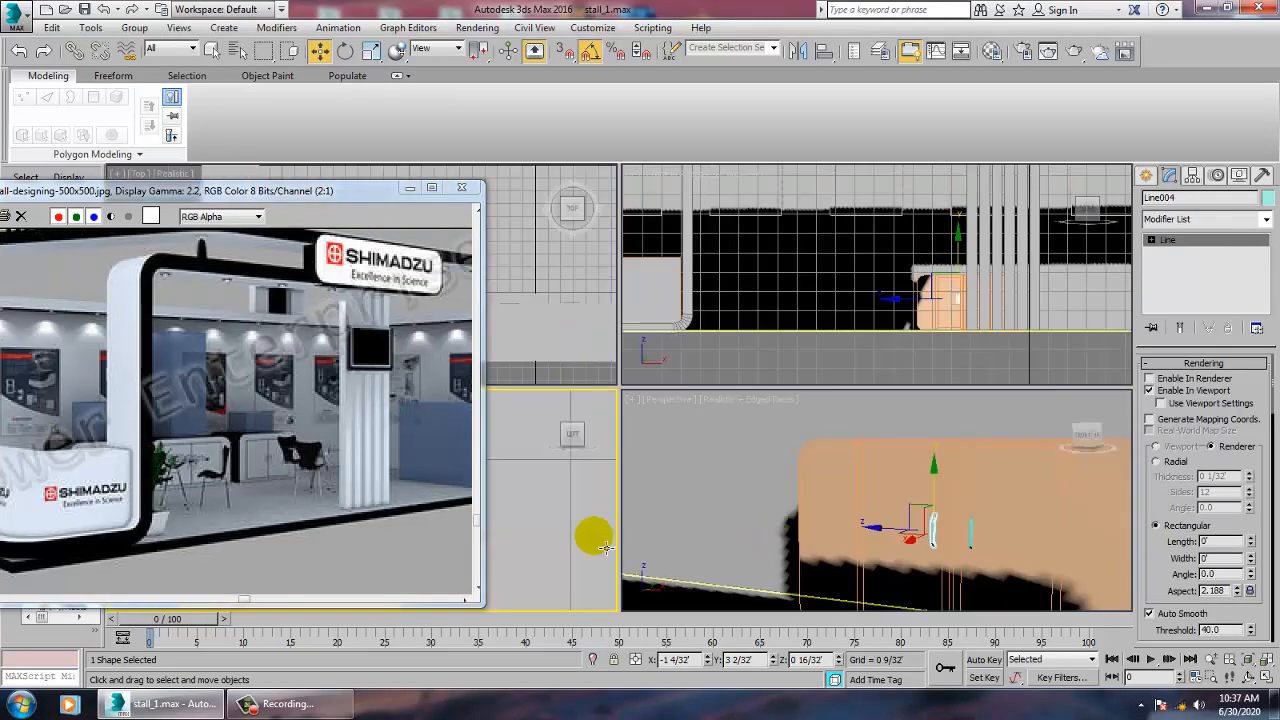
right_click(906, 492)
alt+middle_drag(906, 492, 790, 463)
key(alt+w)
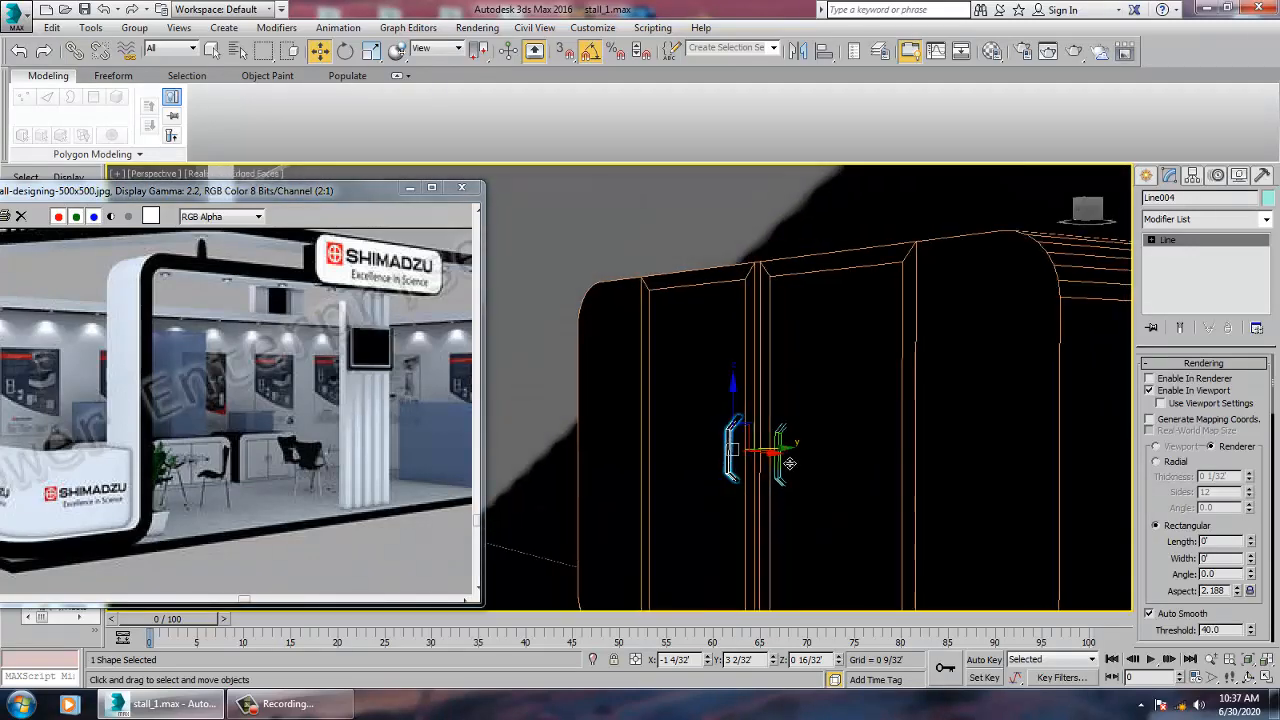
Step: Delete the right door's handle copy and nudge the left handle slightly along Y, away from the door
click(783, 445)
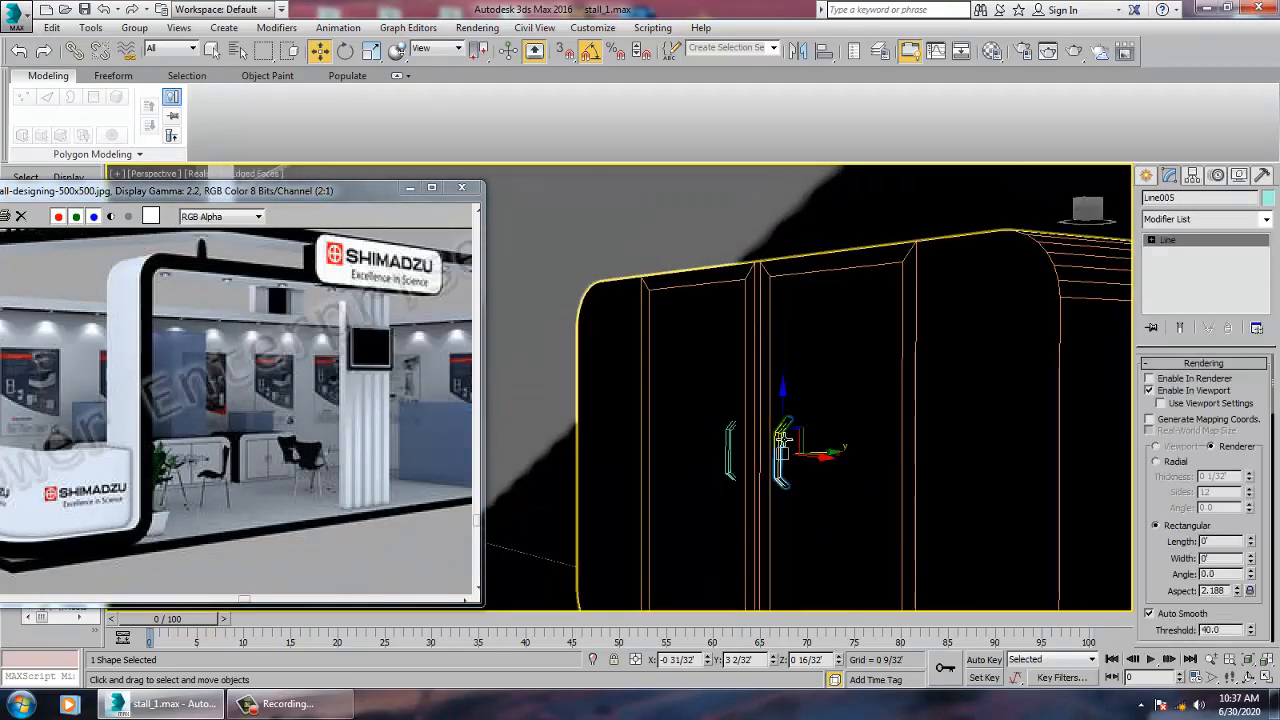
key(Delete)
alt+middle_drag(809, 445, 848, 456)
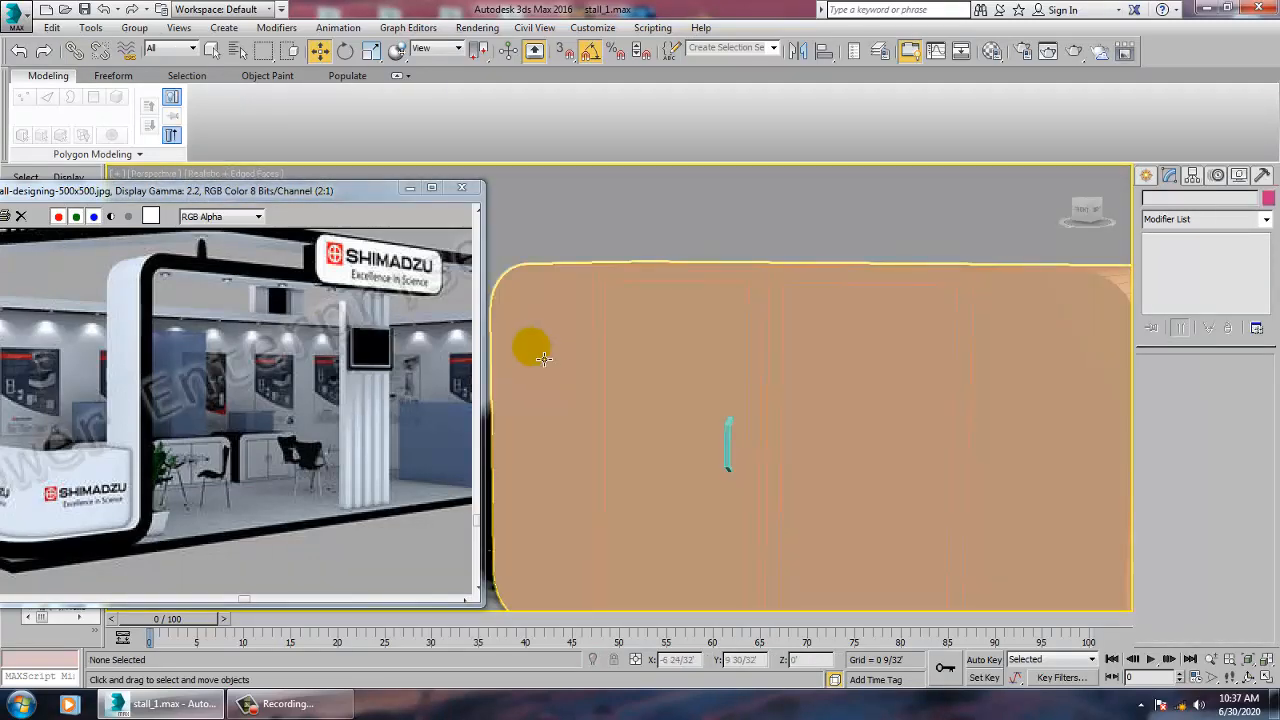
click(730, 444)
alt+middle_drag(848, 425, 621, 475)
scroll(758, 424, up, 4)
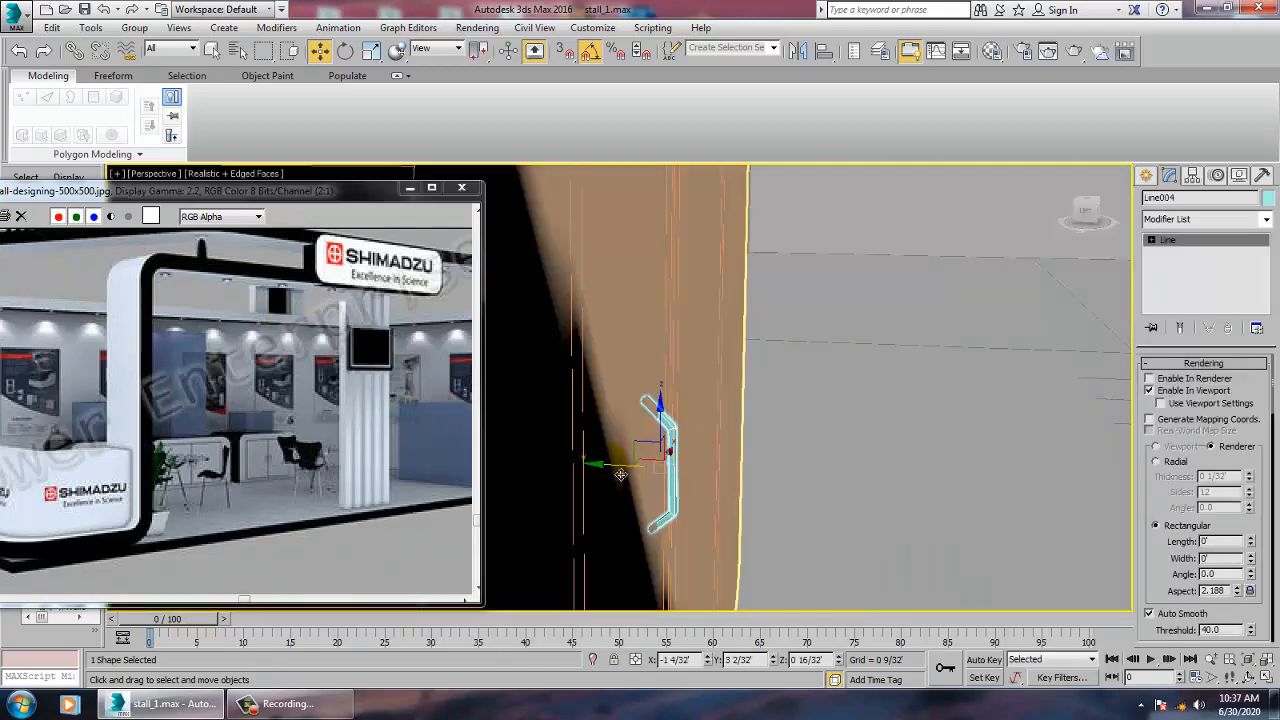
drag(621, 474, 618, 474)
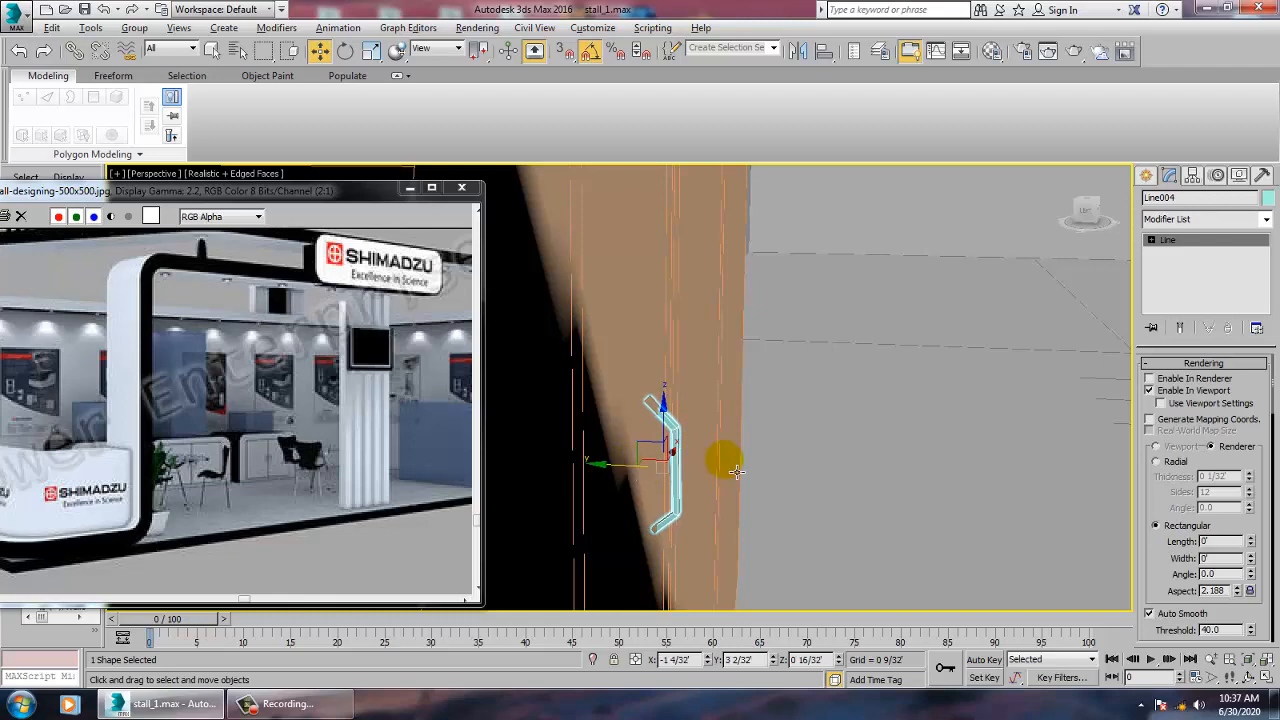
Step: Copy the left handle along X onto the right door, to about X -0 31/32', as one independent copy
alt+middle_drag(736, 471, 605, 460)
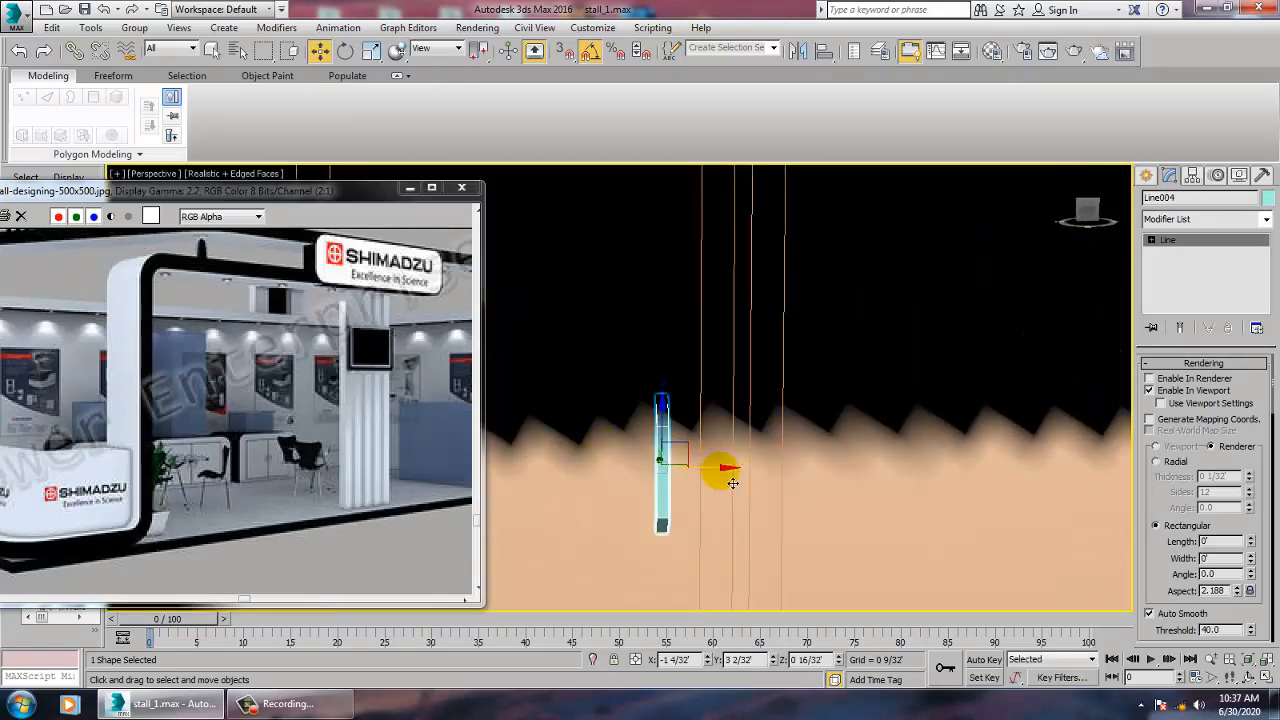
mouse_move(733, 483)
shift+mouse_down()
mouse_move(835, 476)
mouse_move(880, 490)
shift+mouse_up()
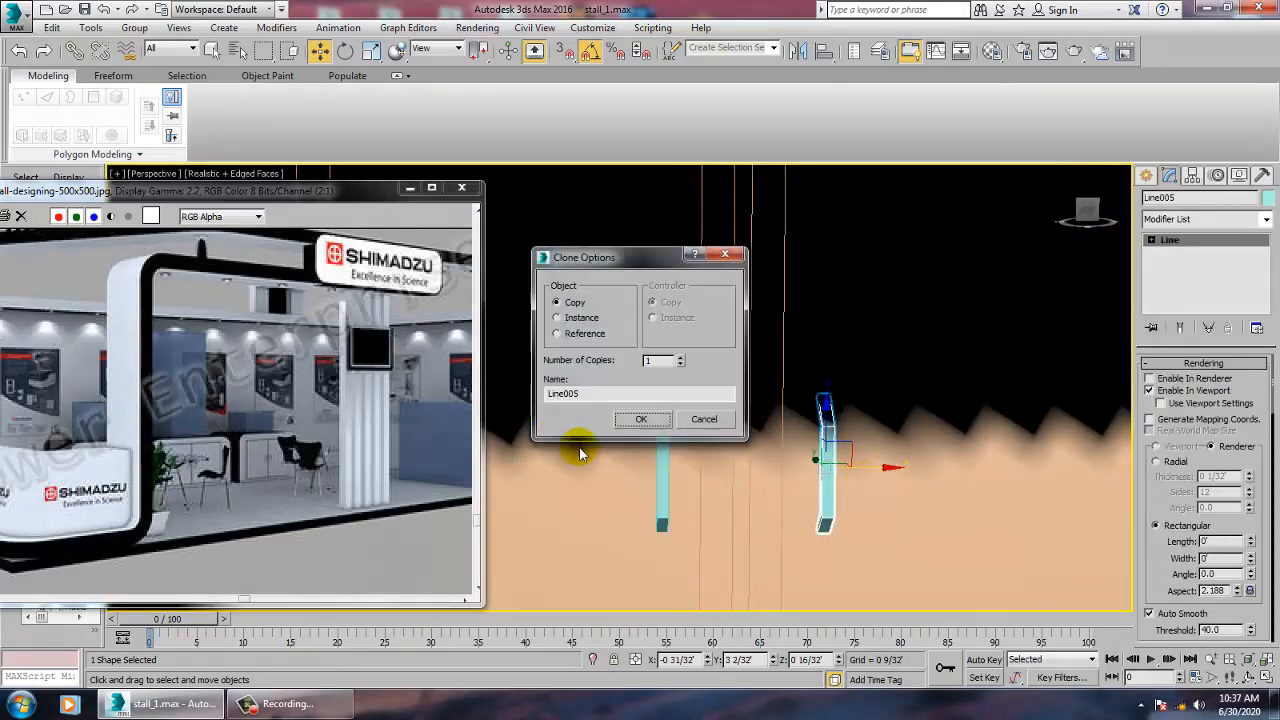
click(636, 419)
Step: Select the cabinet with both handles and copy them along X to make a second cabinet to the right of the first
scroll(786, 482, down, 5)
mouse_move(786, 485)
alt+middle_down()
mouse_move(775, 460)
mouse_move(793, 442)
alt+middle_up()
ctrl+click(759, 389)
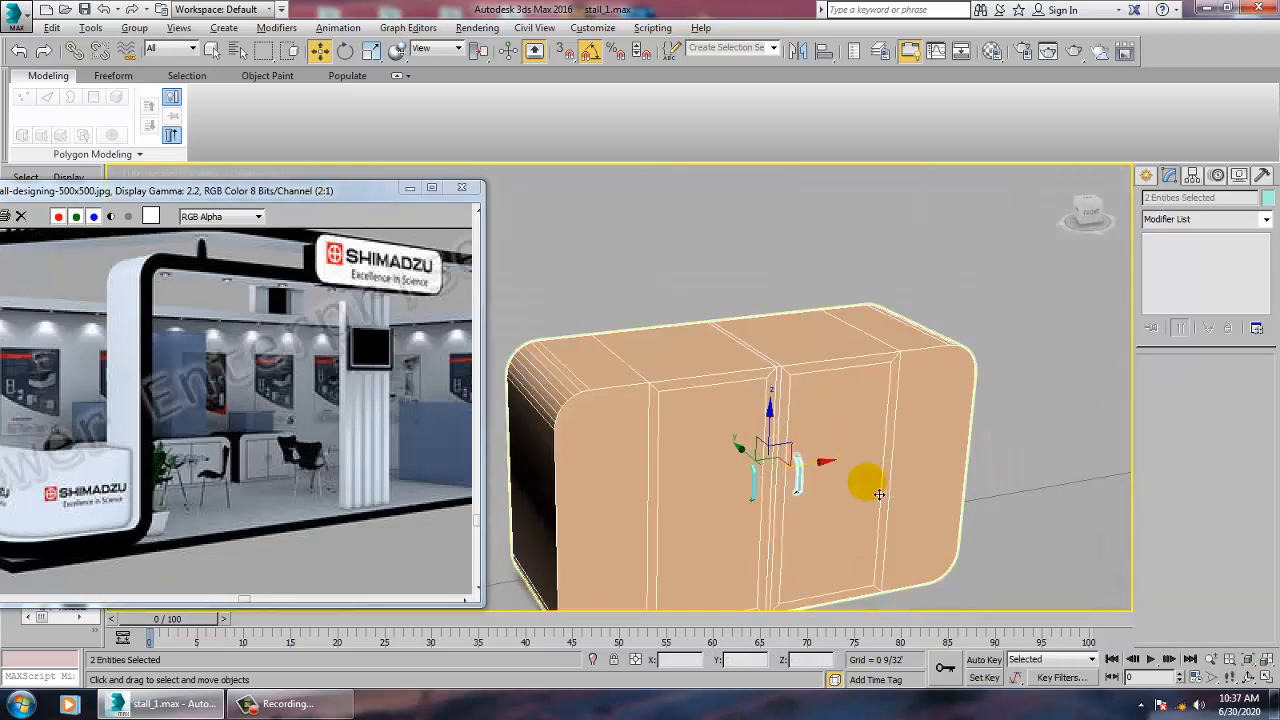
alt+middle_drag(878, 494, 720, 480)
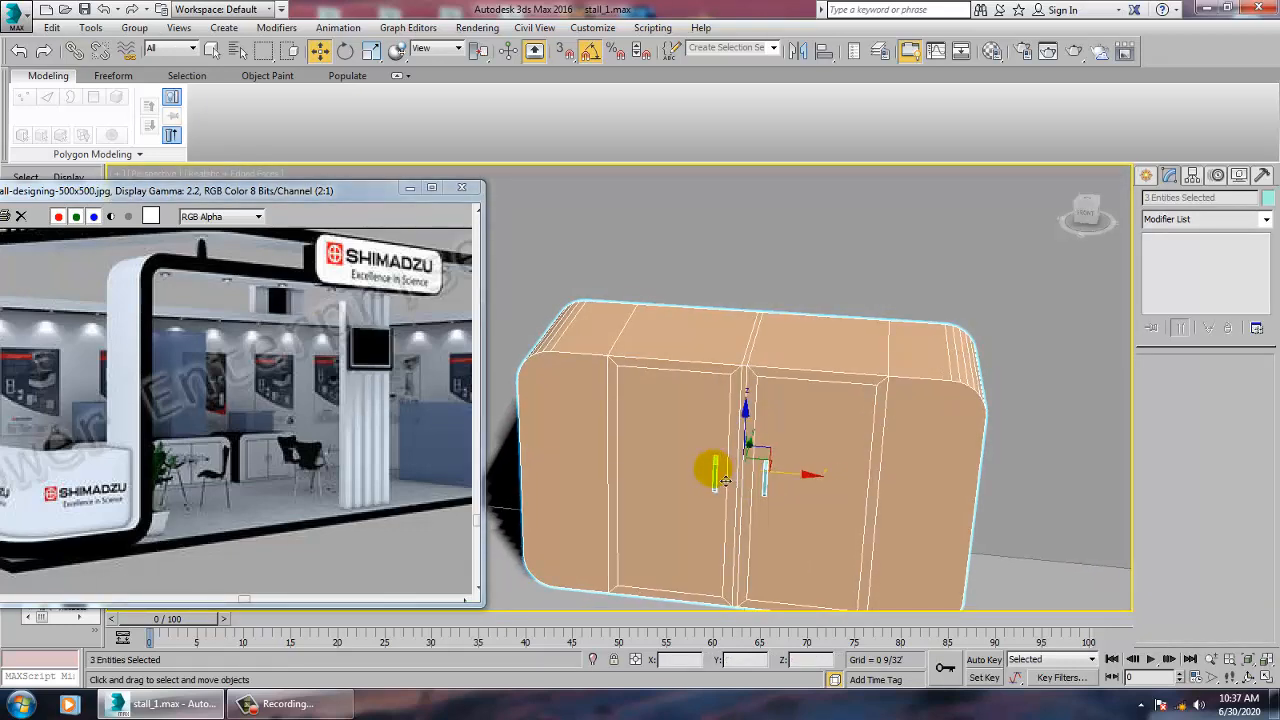
key(alt+w)
key(alt+w)
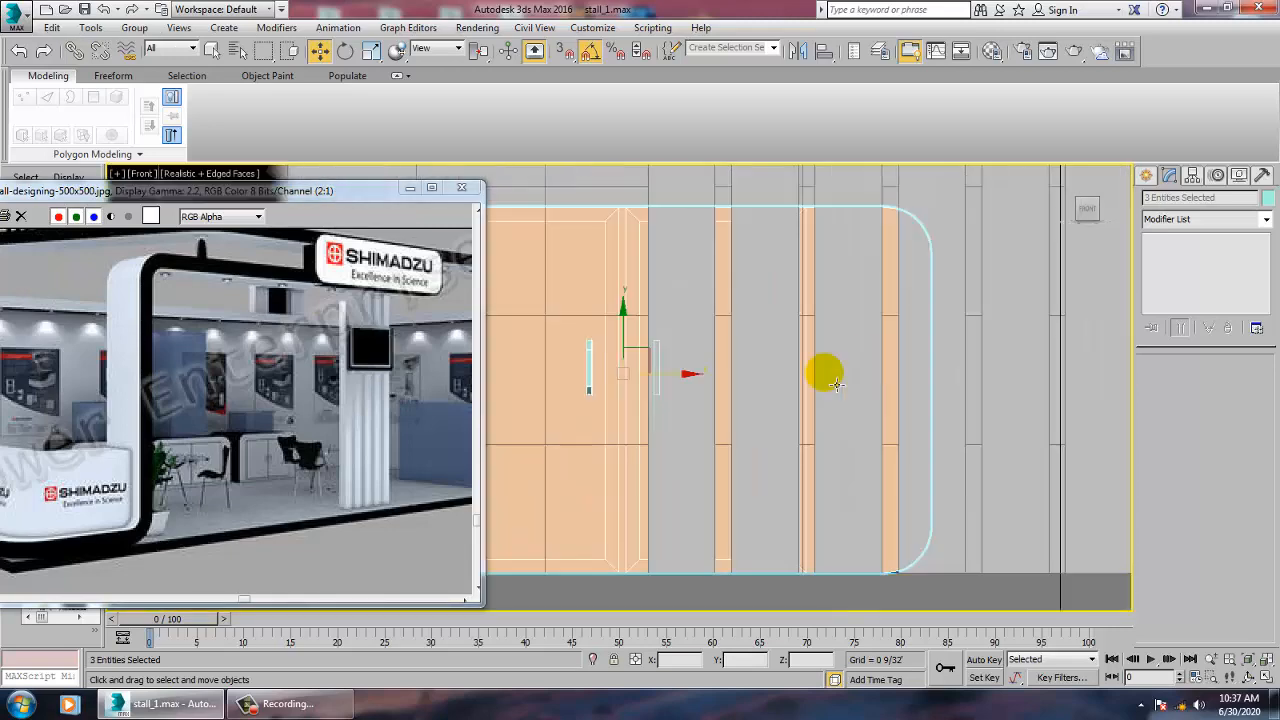
scroll(851, 397, down, 6)
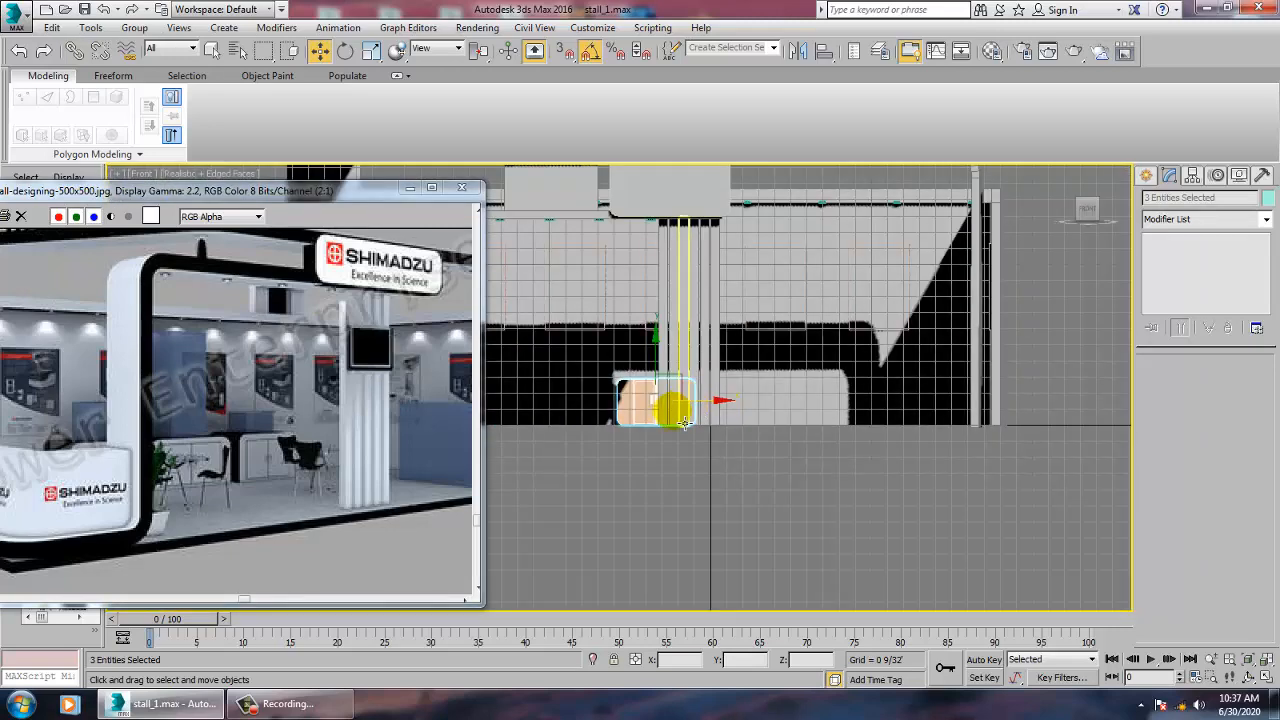
mouse_move(679, 414)
mouse_down()
mouse_move(821, 414)
mouse_move(790, 415)
mouse_up()
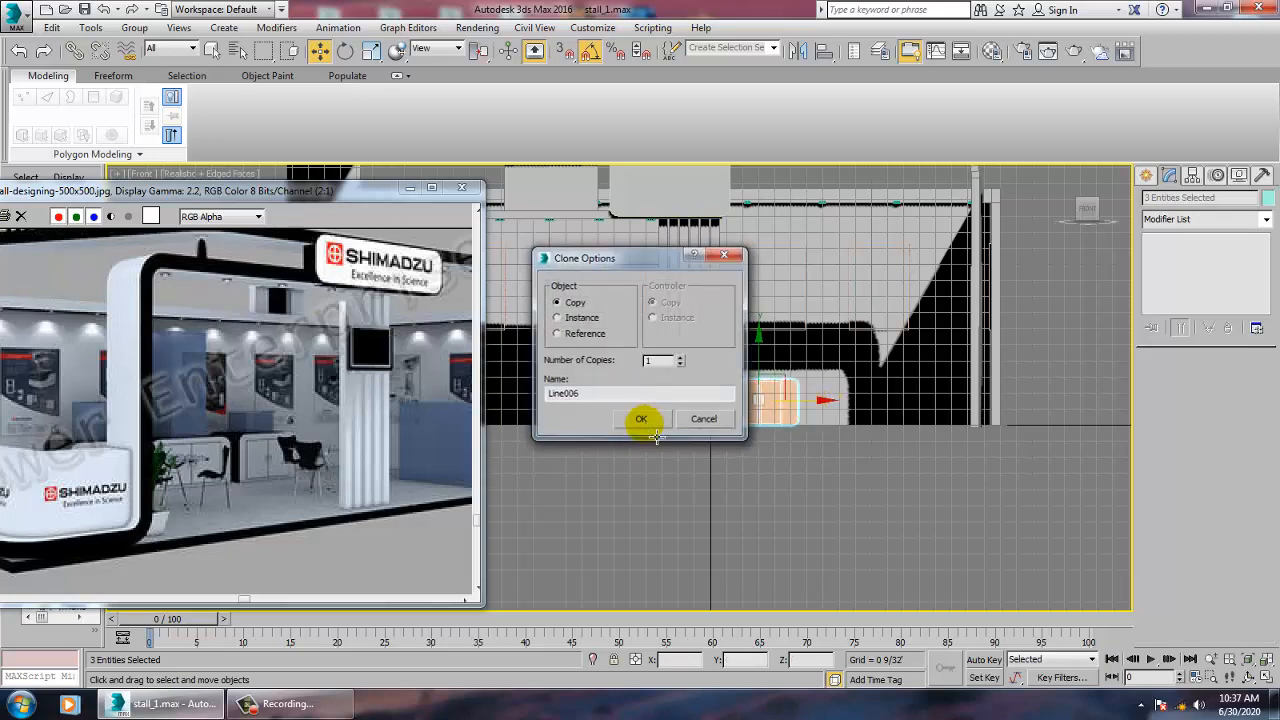
click(643, 422)
Step: Review the two cabinets within the whole stall and compare them with the chair area of the reference image
key(alt+w)
key(alt+w)
middle_drag(882, 541, 902, 566)
scroll(860, 520, down, 8)
scroll(868, 400, up, 6)
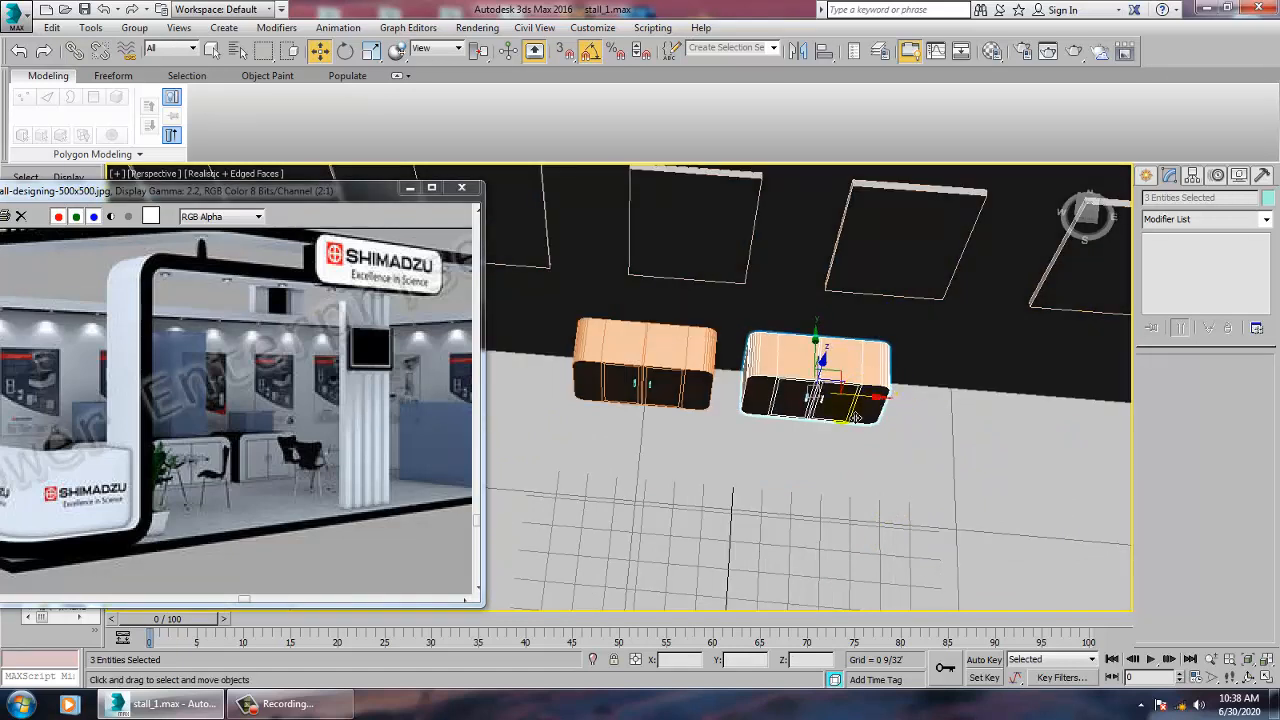
click(655, 458)
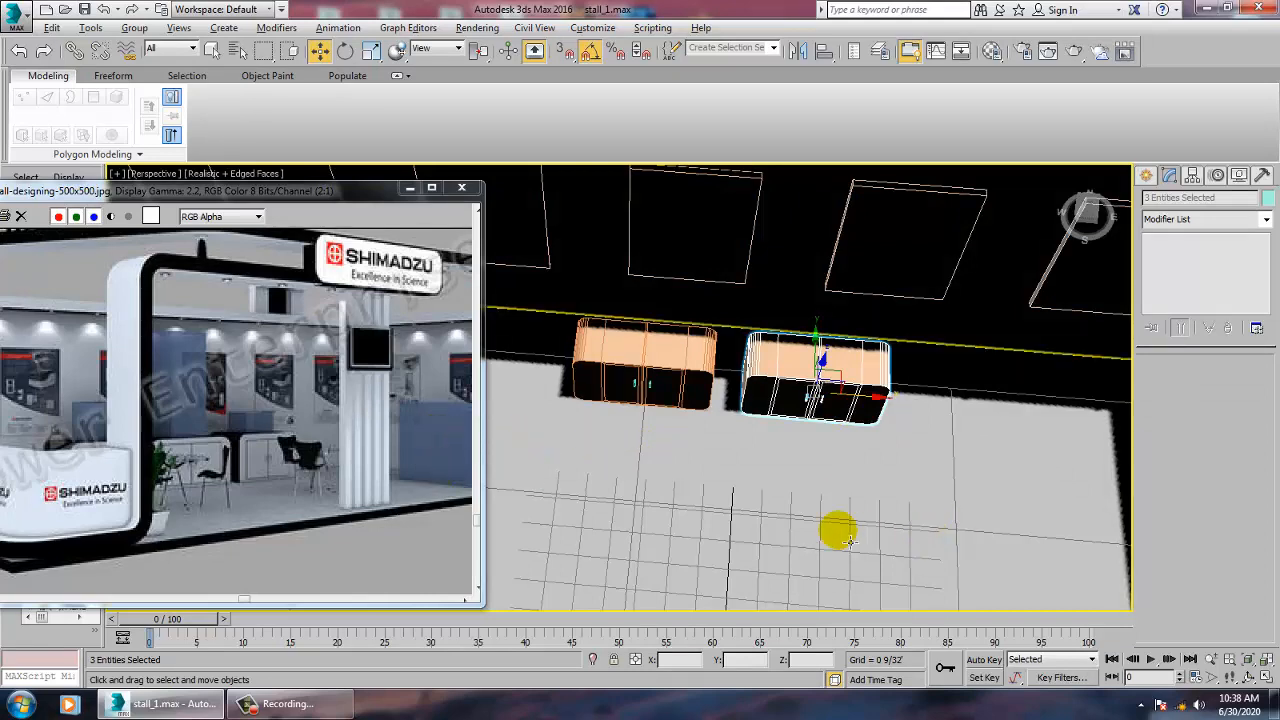
alt+middle_drag(837, 529, 842, 467)
scroll(838, 470, down, 8)
alt+middle_drag(740, 497, 758, 450)
scroll(303, 485, up, 1)
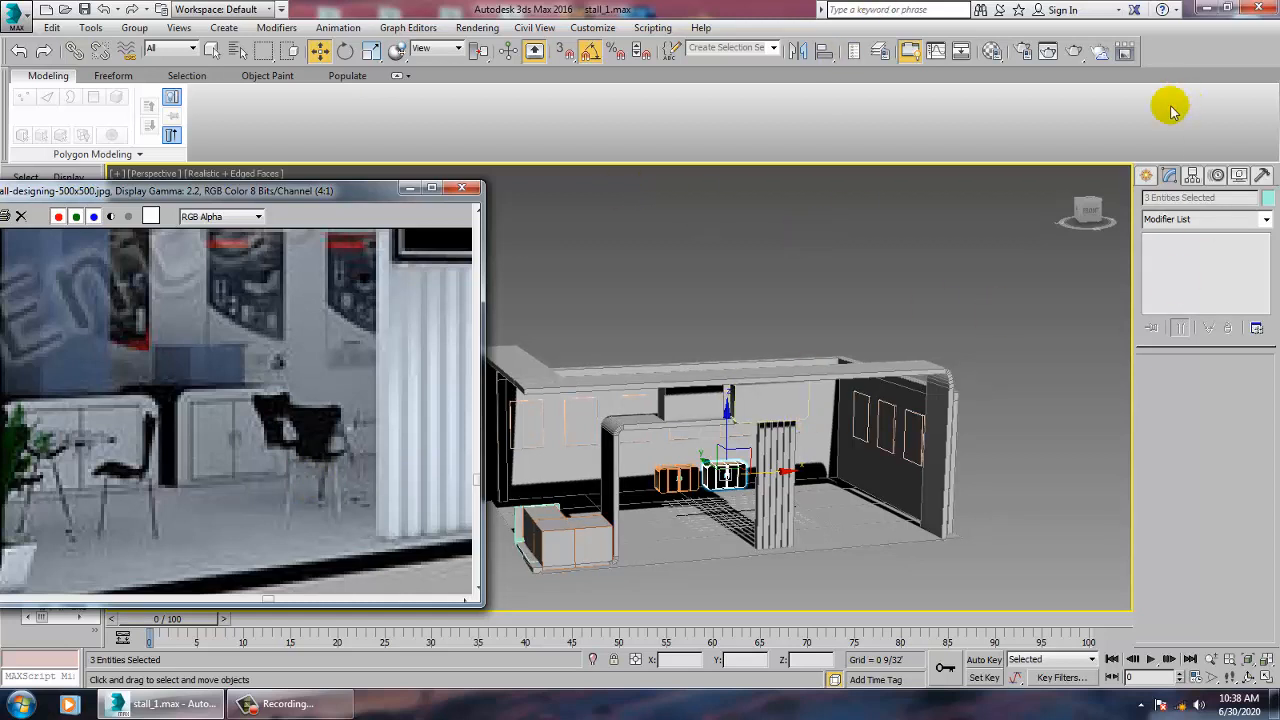
Step: Draw an L-shaped chair profile line in the front view beside the cabinet, with a slanted back about 0 13/32' and a seat about 0 12/32' long
click(1147, 175)
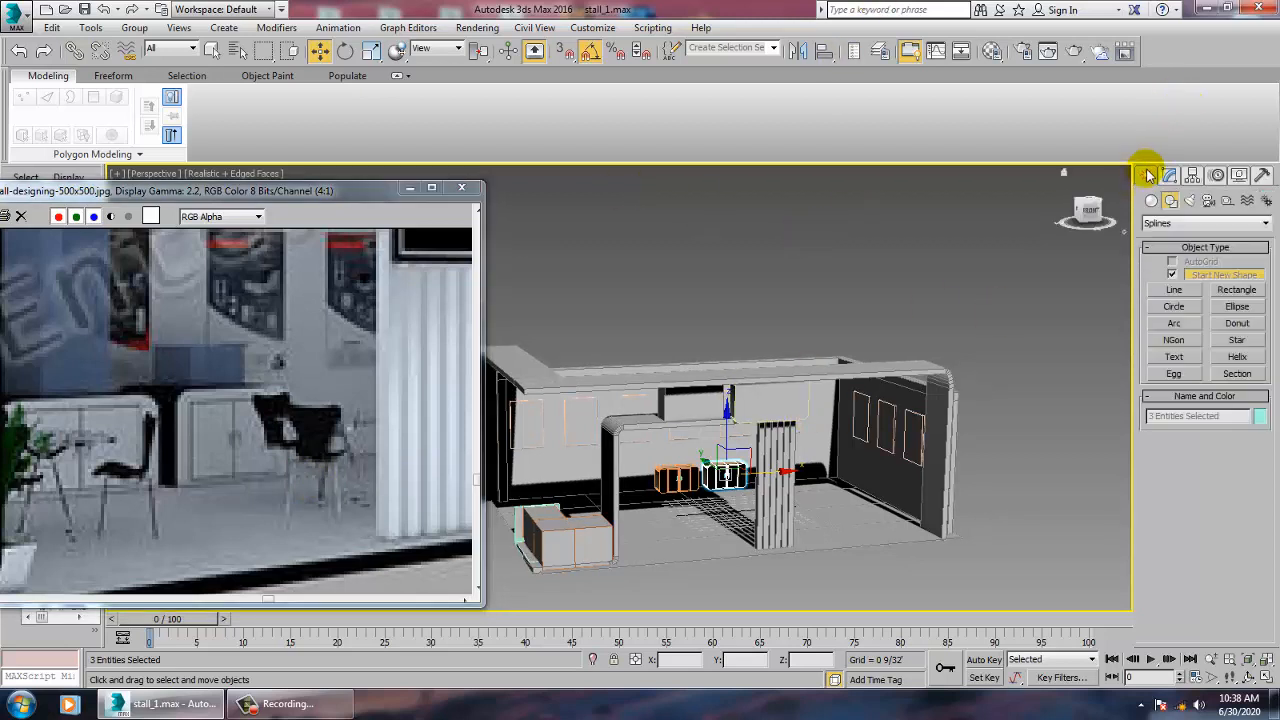
click(1172, 290)
key(alt+w)
key(alt+w)
middle_drag(838, 370, 940, 398)
scroll(790, 440, up, 2)
scroll(744, 456, up, 3)
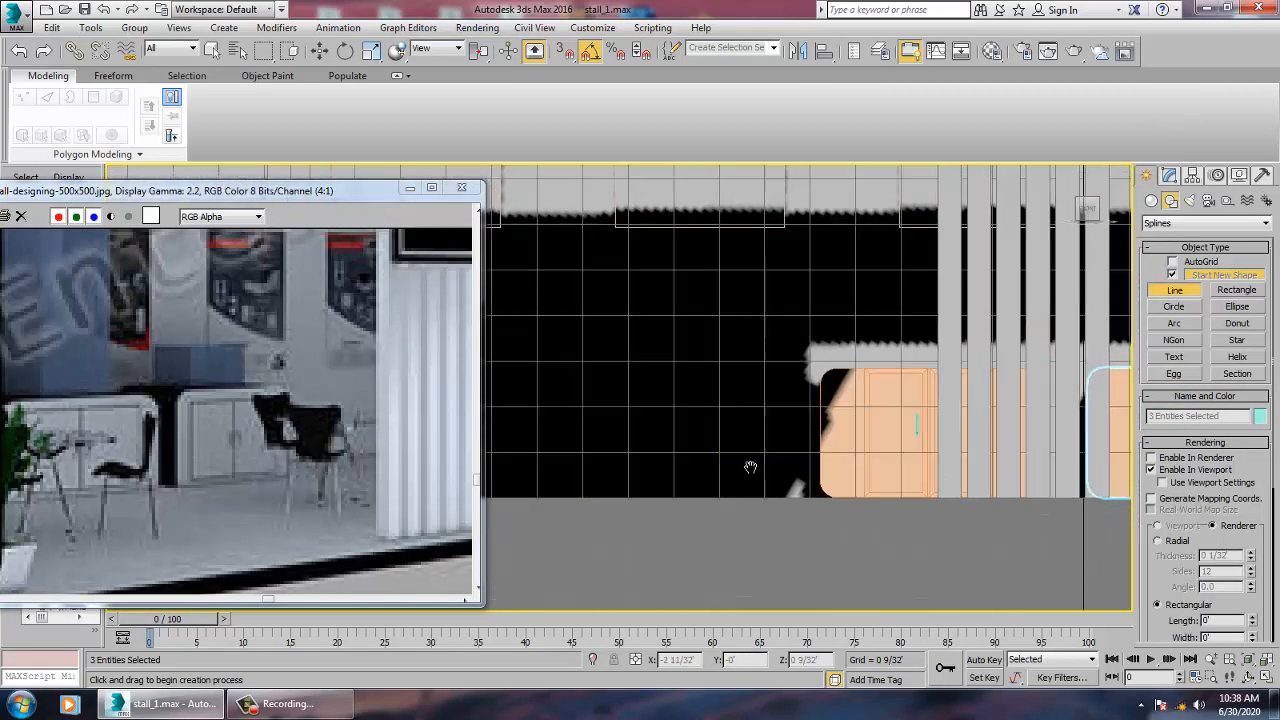
click(713, 389)
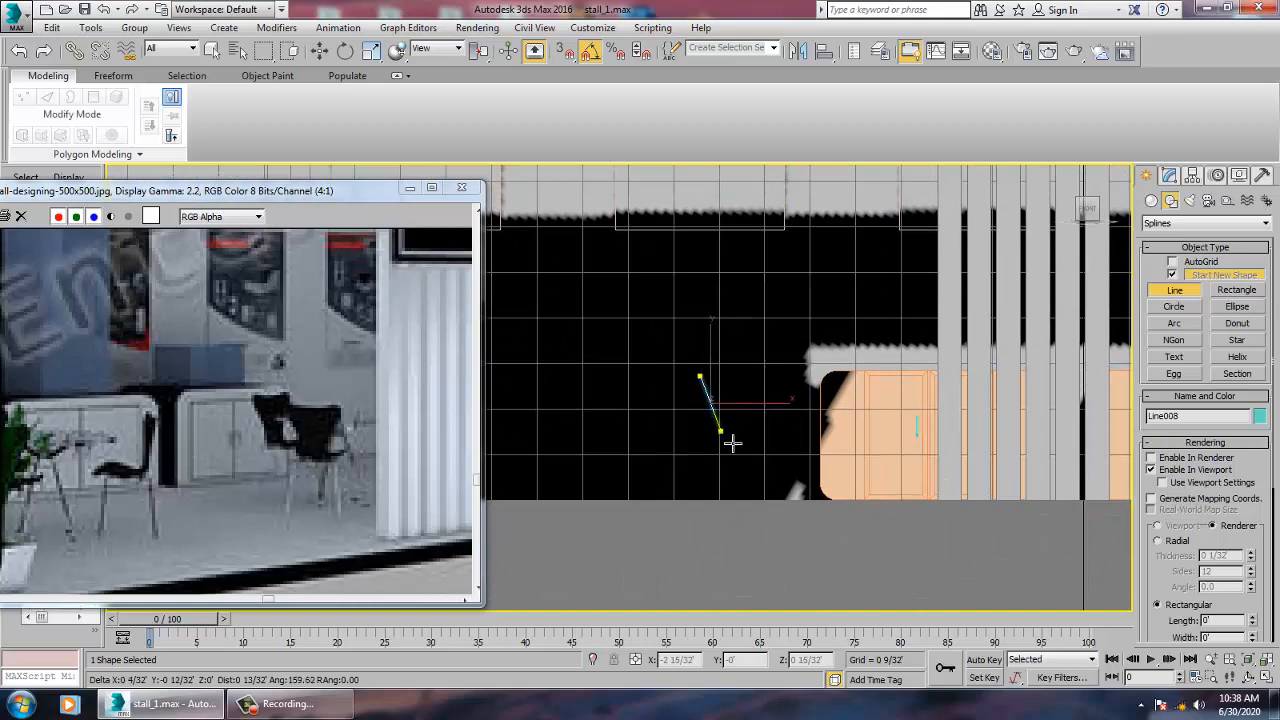
click(734, 447)
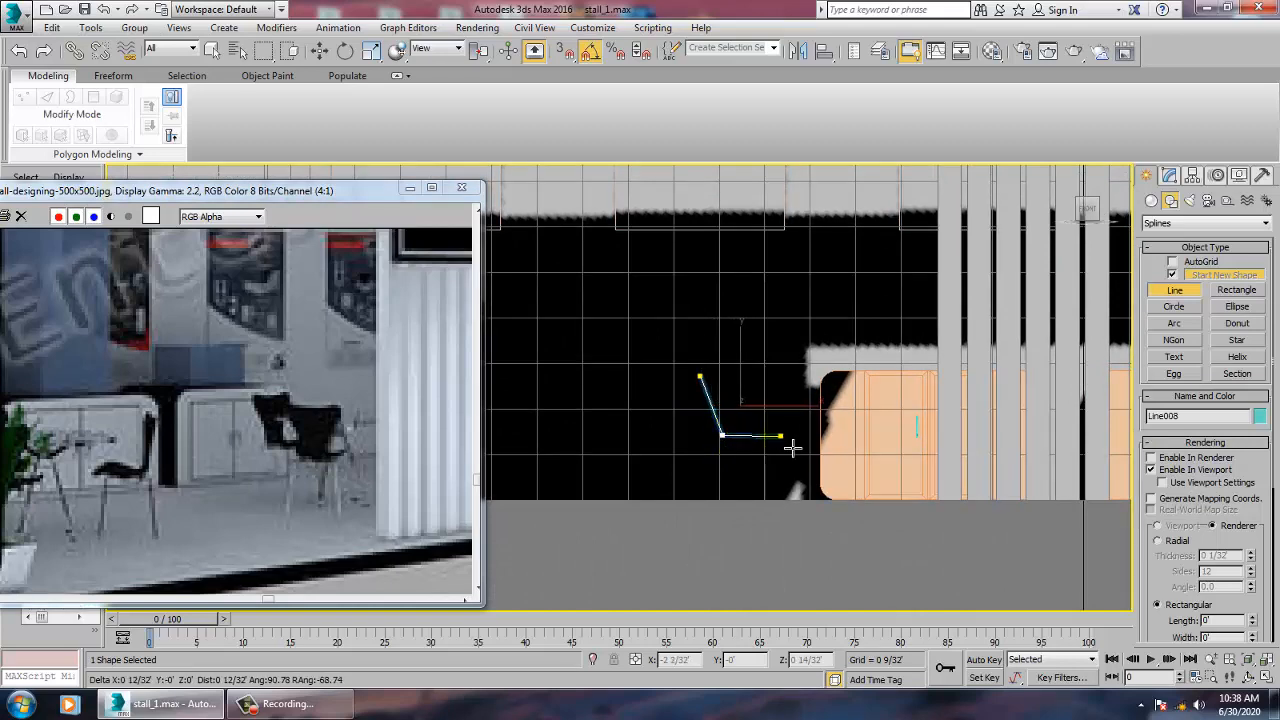
right_click(783, 438)
right_click(783, 438)
Step: Set the chair line's rectangular section length to 0 10/32' and increase its width slightly to thicken the back and seat
key(alt+w)
right_click(831, 574)
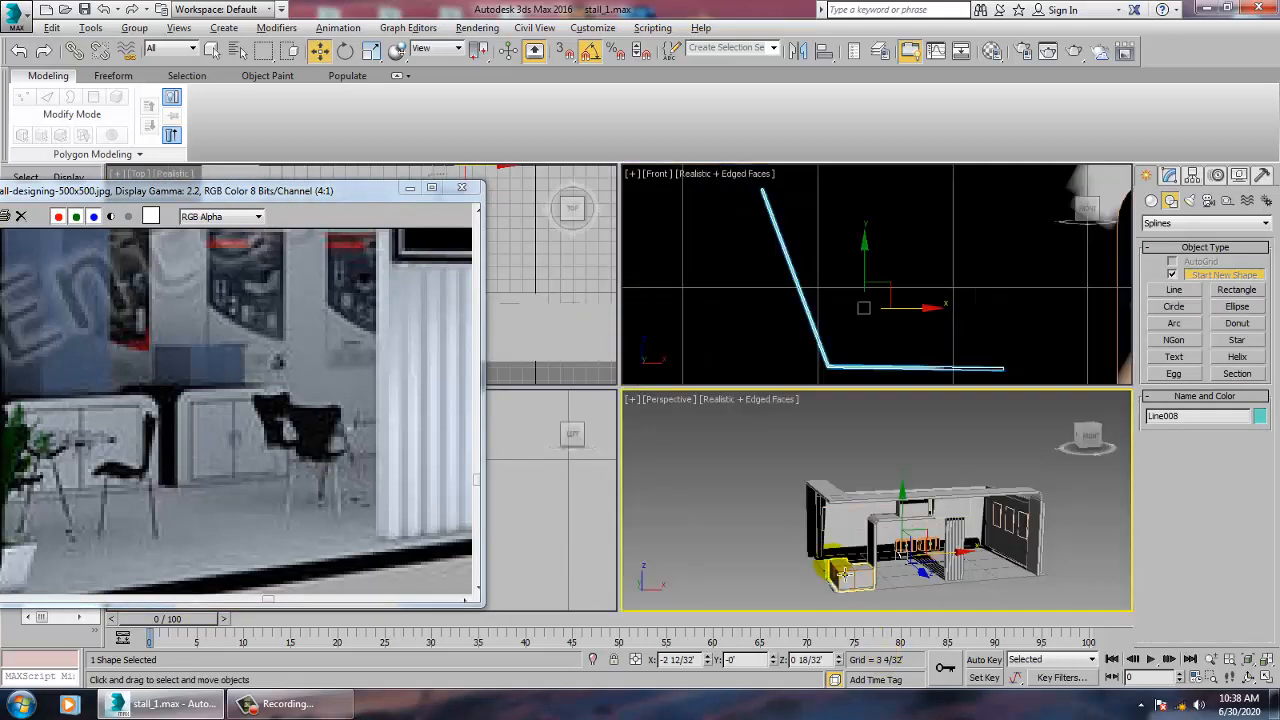
key(alt+w)
alt+middle_drag(831, 574, 784, 499)
scroll(708, 497, up, 3)
scroll(705, 496, up, 3)
scroll(809, 514, up, 3)
scroll(786, 516, down, 4)
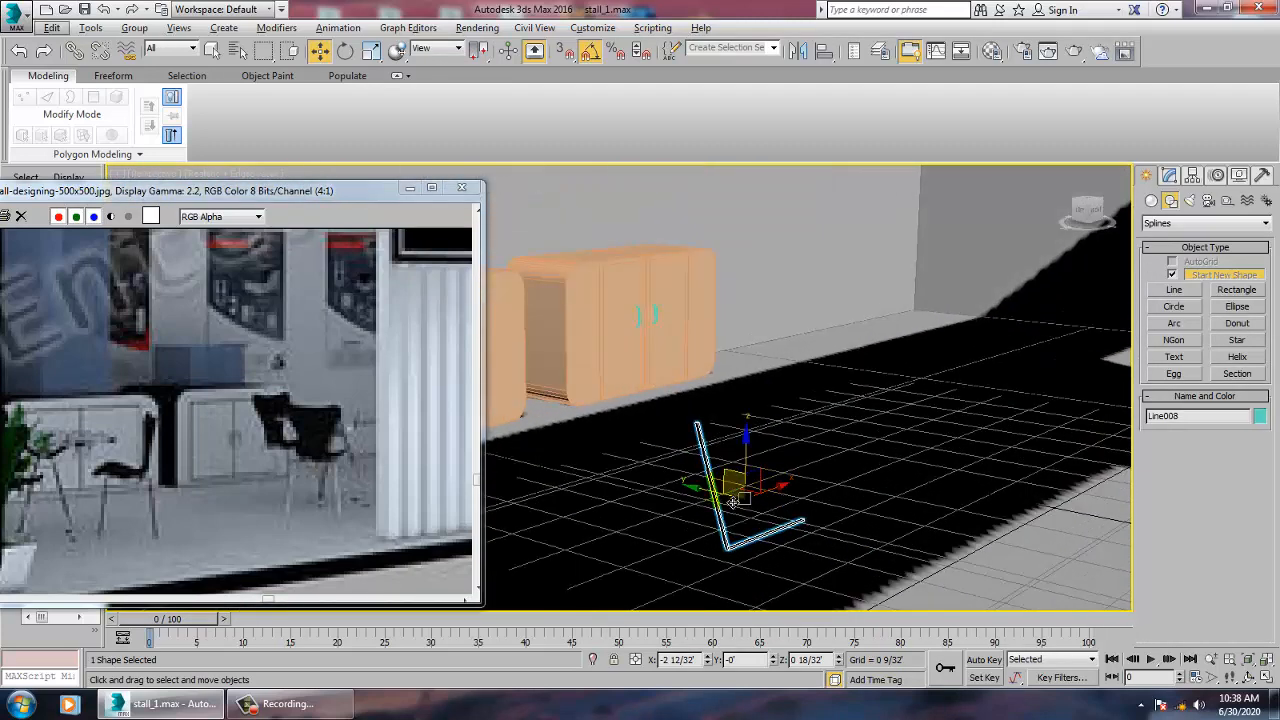
click(1170, 175)
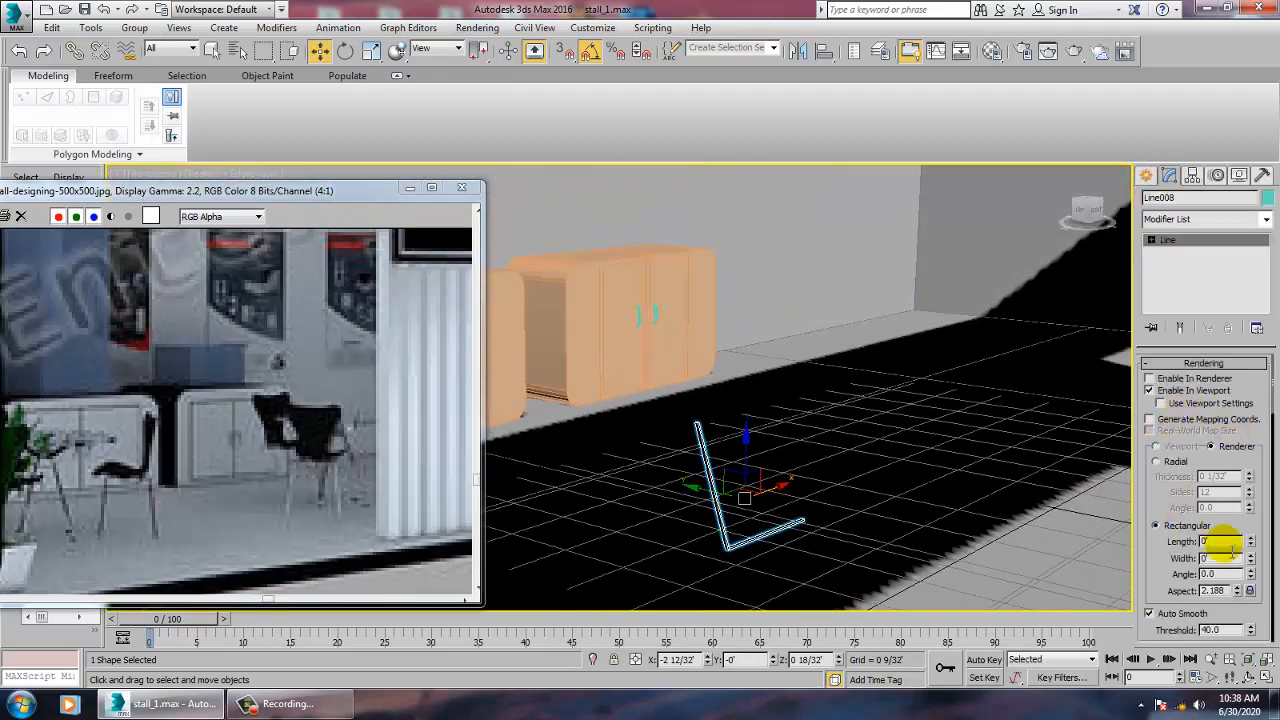
drag(1253, 541, 1207, 520)
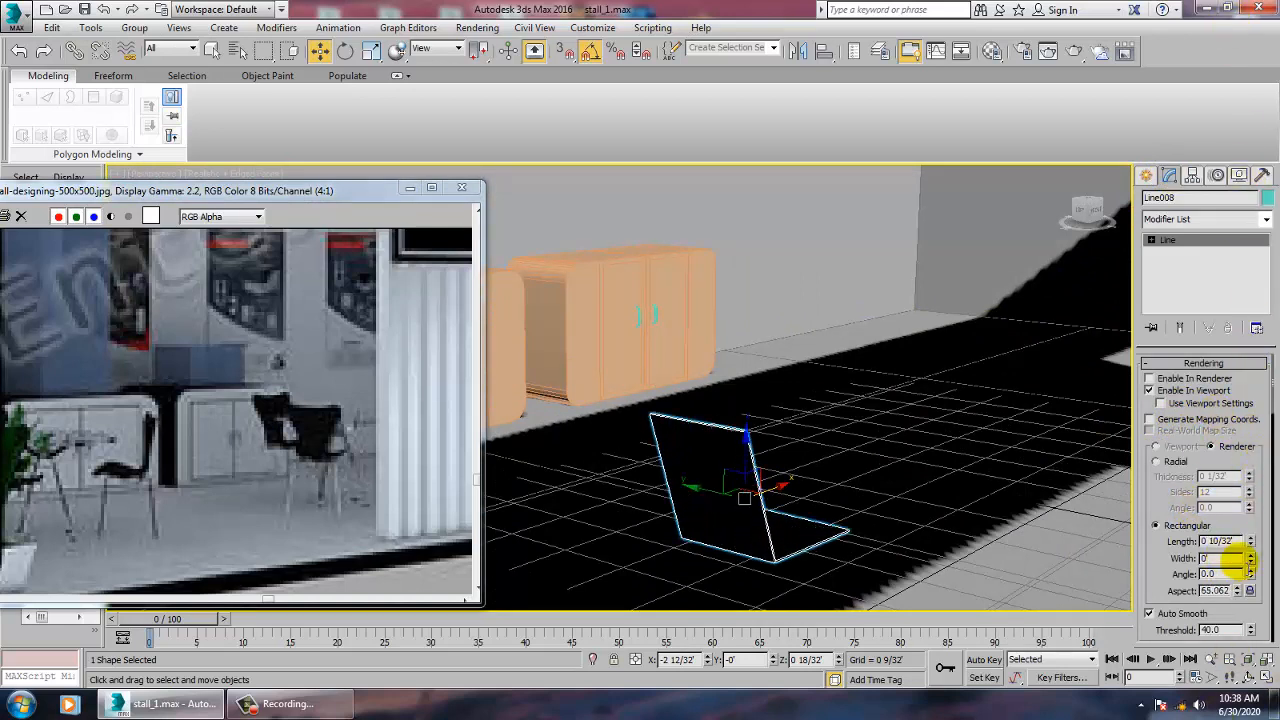
drag(1258, 555, 1250, 482)
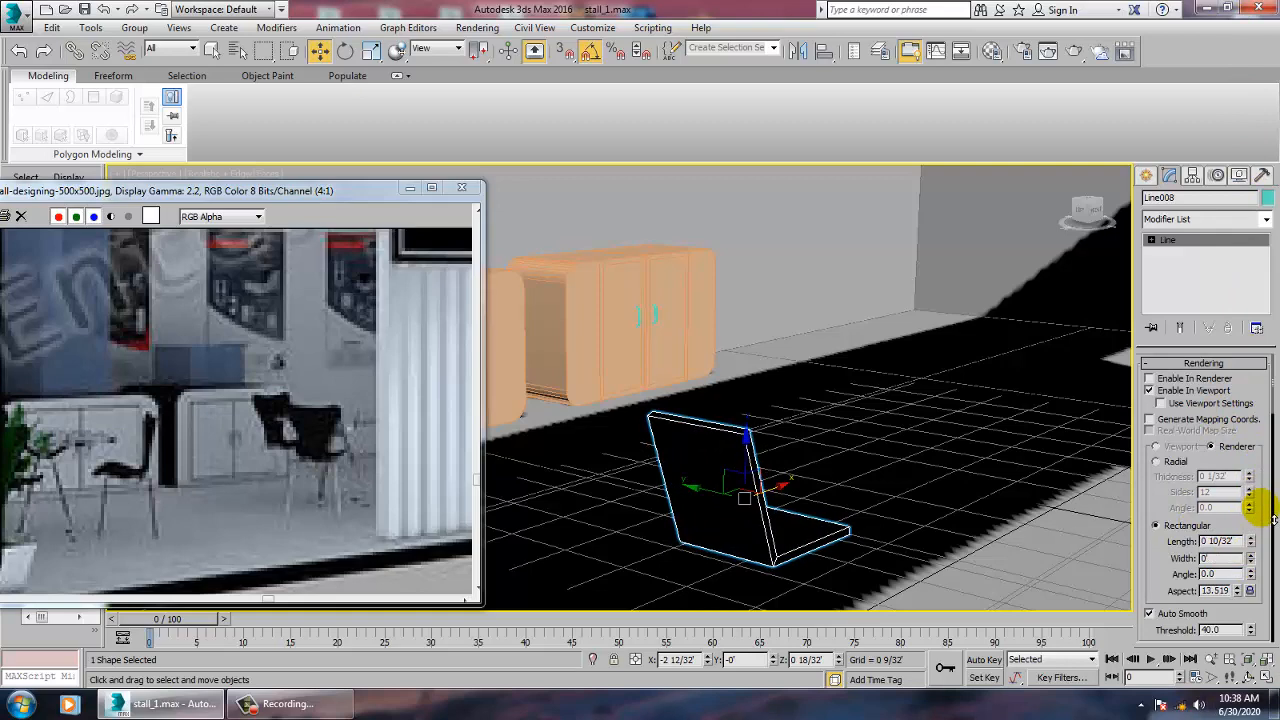
Step: Move the reference image clear of the viewport label and switch the perspective view to Shaded with edged faces
drag(288, 192, 280, 238)
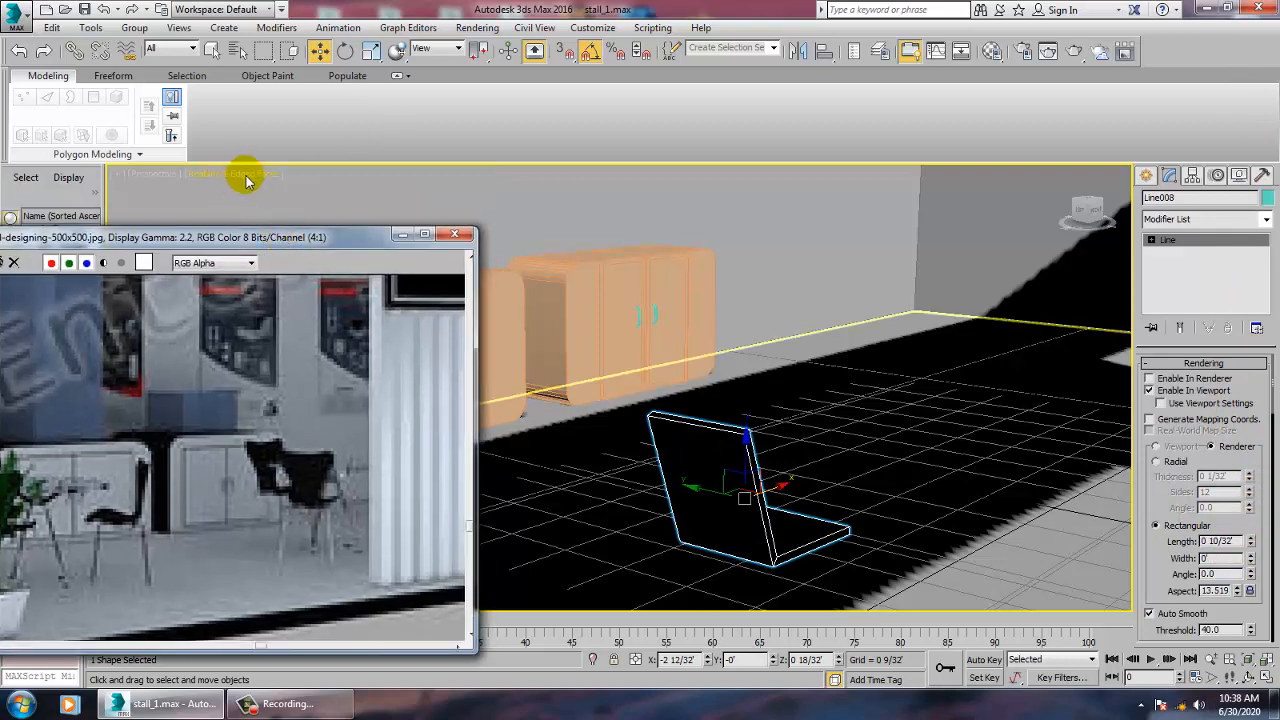
click(257, 178)
click(302, 209)
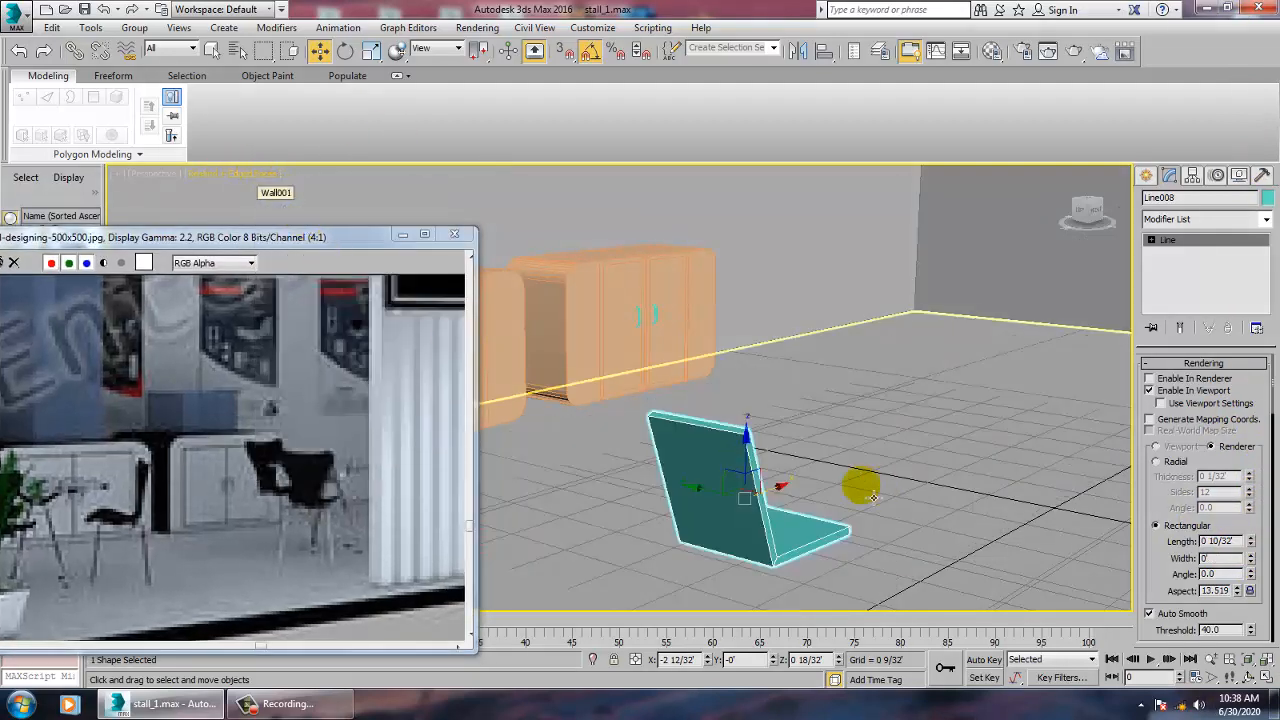
alt+middle_drag(802, 505, 650, 512)
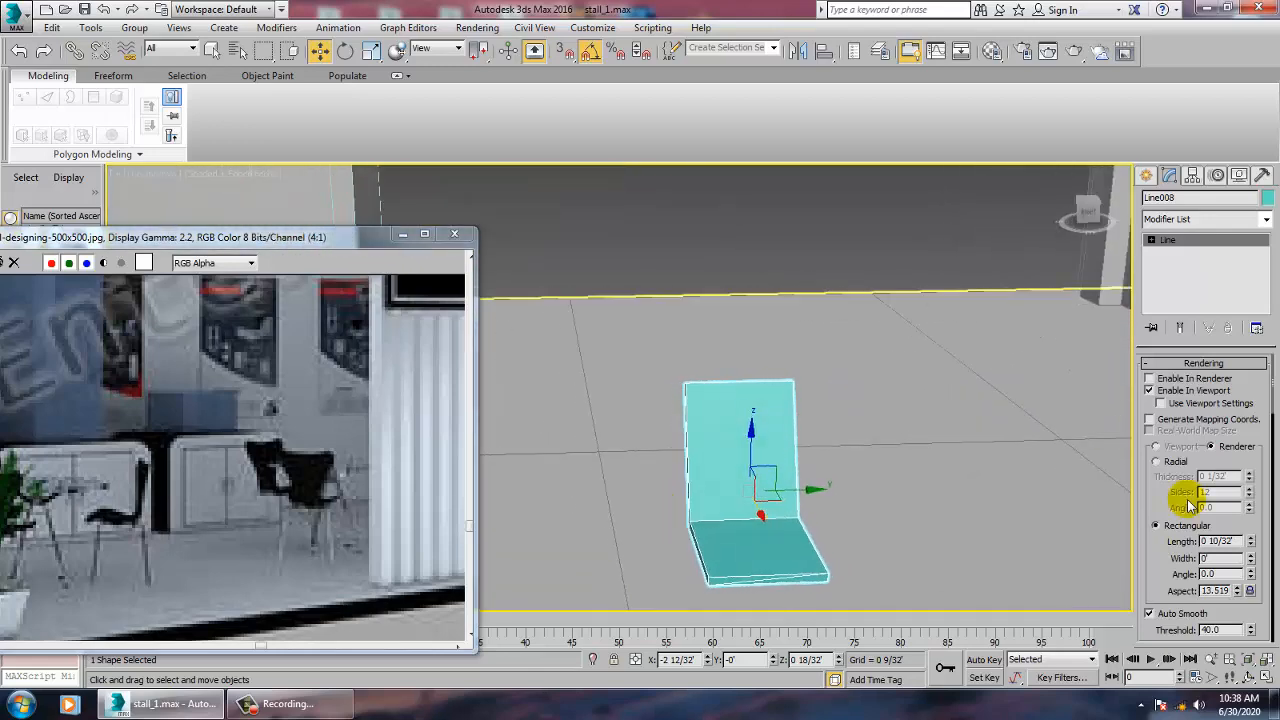
Step: Raise the backrest's top vertex to about Z 0 30/32' and set the chair's rectangular length to 0 16/32'
alt+middle_drag(960, 484, 851, 423)
drag(617, 367, 747, 416)
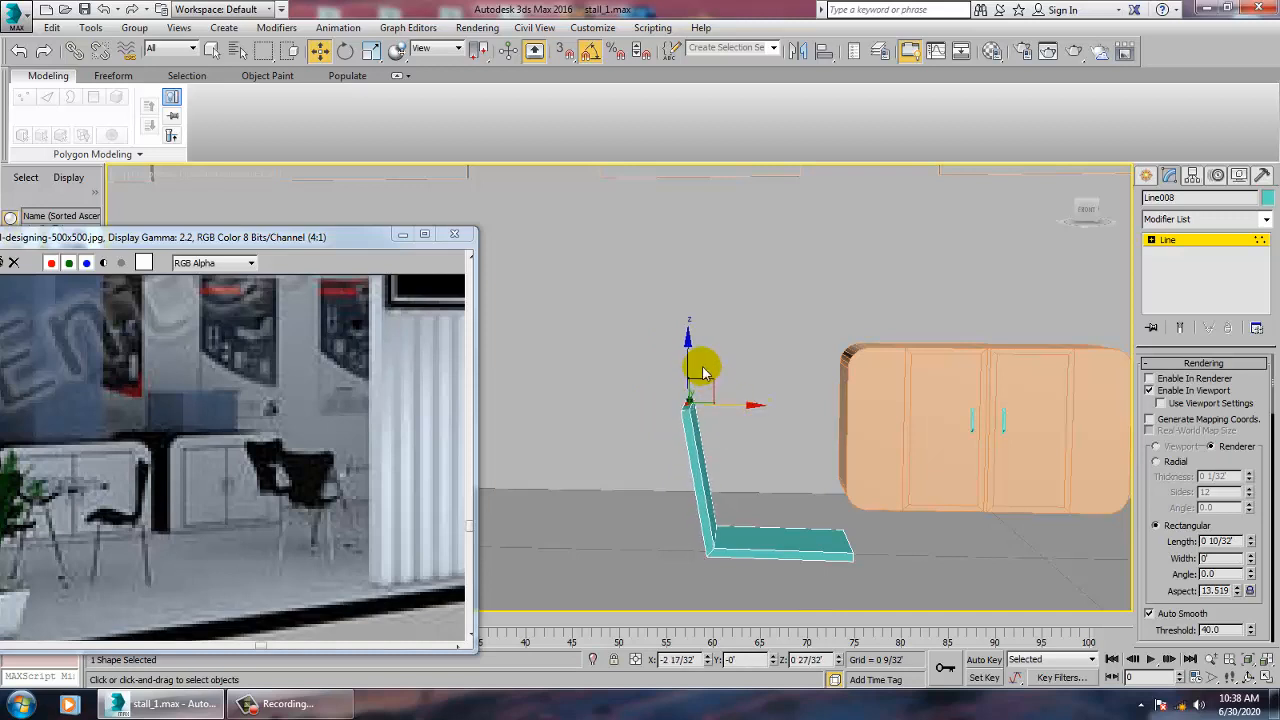
alt+middle_drag(680, 457, 563, 482)
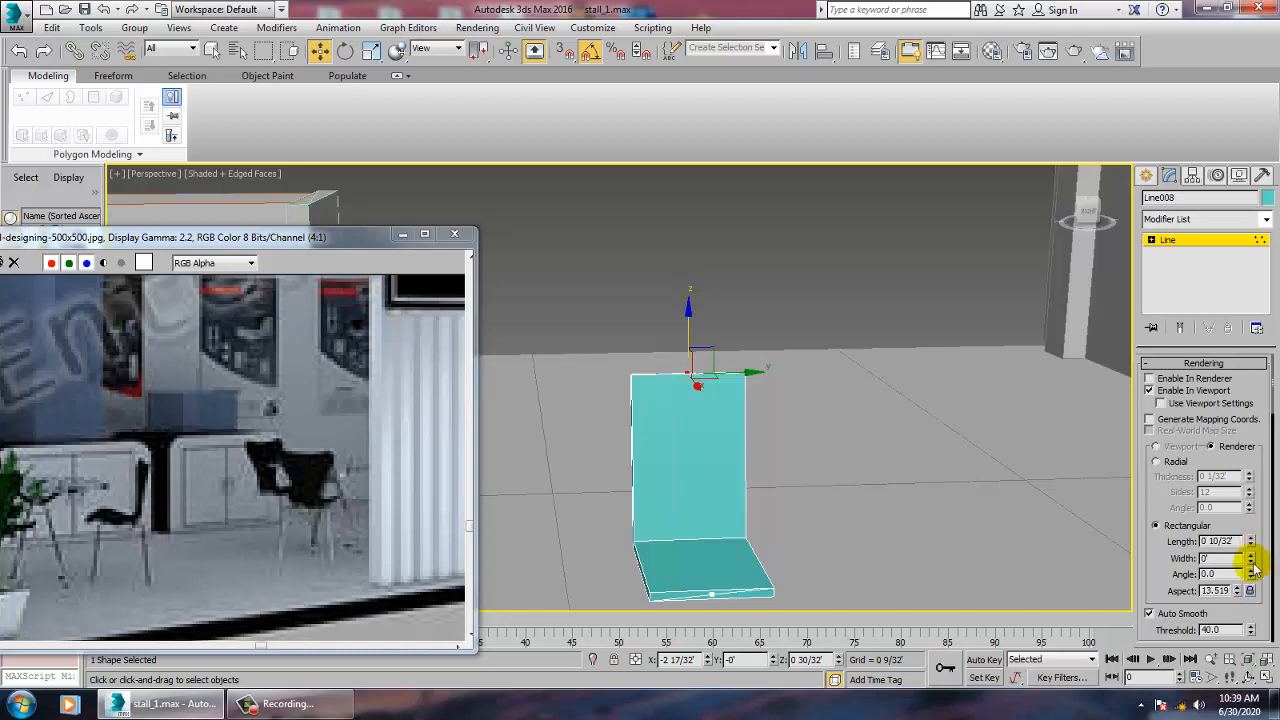
drag(1250, 541, 1245, 506)
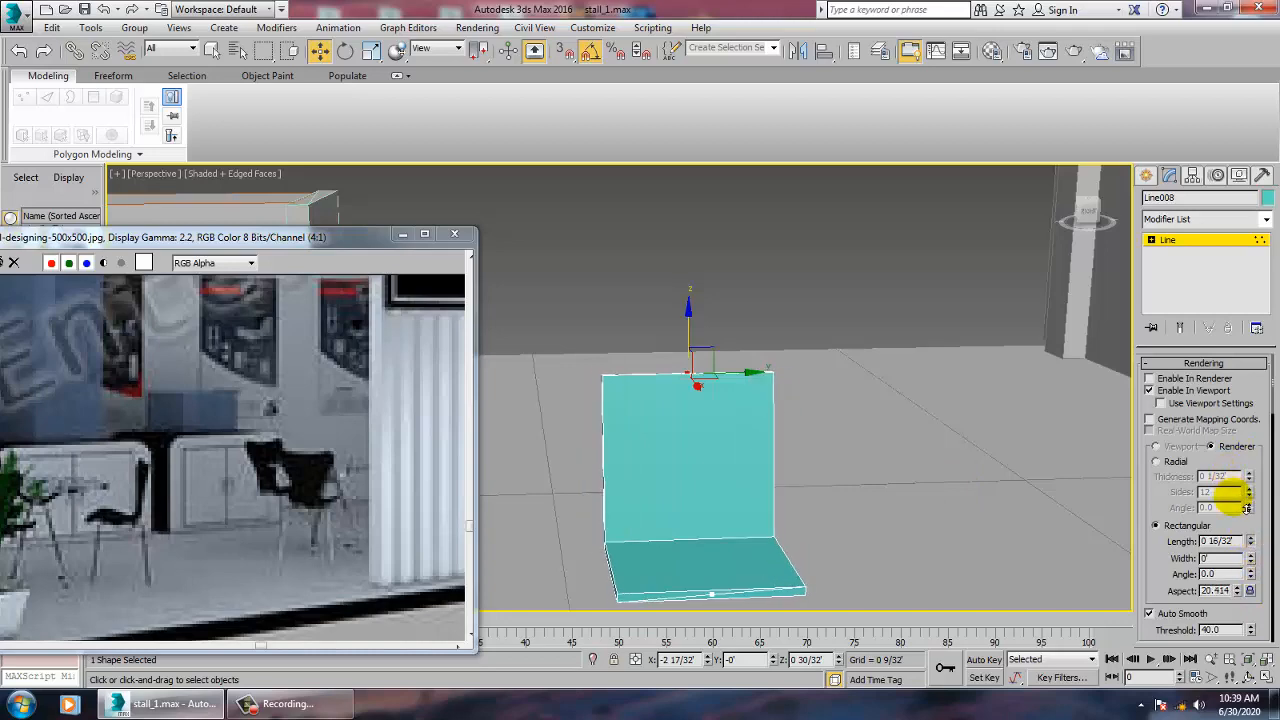
Step: Fillet the corner vertex where the chair's backrest meets the seat to round the bend slightly
alt+middle_drag(580, 449, 753, 408)
drag(681, 522, 760, 600)
drag(1207, 578, 1177, 129)
drag(1275, 588, 1248, 331)
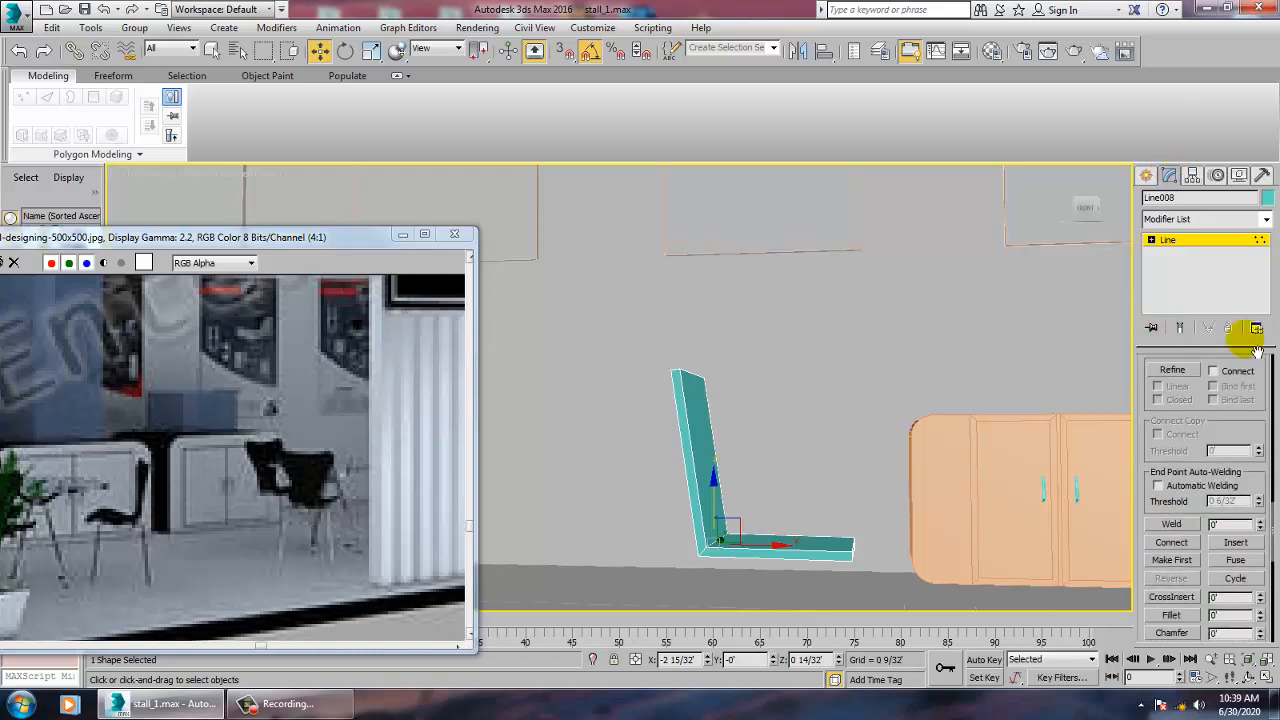
click(1170, 616)
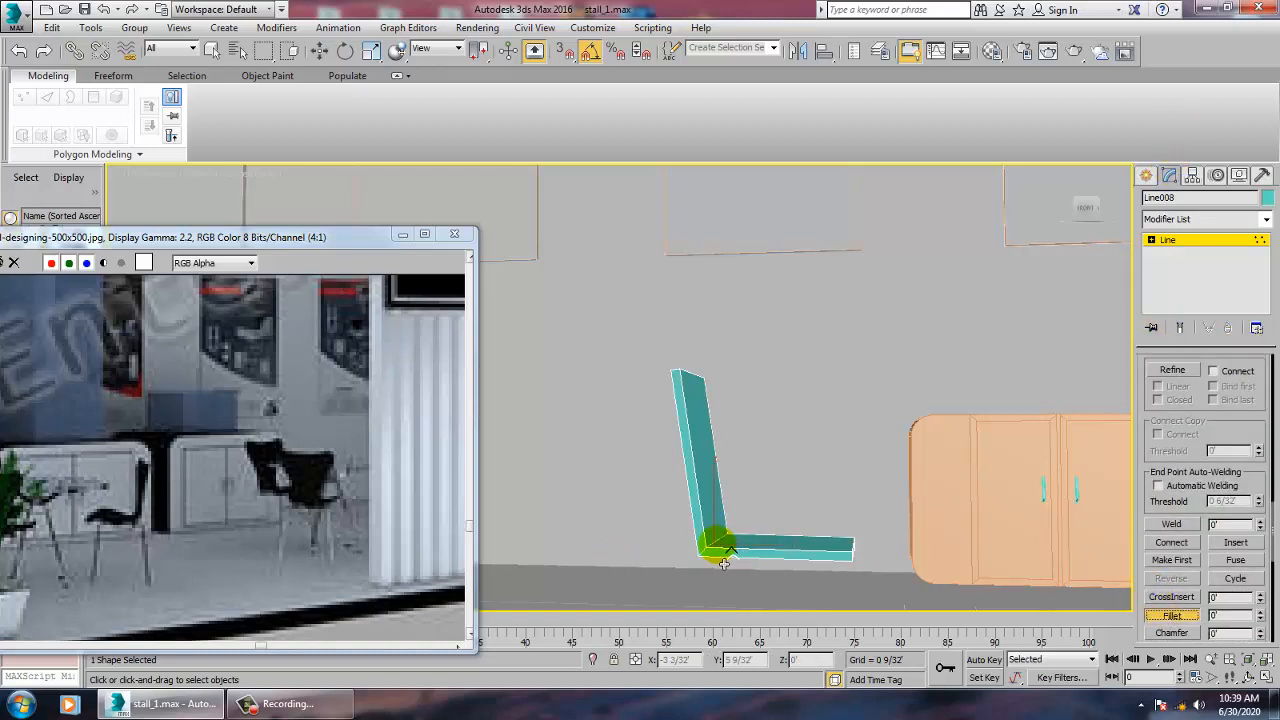
drag(724, 563, 719, 556)
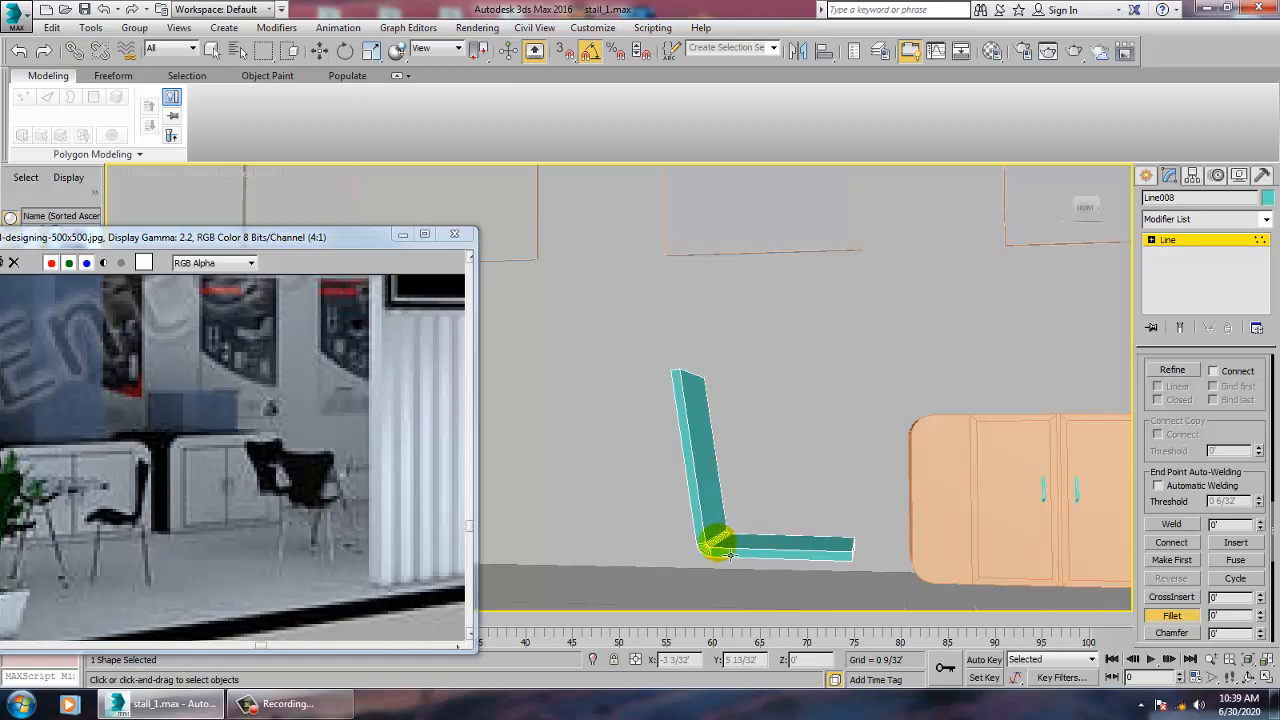
Step: Convert the chair profile line to an Editable Poly
right_click(670, 420)
mouse_move(768, 585)
click(778, 607)
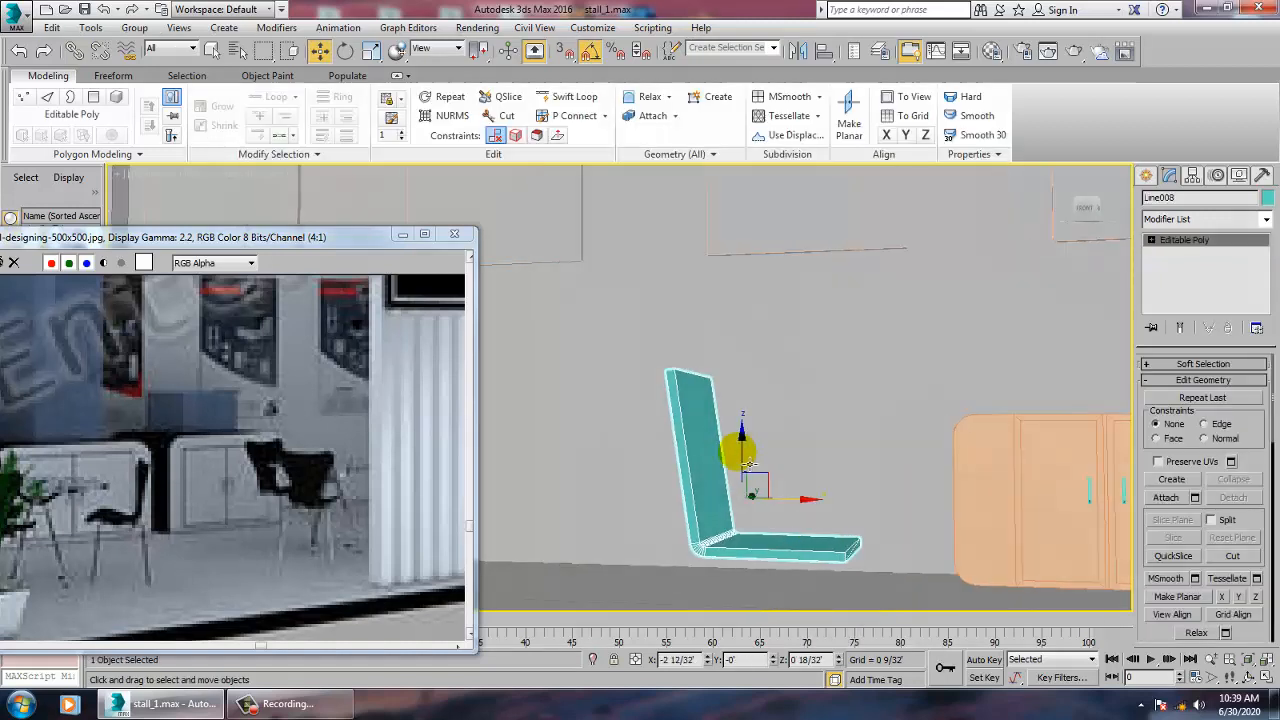
scroll(720, 460, up, 3)
key(2)
alt+middle_drag(794, 467, 743, 451)
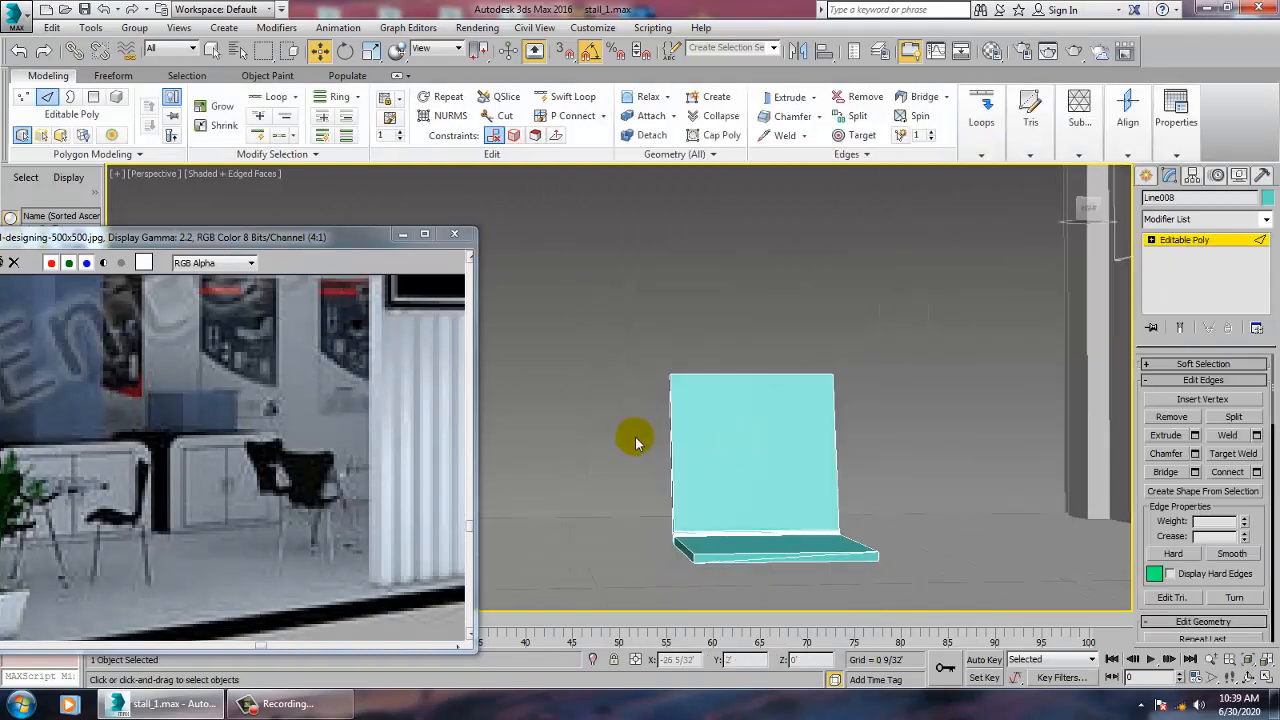
drag(648, 449, 942, 450)
alt+middle_drag(766, 511, 885, 533)
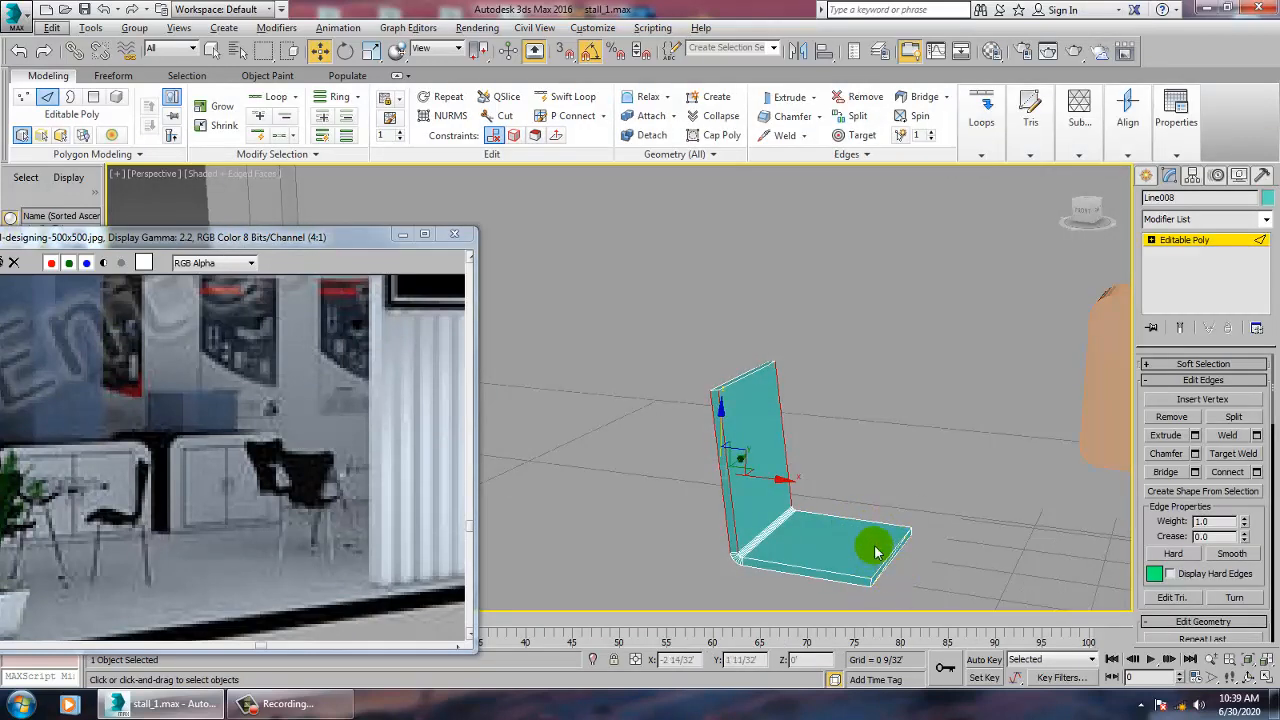
key(1)
drag(835, 462, 970, 570)
alt+middle_drag(969, 571, 812, 536)
key(3)
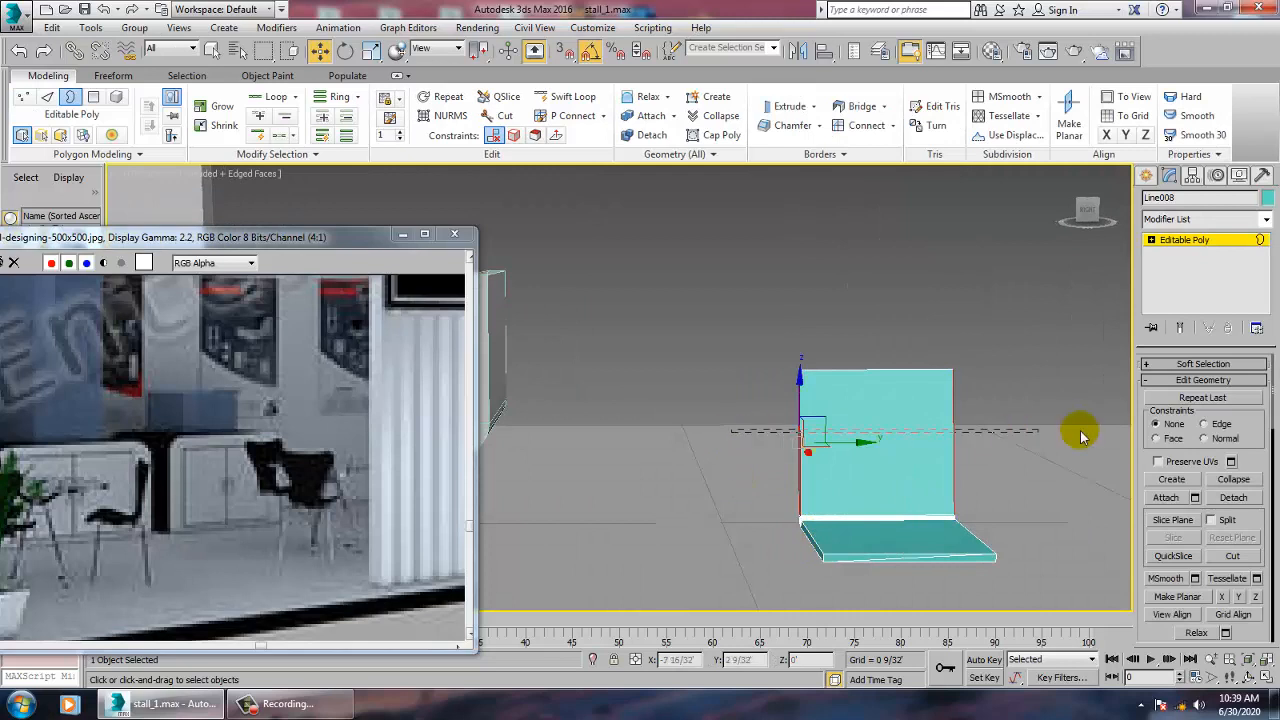
drag(767, 426, 1098, 436)
drag(752, 405, 1040, 478)
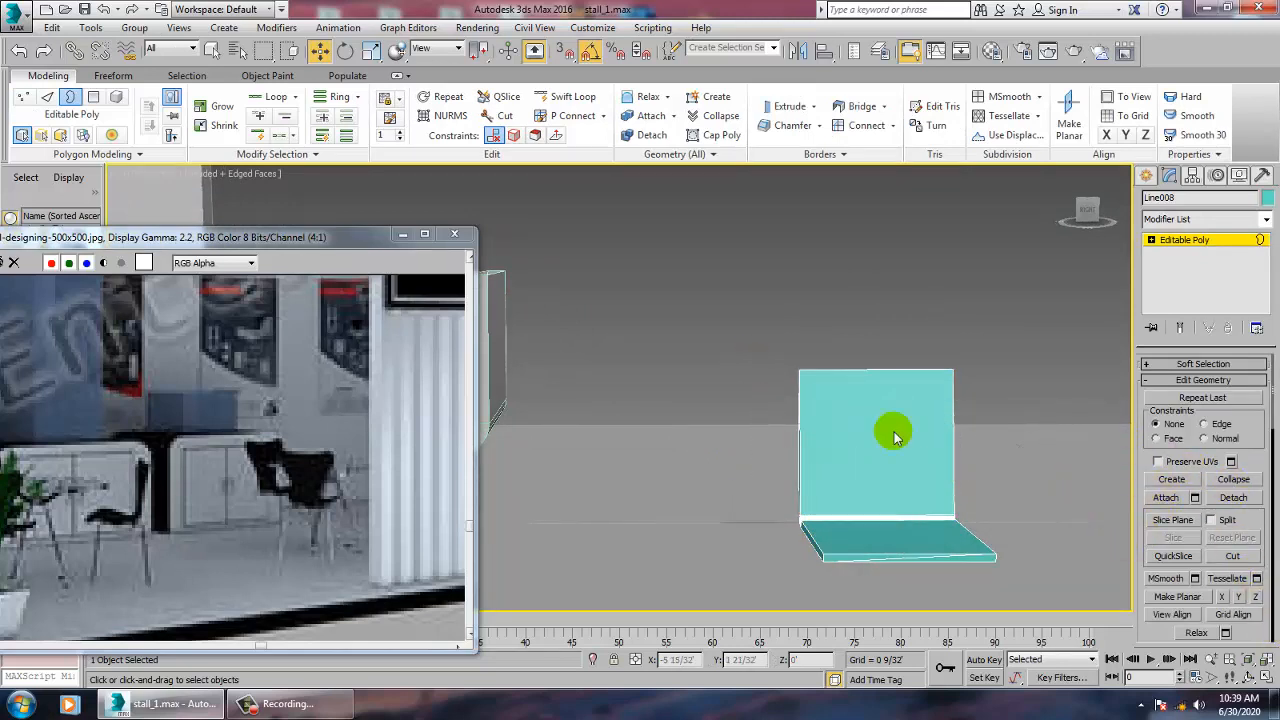
Step: Select the backrest's upright edges and connect them with 3 segments to add horizontal divisions
click(1151, 241)
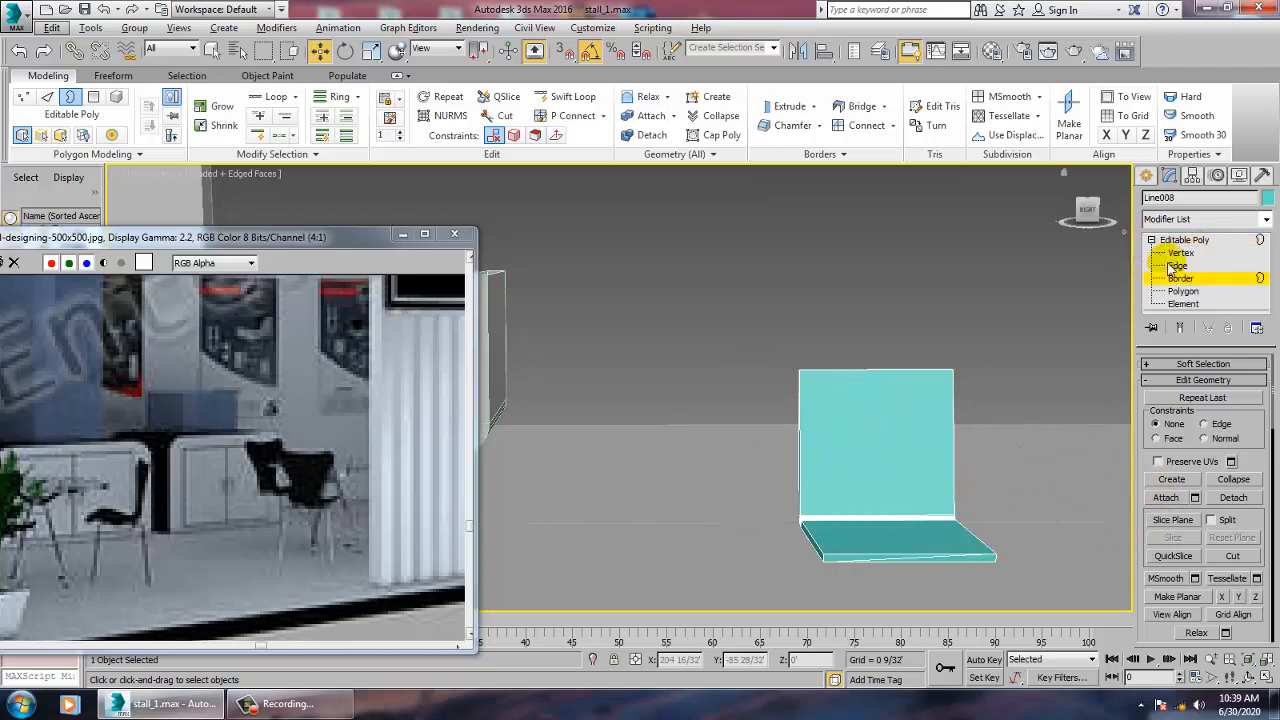
click(1178, 265)
click(799, 438)
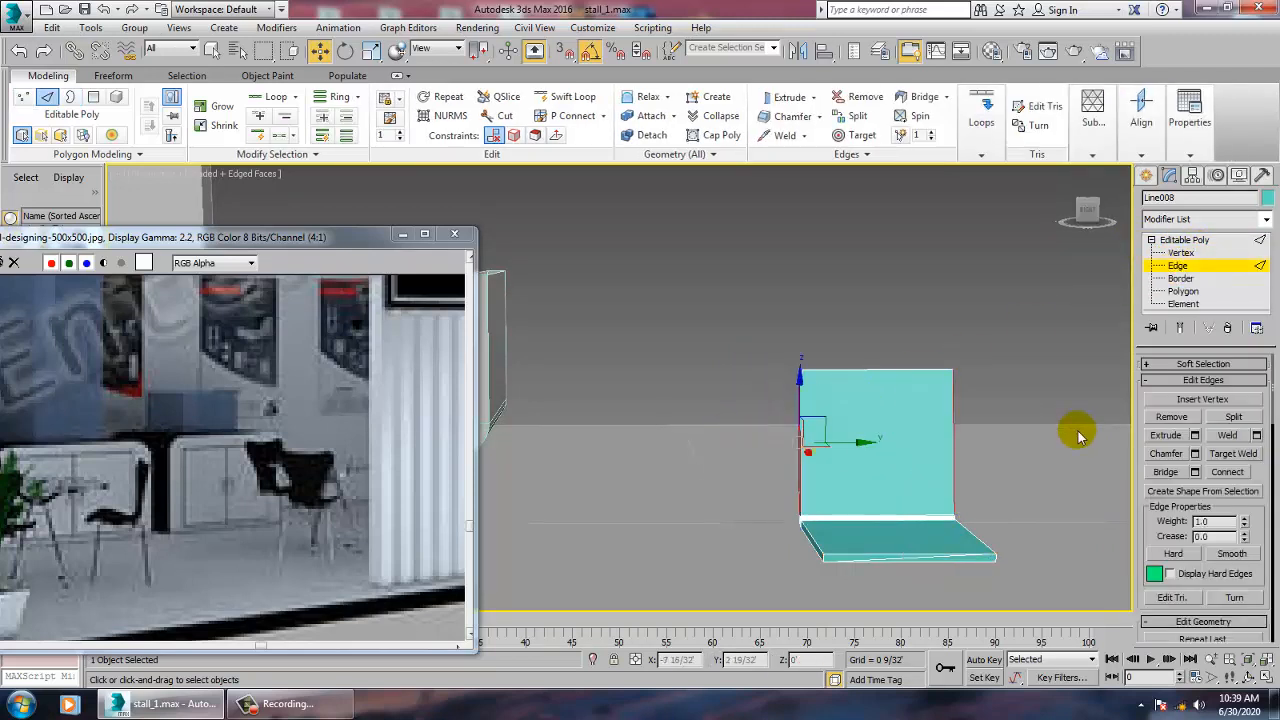
click(1257, 472)
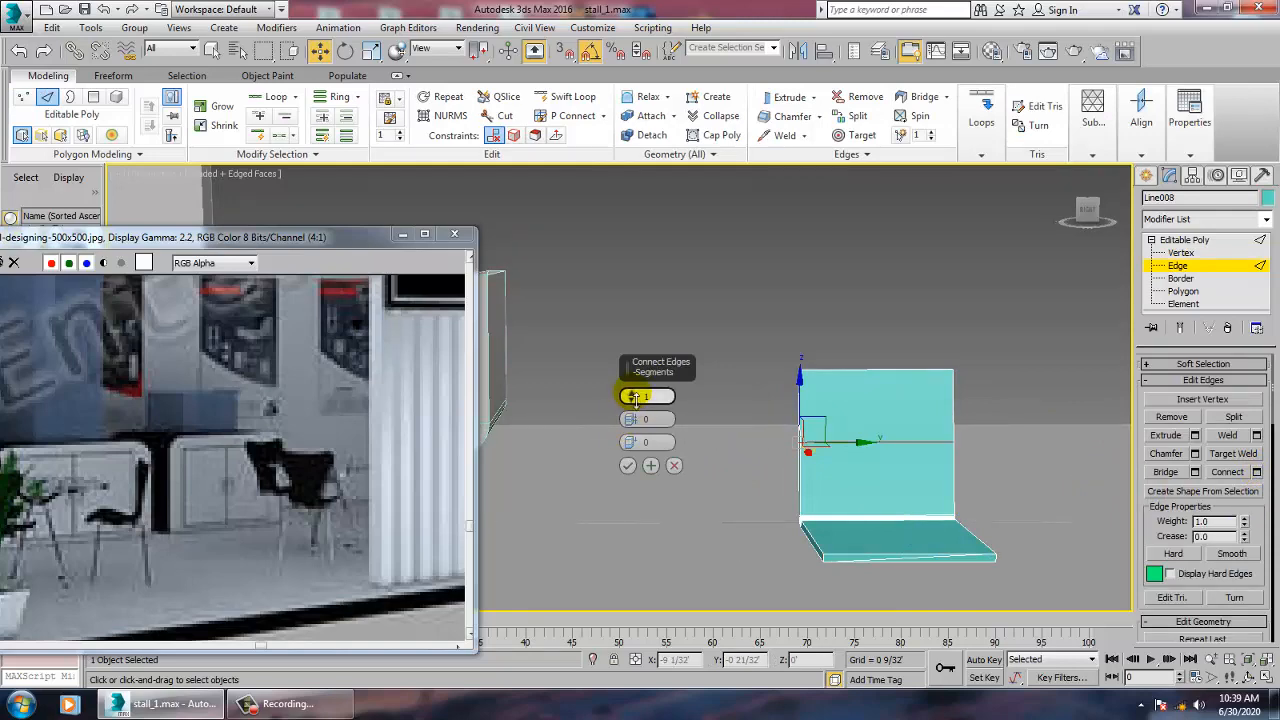
drag(634, 400, 634, 398)
click(627, 465)
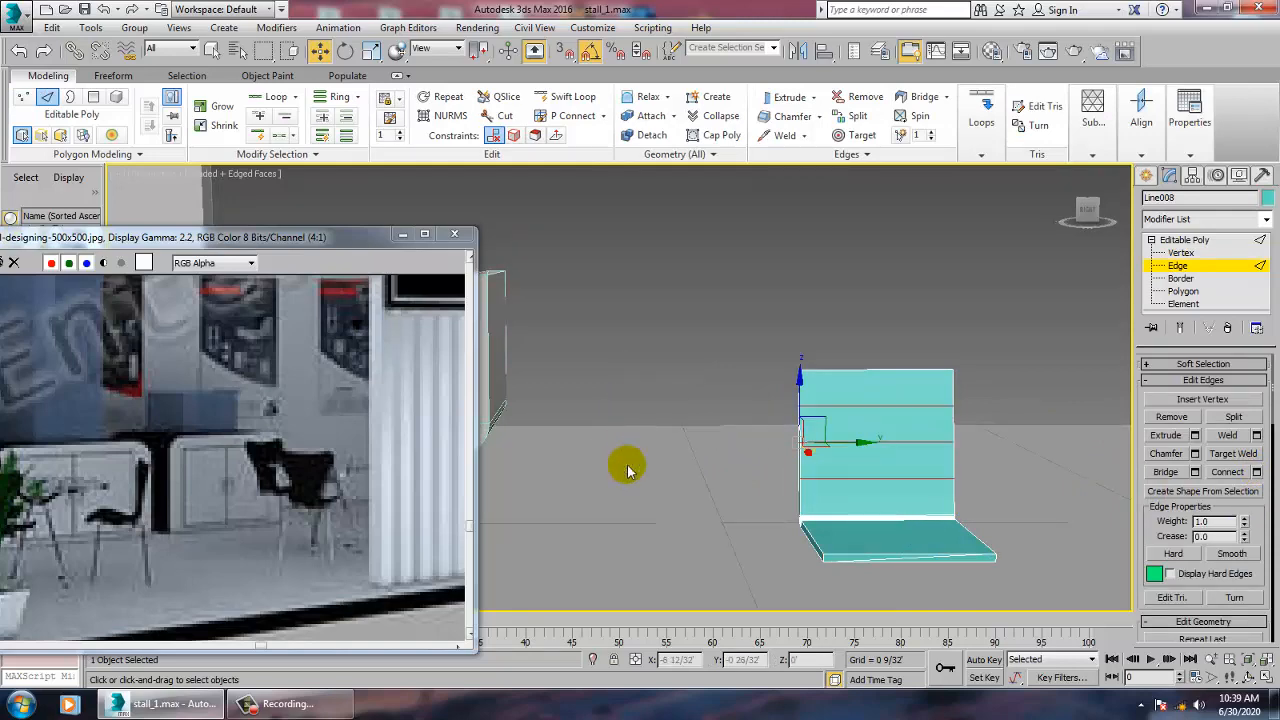
Step: Select the widthwise edges of the backrest and seat and connect them with 3 segments
alt+middle_drag(831, 489, 858, 347)
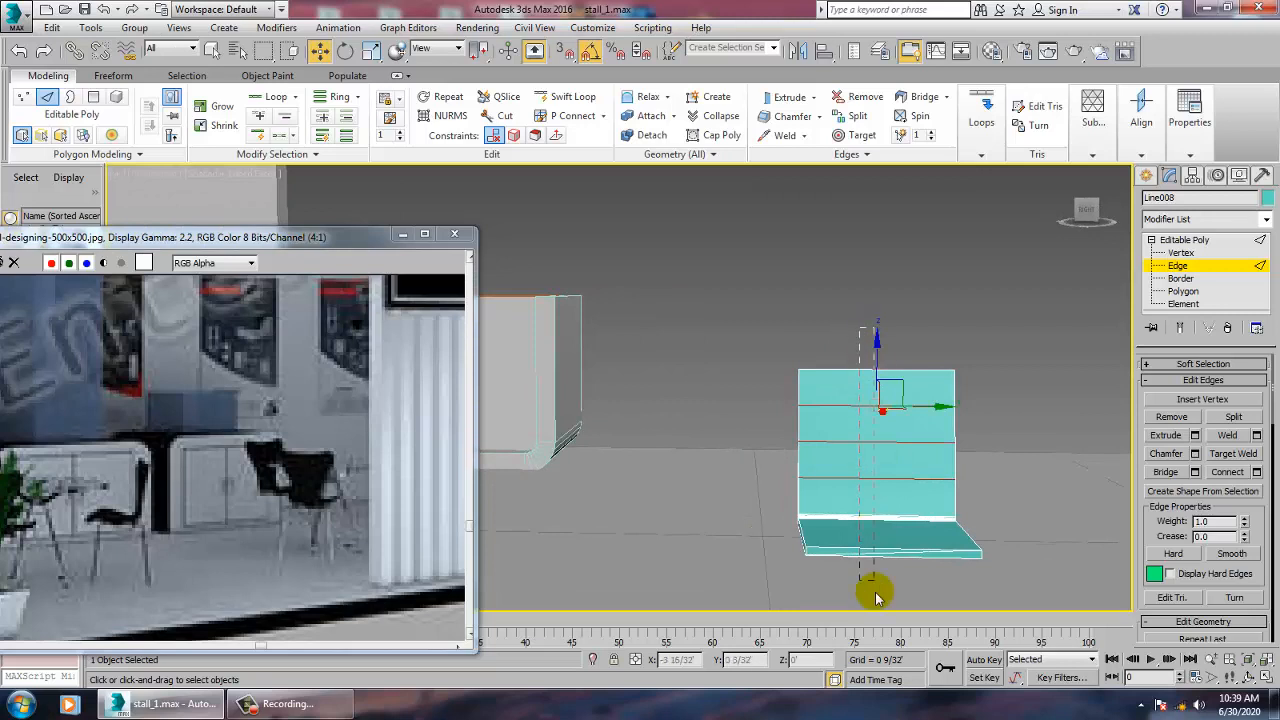
click(880, 518)
click(1257, 472)
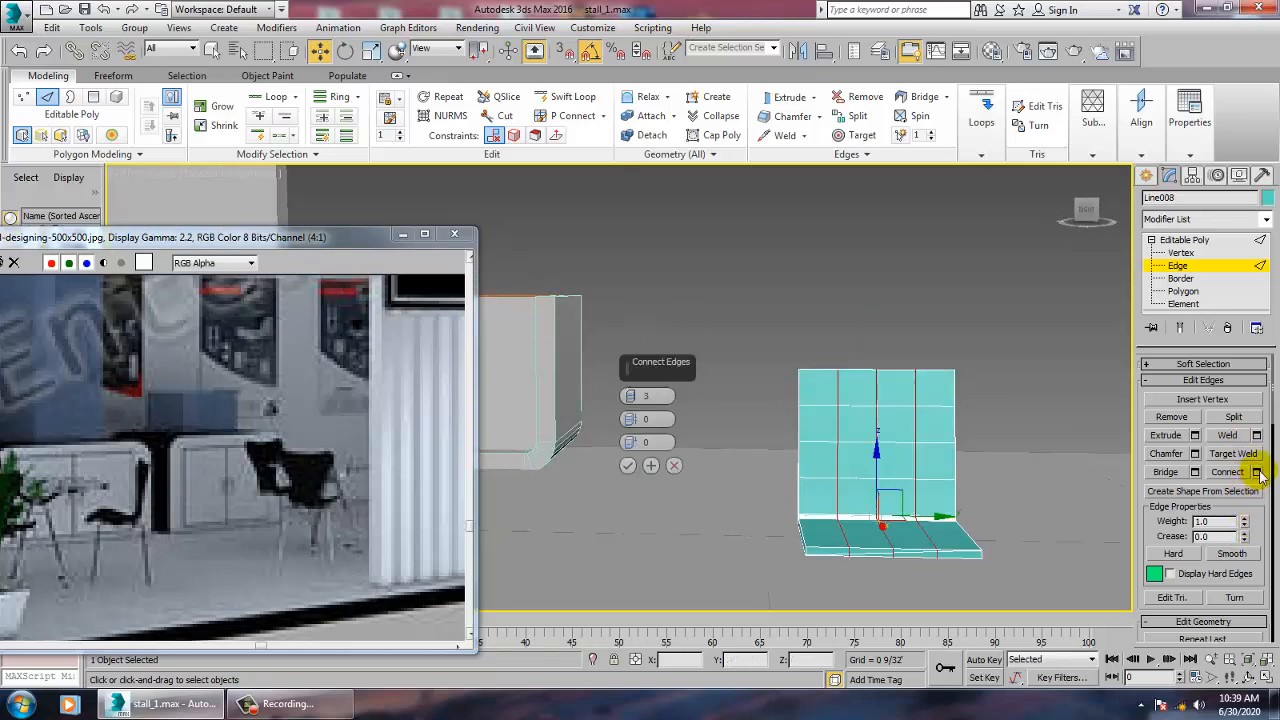
click(627, 468)
Step: Select the seat's front-to-back edges and connect them with 3 segments
alt+middle_drag(1030, 500, 1150, 503)
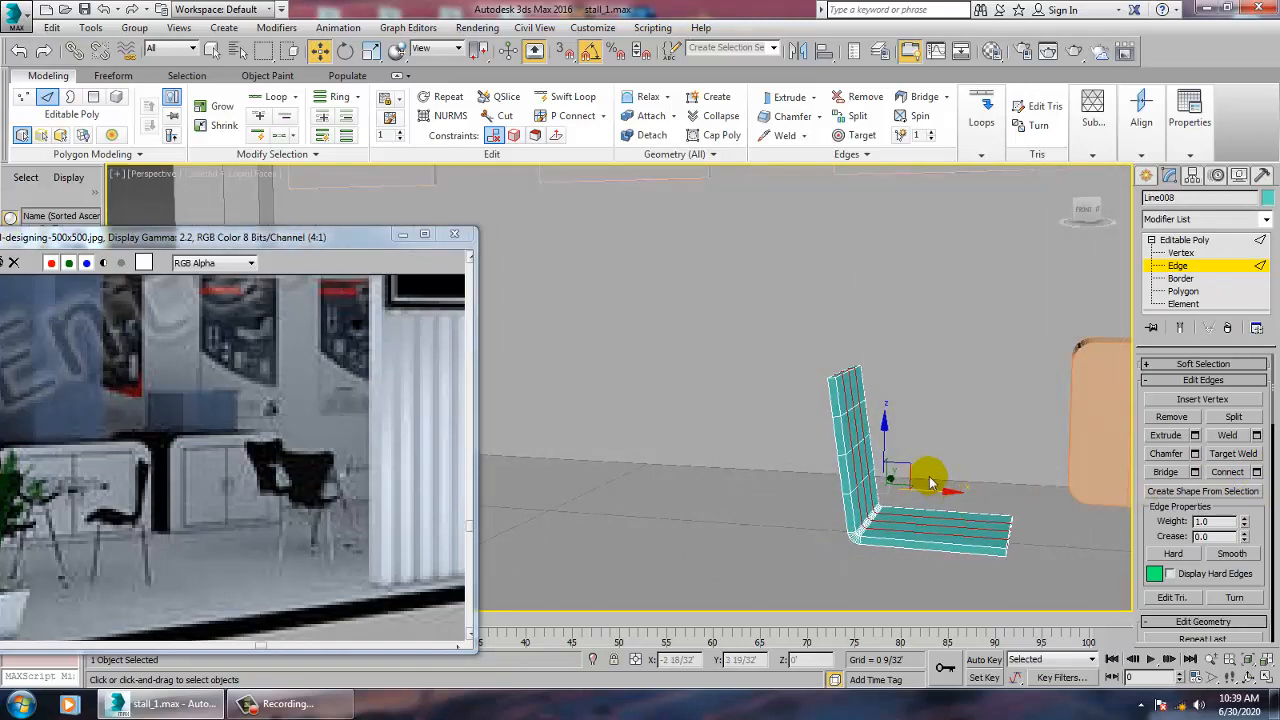
drag(943, 437, 966, 640)
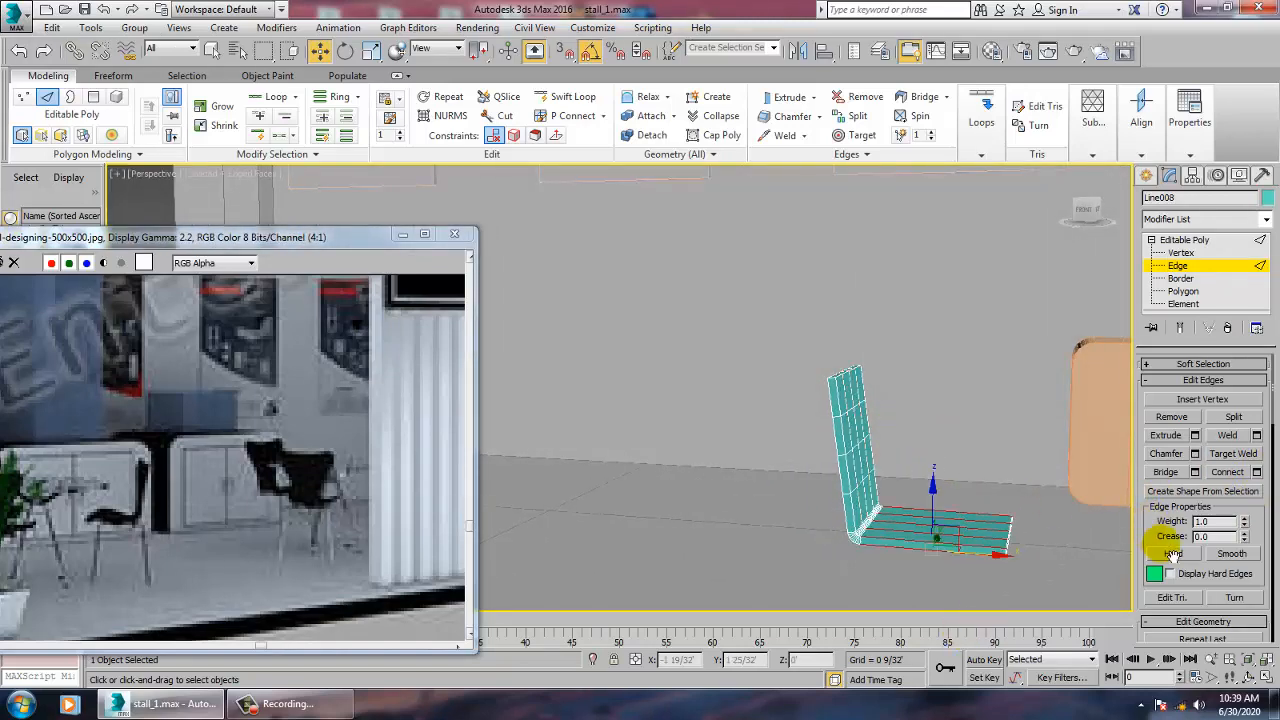
click(1257, 473)
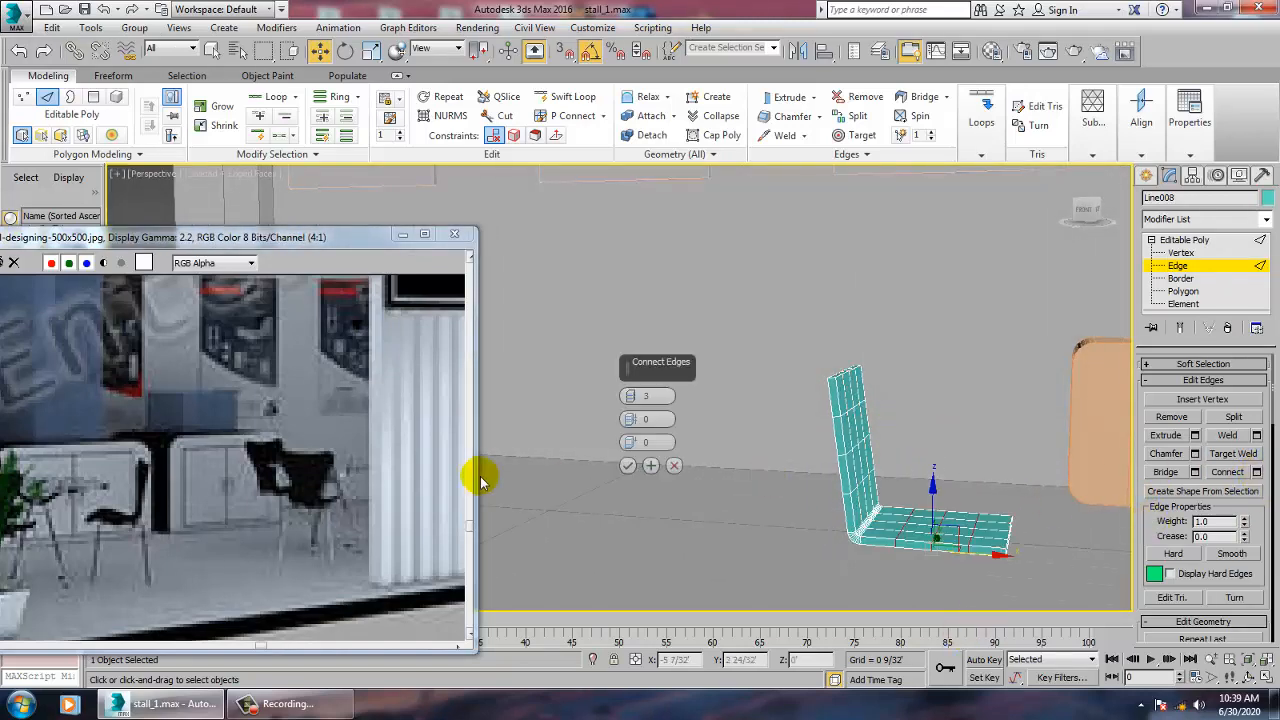
click(626, 468)
Step: Select all backrest polygons and apply an FFD(box) modifier to them
alt+middle_drag(1020, 484, 884, 482)
click(1190, 290)
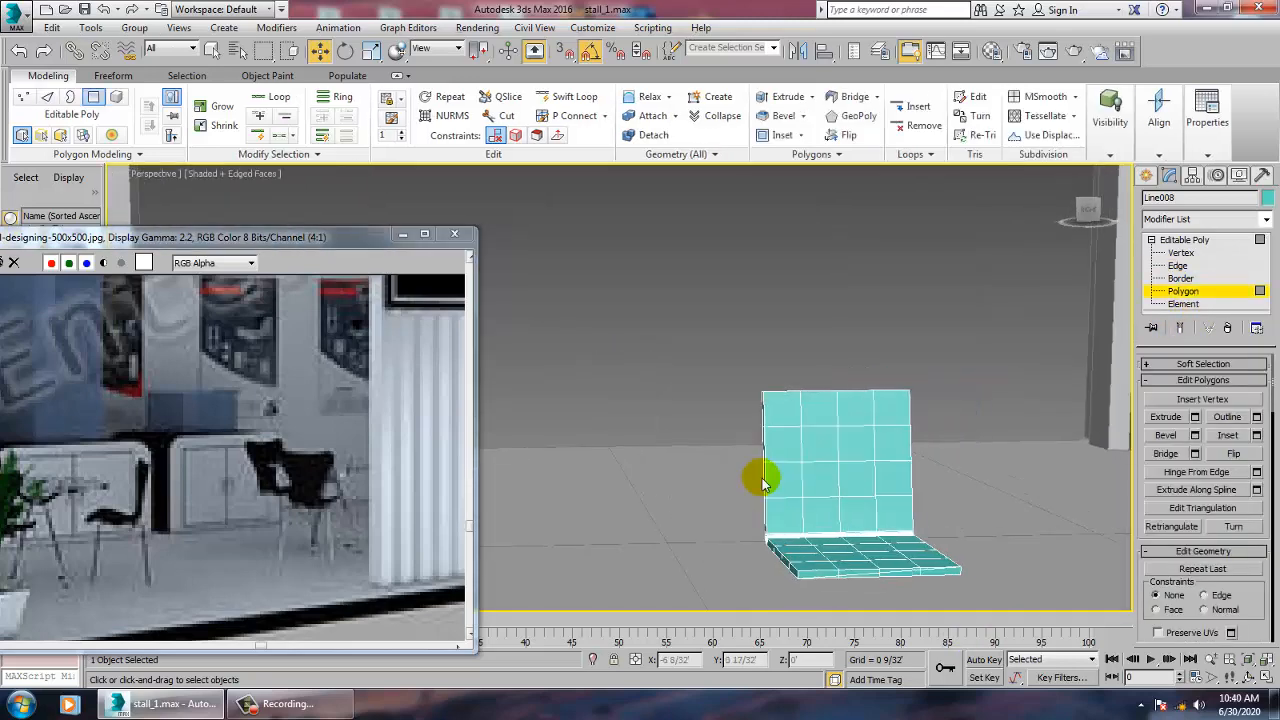
drag(707, 352, 1034, 515)
alt+middle_drag(828, 456, 765, 468)
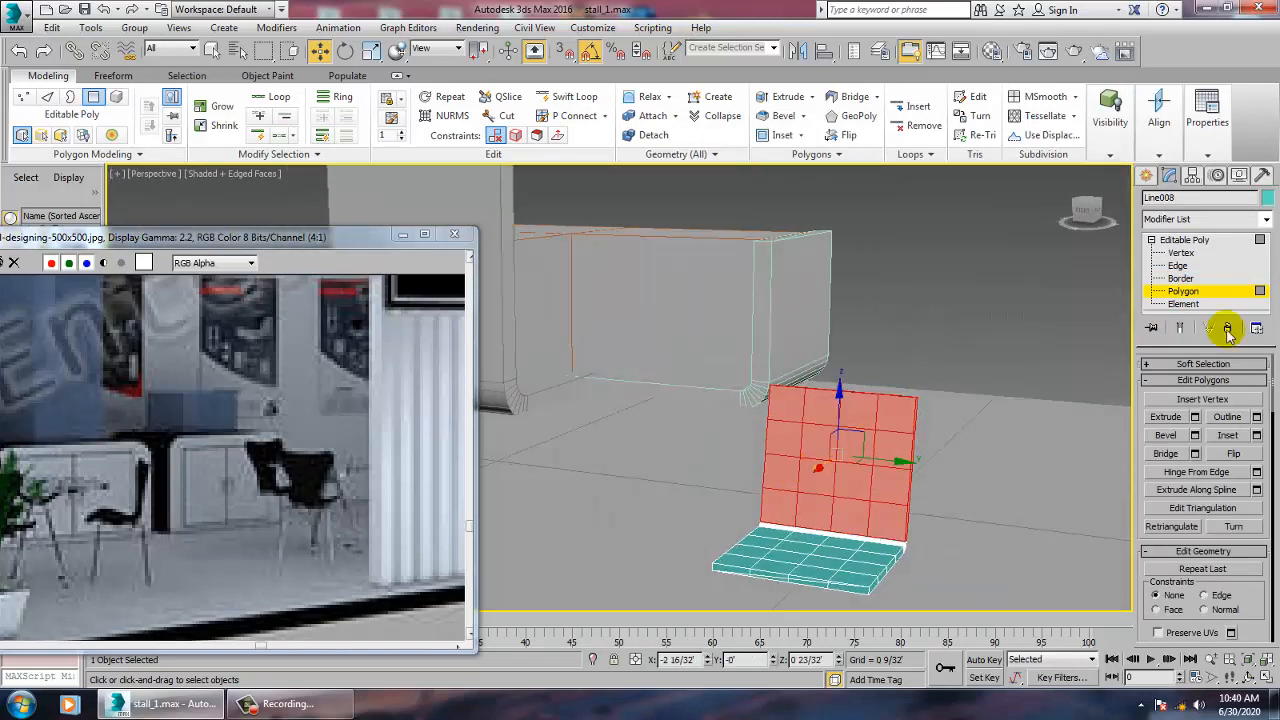
click(1172, 220)
key(f)
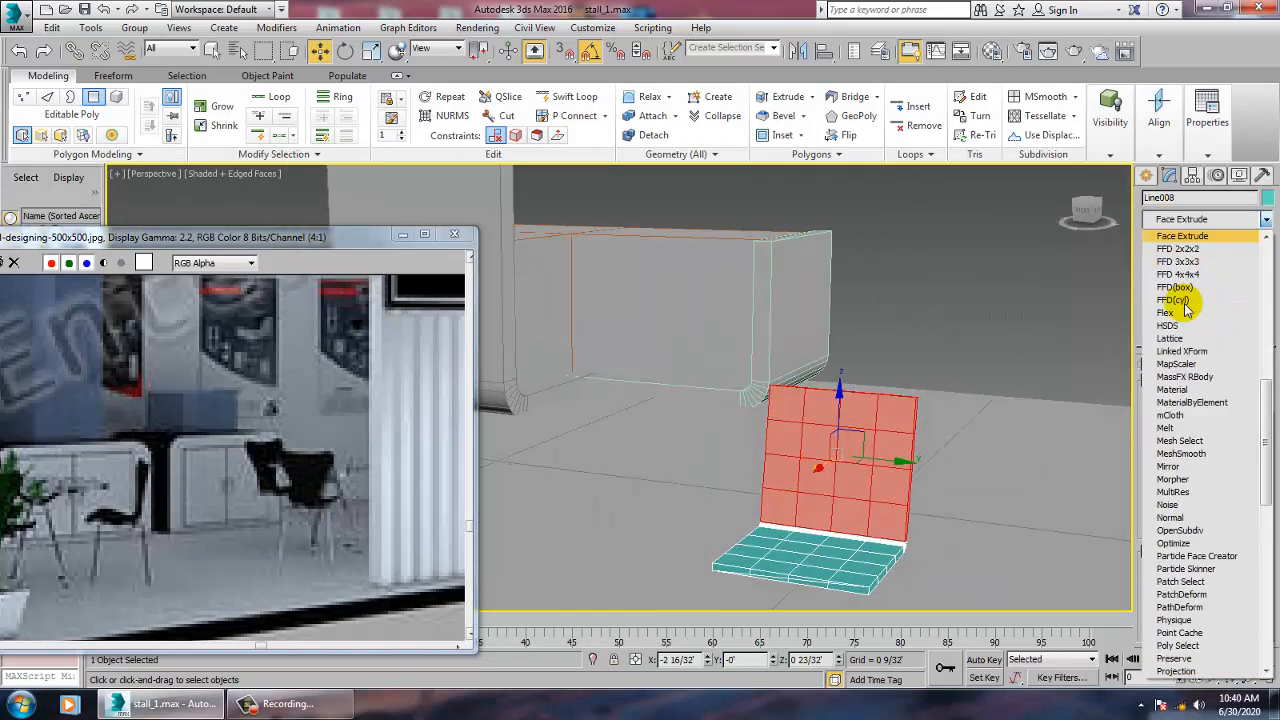
key(f)
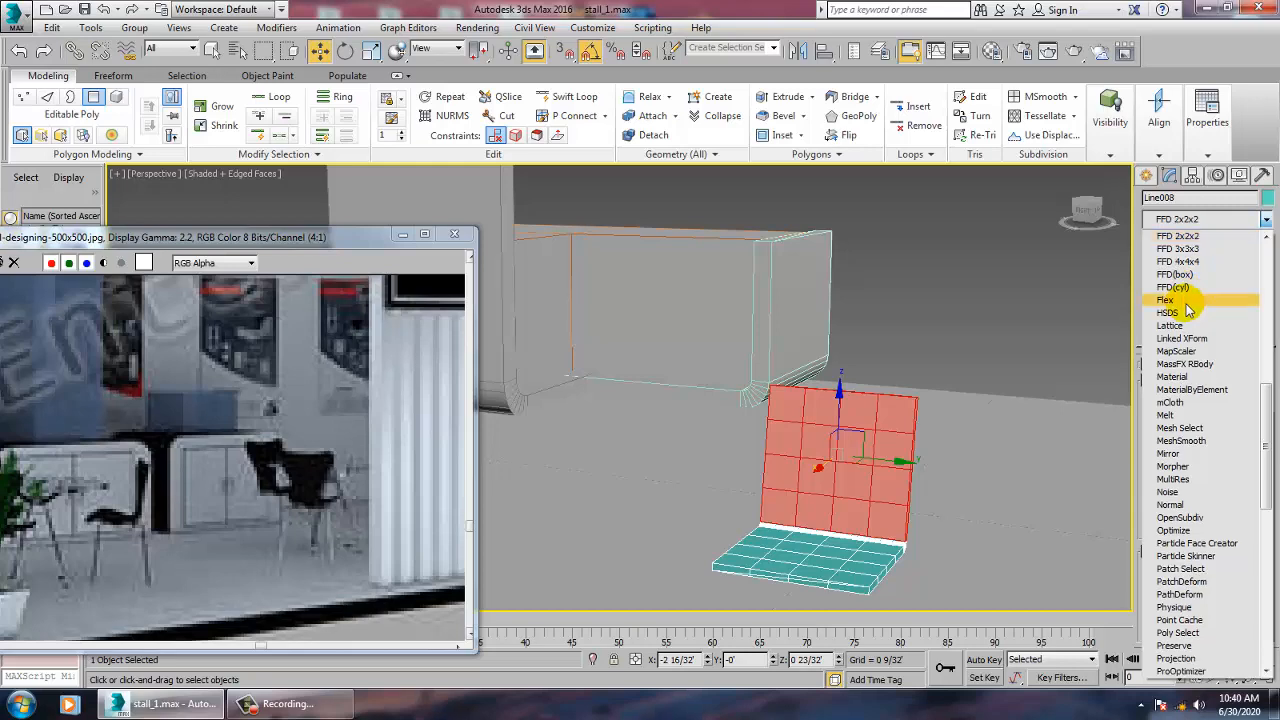
click(1178, 275)
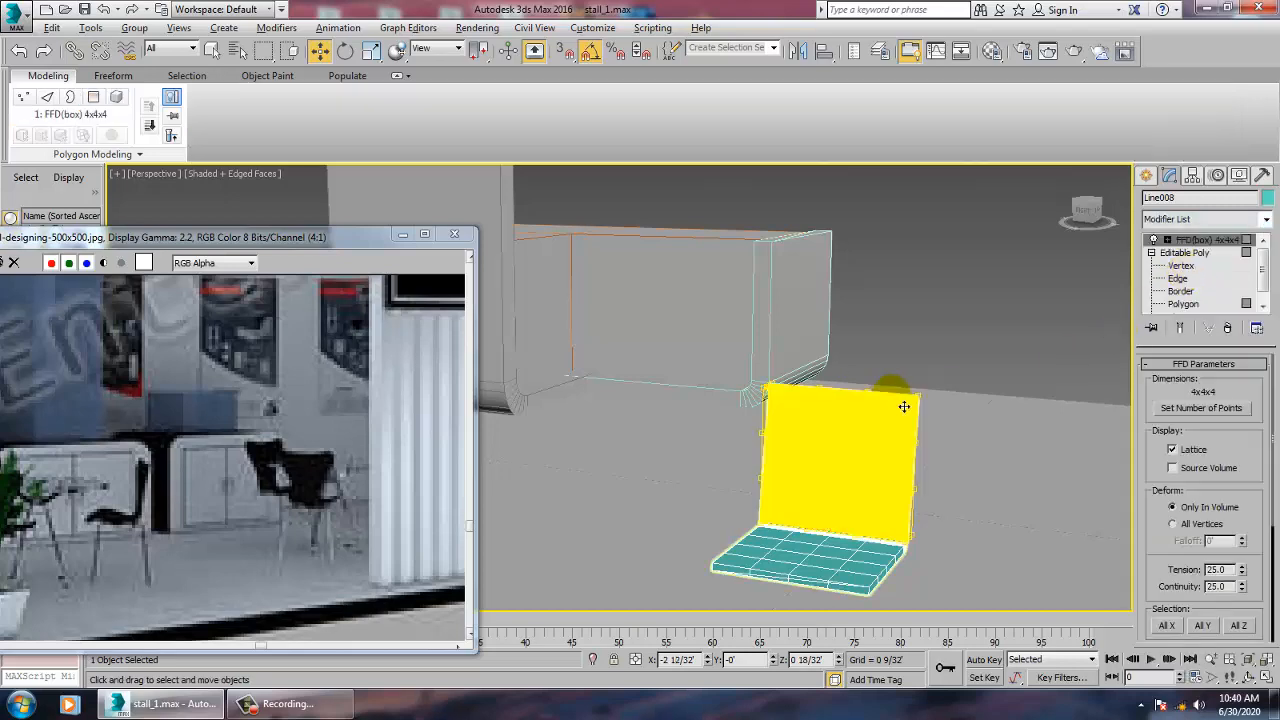
Step: Lower the two middle control points on the backrest's top row by about 0 1/32' to curve its upper edge
alt+middle_drag(905, 406, 921, 428)
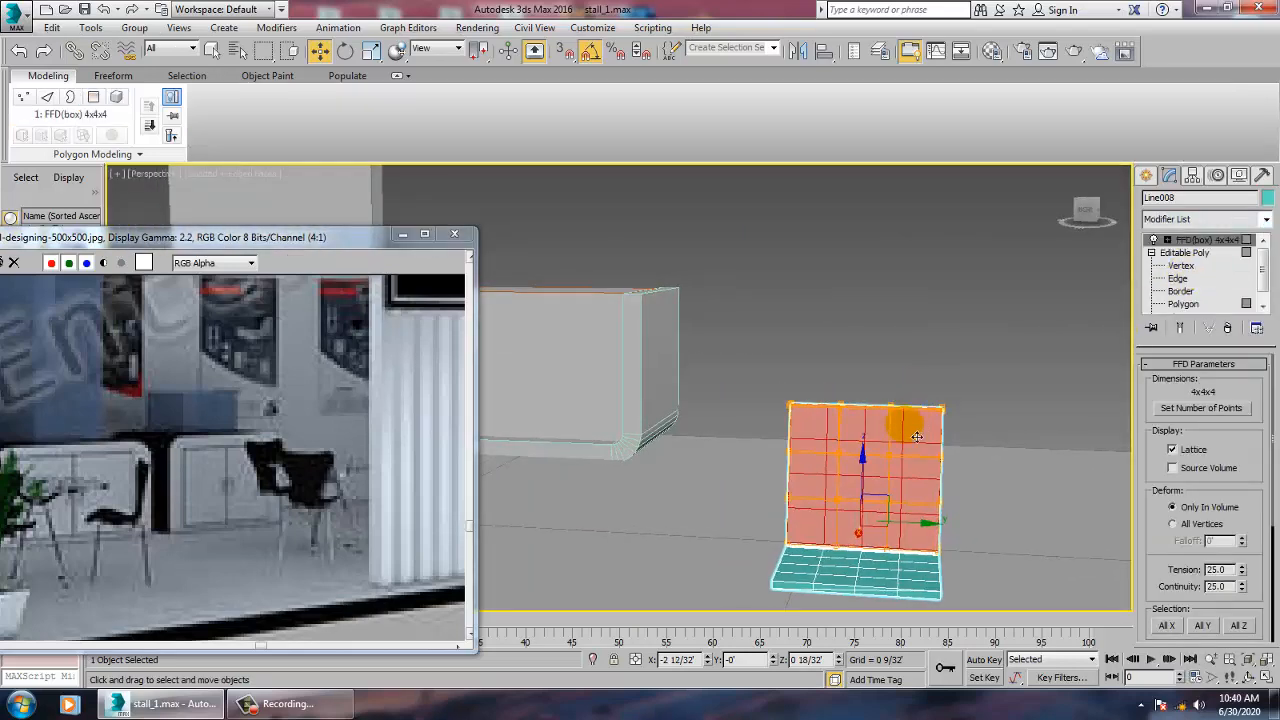
key(1)
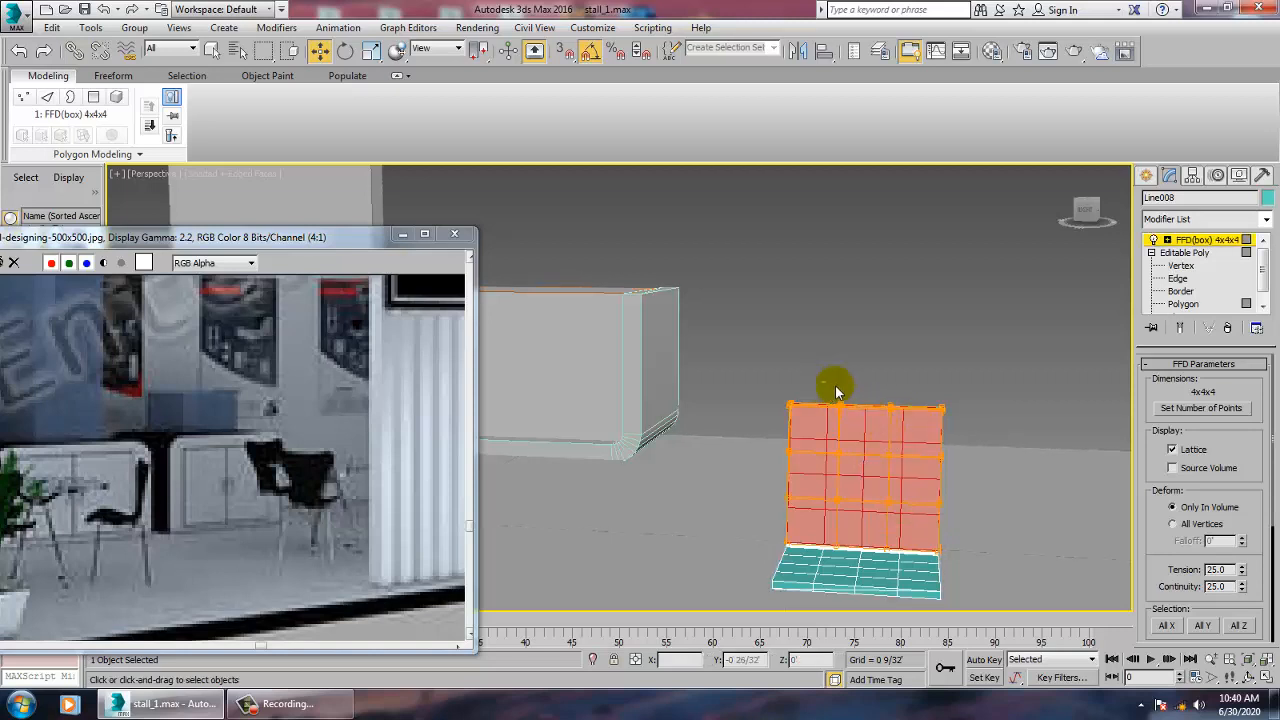
drag(903, 430, 902, 428)
drag(877, 363, 880, 376)
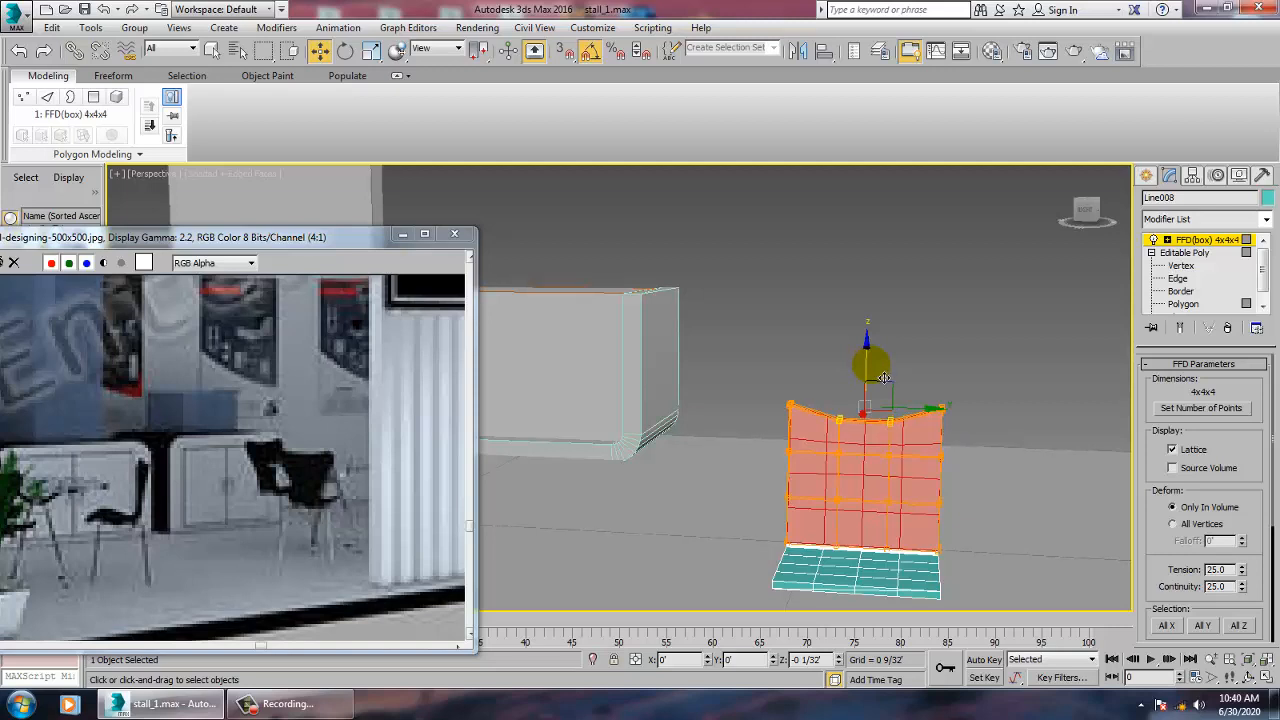
drag(884, 378, 900, 438)
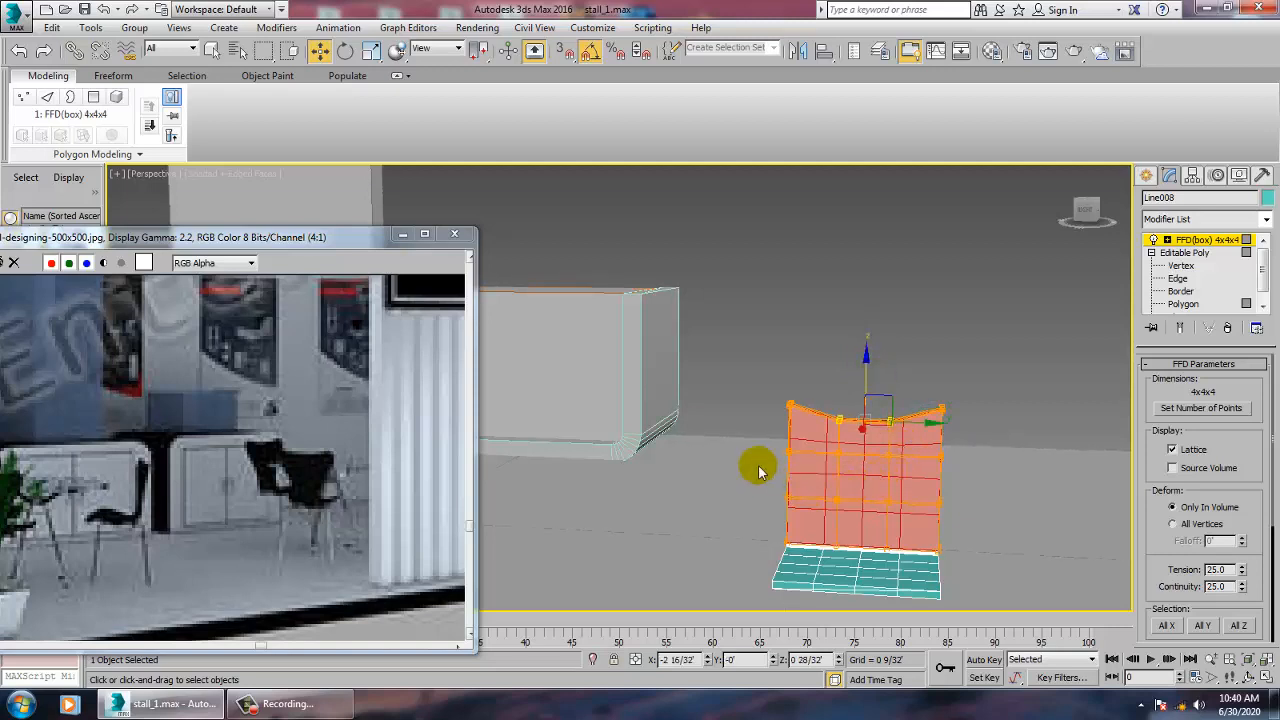
Step: Select the outer control points of the backrest's lower middle row and scale them to about 56% along Y to form a waist
drag(830, 520, 832, 518)
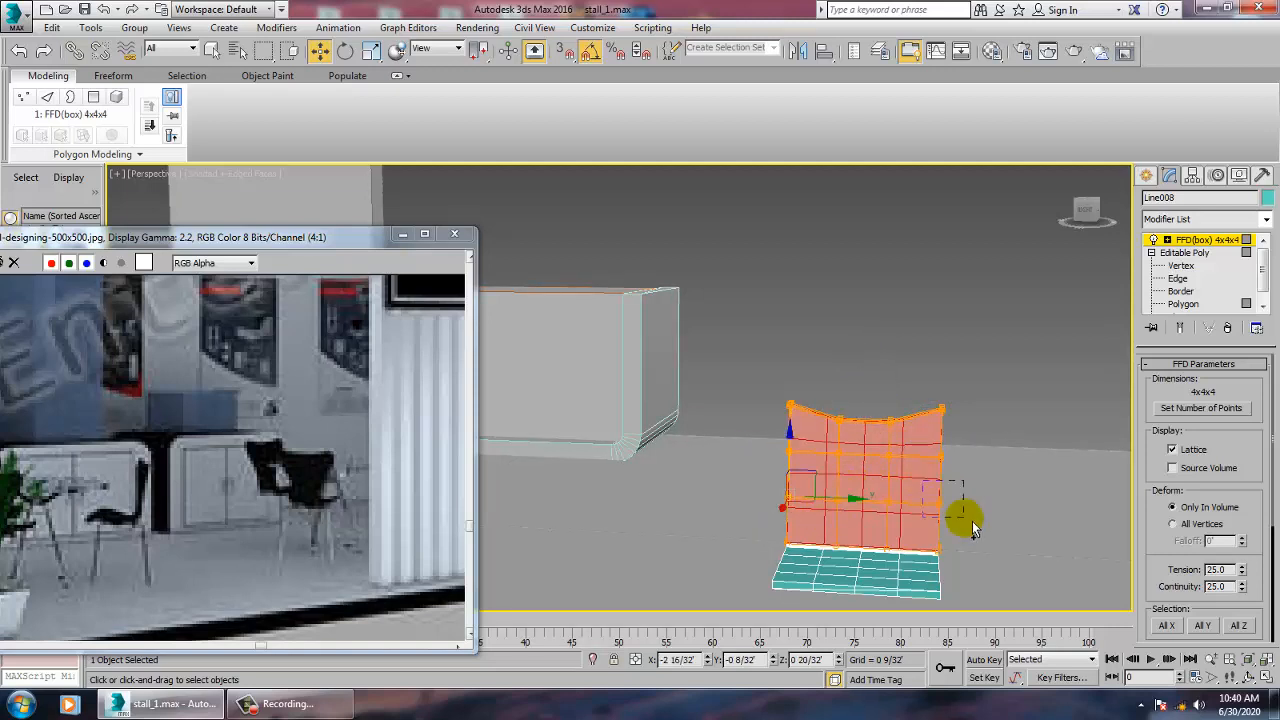
key(t)
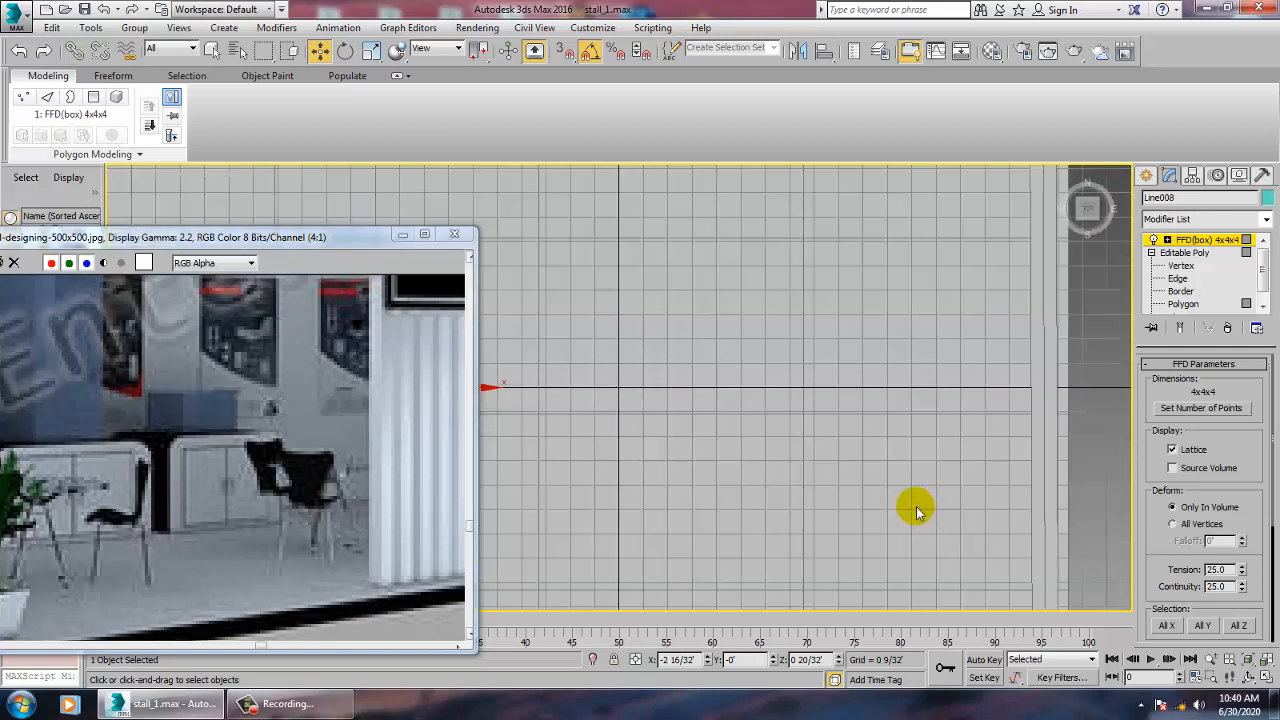
key(f)
key(alt+w)
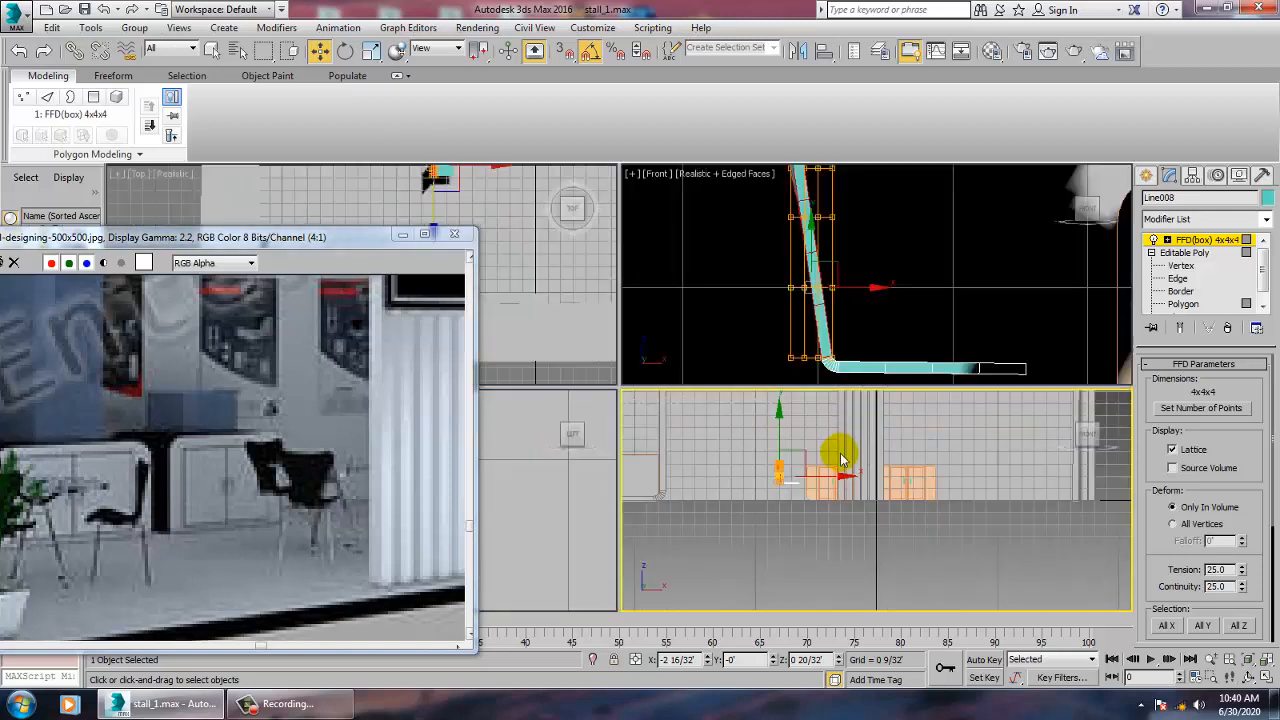
key(alt+w)
key(p)
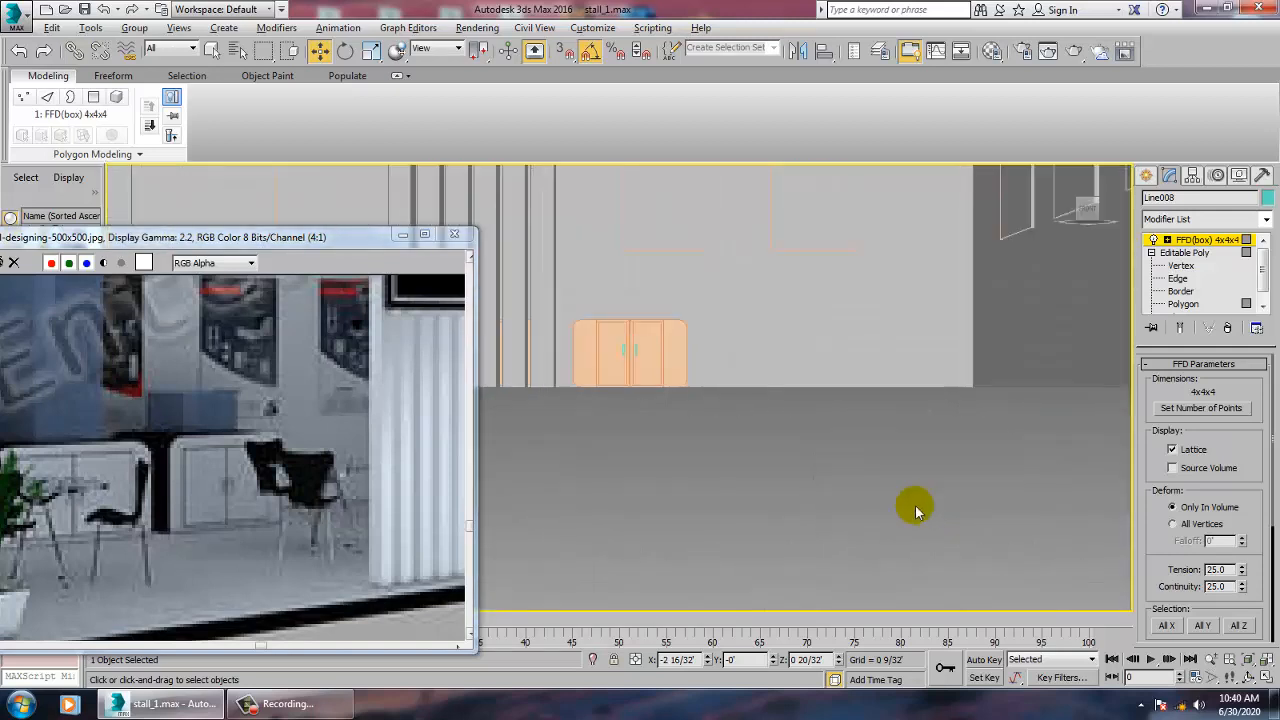
key(z)
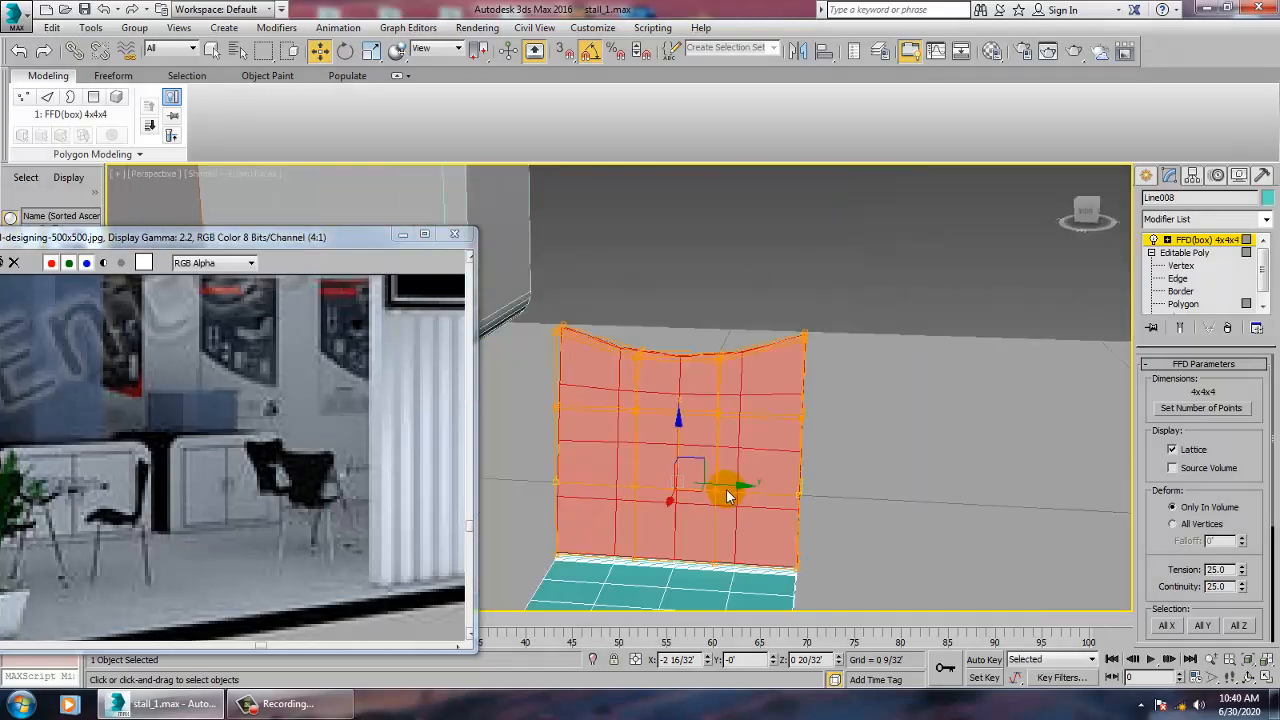
key(r)
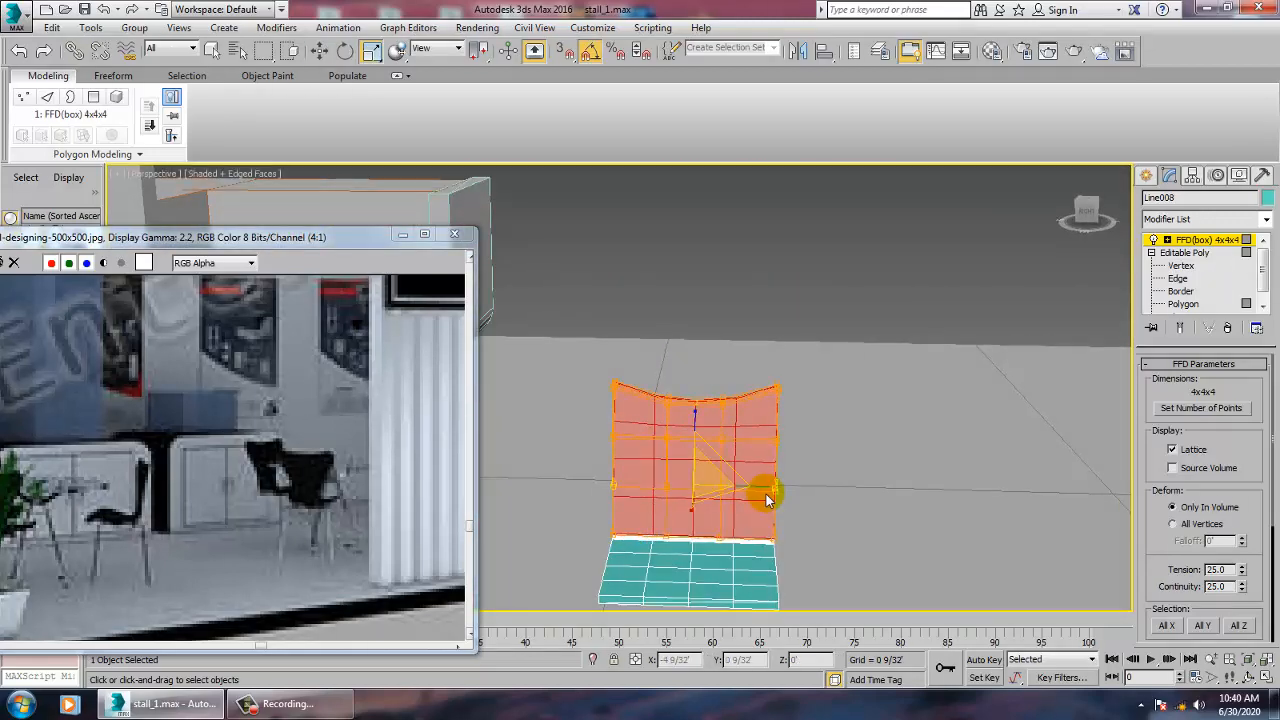
drag(768, 500, 756, 500)
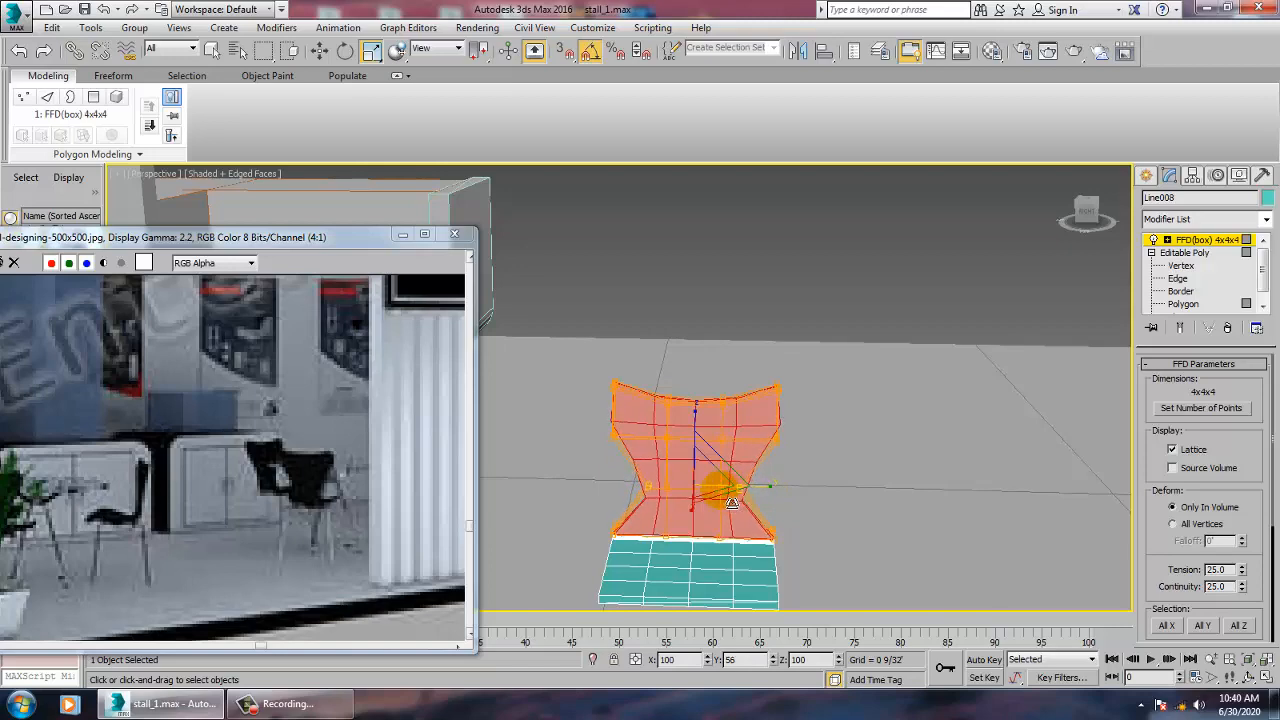
Step: Try to curve the backrest by moving all of its inner control-point columns about 0 1/32' rearward
alt+middle_drag(686, 471, 974, 603)
scroll(646, 500, up, 5)
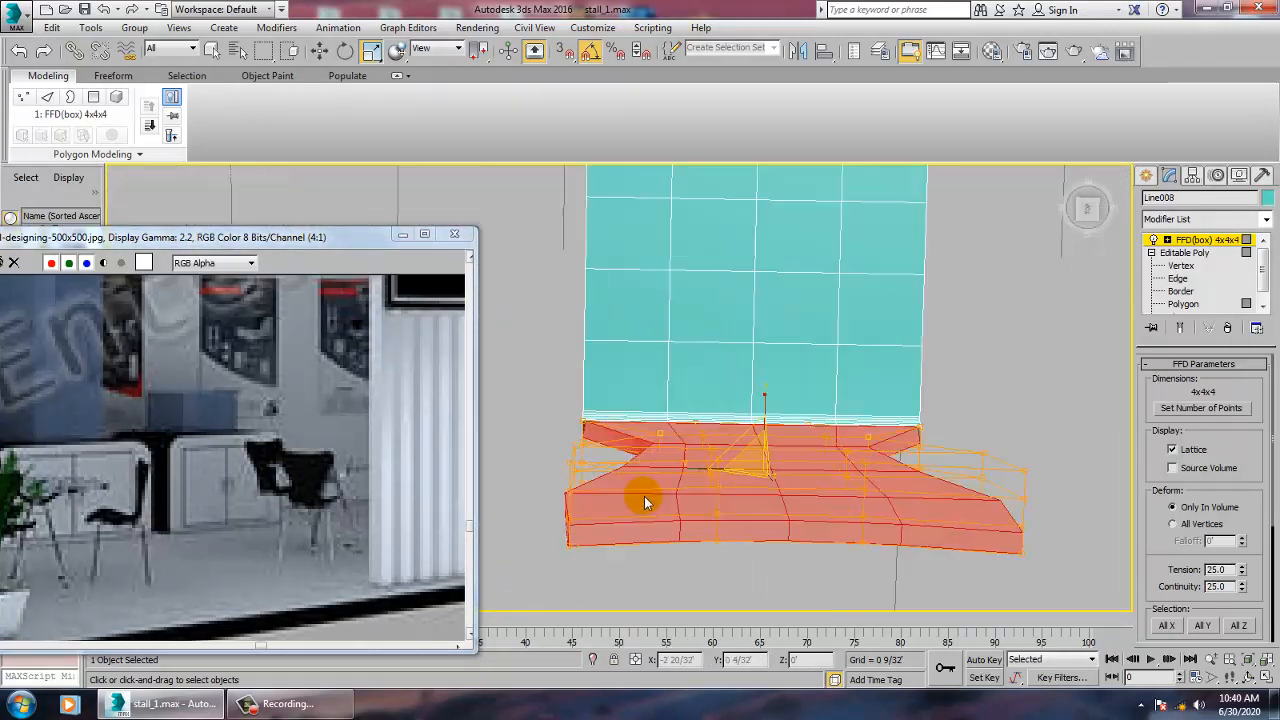
right_click(532, 363)
key(alt+w)
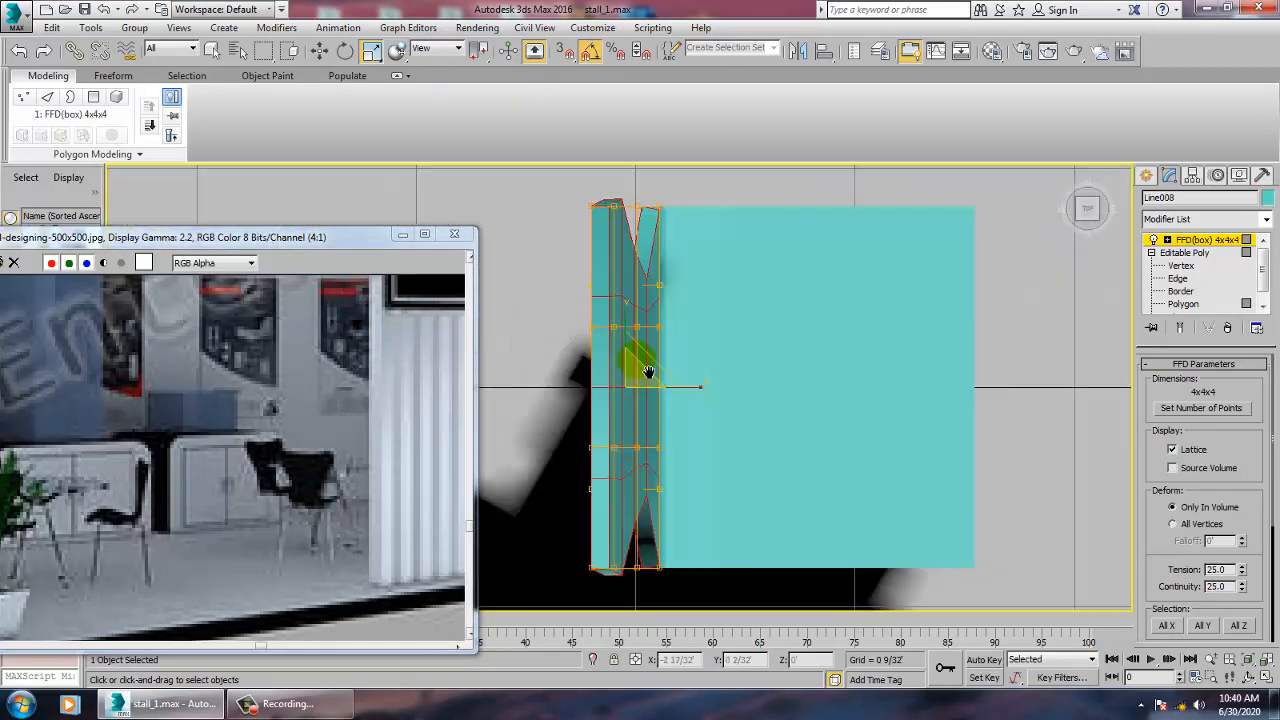
middle_drag(647, 371, 685, 473)
middle_drag(603, 375, 559, 340)
drag(718, 478, 724, 529)
key(w)
drag(703, 428, 696, 436)
key(alt+w)
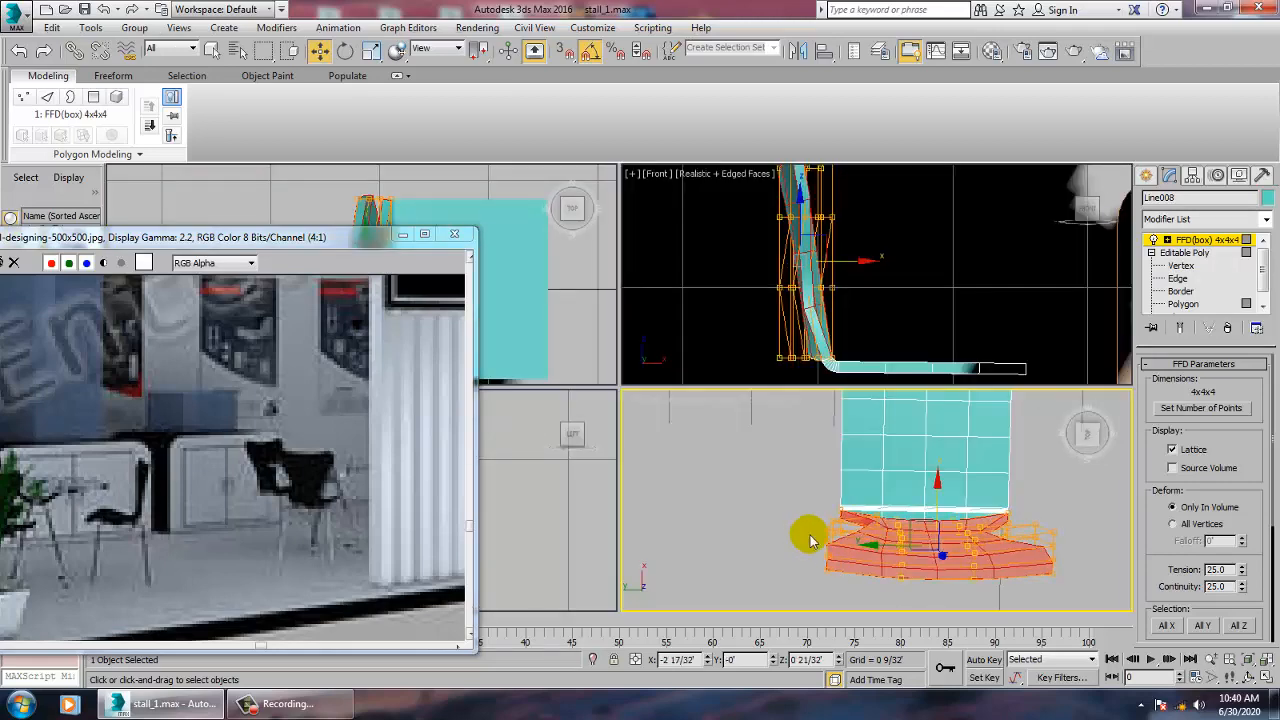
Step: Inspect the joint between backrest and seat, and undo the rearward shift of the inner control points
alt+middle_drag(810, 540, 960, 557)
key(alt+w)
mouse_move(903, 503)
middle_down()
mouse_move(782, 333)
mouse_move(811, 449)
mouse_move(769, 480)
mouse_move(783, 487)
middle_up()
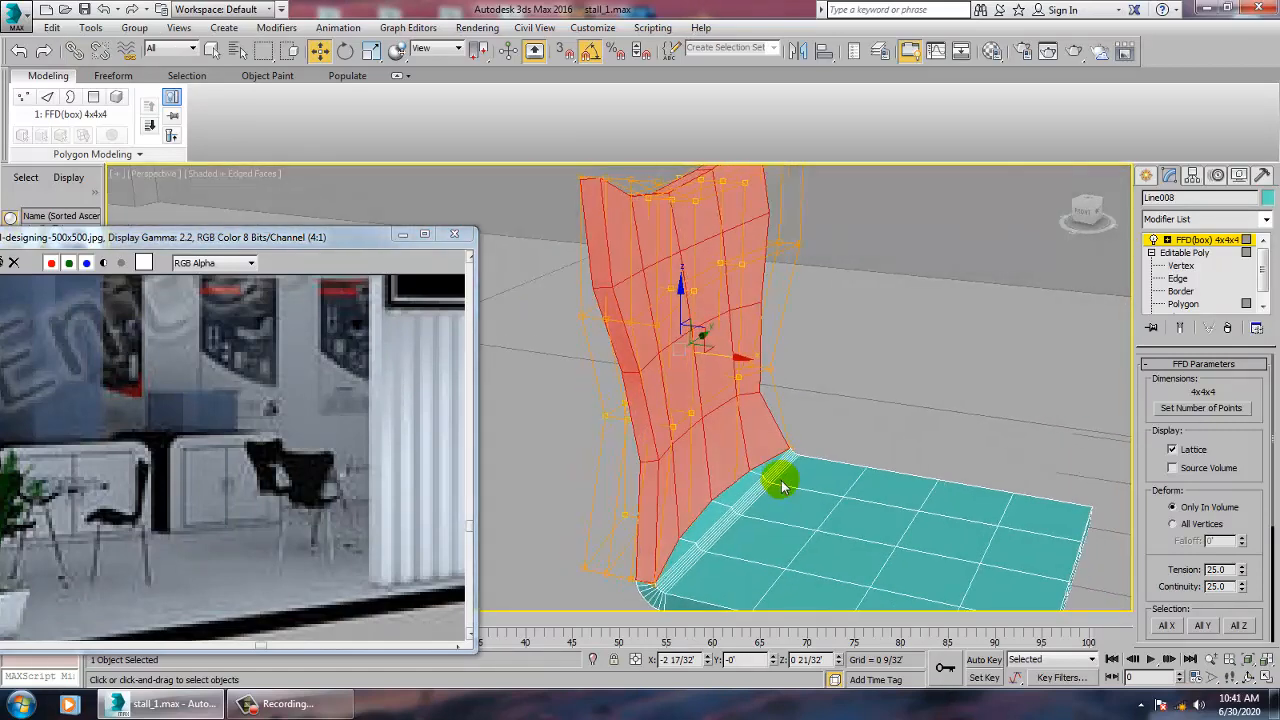
key(ctrl+z)
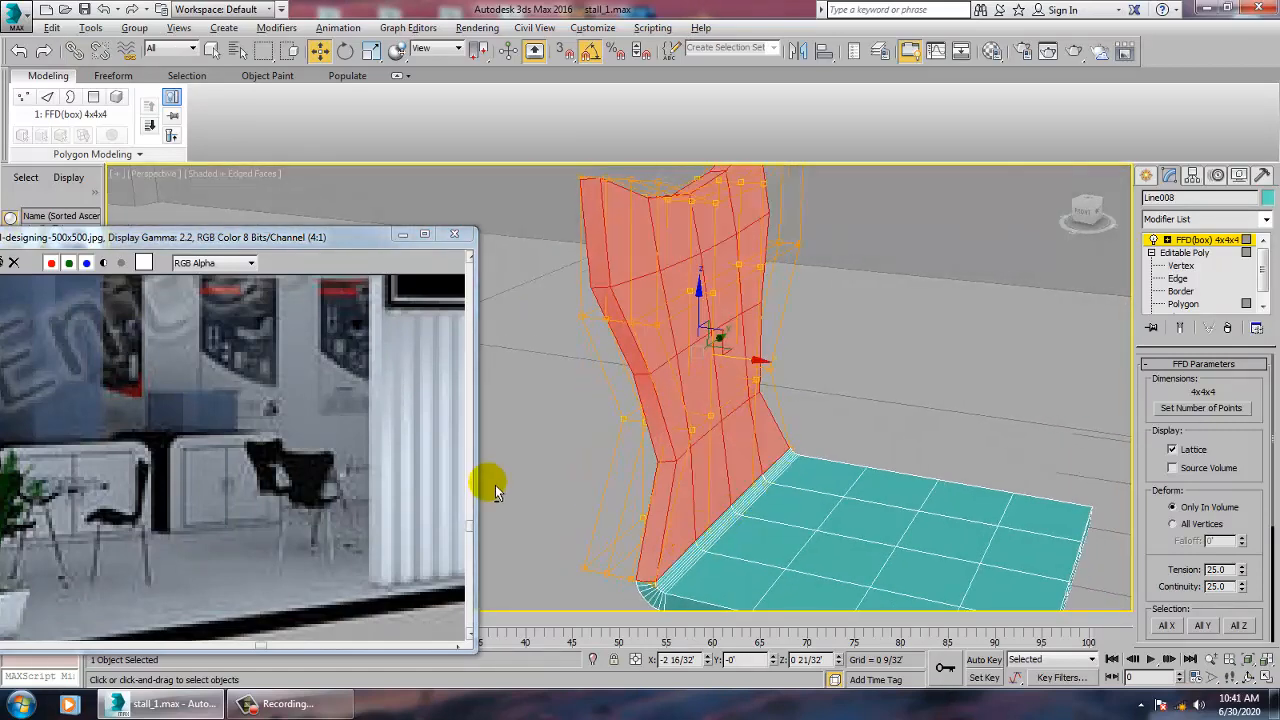
key(ctrl+z)
Step: Move the backrest's inner control points, except the bottom row, about 0 1/32' rearward and convert the chair shell to Editable Poly
click(741, 433)
drag(765, 329, 748, 327)
click(1156, 268)
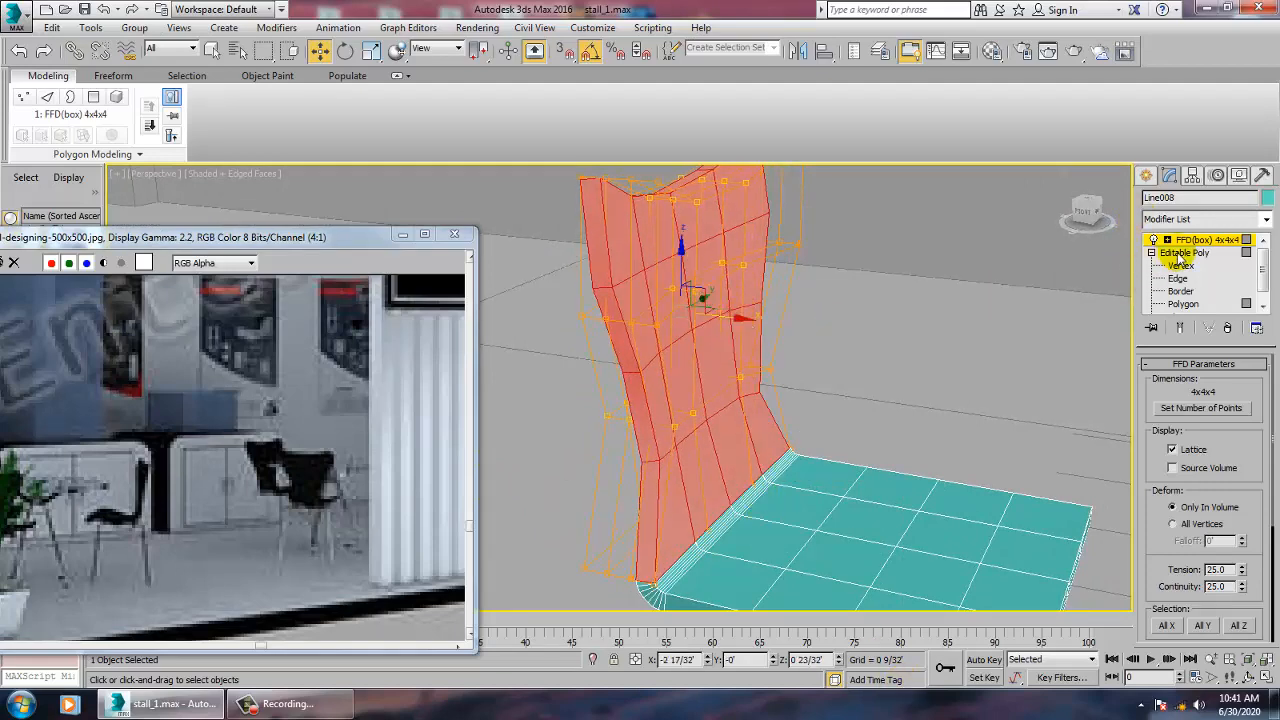
right_click(738, 278)
mouse_move(825, 430)
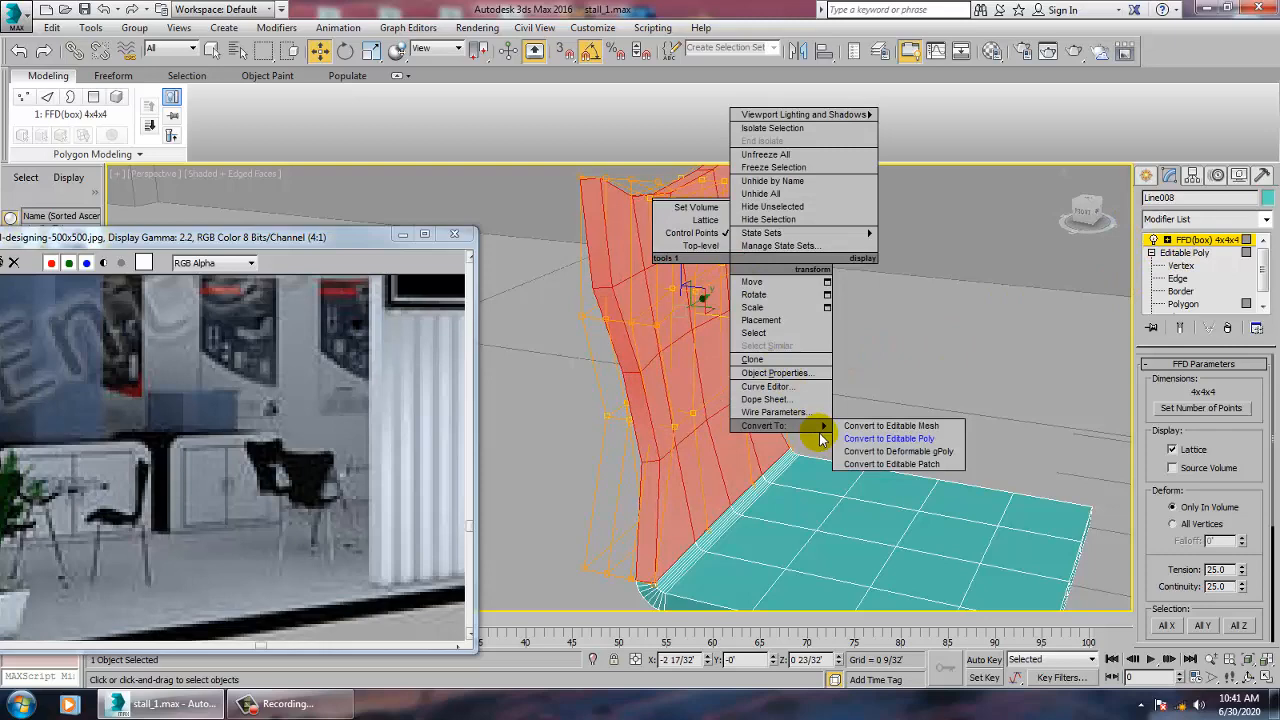
click(943, 444)
Step: Select all the seat polygons and apply an FFD(box) modifier to them
click(574, 96)
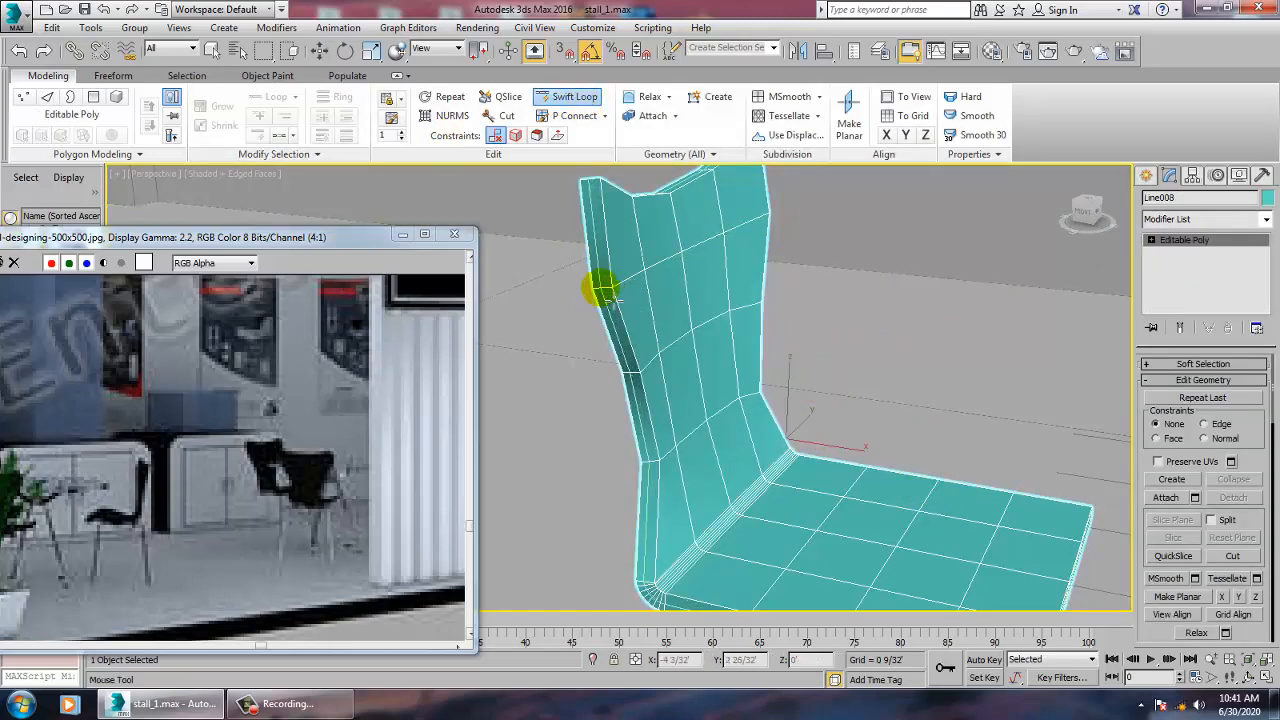
key(w)
alt+middle_drag(737, 329, 765, 403)
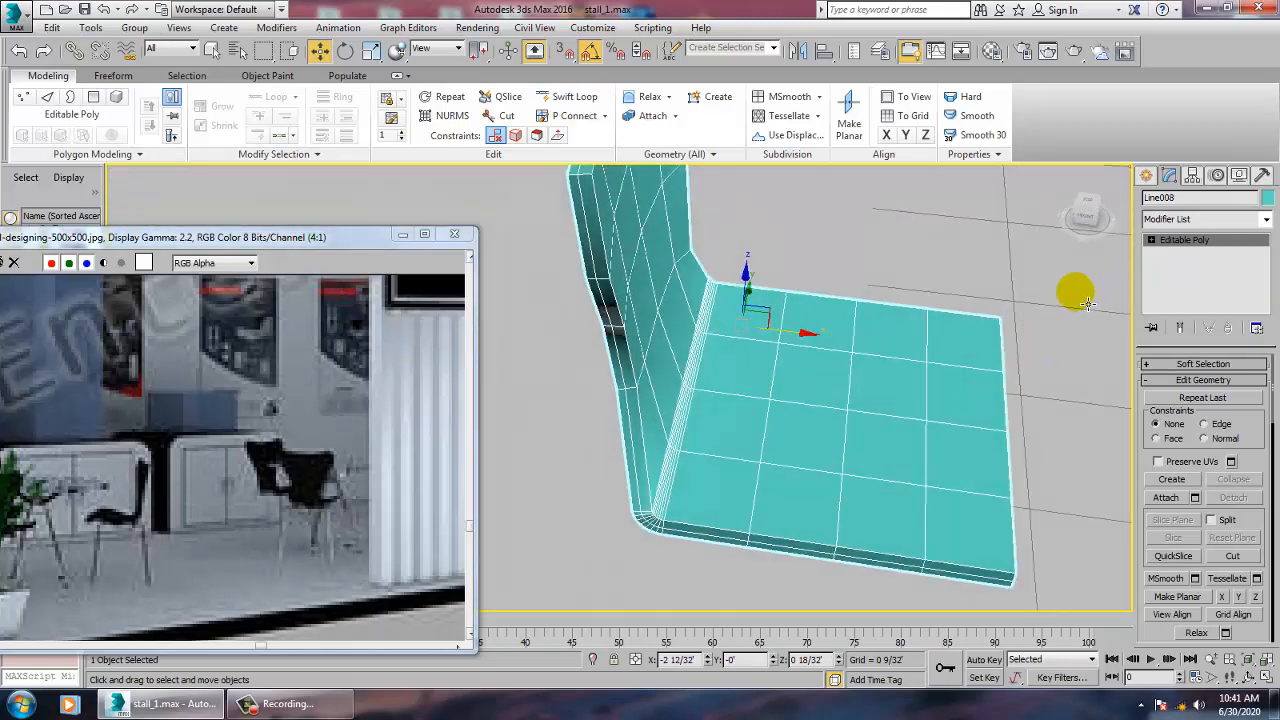
key(4)
alt+middle_drag(796, 351, 771, 317)
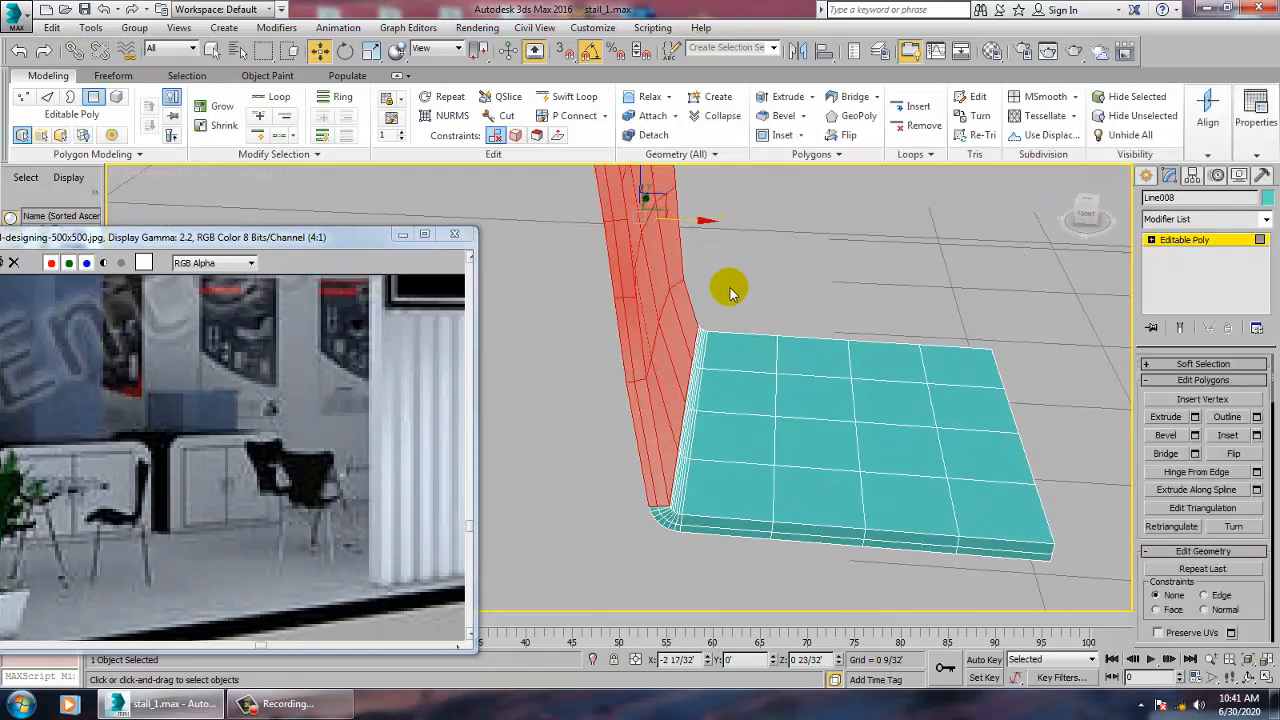
click(968, 482)
alt+middle_drag(960, 468, 968, 474)
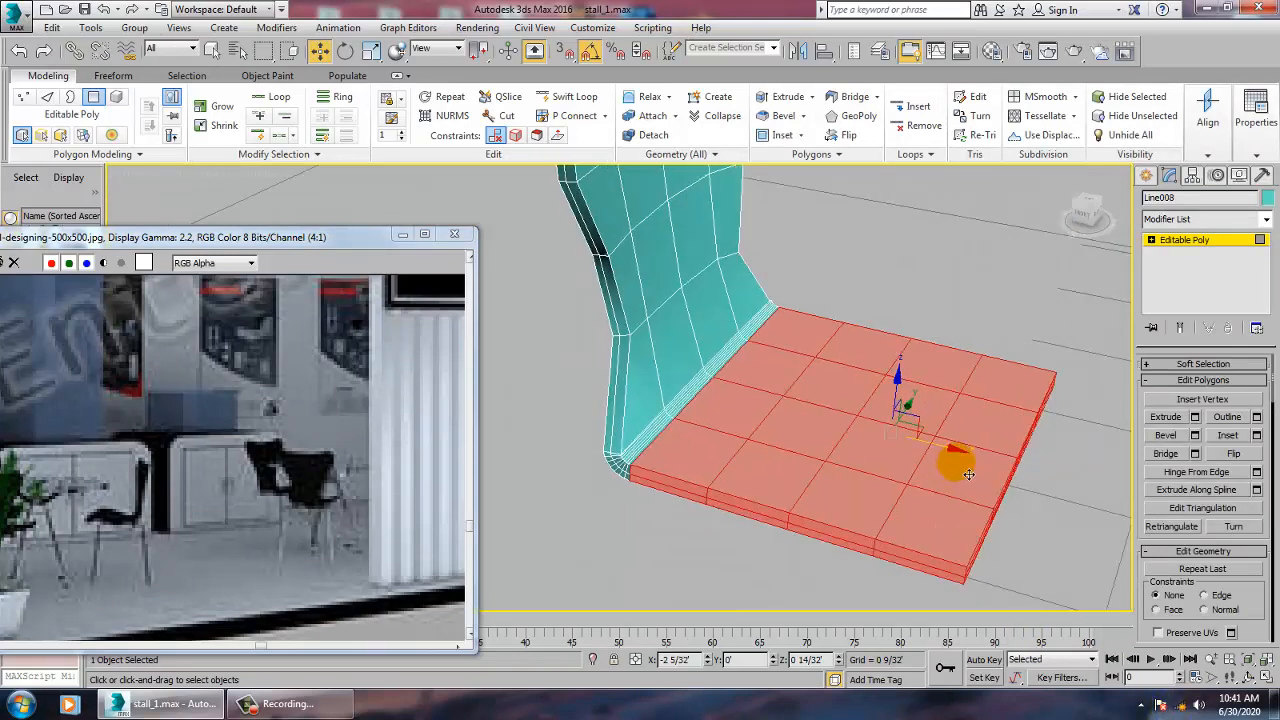
click(1192, 220)
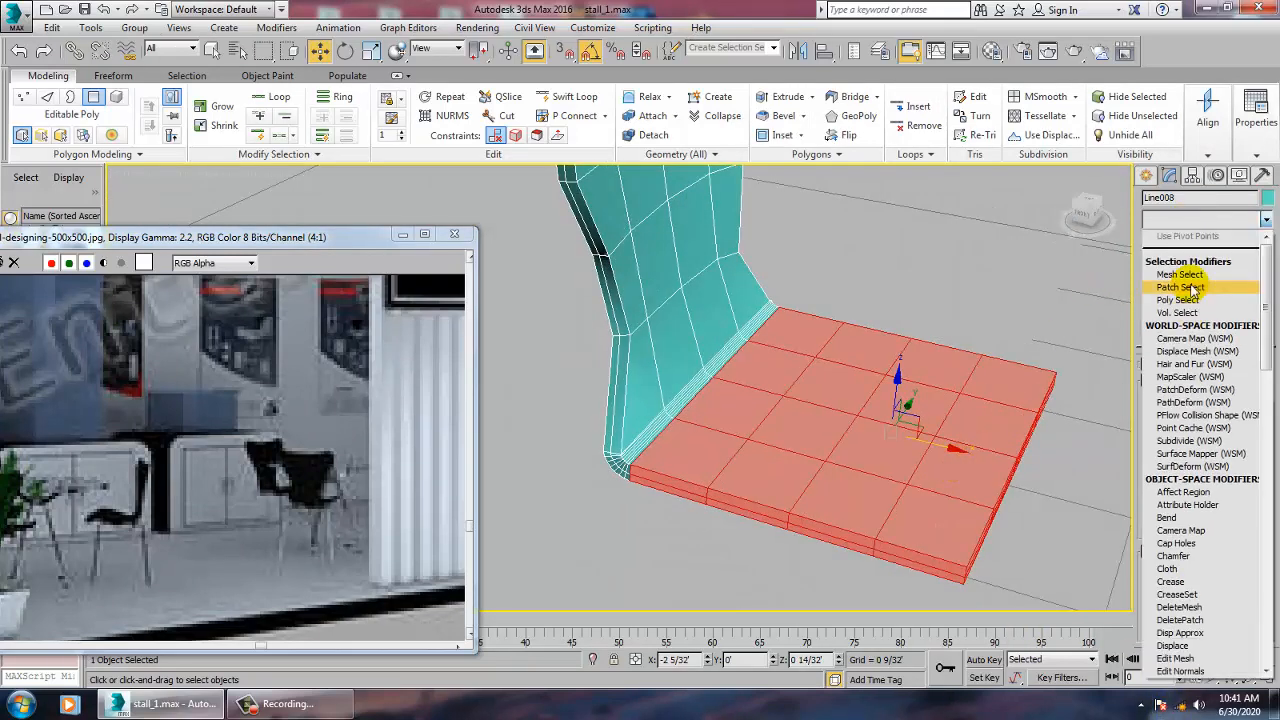
key(f)
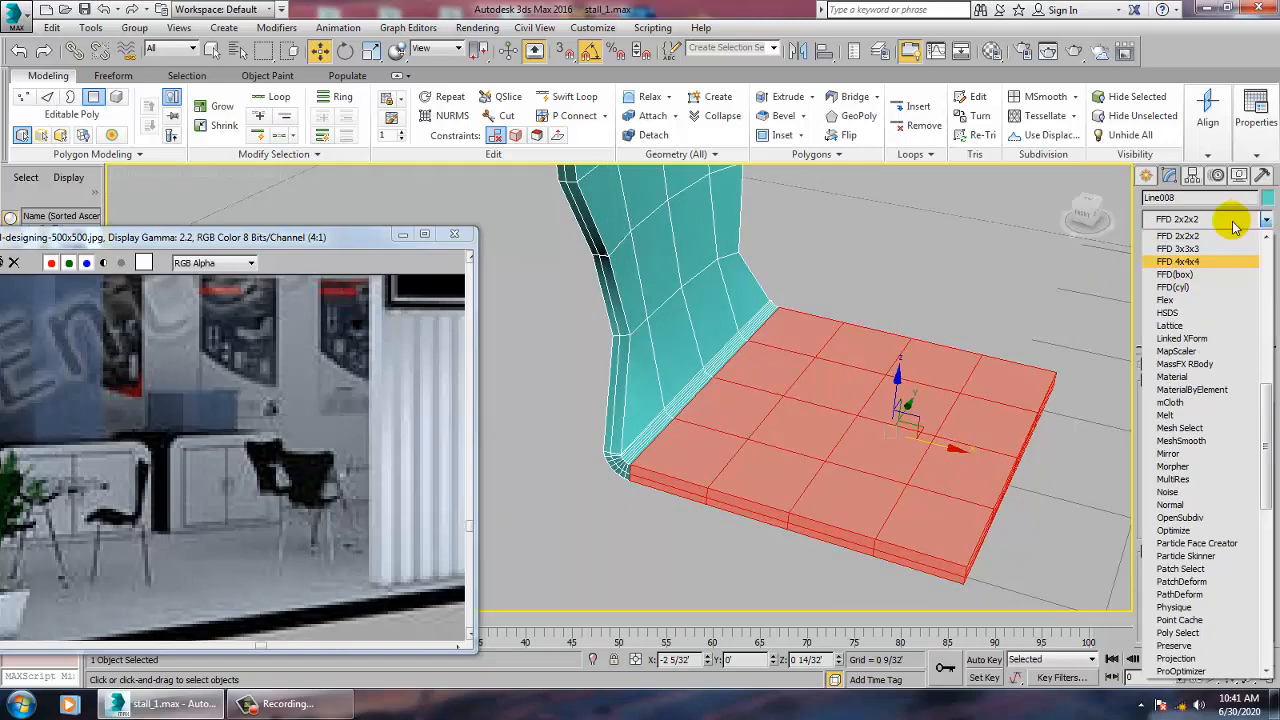
click(1175, 274)
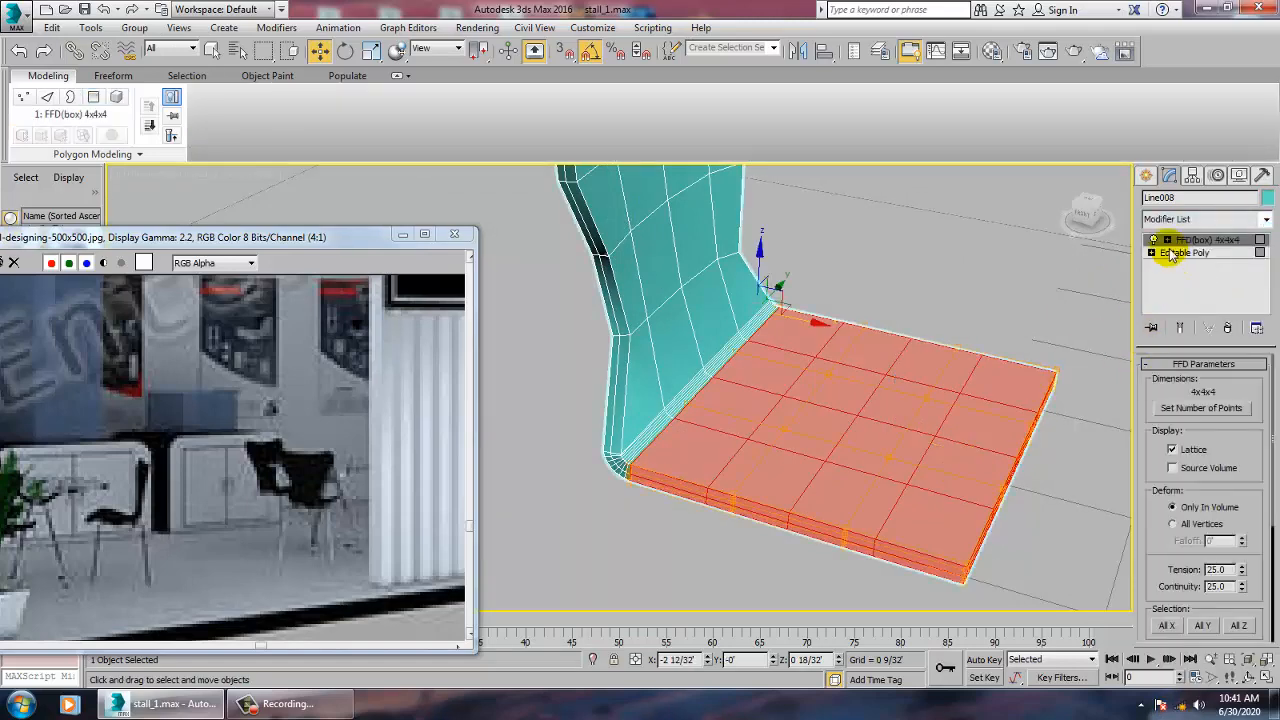
Step: Select the seat lattice's front row of control points and scale it to about 134% along Y
click(1168, 241)
click(1203, 254)
key(alt+w)
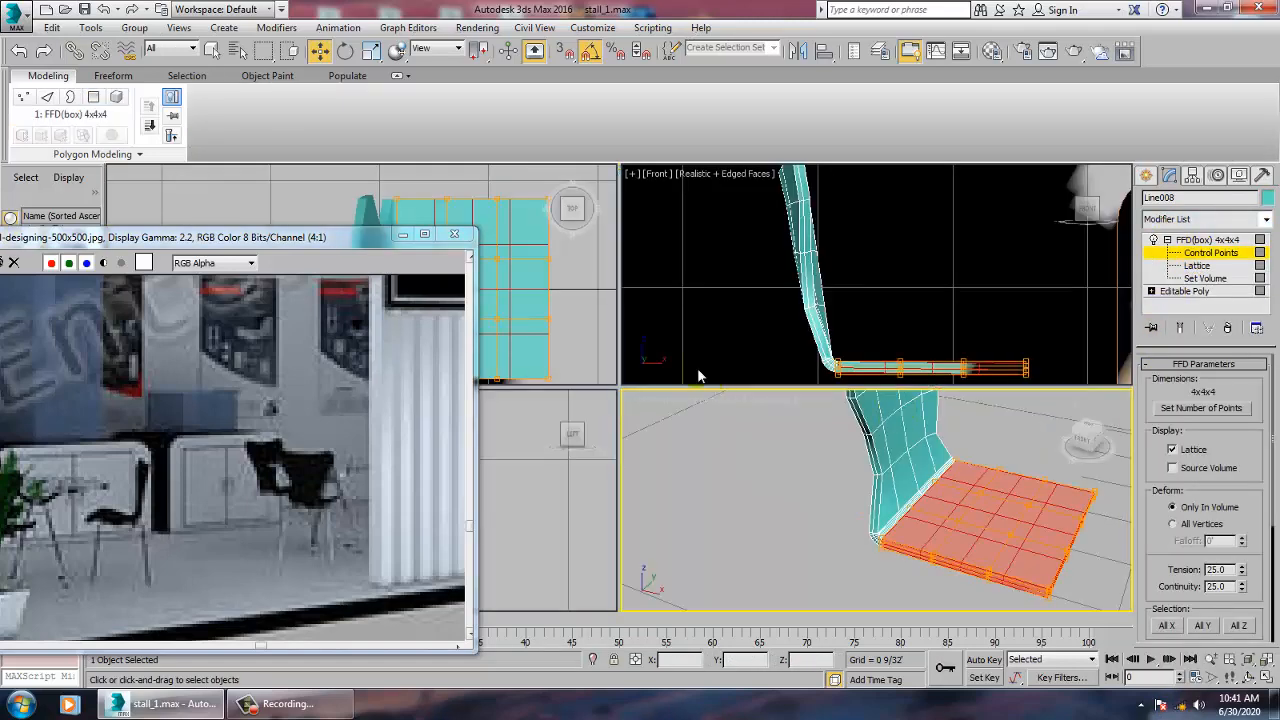
middle_click(571, 297)
key(alt+w)
middle_drag(752, 301, 746, 291)
scroll(760, 305, down, 3)
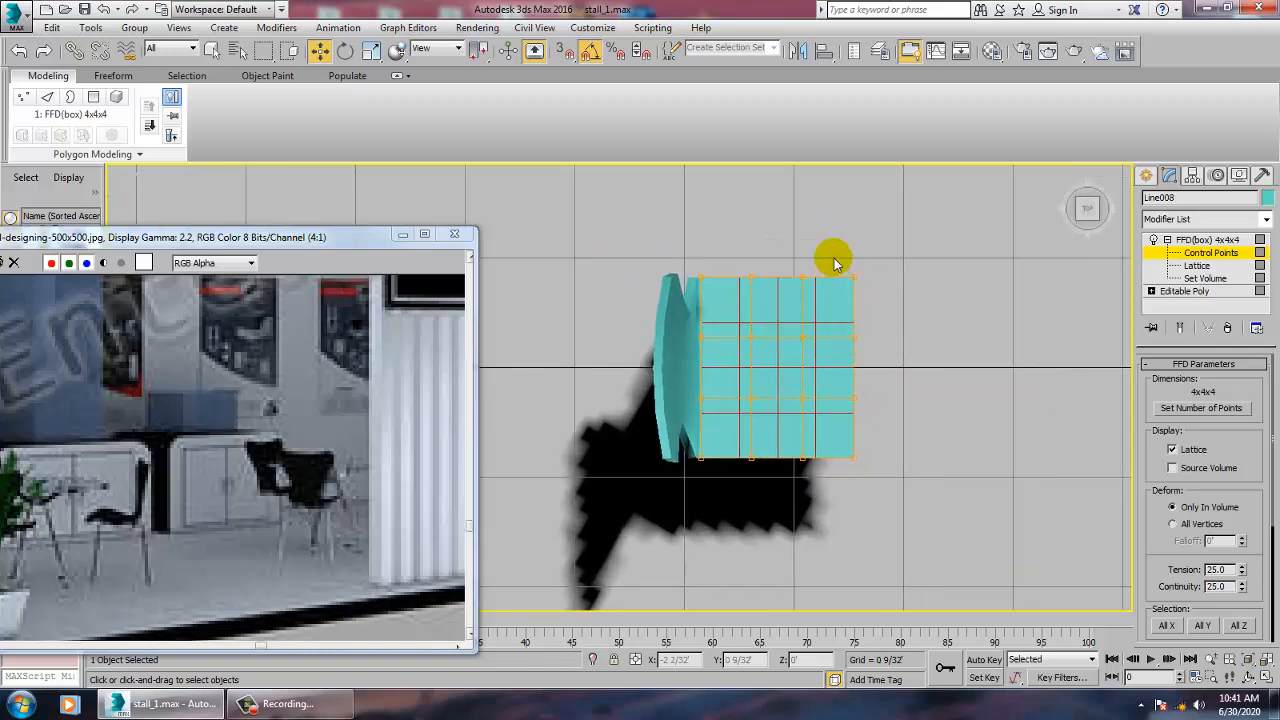
drag(834, 258, 871, 456)
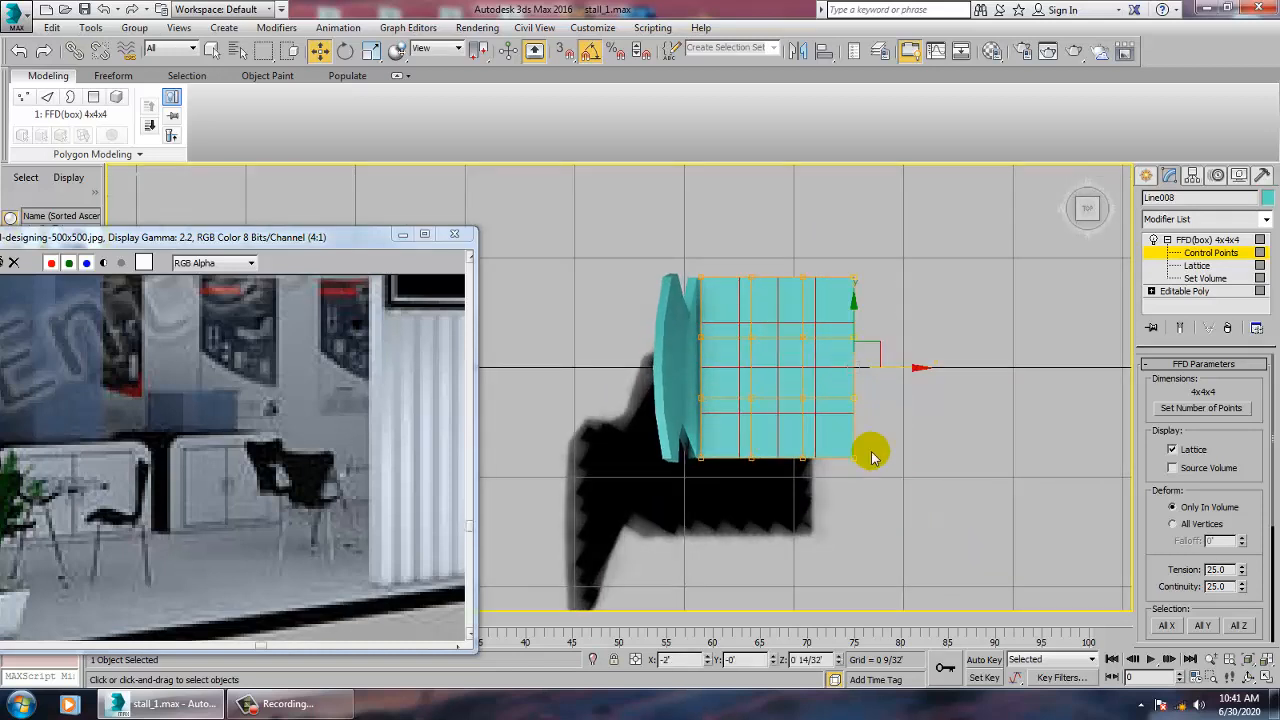
key(r)
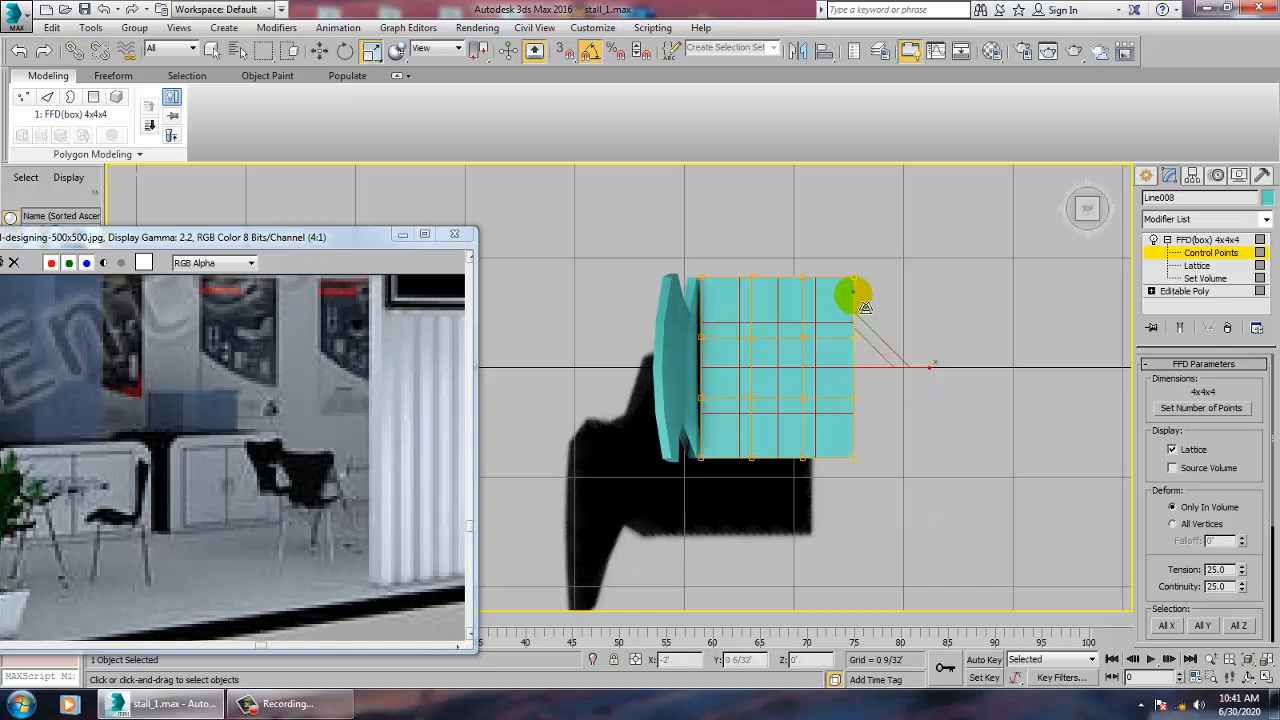
drag(865, 307, 862, 296)
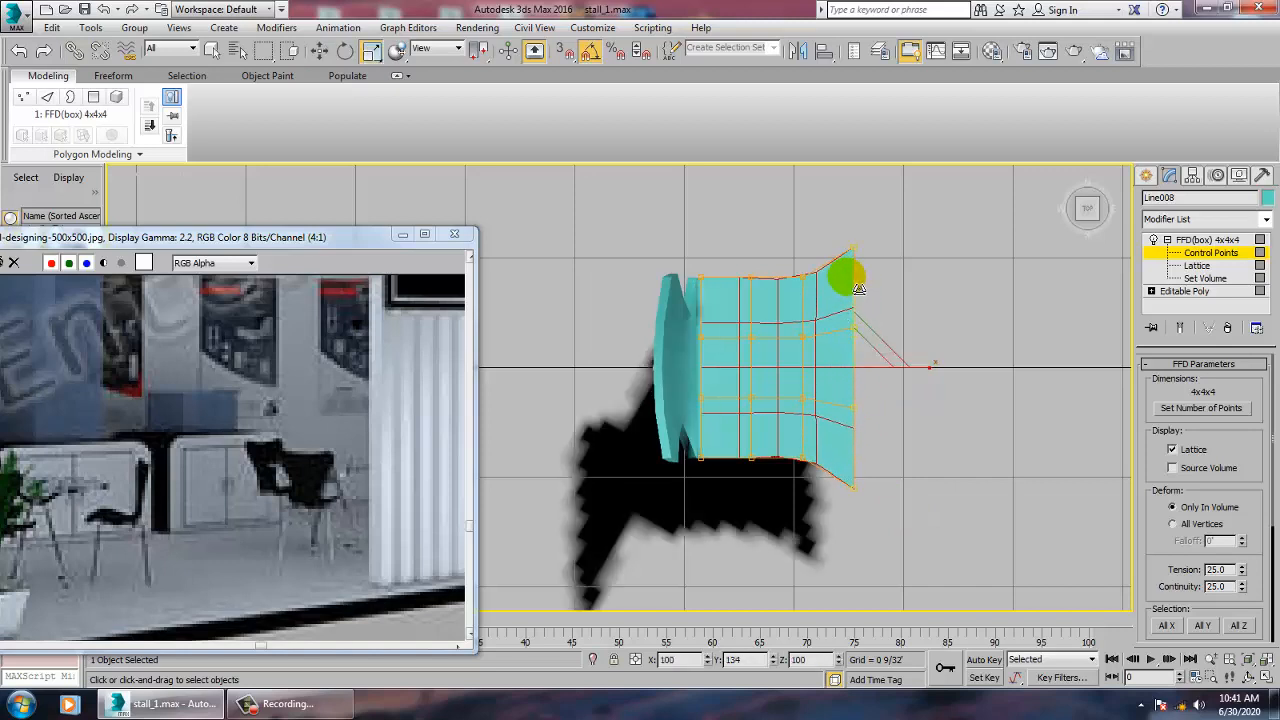
Step: Scale the outer control points of the seat's second row from the backrest inward along Y to narrow the seat there
click(770, 340)
drag(731, 243, 755, 371)
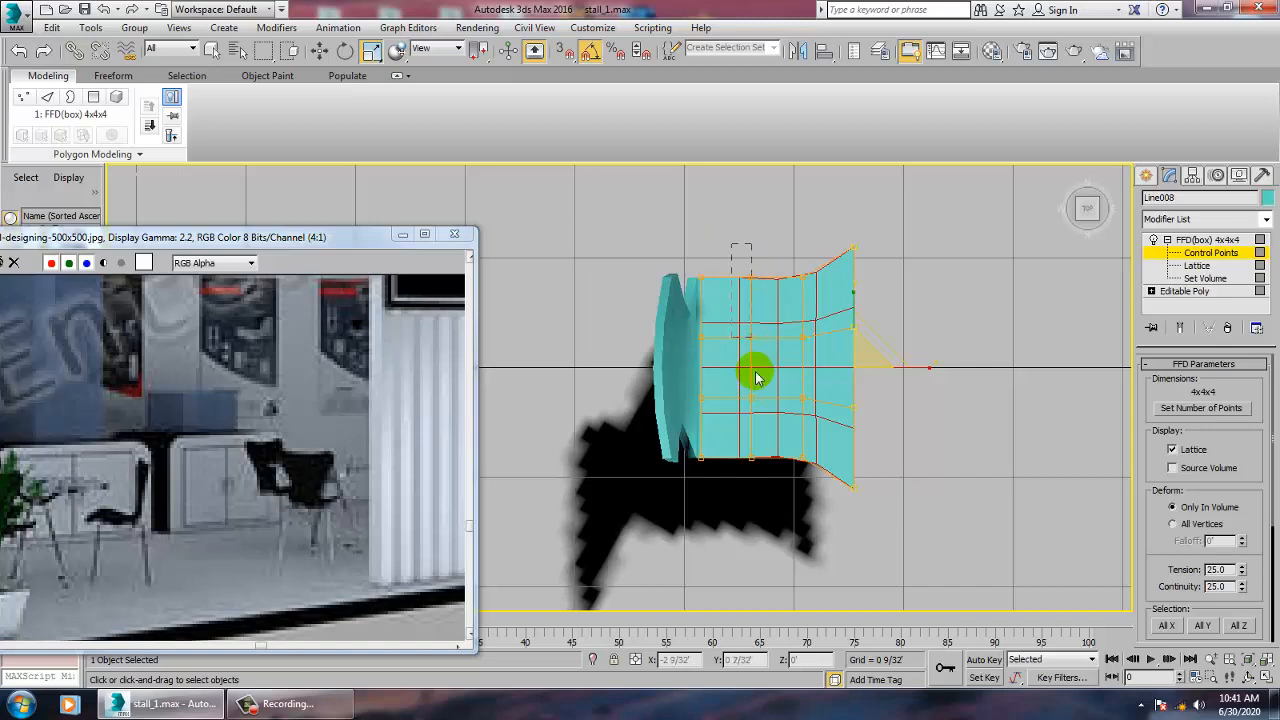
drag(770, 520, 771, 518)
drag(762, 315, 751, 314)
Step: Move the seat's middle front control points about 0 1/32' forward and about 0 1/32' down to curve the front edge
drag(840, 310, 932, 378)
key(w)
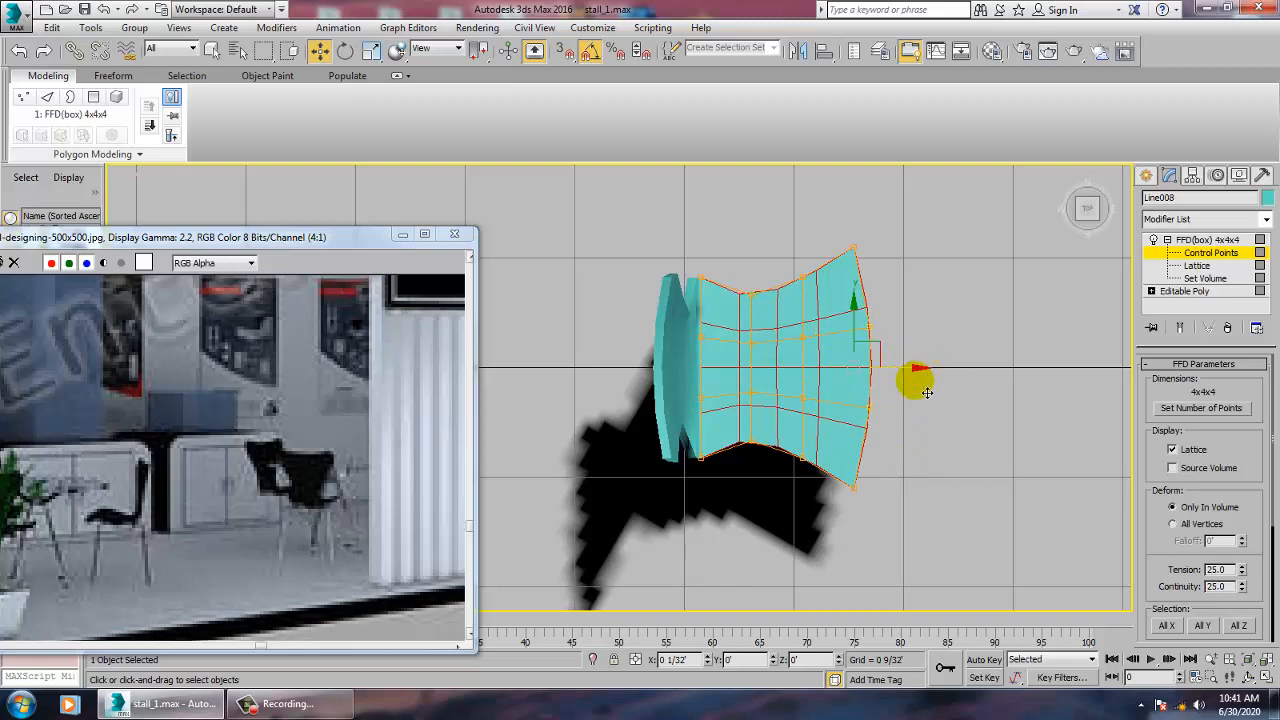
key(alt+w)
right_click(904, 494)
key(alt+w)
alt+middle_drag(894, 466, 779, 365)
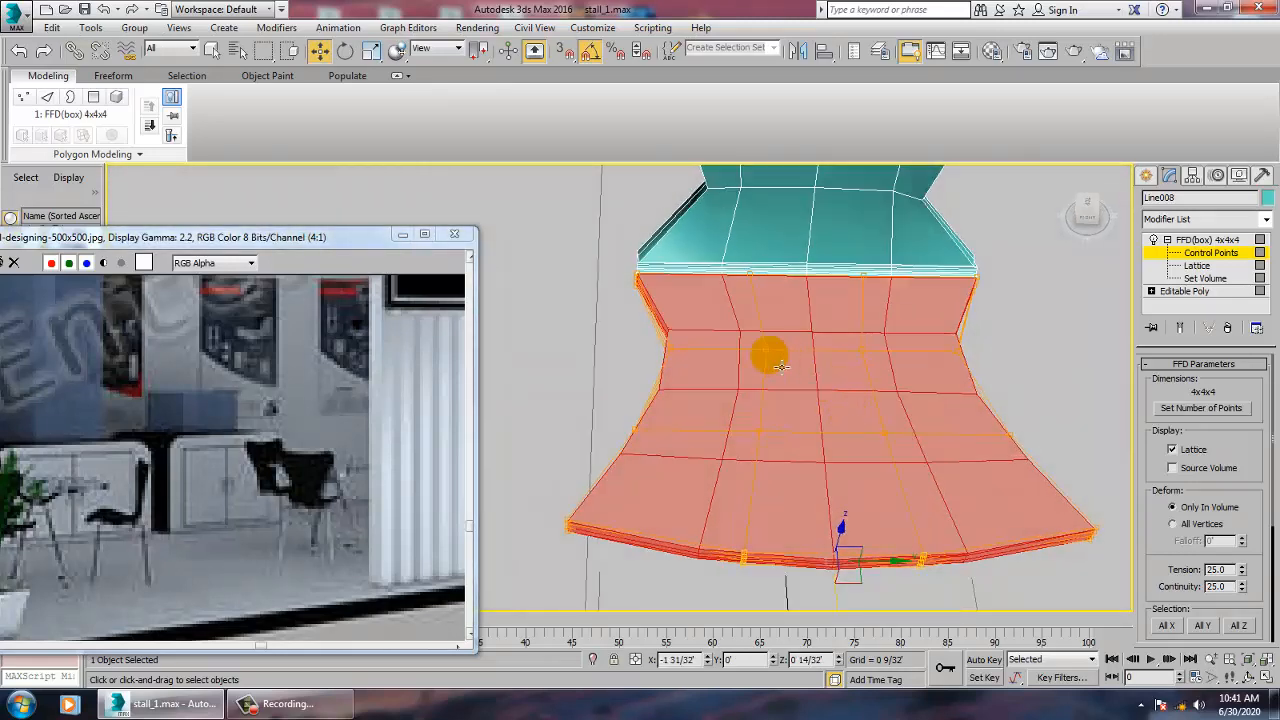
alt+middle_drag(908, 462, 862, 394)
drag(836, 374, 848, 389)
alt+middle_drag(971, 457, 770, 515)
drag(885, 483, 820, 470)
mouse_move(818, 470)
alt+middle_down()
mouse_move(923, 337)
mouse_move(891, 333)
mouse_move(882, 440)
mouse_move(828, 470)
alt+middle_up()
Step: Convert the reshaped chair shell to Editable Poly and reselect it as a whole object
right_click(760, 440)
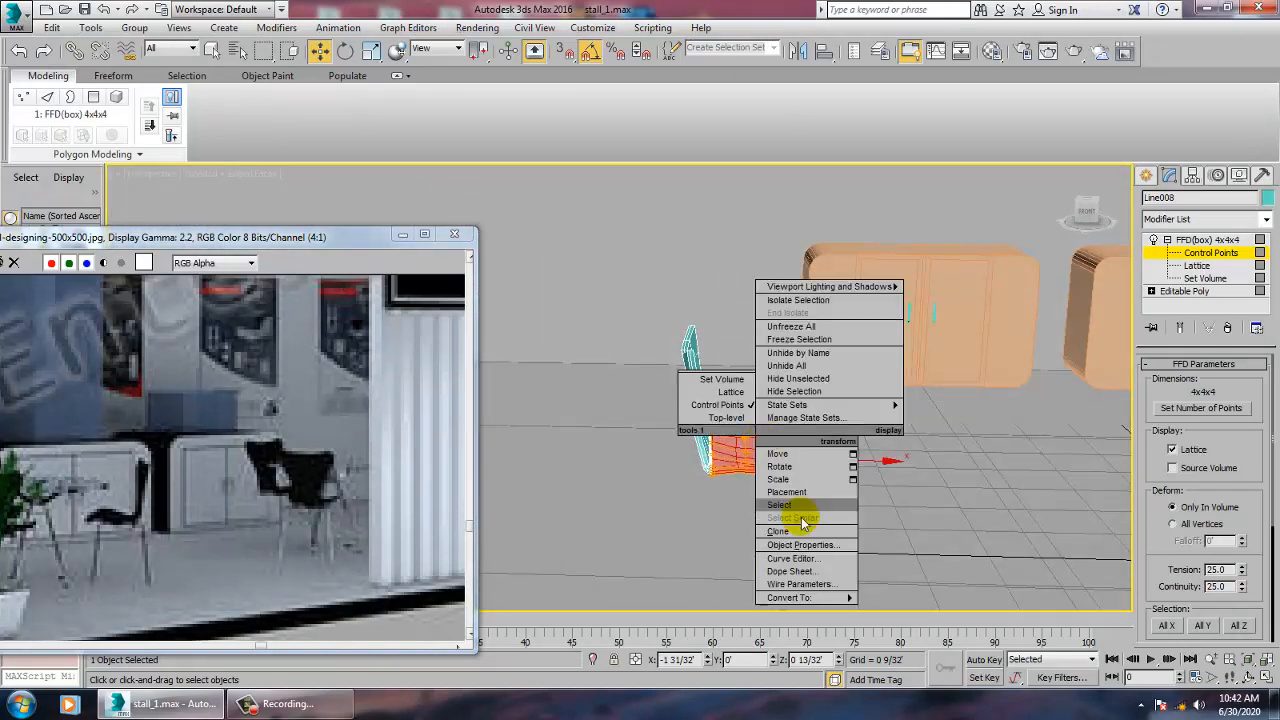
mouse_move(849, 600)
click(909, 611)
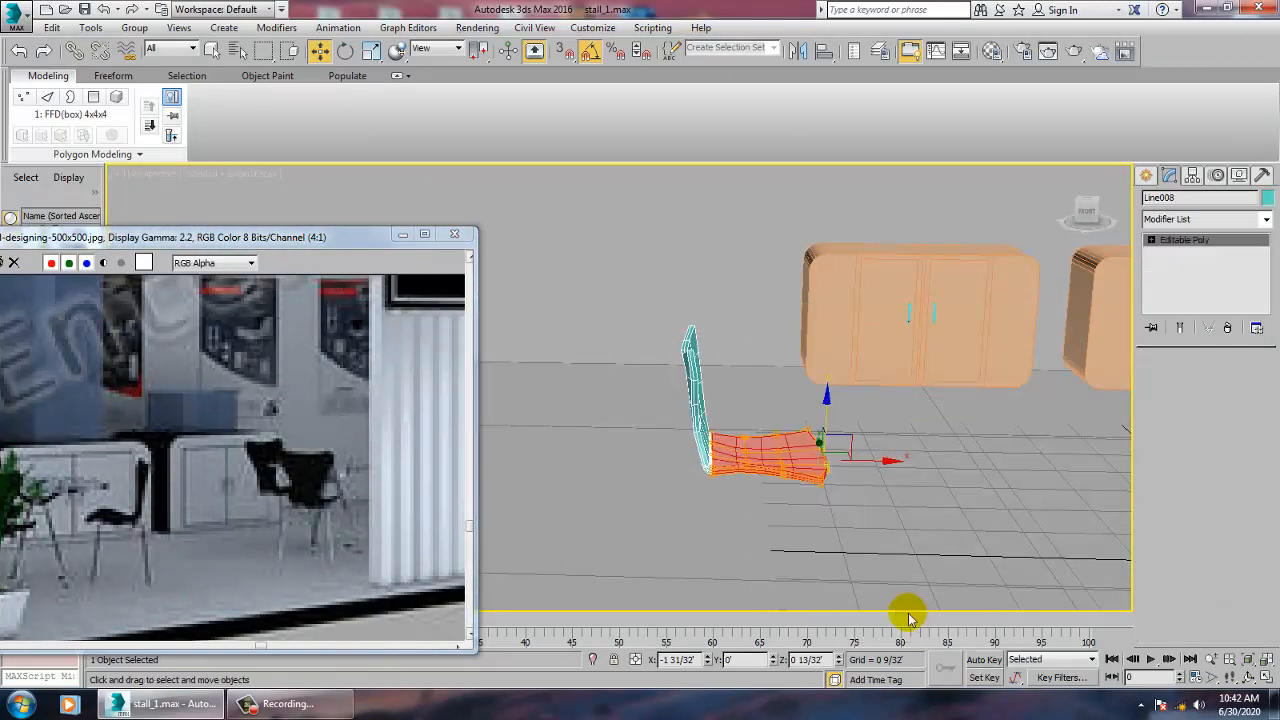
click(902, 522)
alt+middle_drag(901, 520, 792, 459)
click(792, 459)
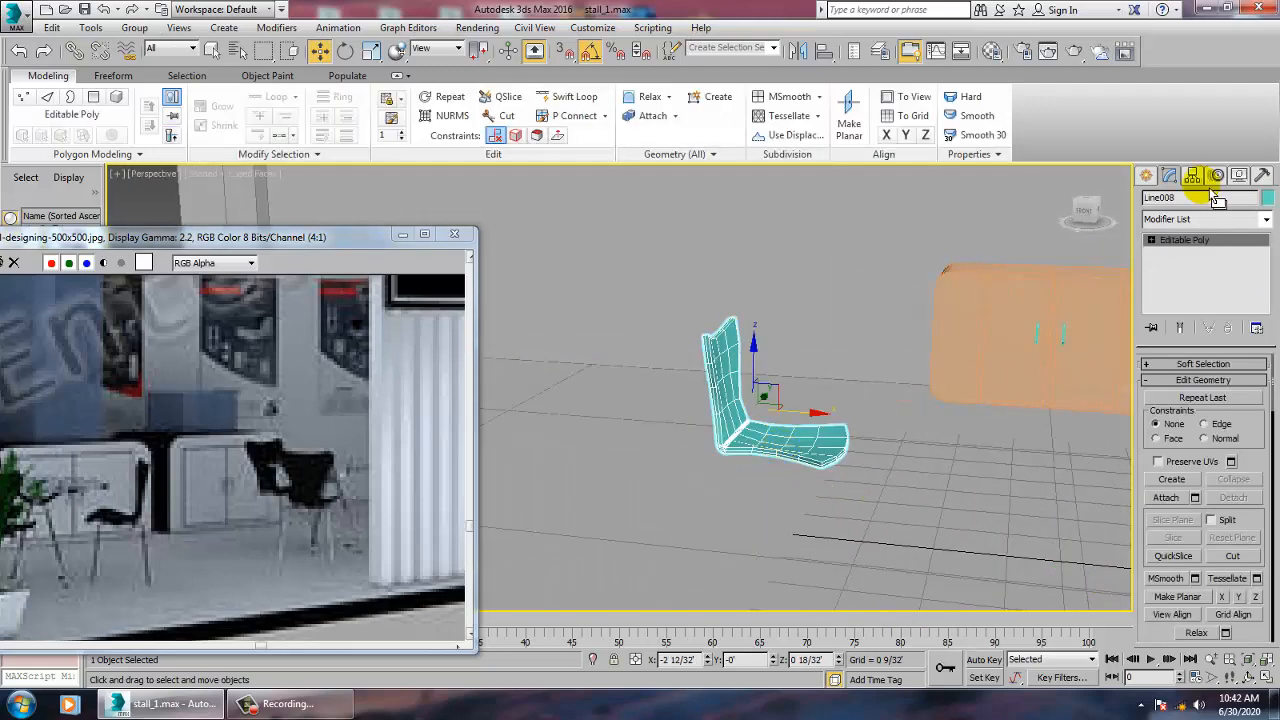
Step: Apply a MeshSmooth modifier to the chair shell
click(1172, 221)
scroll(1172, 272, down, 4)
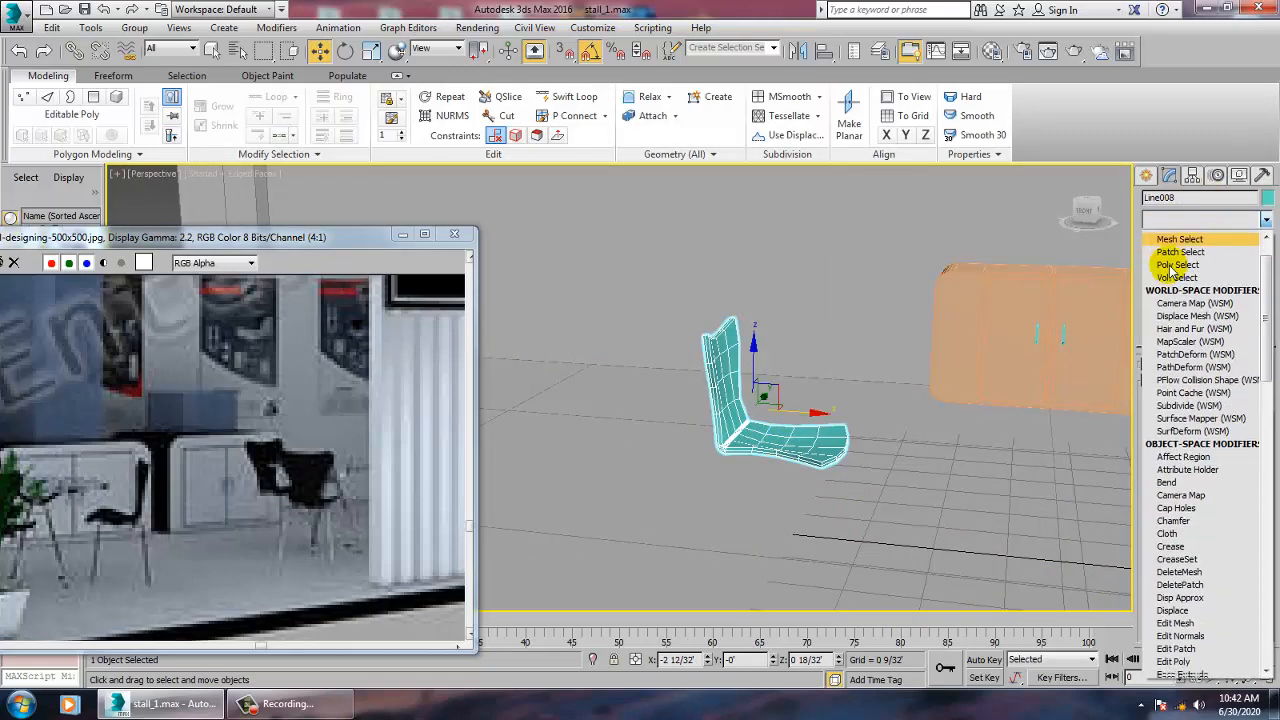
scroll(1172, 272, down, 12)
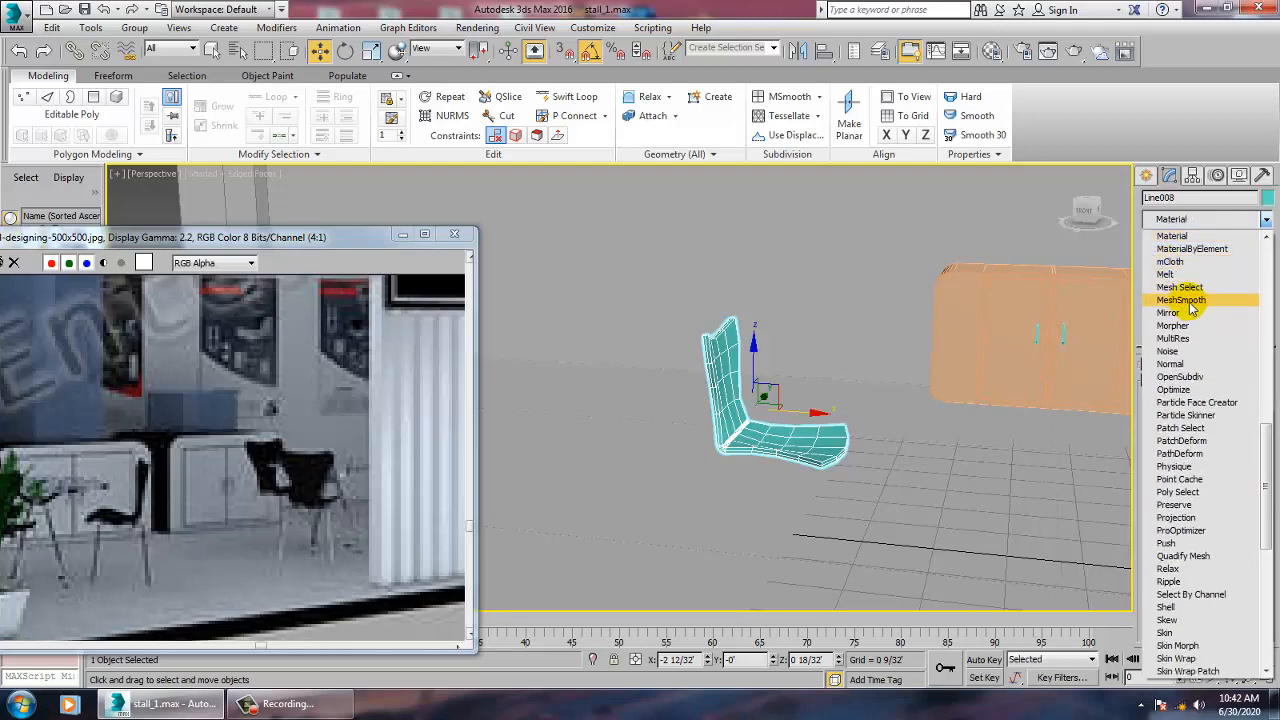
click(1181, 299)
alt+middle_drag(640, 386, 806, 430)
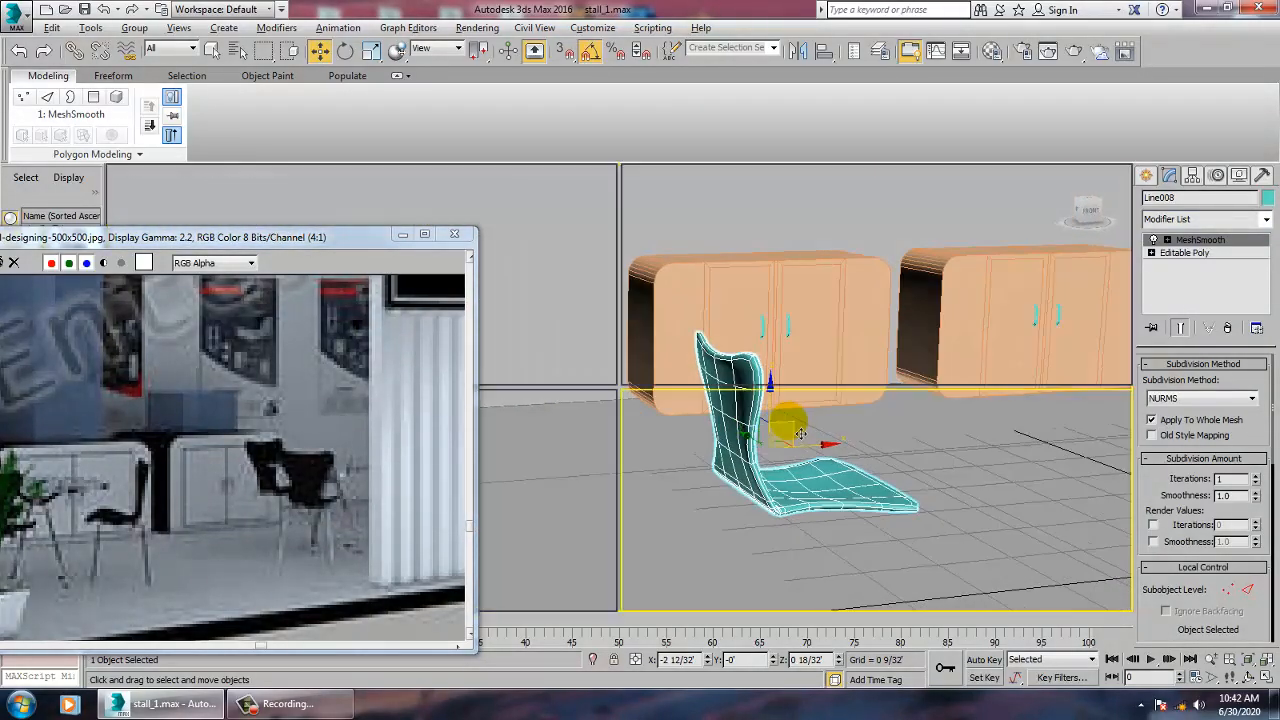
Step: Draw a Radial-rendered line from the floor up to the seat's underside, across it and back down to the floor as a pair of legs
key(alt+w)
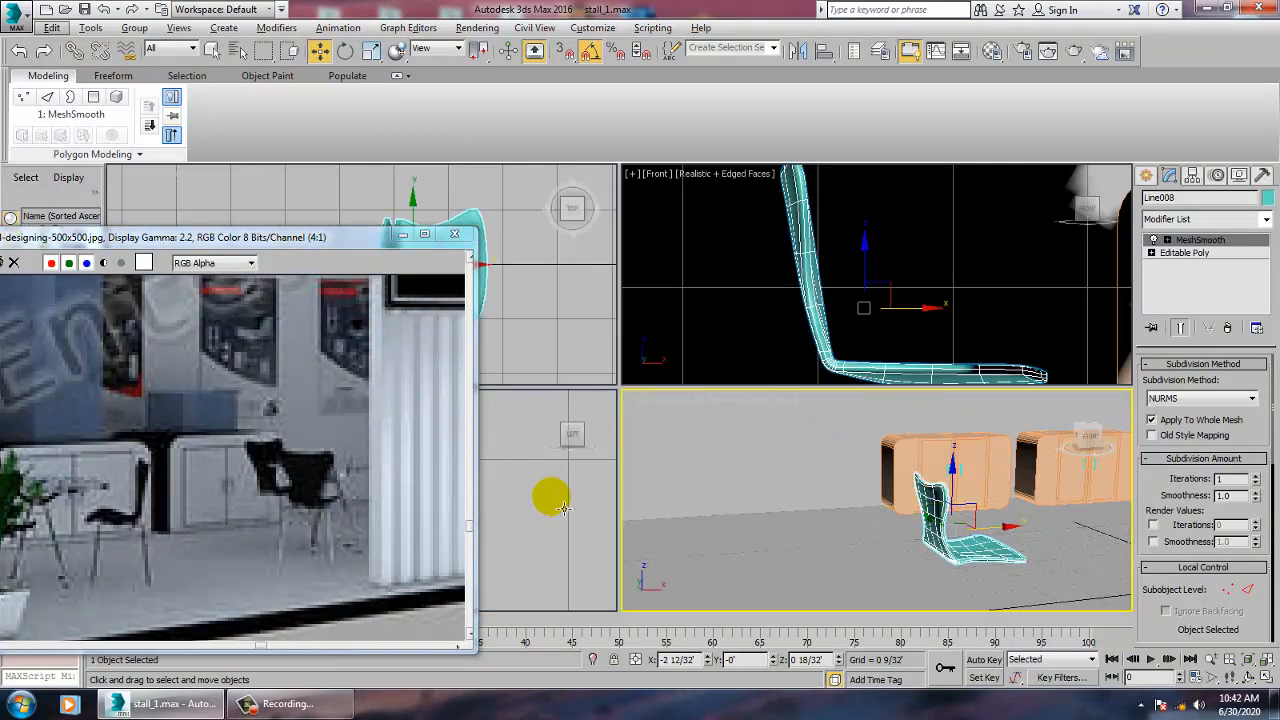
right_click(554, 497)
key(alt+w)
key(z)
scroll(692, 455, down, 7)
scroll(709, 452, up, 3)
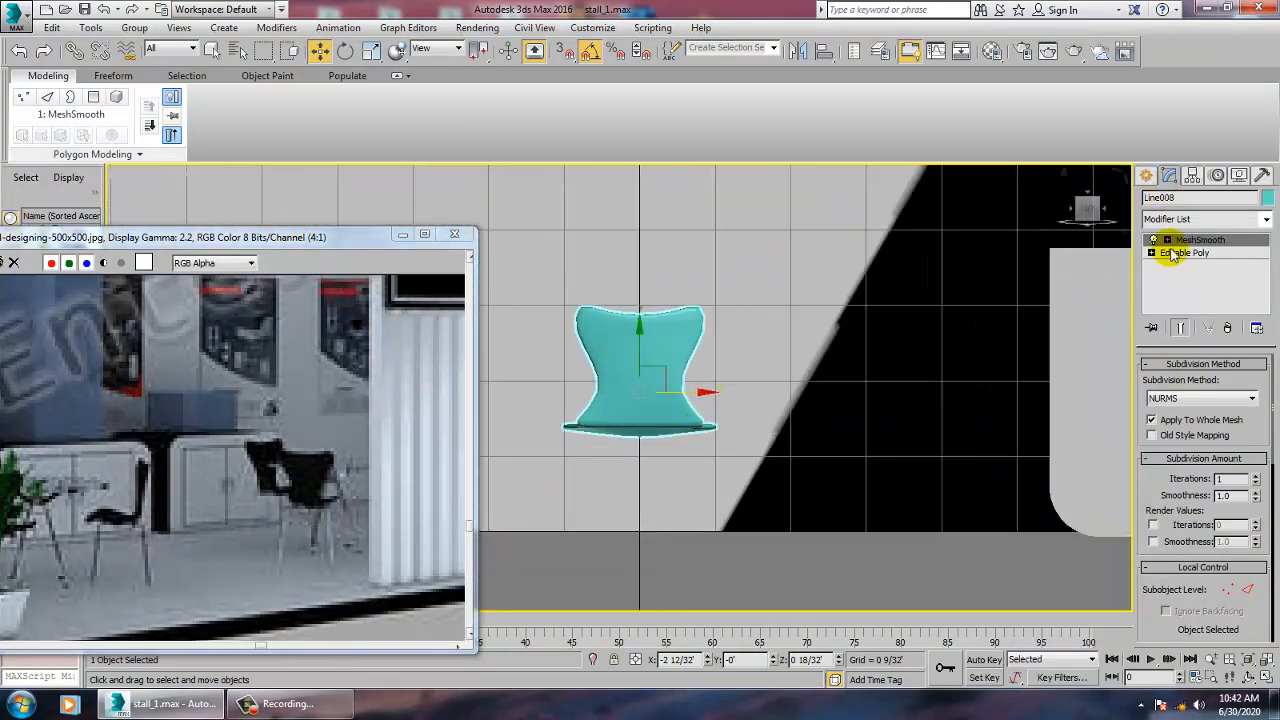
click(1147, 177)
click(1174, 290)
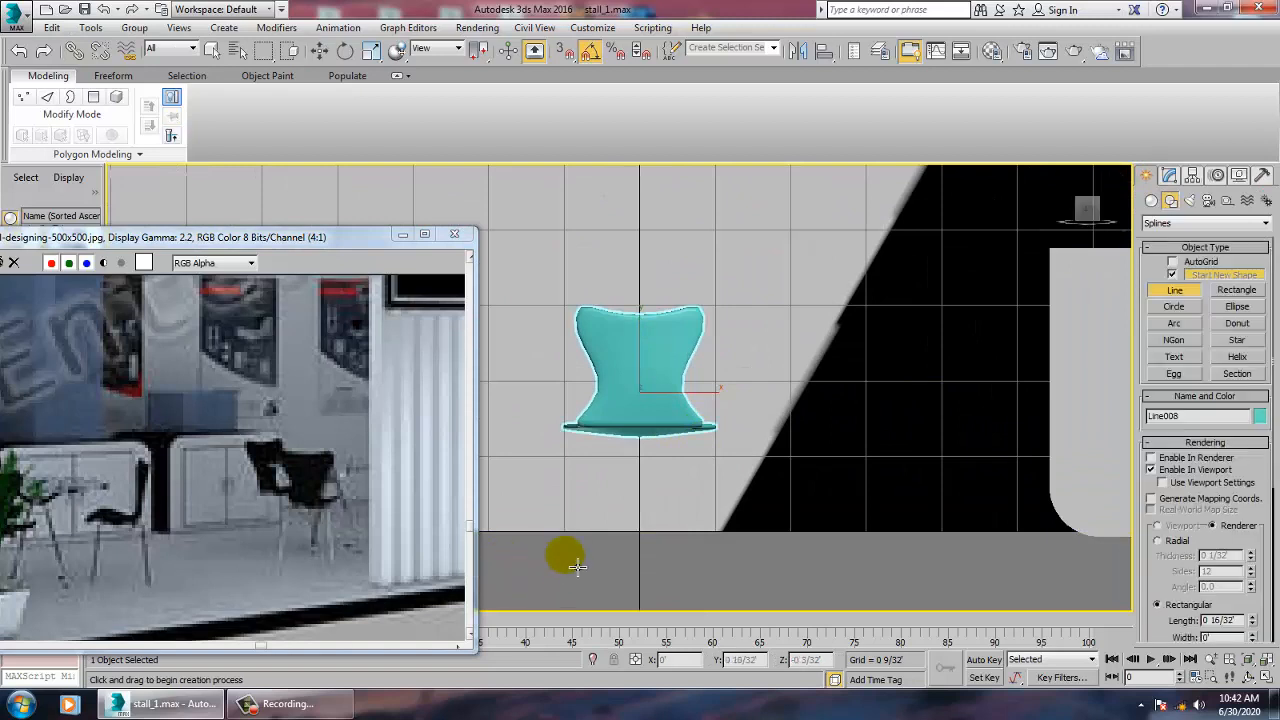
click(1163, 543)
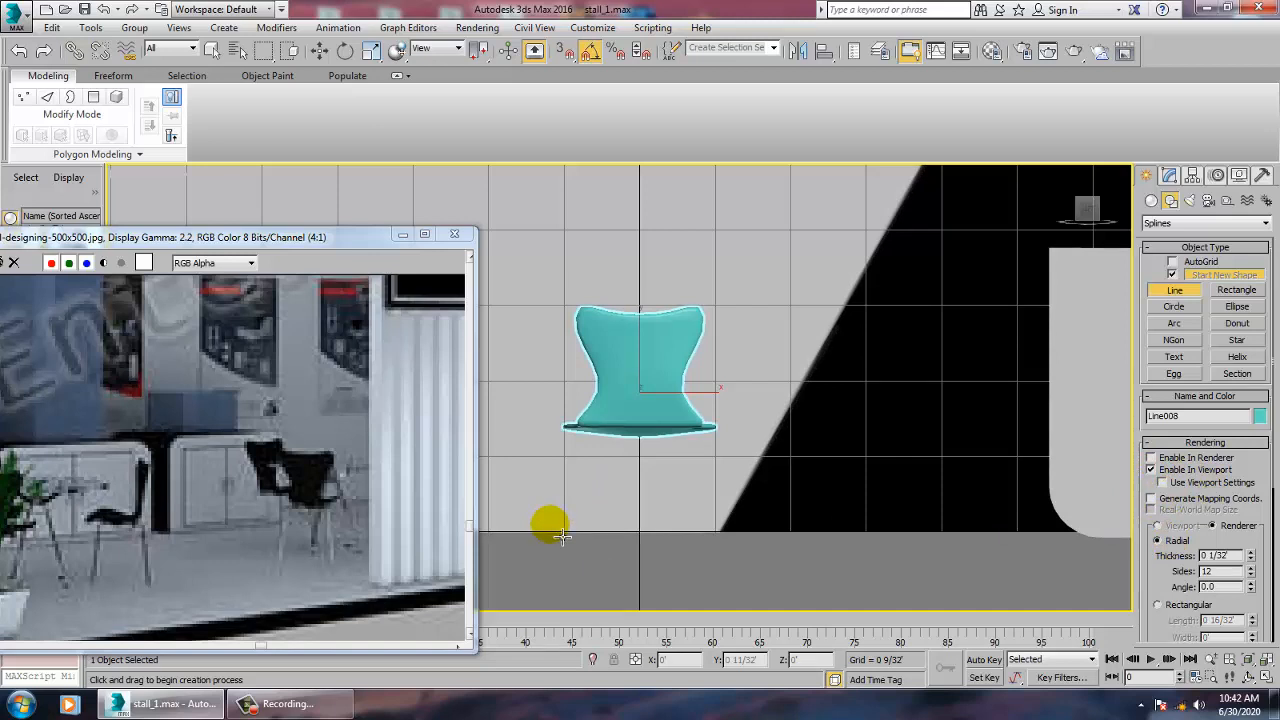
click(557, 531)
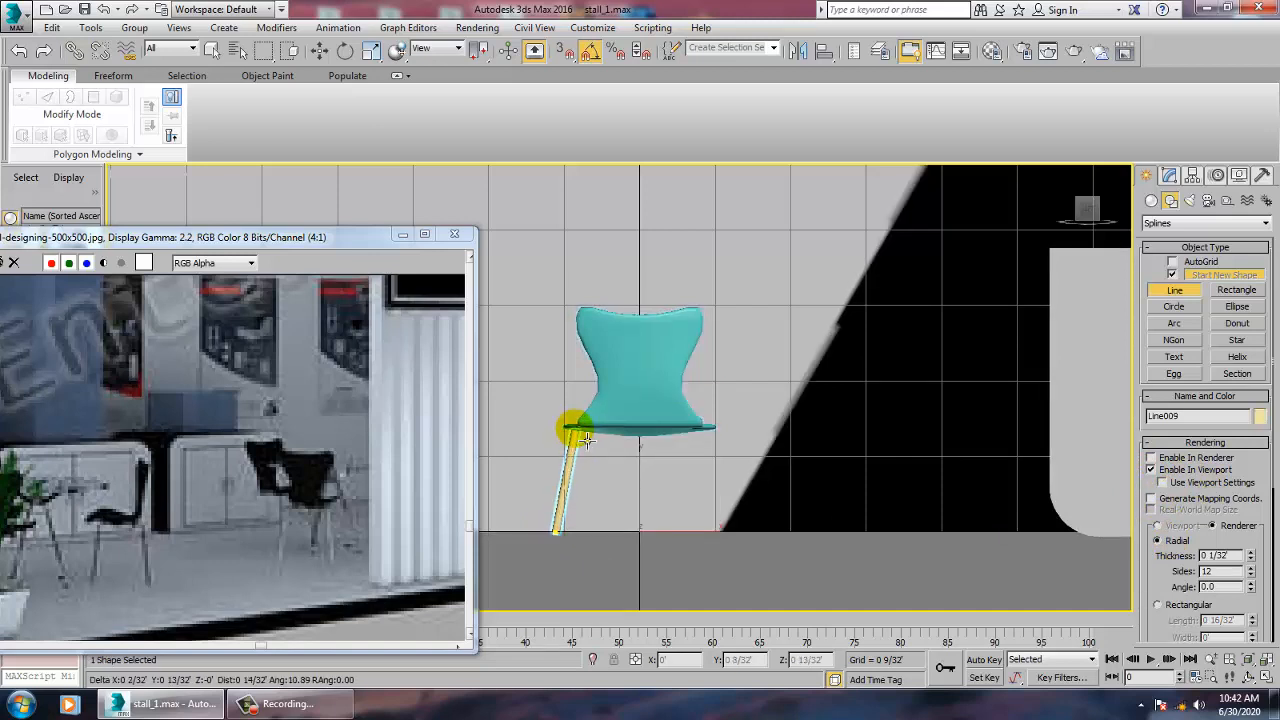
click(574, 431)
click(688, 430)
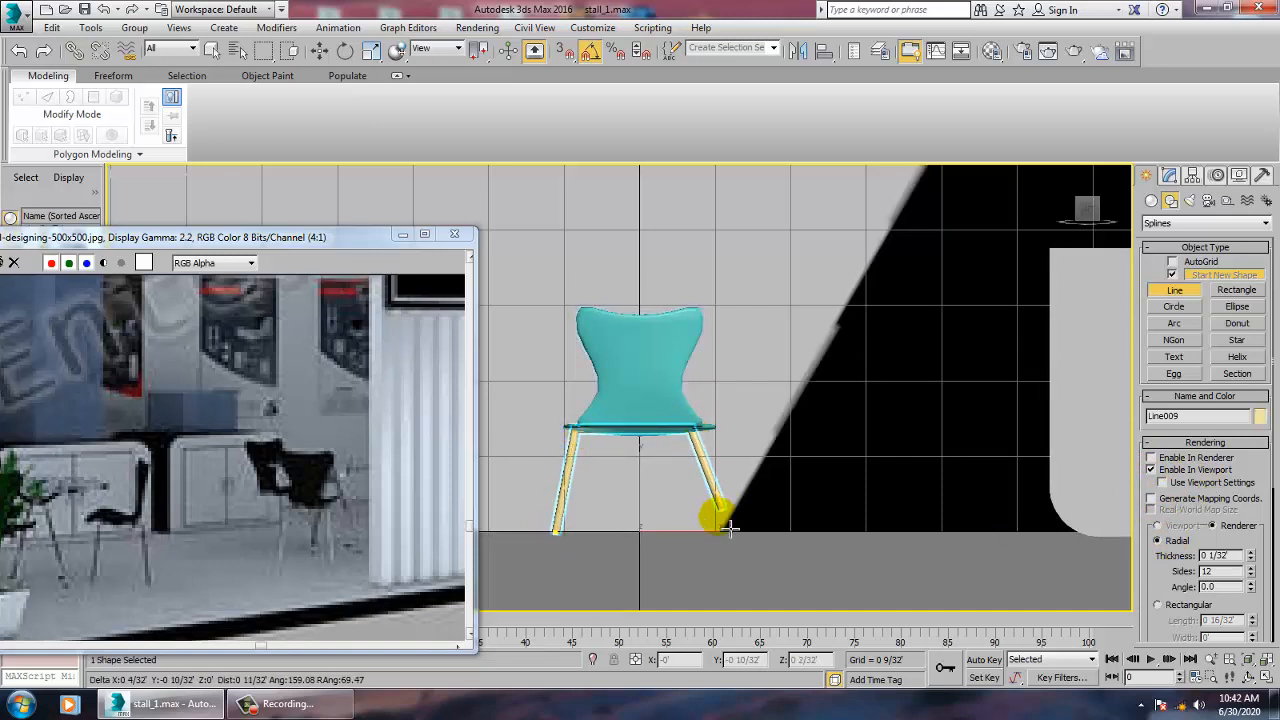
click(716, 533)
right_click(716, 533)
right_click(718, 535)
key(p)
key(z)
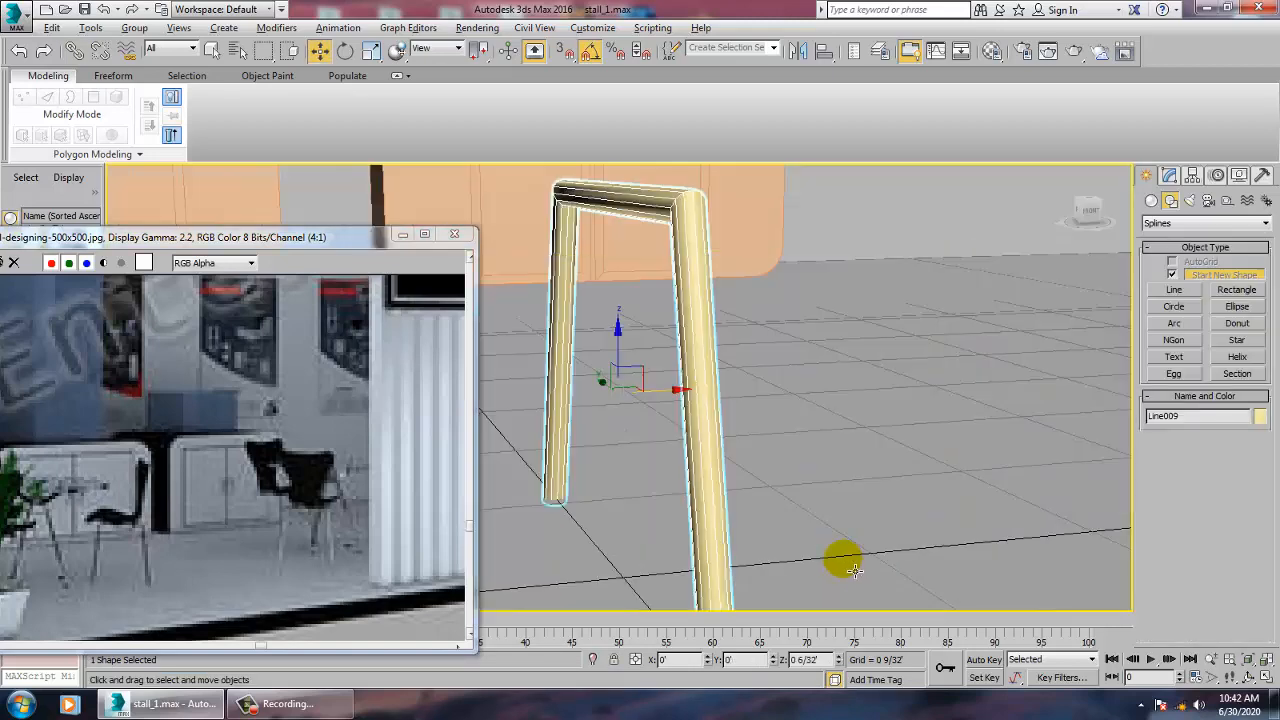
Step: Move the leg frame along X to -2 28/32', behind the chair shell
alt+middle_drag(843, 559, 800, 463)
scroll(794, 458, down, 5)
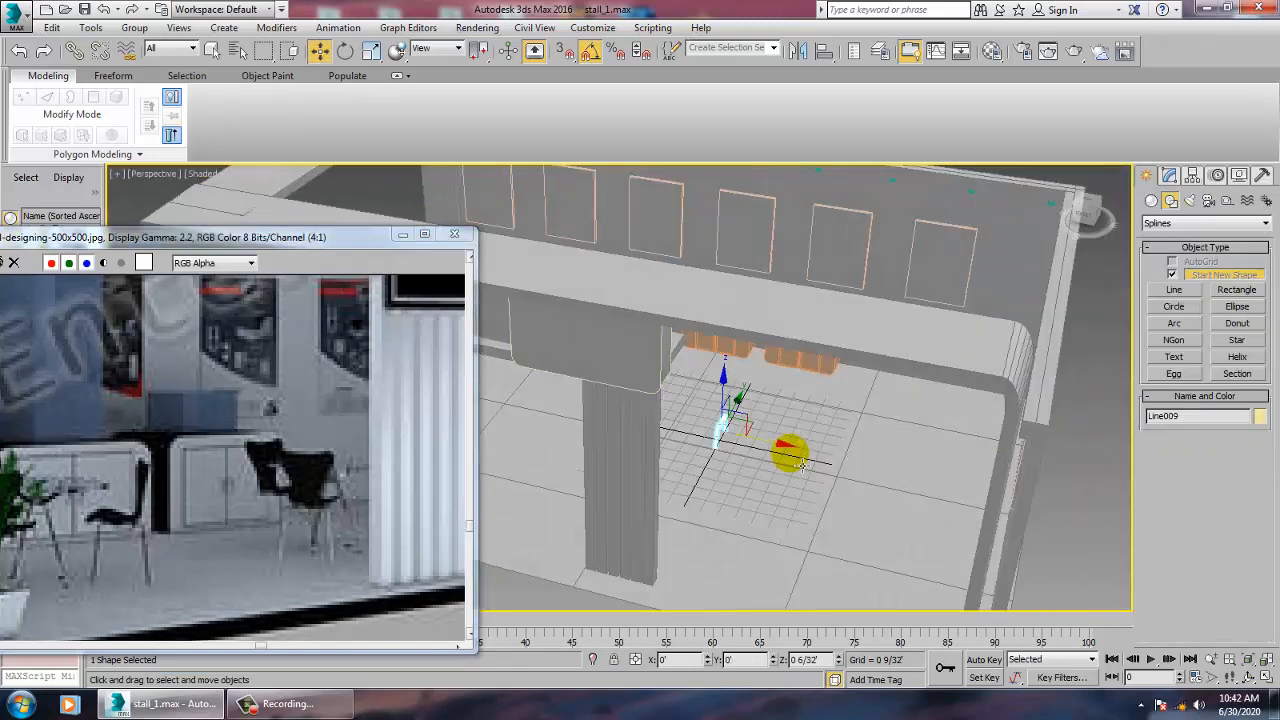
drag(781, 452, 623, 417)
key(z)
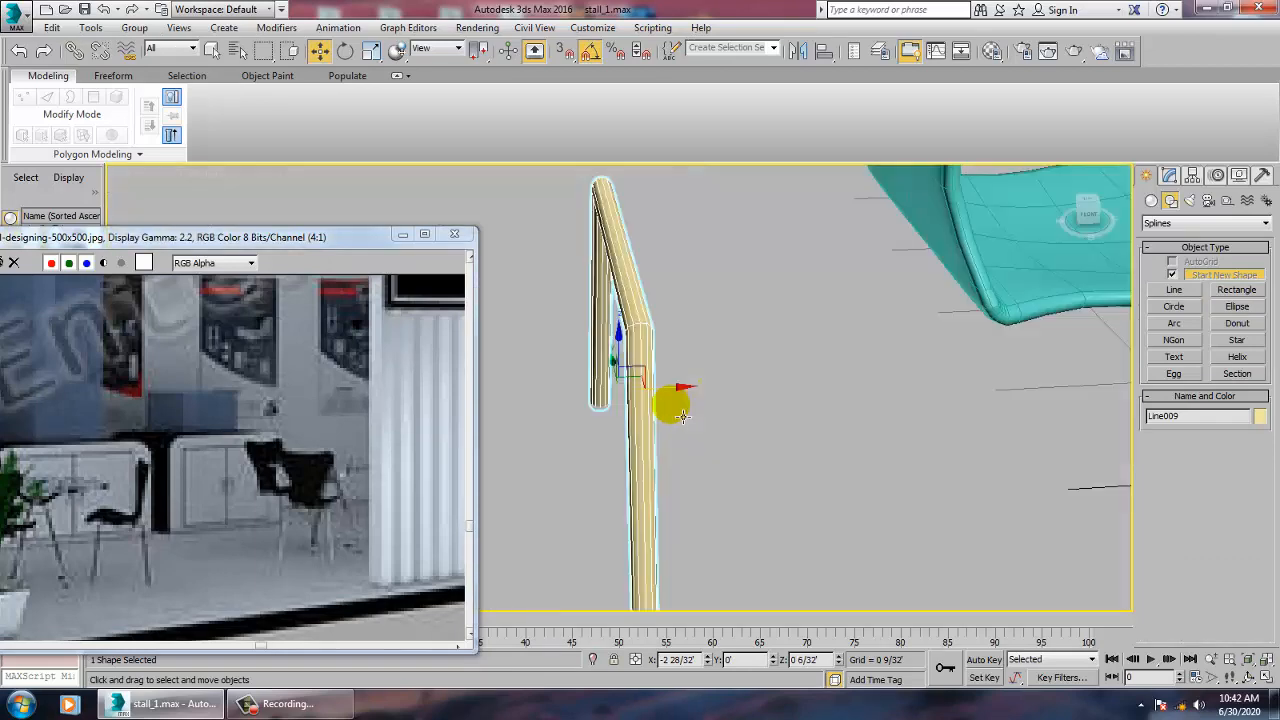
alt+middle_drag(674, 400, 722, 413)
scroll(722, 413, down, 5)
scroll(728, 402, up, 5)
Step: Fillet the two upper corner vertices of the leg frame into small rounded bends
key(1)
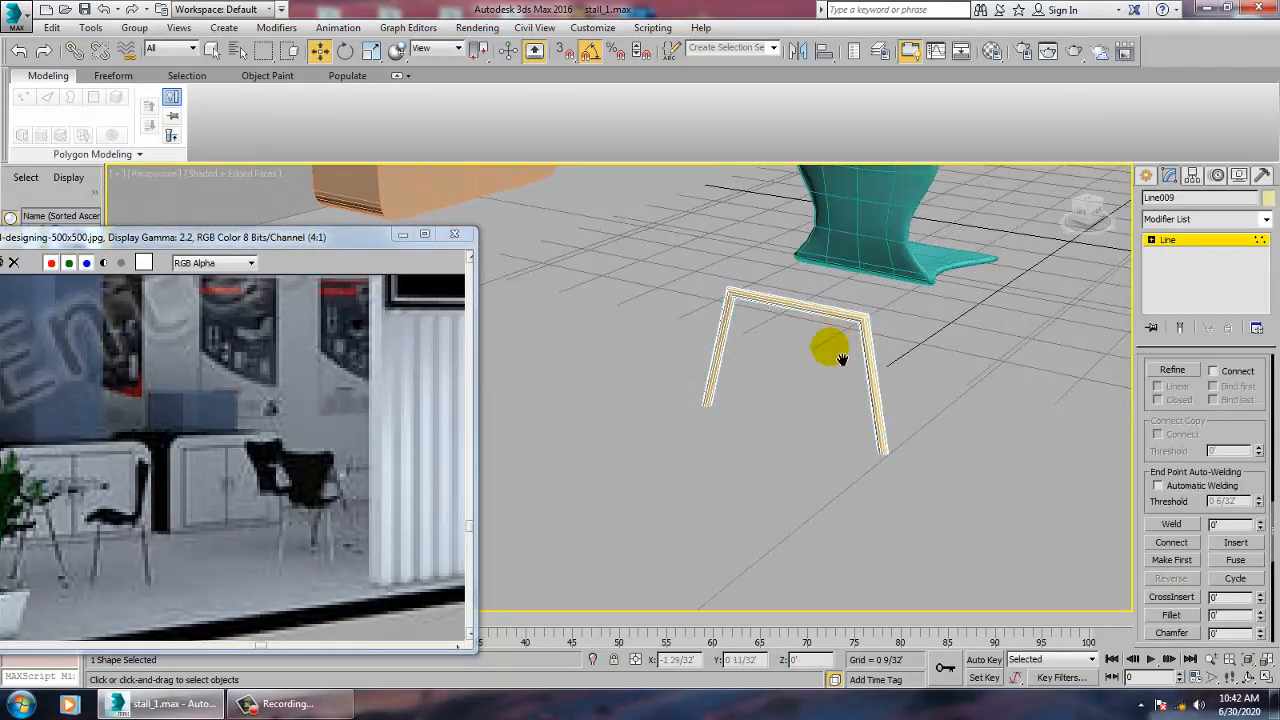
alt+middle_drag(842, 358, 866, 431)
click(660, 420)
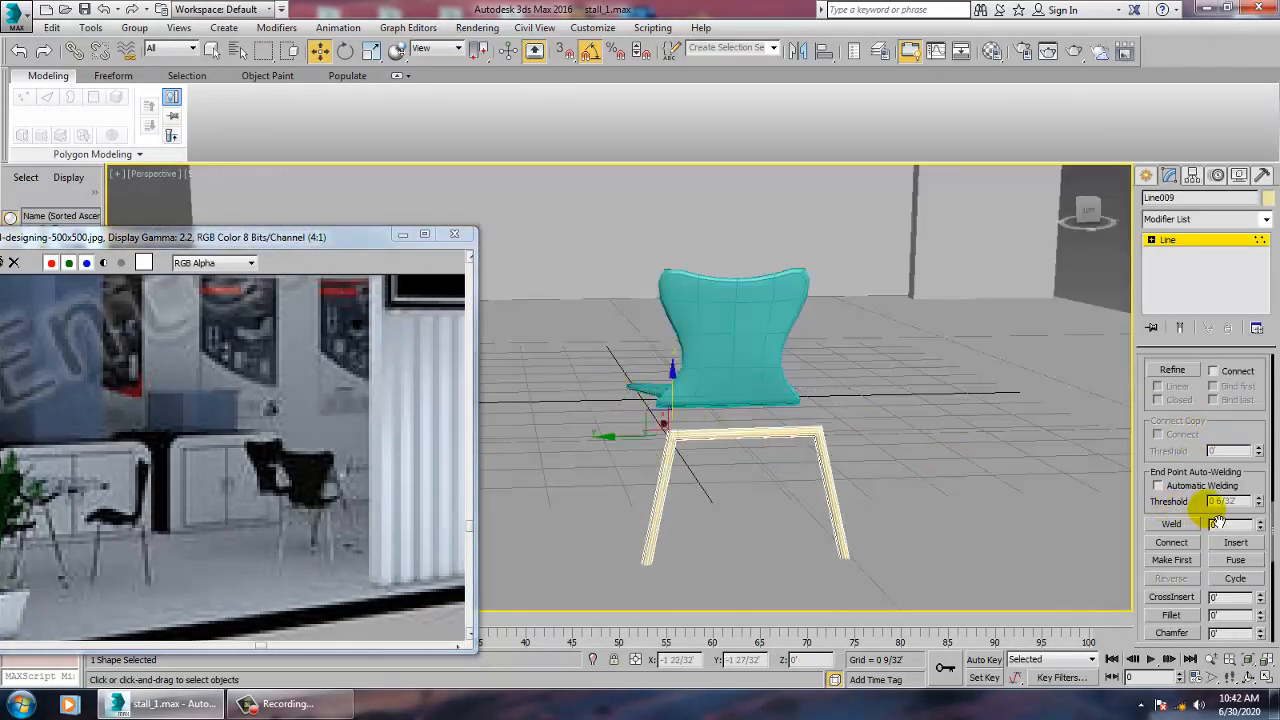
click(1172, 616)
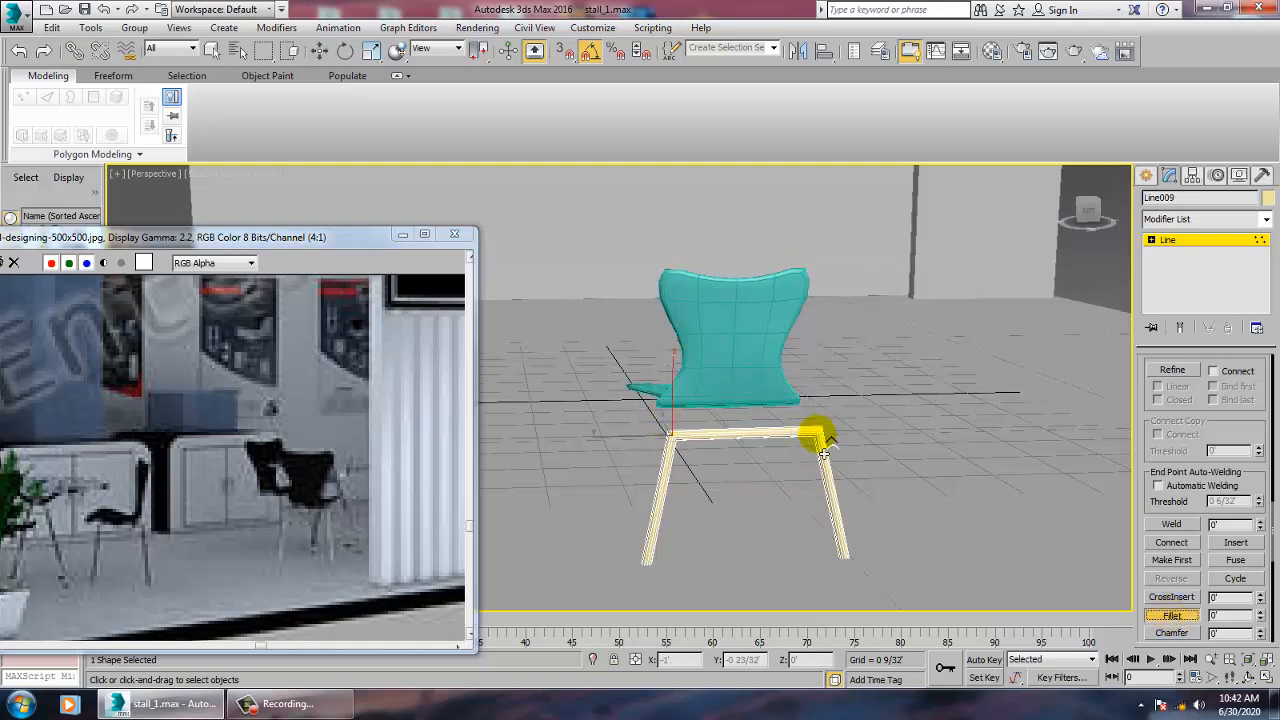
drag(822, 452, 822, 449)
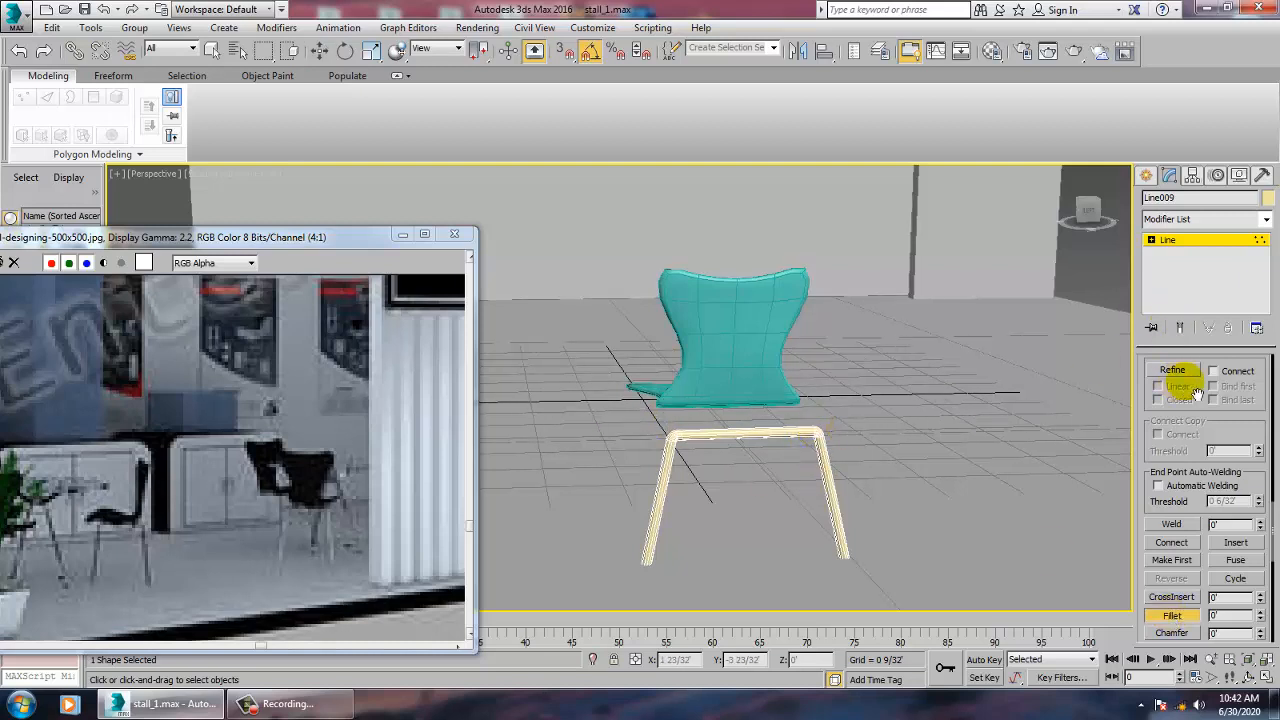
key(w)
Step: Reduce the leg frame's Radial rendering thickness to a displayed 0' and leave vertex editing
scroll(1209, 416, up, 3)
scroll(1240, 540, up, 5)
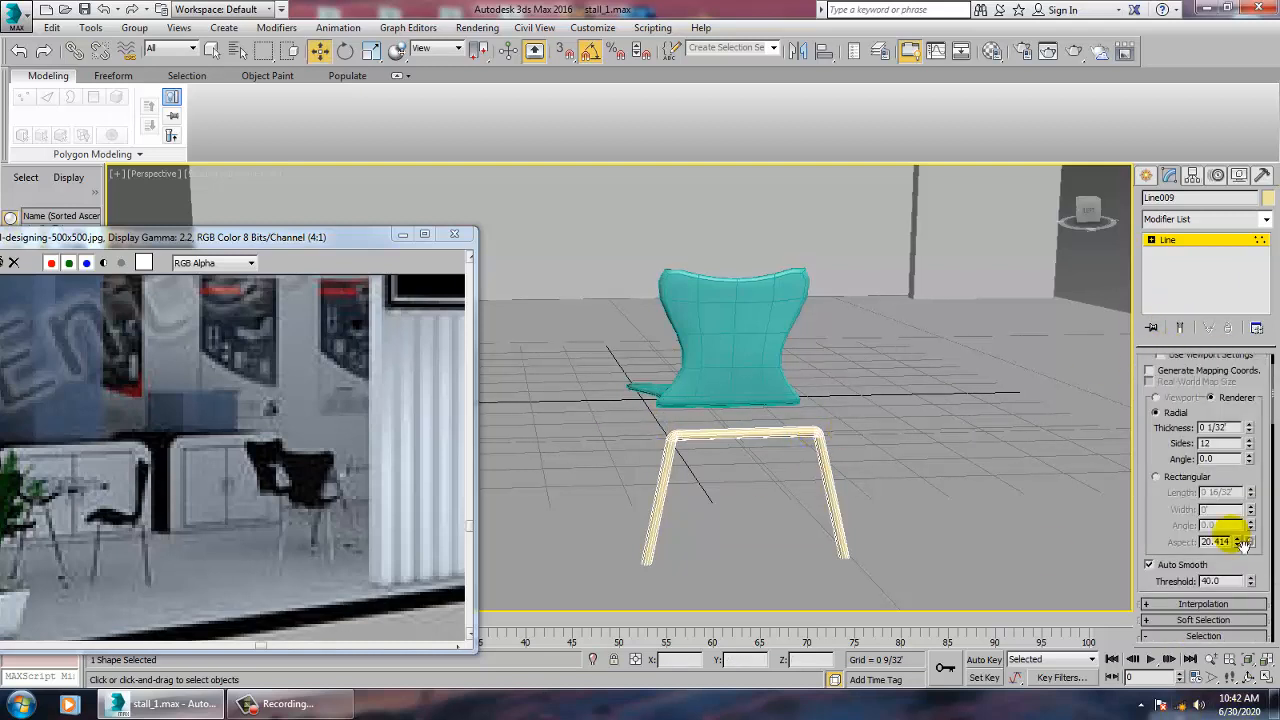
drag(1250, 430, 1268, 458)
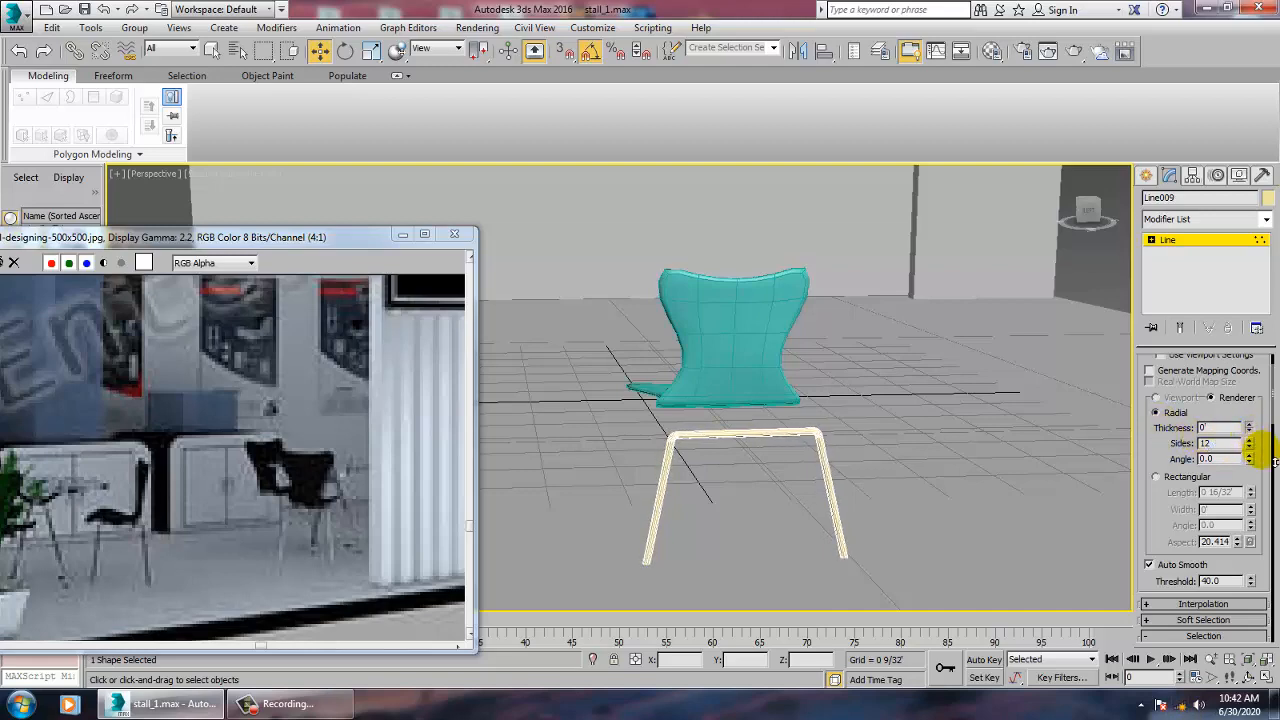
alt+middle_drag(806, 434, 806, 468)
click(1200, 240)
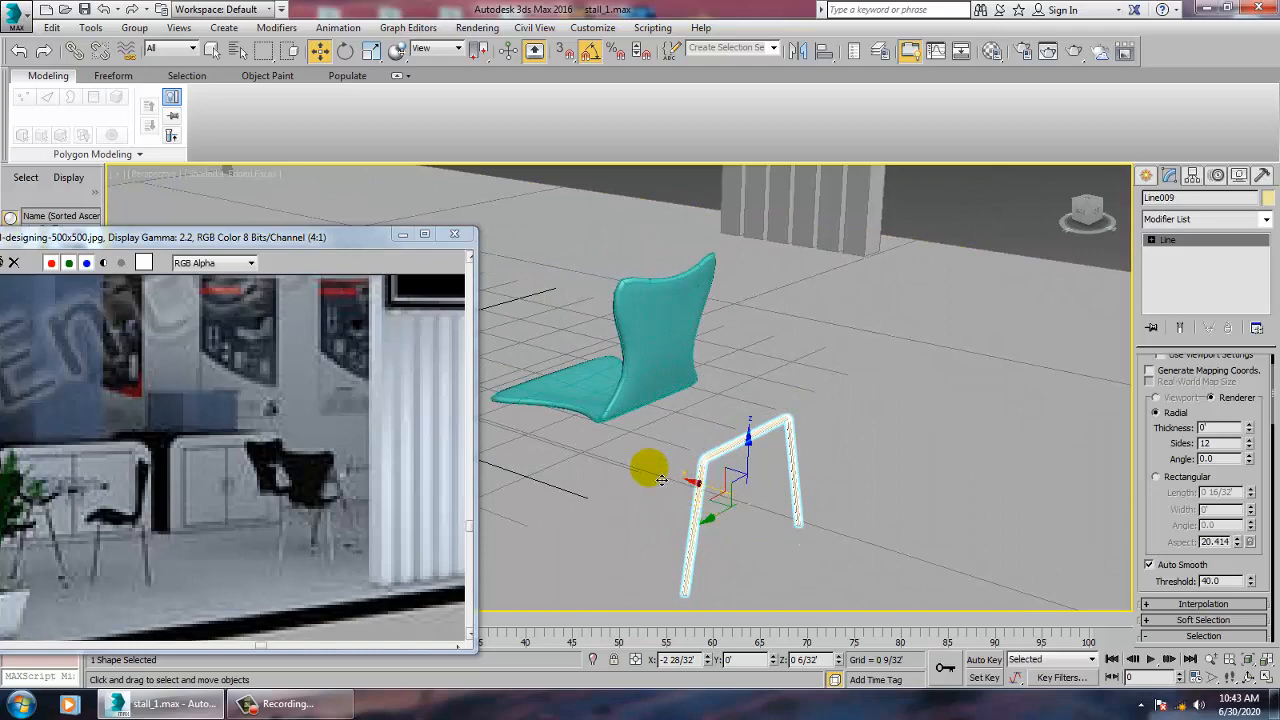
Step: Place the leg frame under the seat's rear edge and tilt it slightly so its feet point backward, with angle snap off
alt+middle_drag(661, 480, 514, 449)
alt+middle_drag(911, 374, 735, 359)
key(e)
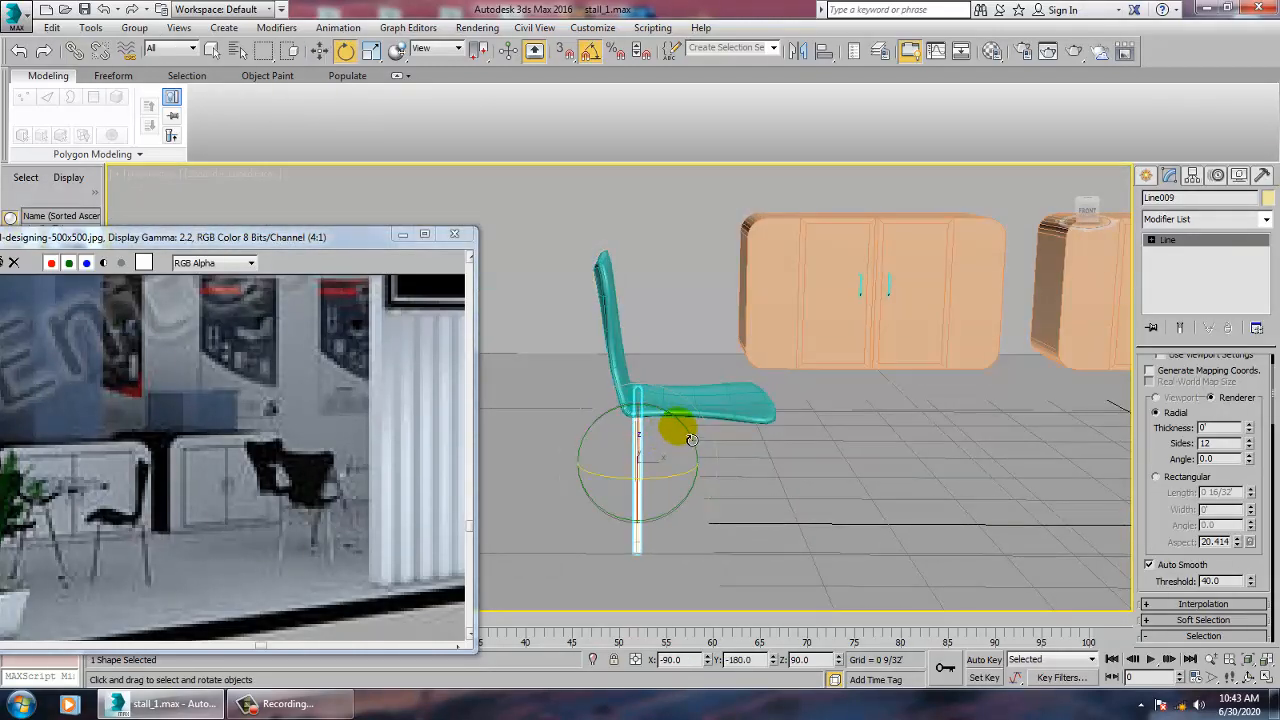
drag(681, 425, 671, 414)
key(ctrl+z)
click(596, 51)
key(w)
drag(682, 463, 672, 463)
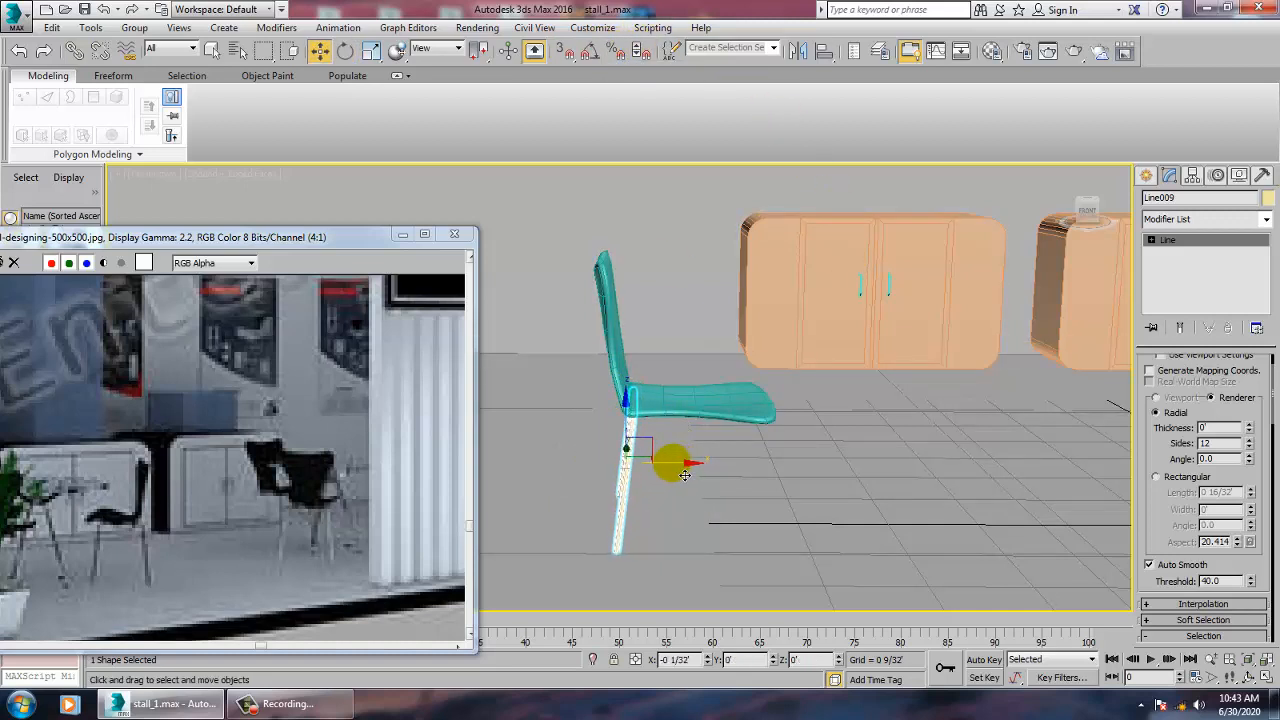
Step: Adjust the rear leg frame's vertices slightly inward so the legs fit the seat's width
alt+middle_drag(684, 475, 549, 440)
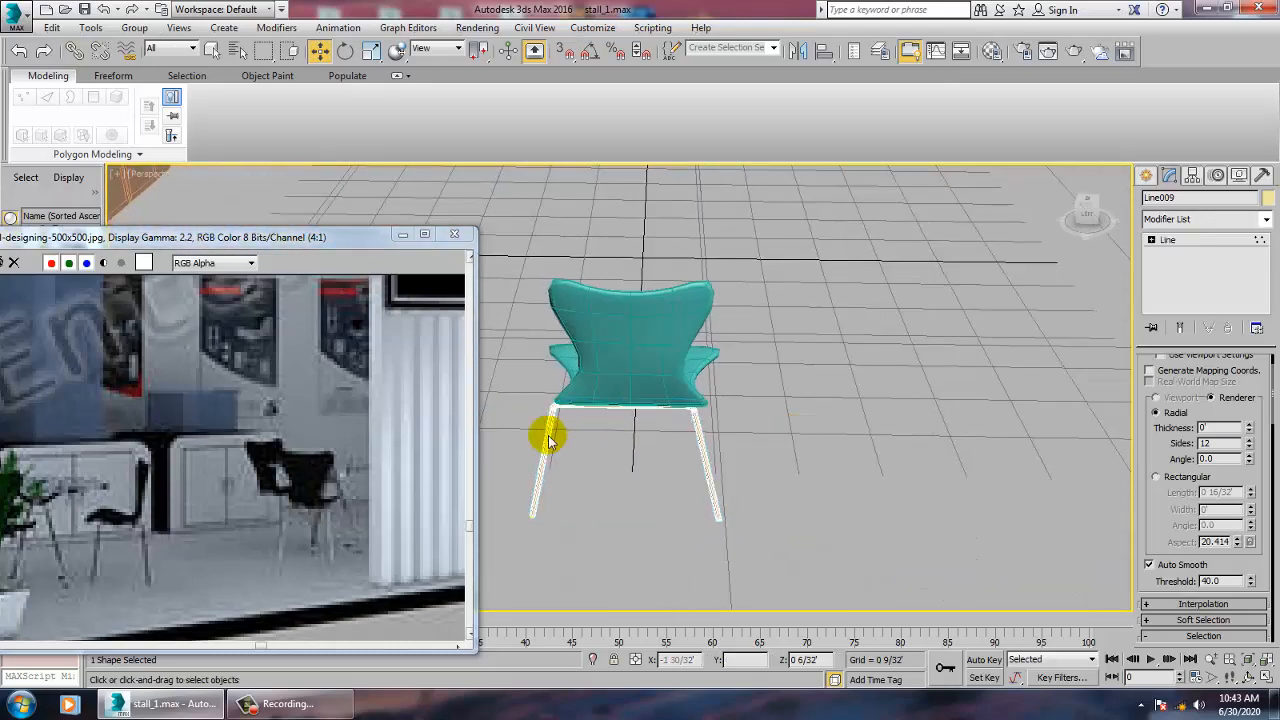
key(1)
drag(523, 388, 629, 633)
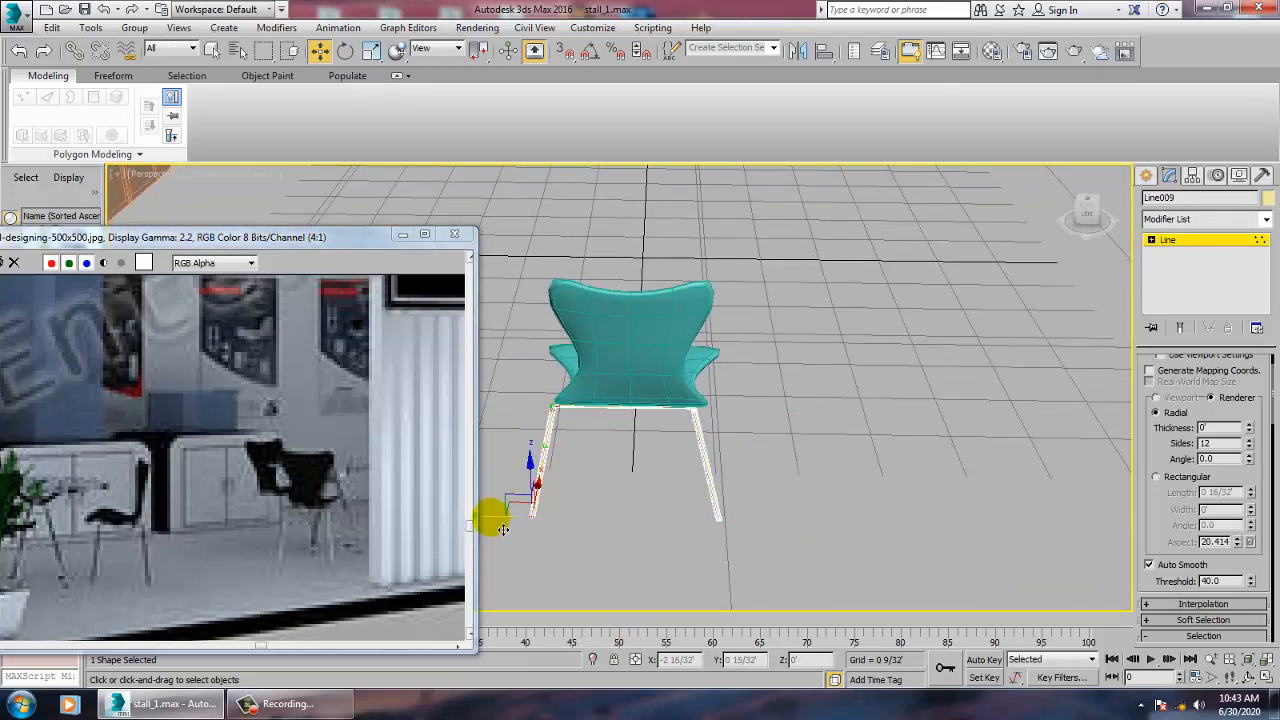
drag(509, 530, 513, 529)
drag(670, 392, 775, 600)
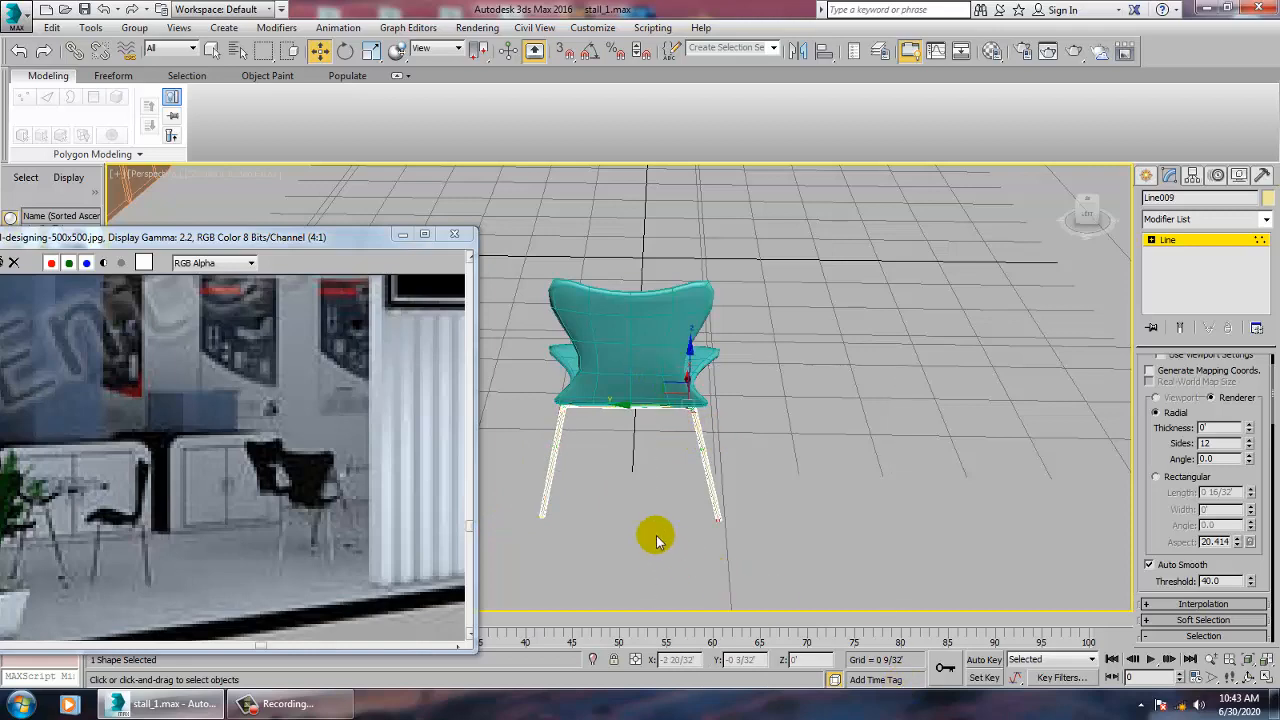
click(1208, 240)
Step: Mirror the leg frame about X as a copy and move the copy along X to -2', under the seat's front
alt+middle_drag(880, 358, 738, 344)
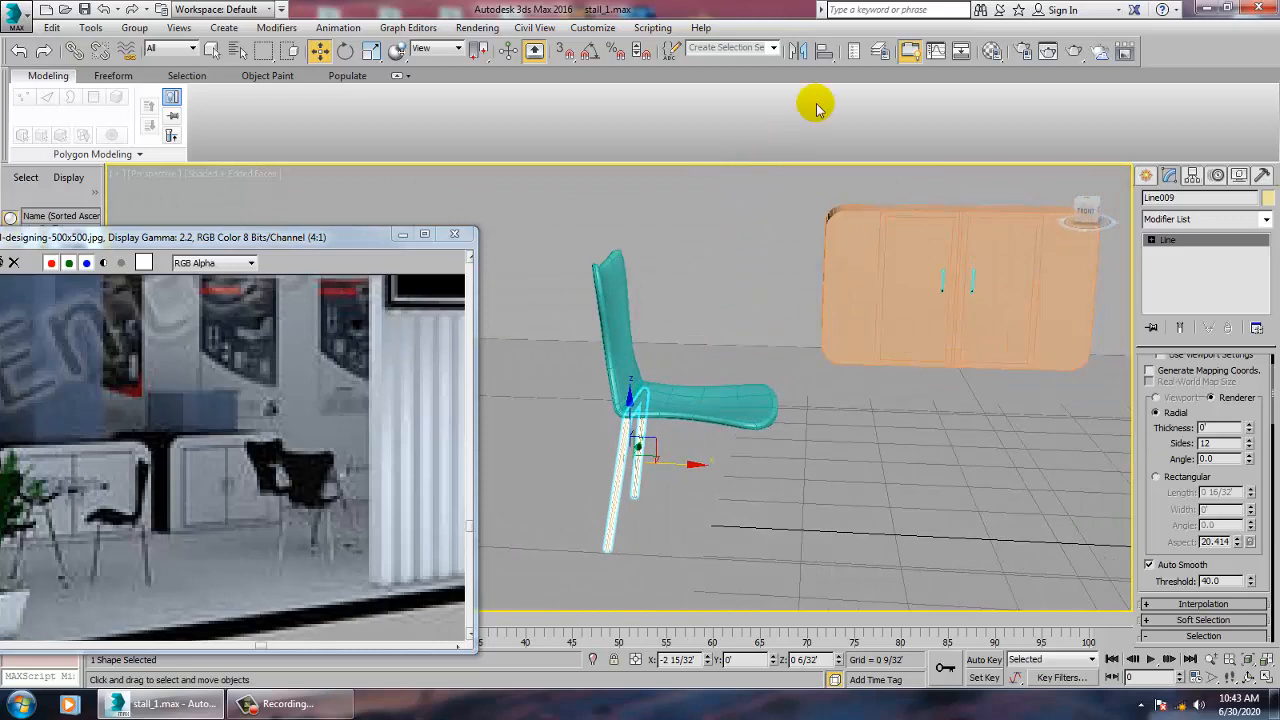
click(797, 52)
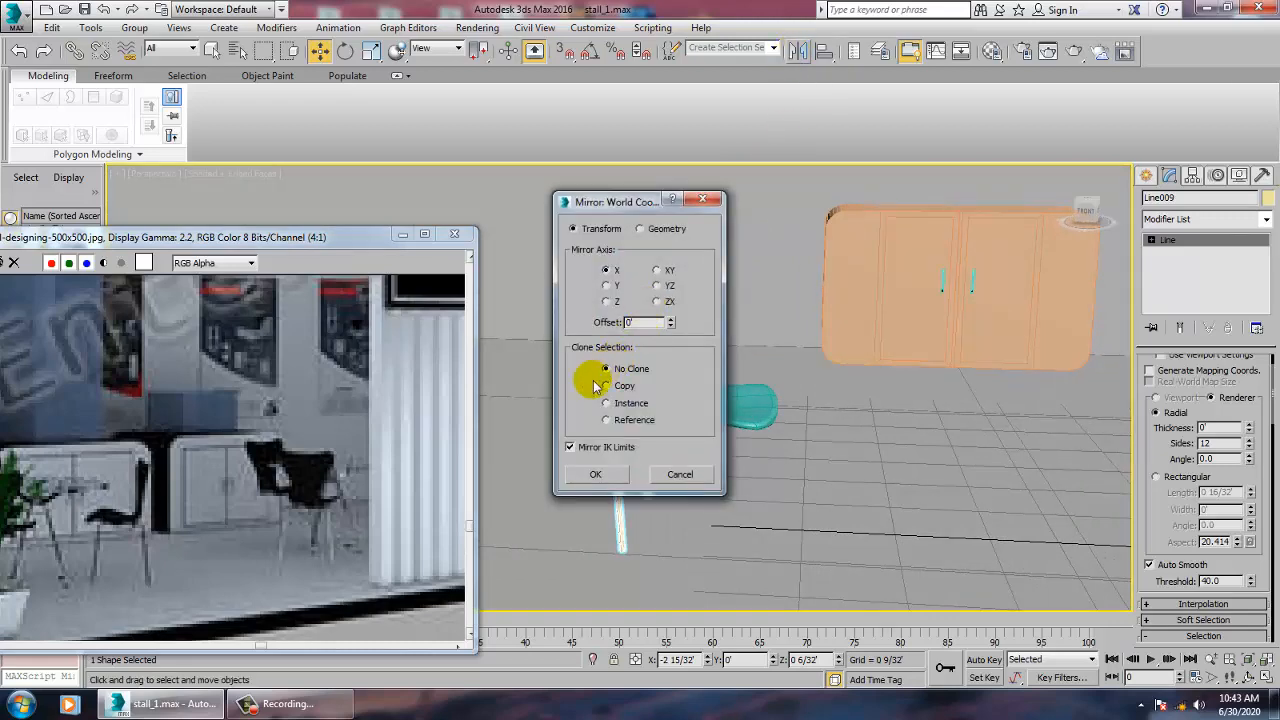
click(605, 385)
click(614, 476)
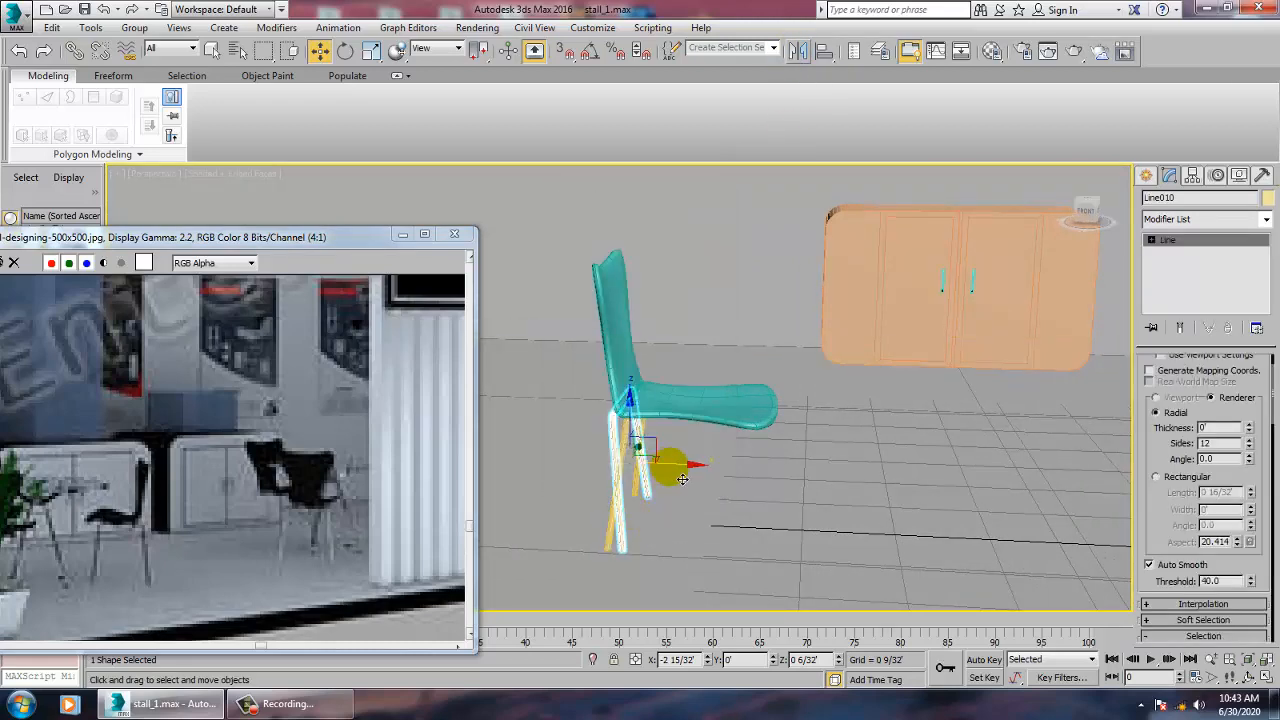
drag(605, 535, 812, 506)
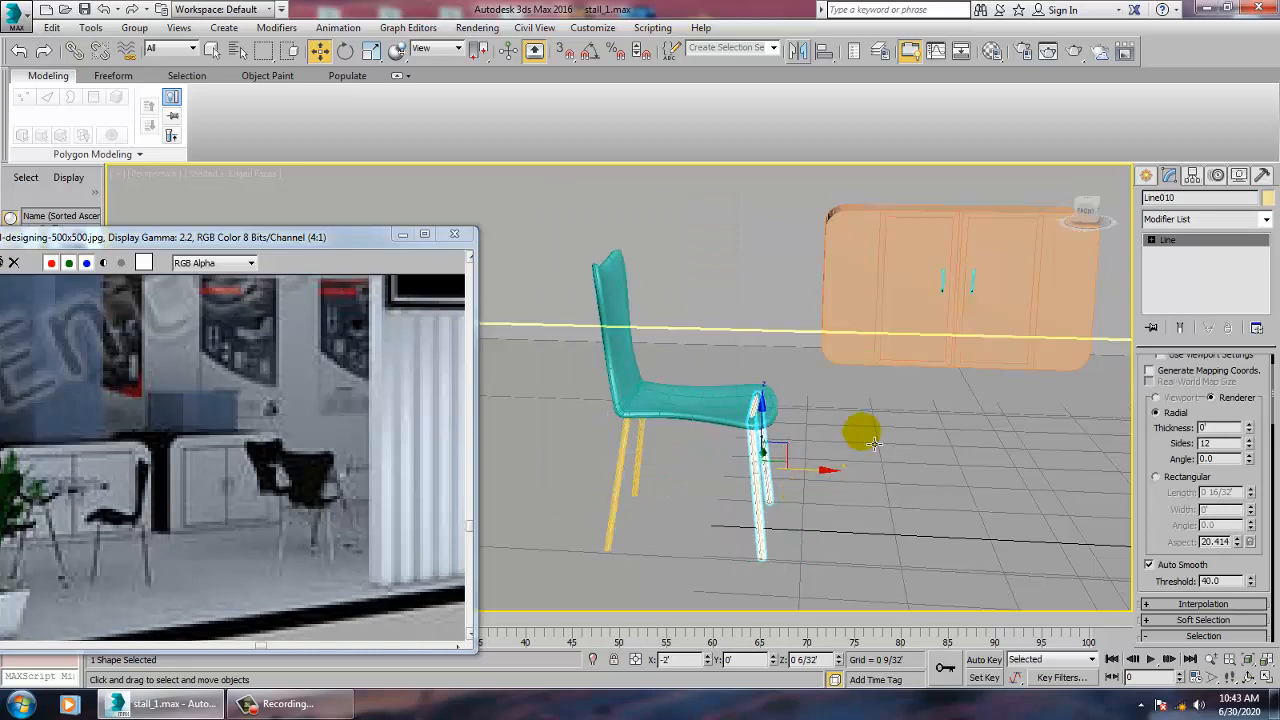
Step: Nudge the front leg frame along X and lower its upper vertices below the seat surface
alt+middle_drag(872, 443, 823, 472)
scroll(851, 452, up, 5)
scroll(851, 452, down, 6)
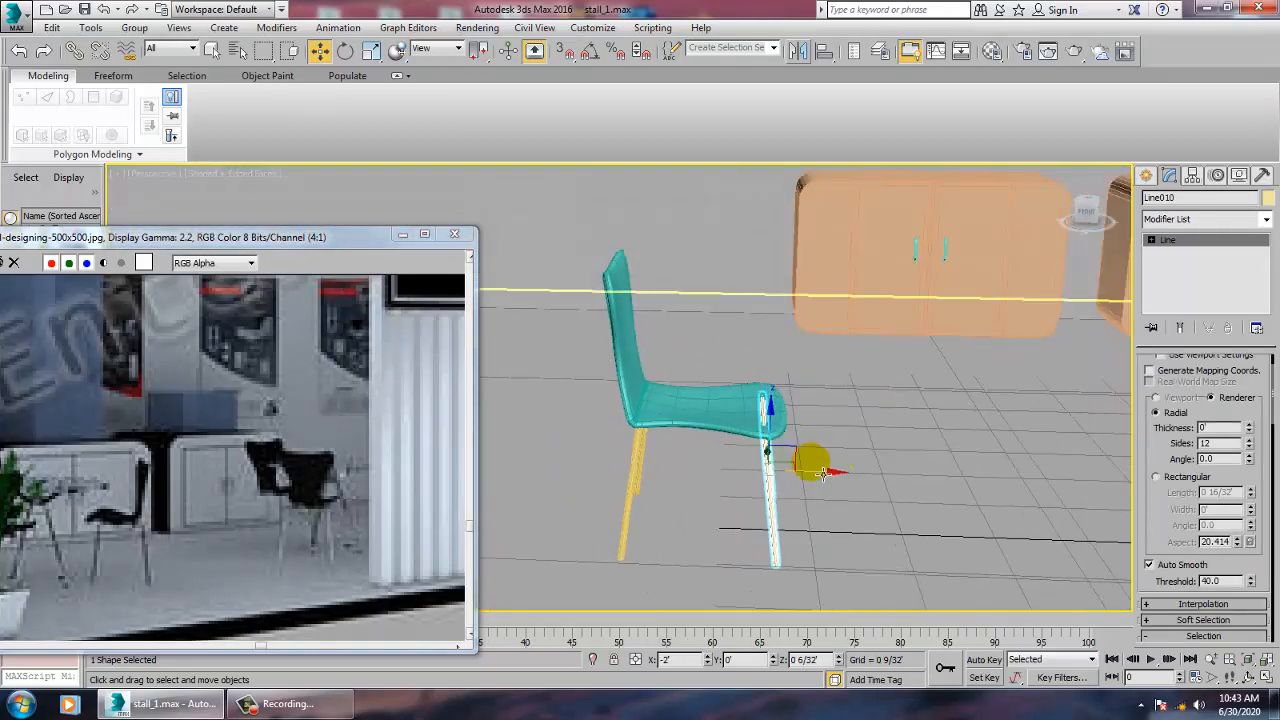
drag(827, 481, 833, 481)
alt+middle_drag(833, 480, 852, 444)
key(1)
drag(669, 315, 775, 458)
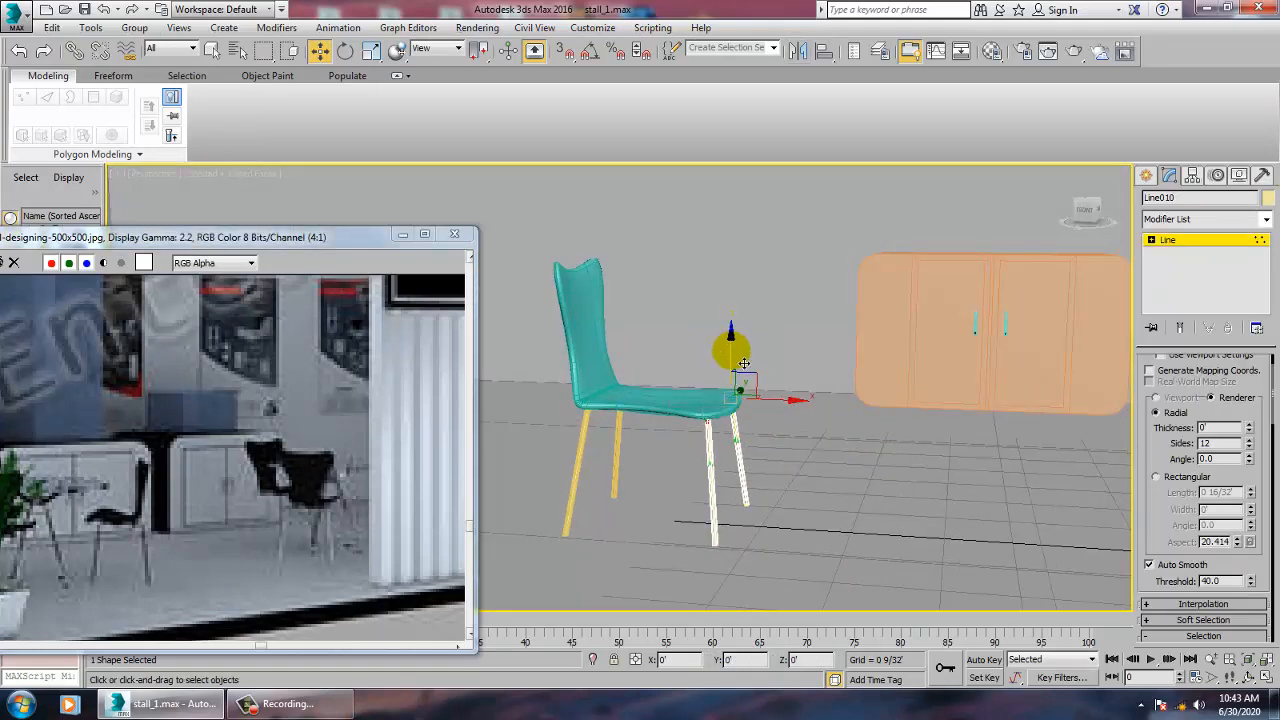
click(1180, 241)
Step: Group the chair shell with both leg frames, keeping the default group name
scroll(960, 310, down, 3)
alt+middle_drag(930, 320, 700, 362)
scroll(822, 309, up, 5)
scroll(722, 393, down, 4)
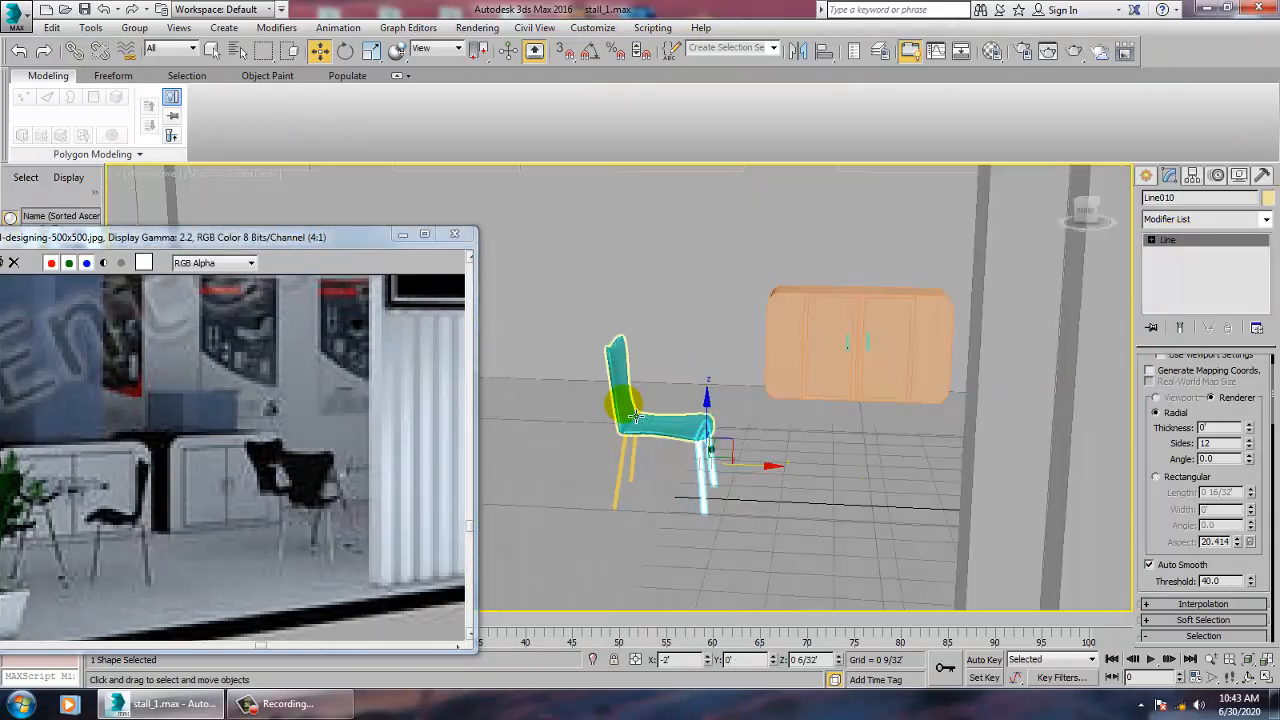
click(640, 466)
ctrl+click(630, 466)
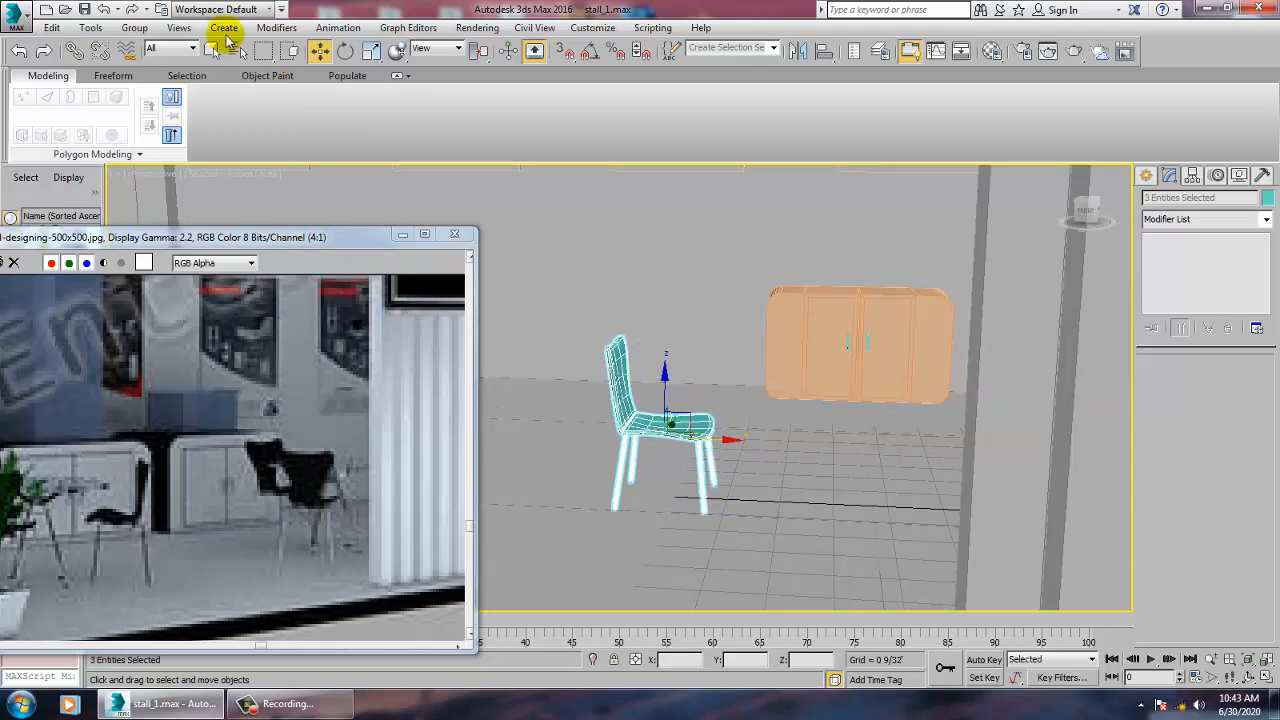
click(135, 27)
click(154, 48)
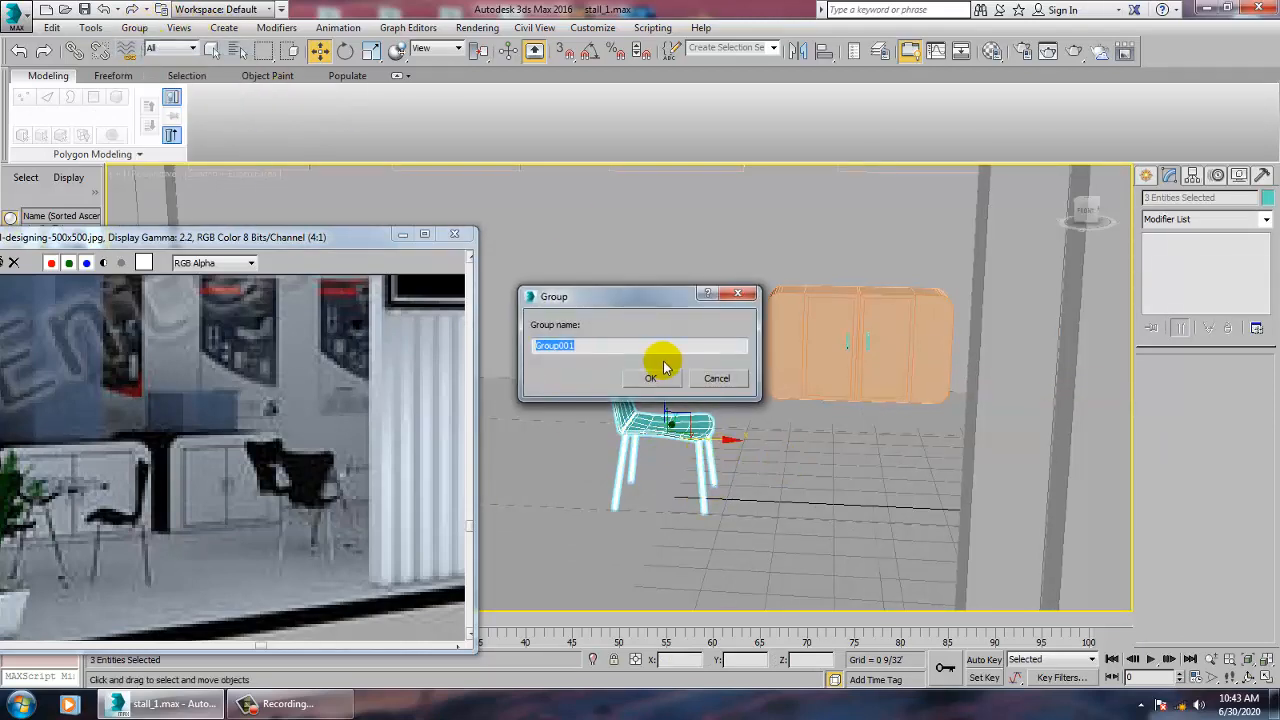
click(659, 388)
Step: Assign the grey 01 - Default material to all objects in the scene
alt+middle_drag(659, 388, 778, 421)
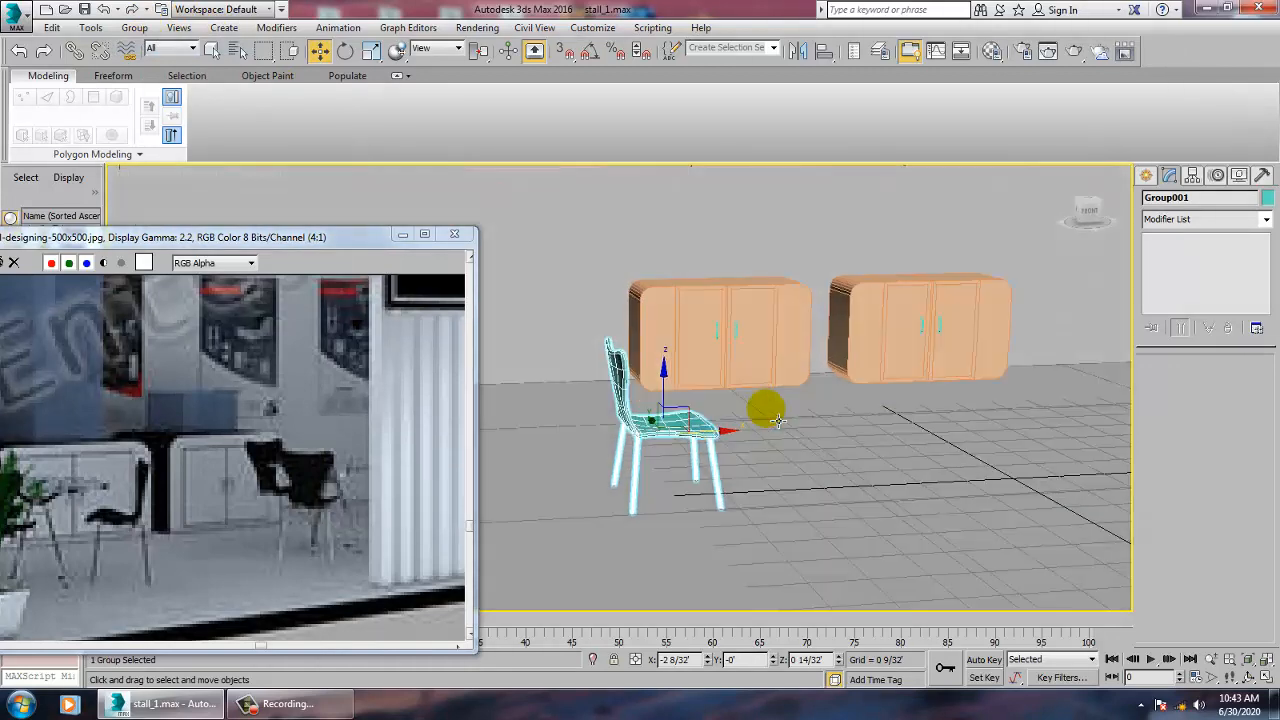
key(ctrl+a)
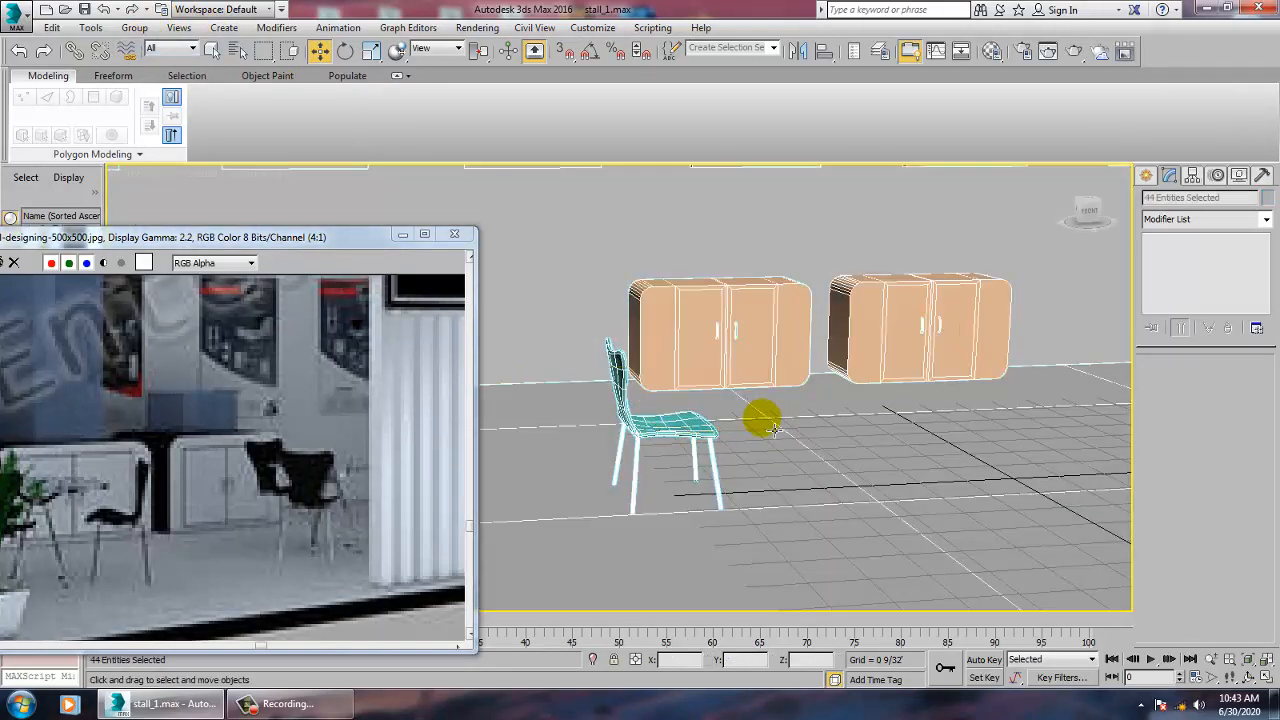
key(m)
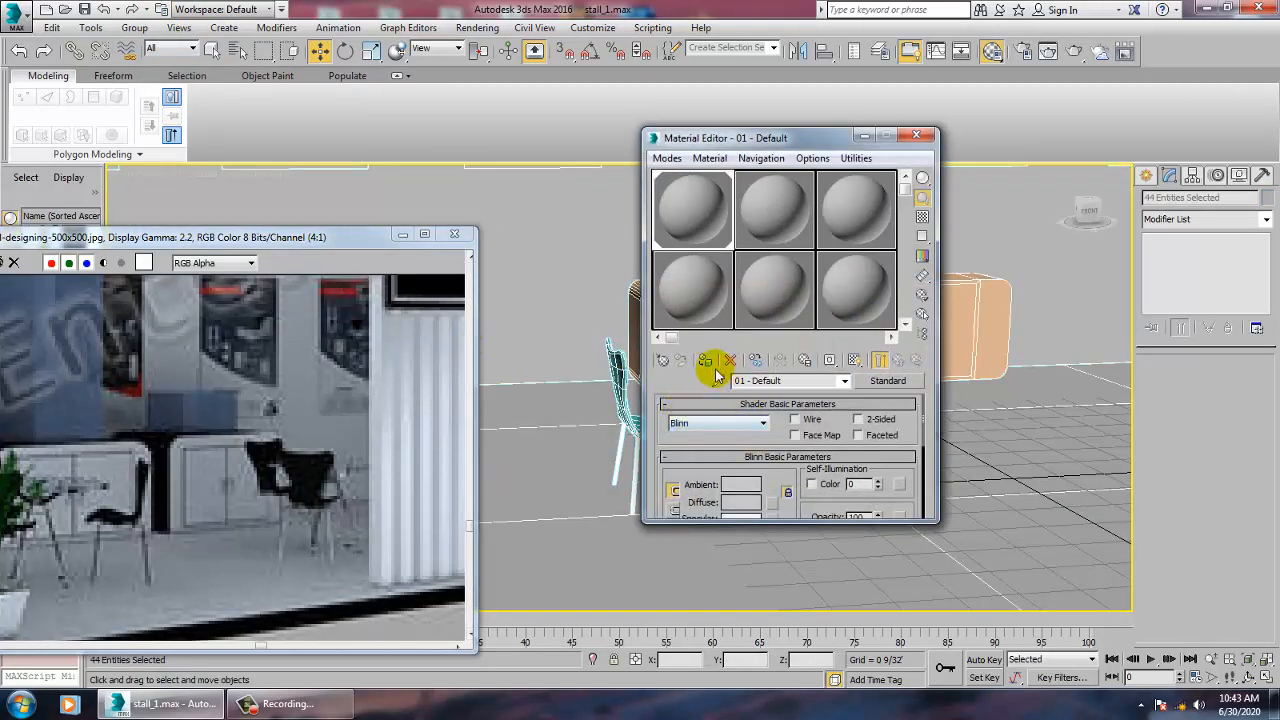
click(706, 361)
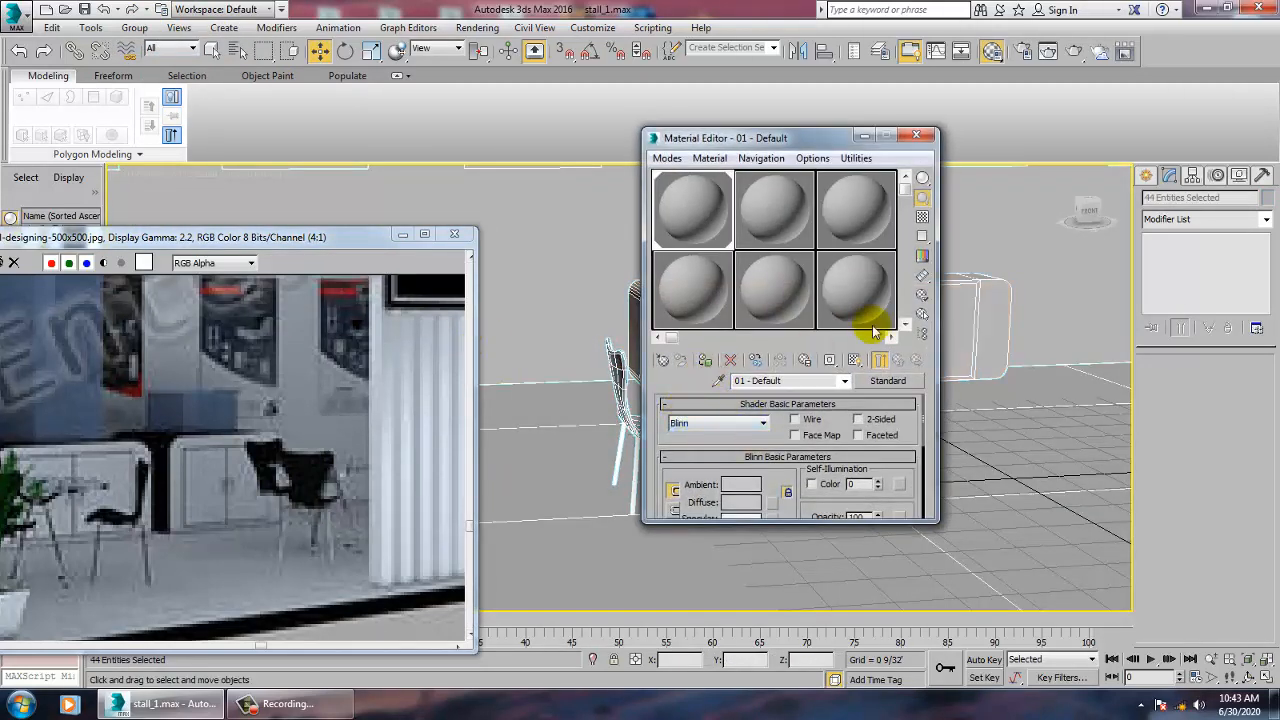
click(918, 136)
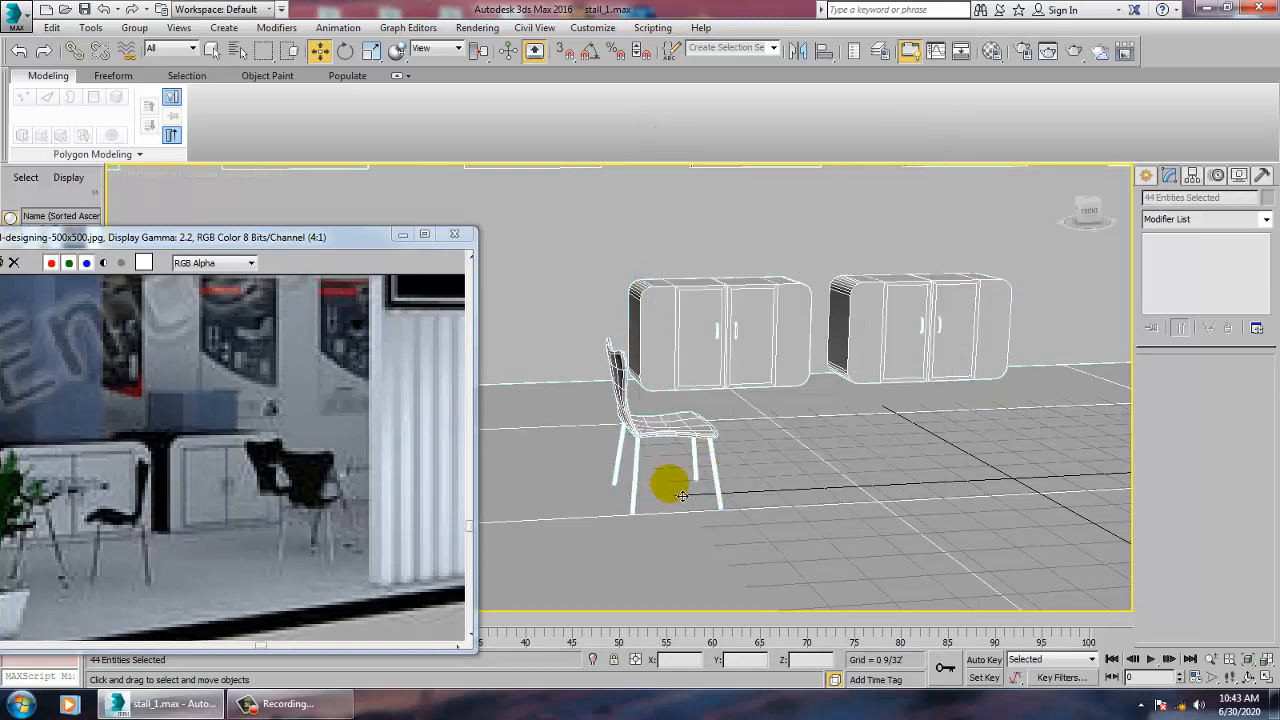
Step: Select the chair group and hide the edged faces to examine its shaded look
click(660, 422)
key(z)
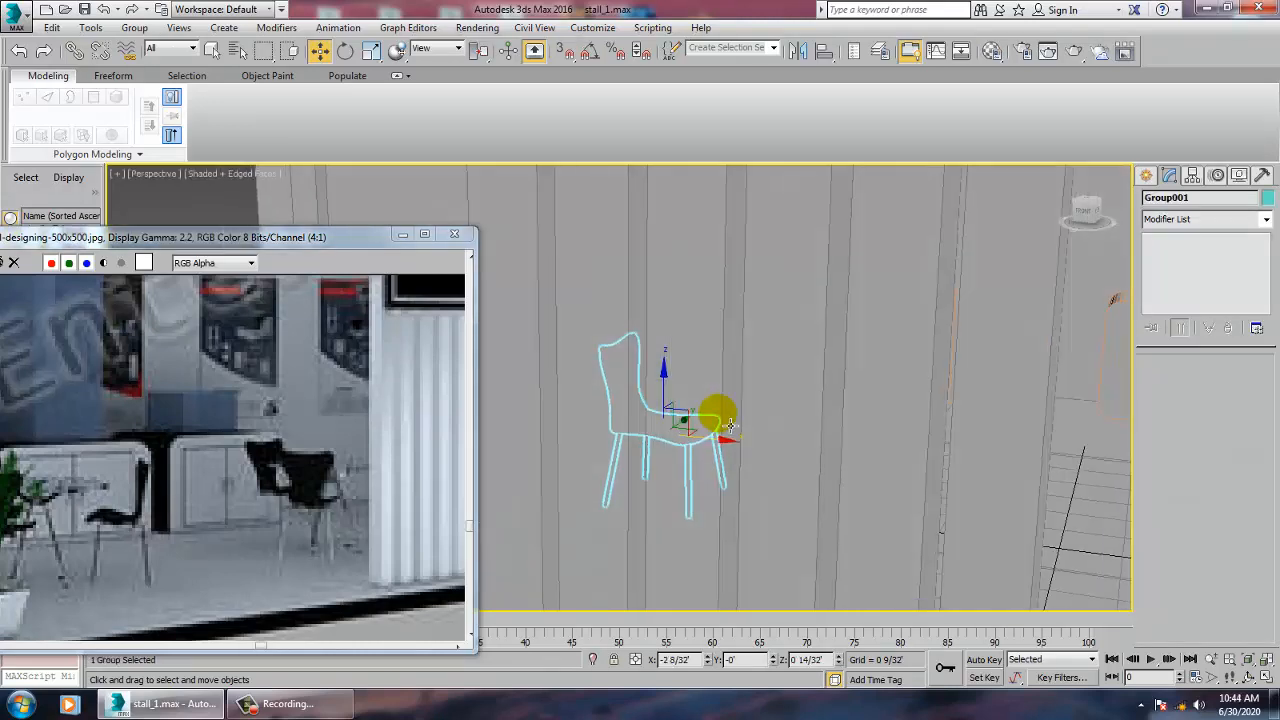
key(F4)
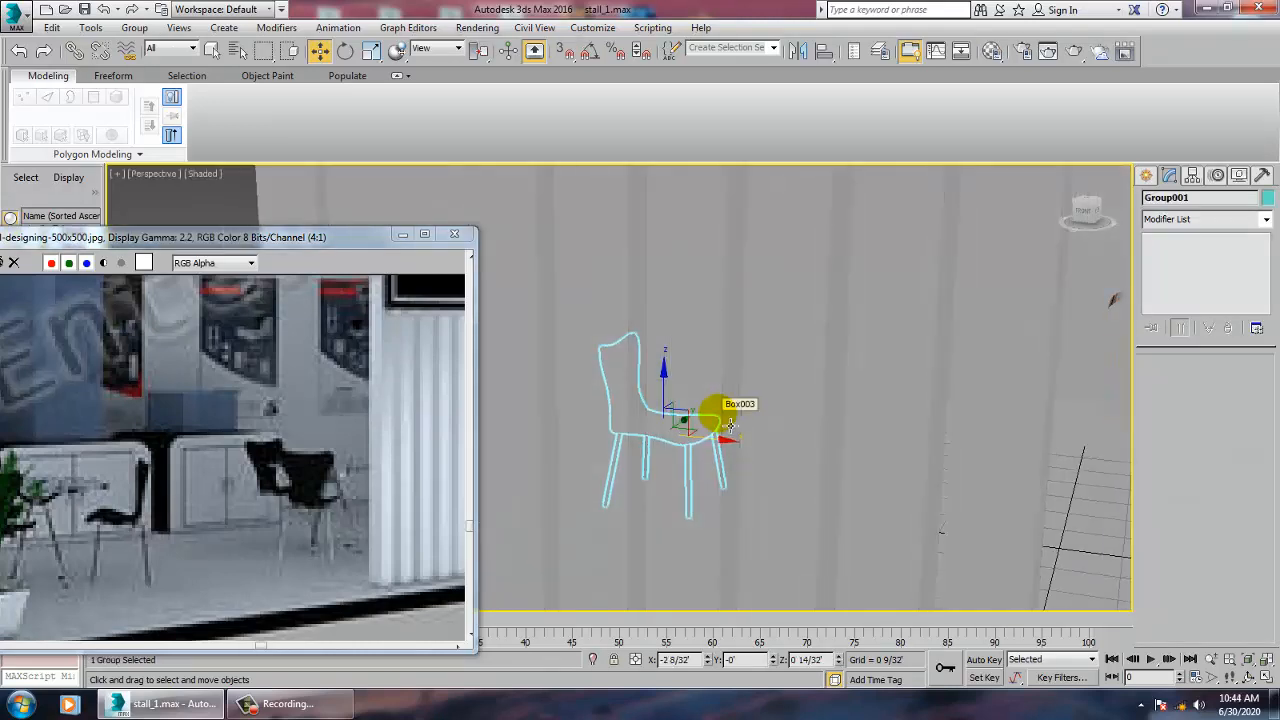
alt+middle_drag(731, 425, 755, 360)
Step: Move the chair group along X to -1 6/32' in front of the cabinets and show edged faces again
key(r)
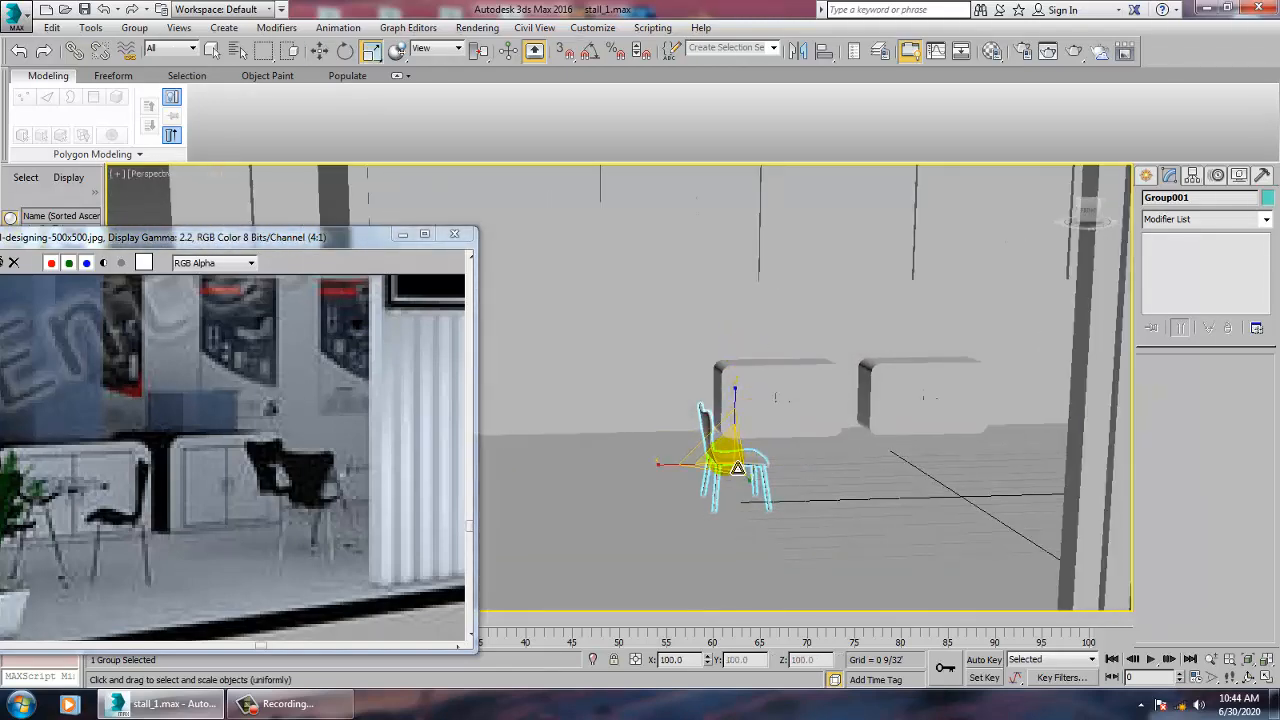
alt+middle_drag(760, 468, 782, 489)
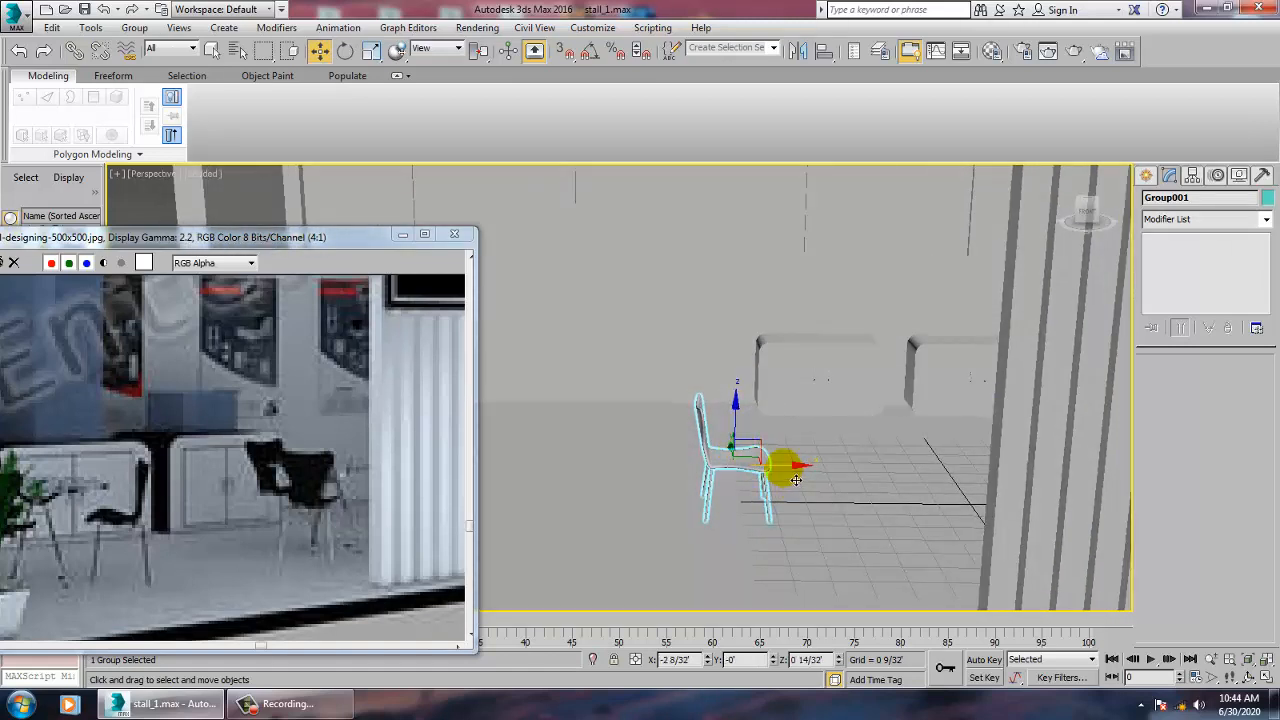
drag(799, 479, 903, 477)
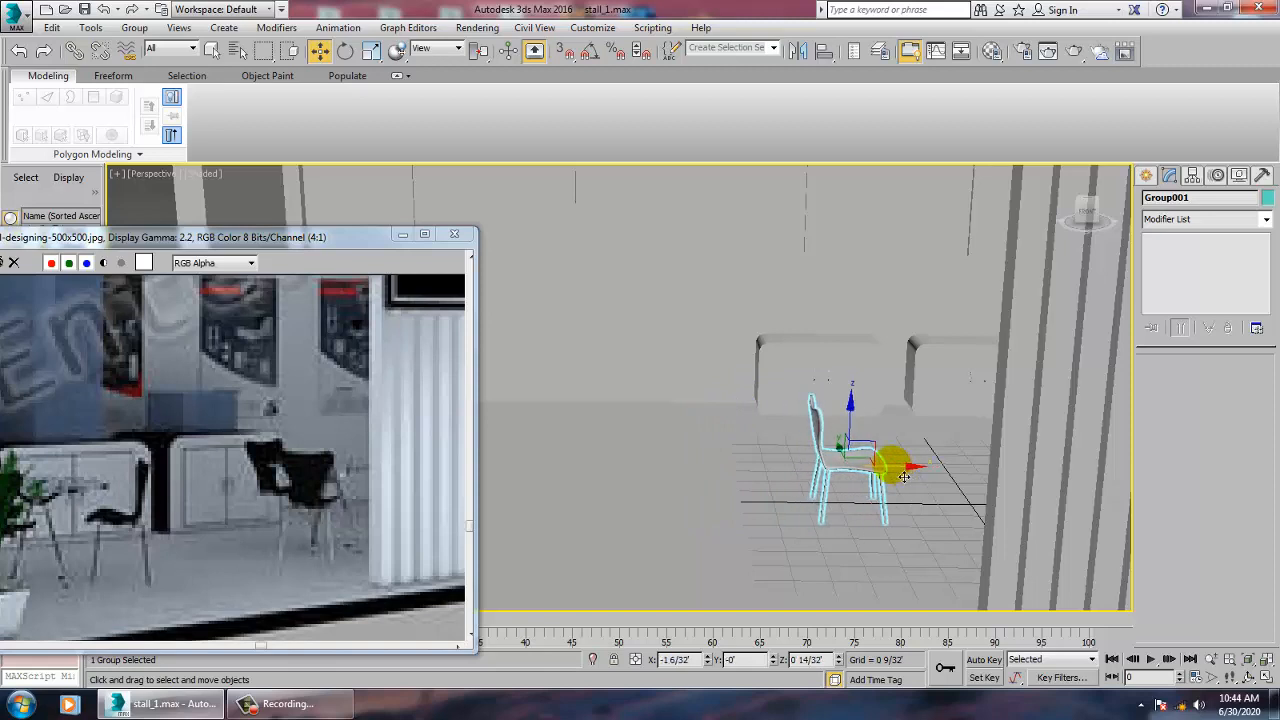
key(F4)
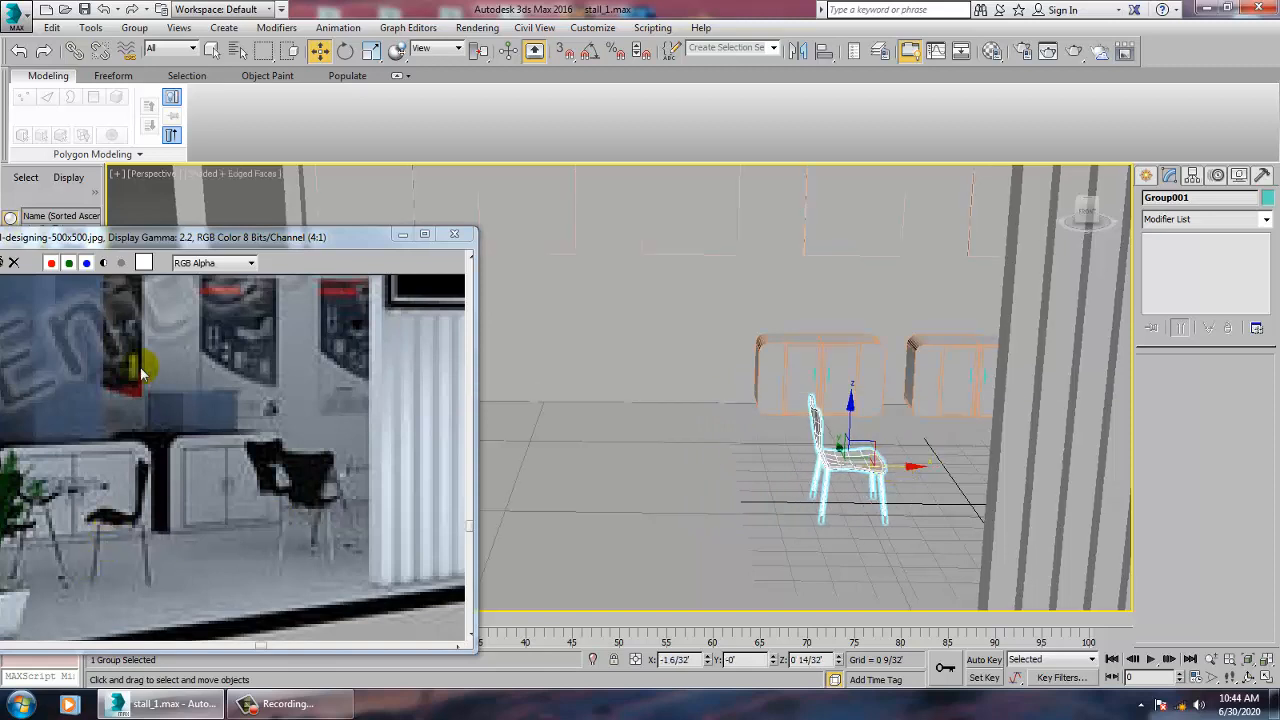
drag(143, 243, 216, 196)
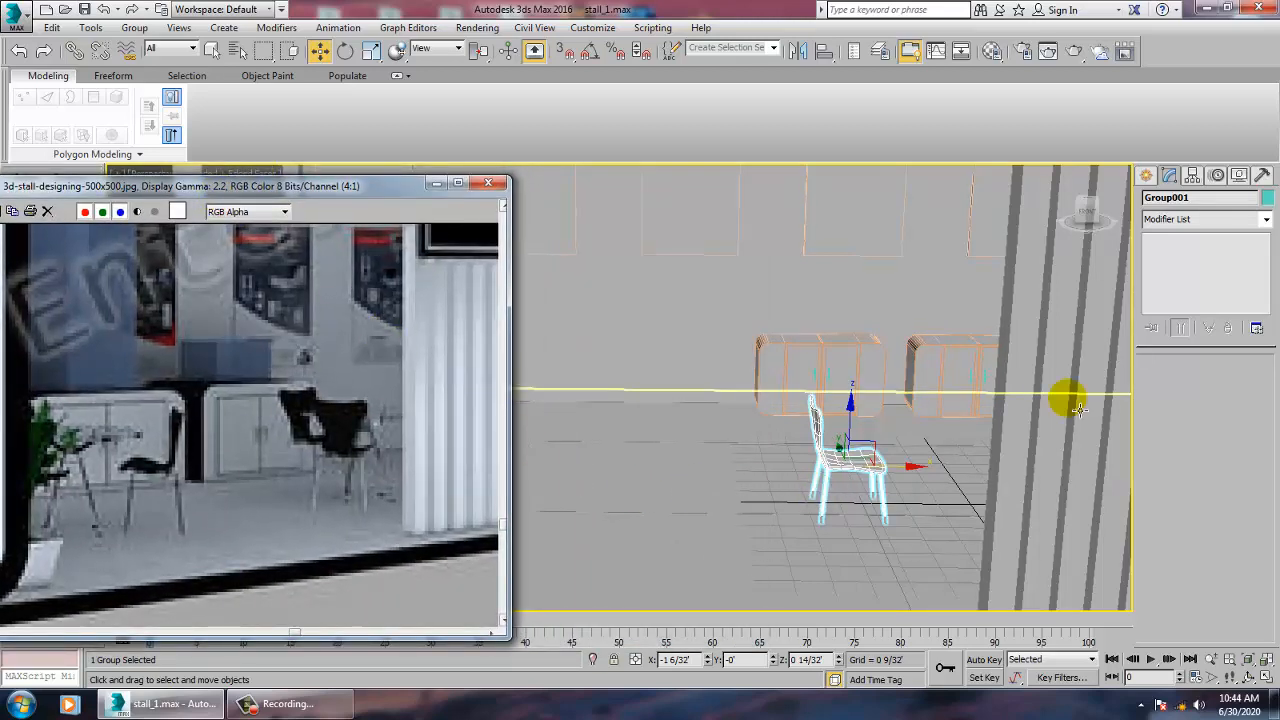
Step: Move the chair group along Y to 1 1/32'
alt+middle_drag(880, 497, 840, 478)
drag(790, 450, 730, 402)
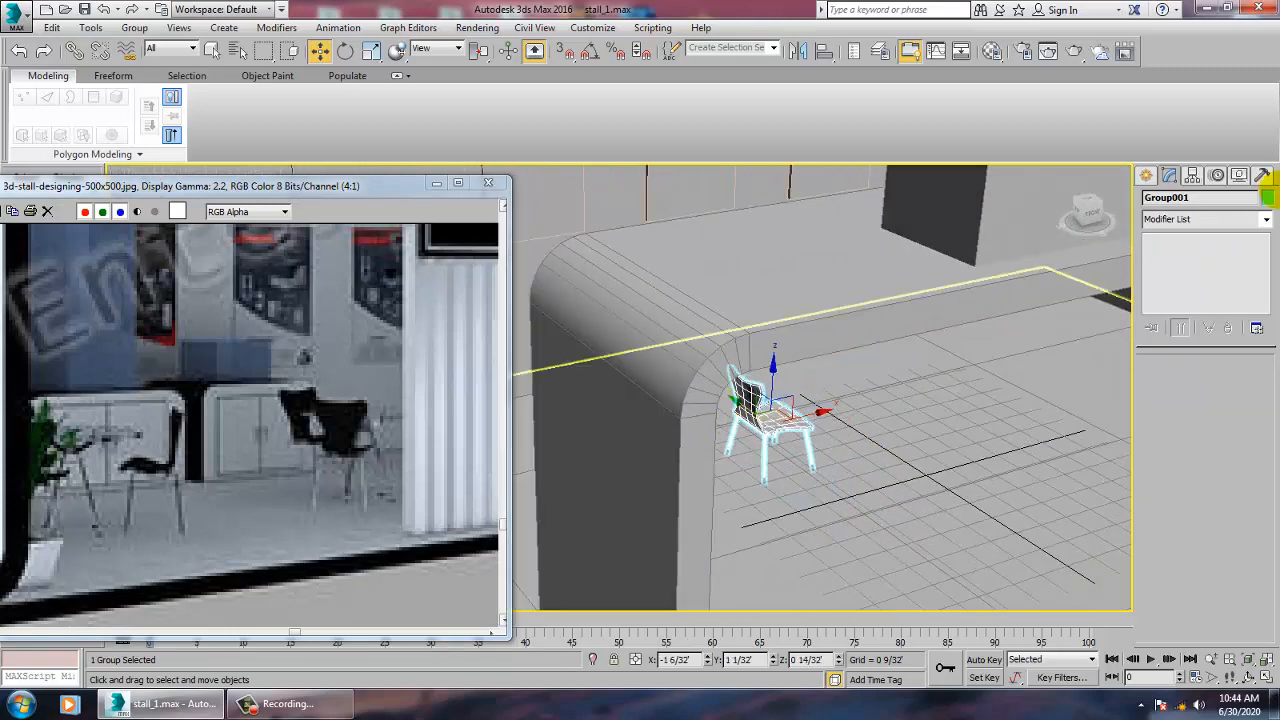
Step: Create a flat cylinder with a radius of about 0 18/32' beside the chair in the Top view as a tabletop
click(1148, 177)
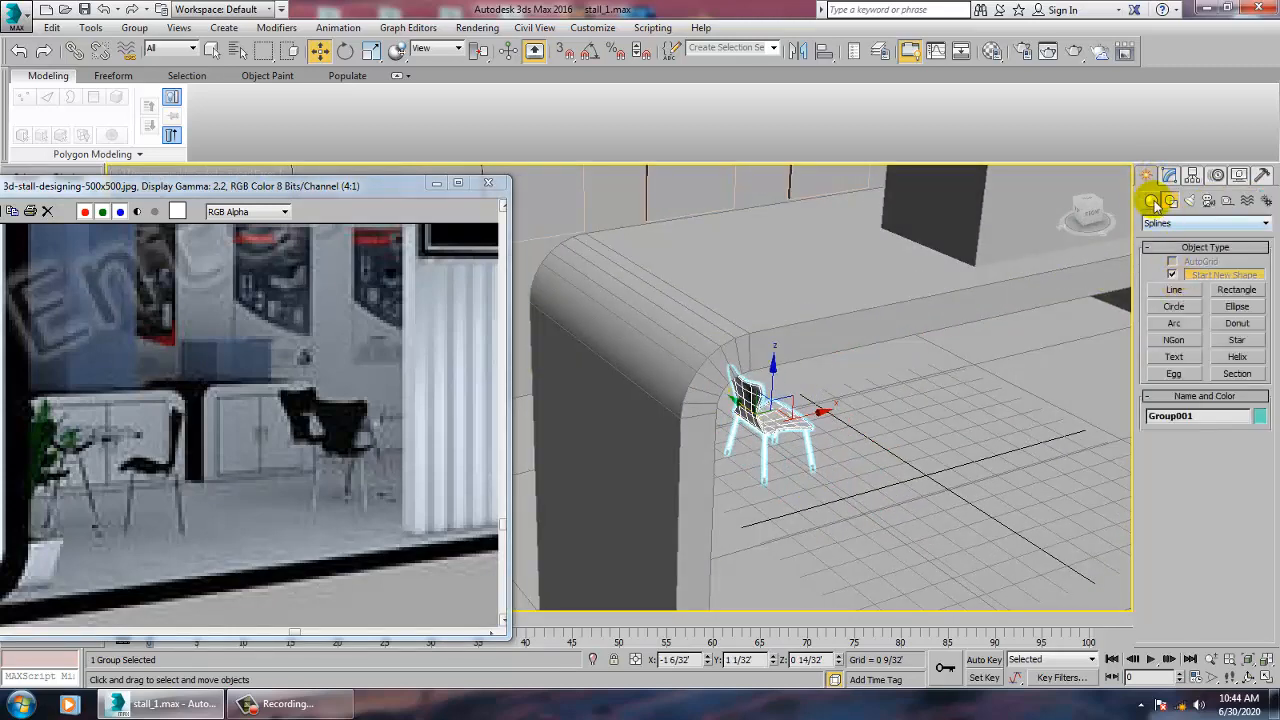
click(1152, 201)
click(1174, 310)
key(alt+w)
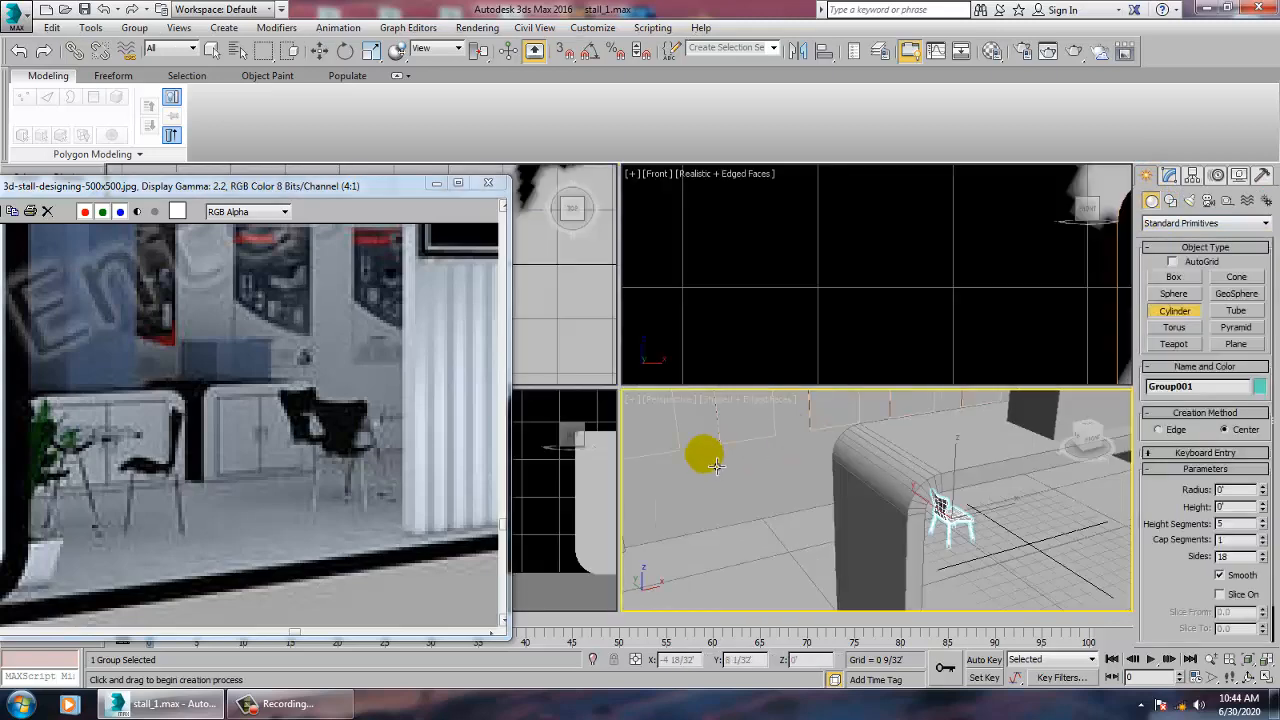
middle_click(567, 346)
key(alt+w)
key(z)
middle_drag(735, 393, 622, 464)
scroll(787, 401, down, 7)
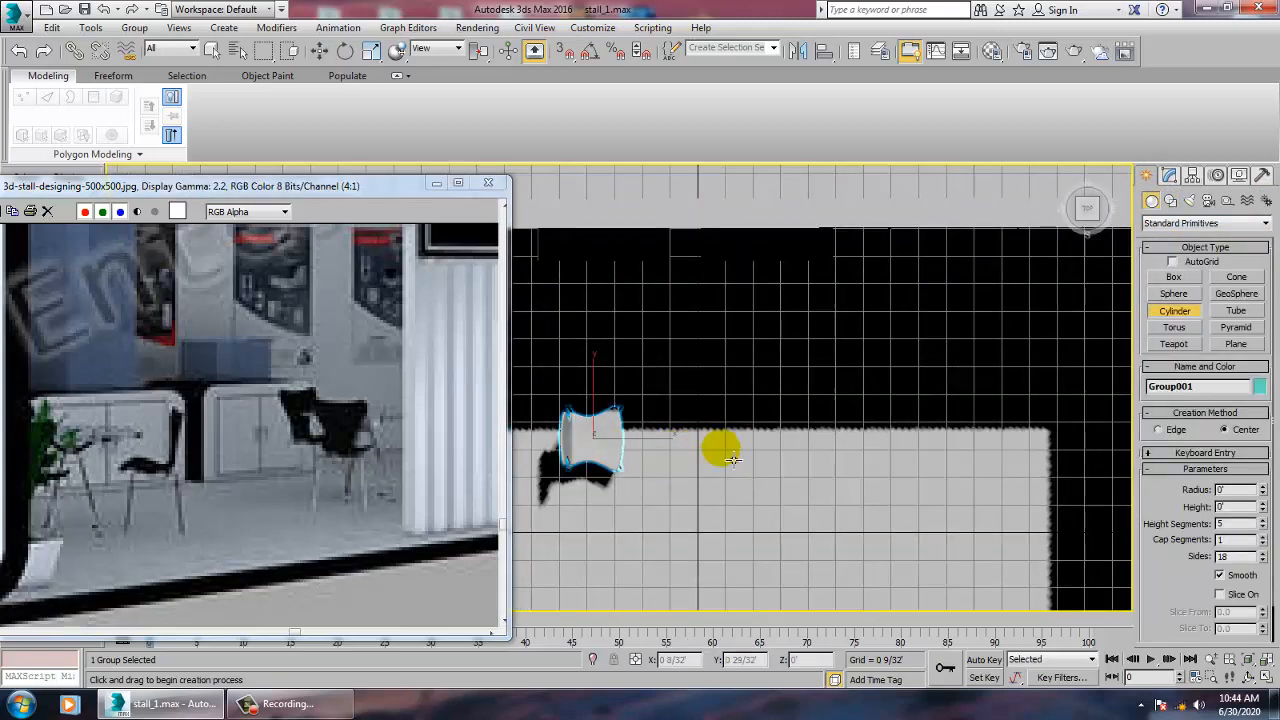
drag(708, 438, 750, 485)
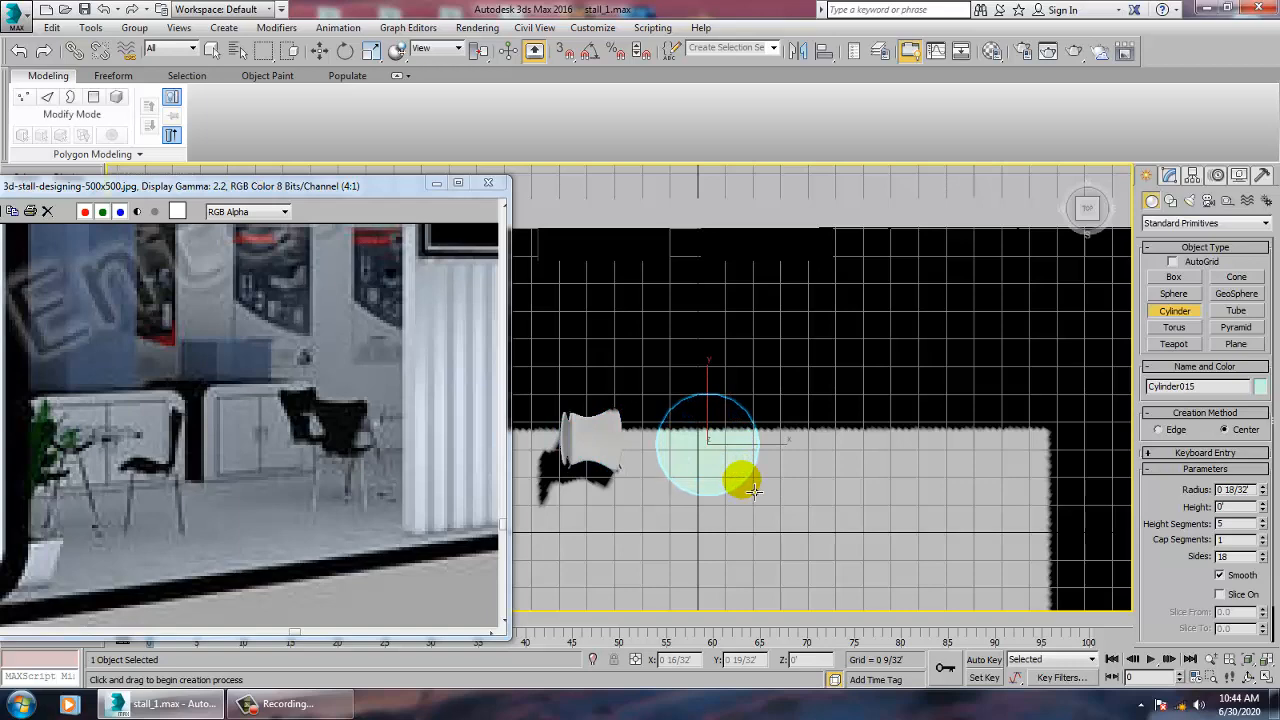
click(755, 487)
Step: Raise the tabletop cylinder to Z 0 21/32' in the Perspective view
key(w)
key(alt+w)
middle_click(930, 529)
key(z)
key(alt+w)
scroll(933, 502, down, 6)
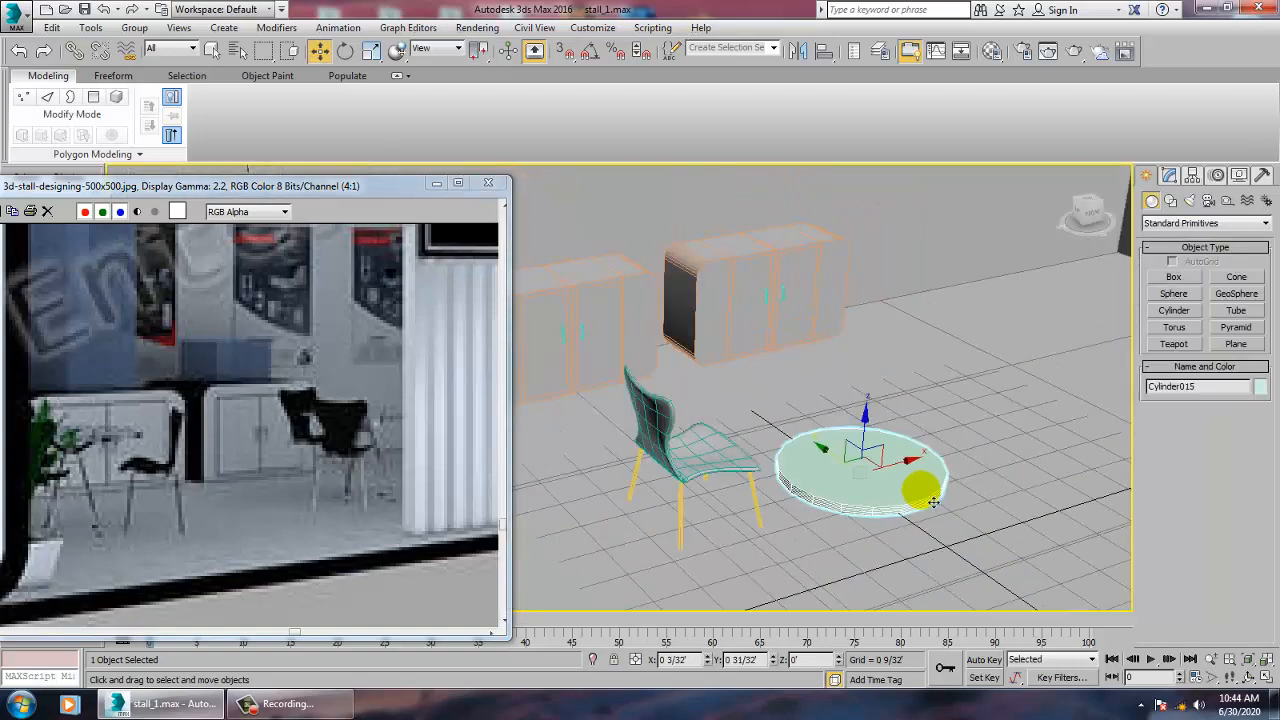
alt+middle_drag(933, 502, 866, 449)
drag(875, 441, 878, 340)
Step: Scale the tabletop cylinder down to 32 percent along Z to make it thinner
mouse_move(886, 364)
alt+middle_down()
mouse_move(878, 331)
mouse_move(900, 366)
mouse_move(866, 366)
alt+middle_up()
key(r)
drag(849, 315, 856, 395)
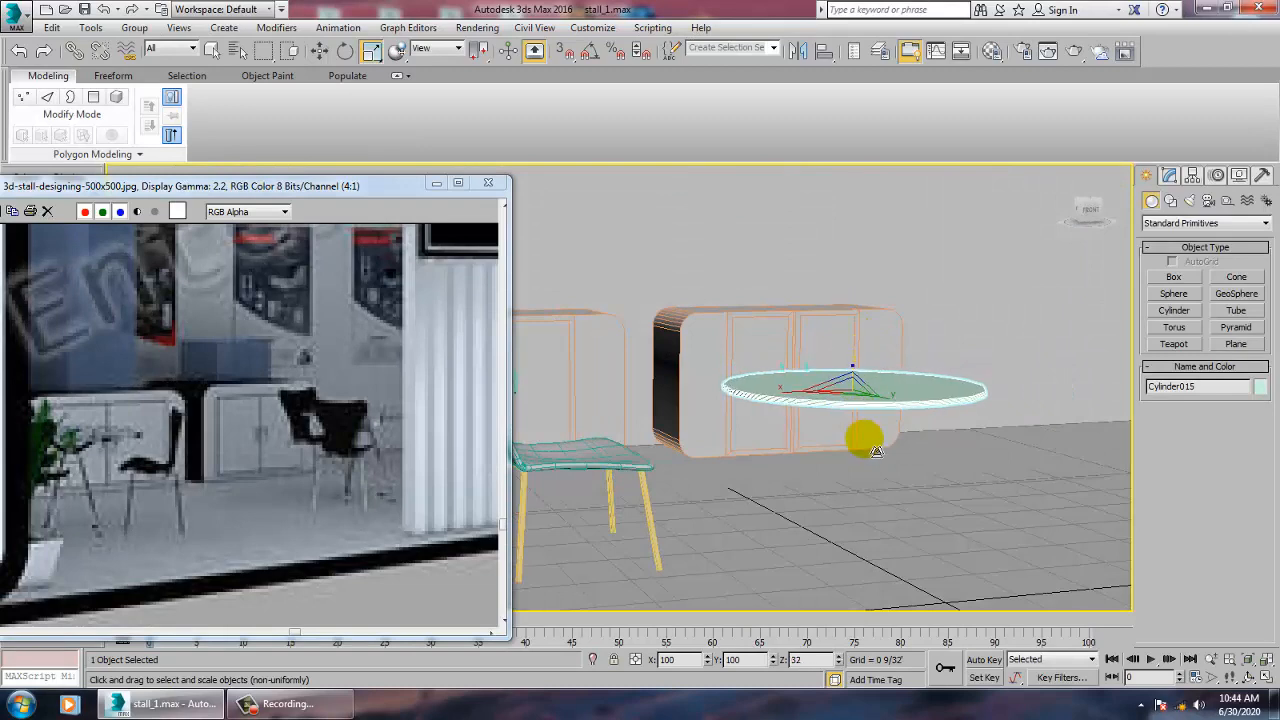
Step: Move the tabletop to X -0 6/32', Y 1 6/32' and raise it to Z 0 26/32' using the Front view
key(w)
alt+middle_drag(884, 441, 966, 500)
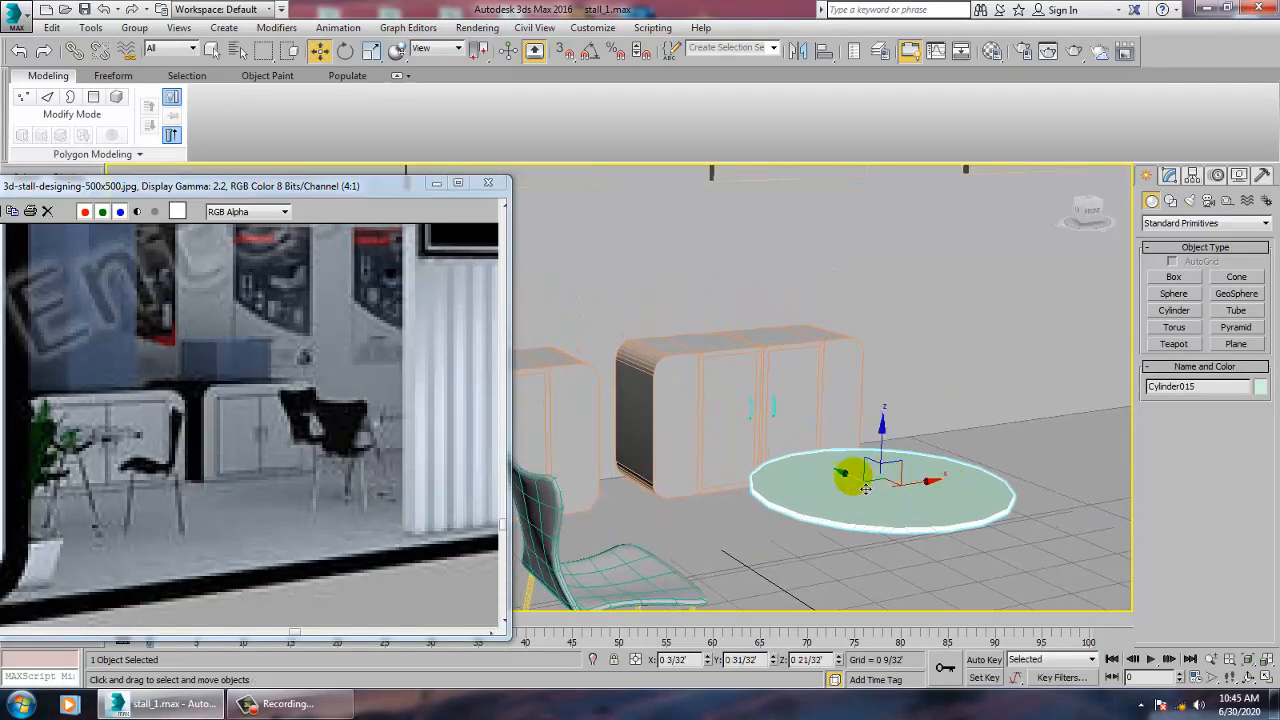
alt+middle_drag(866, 488, 907, 442)
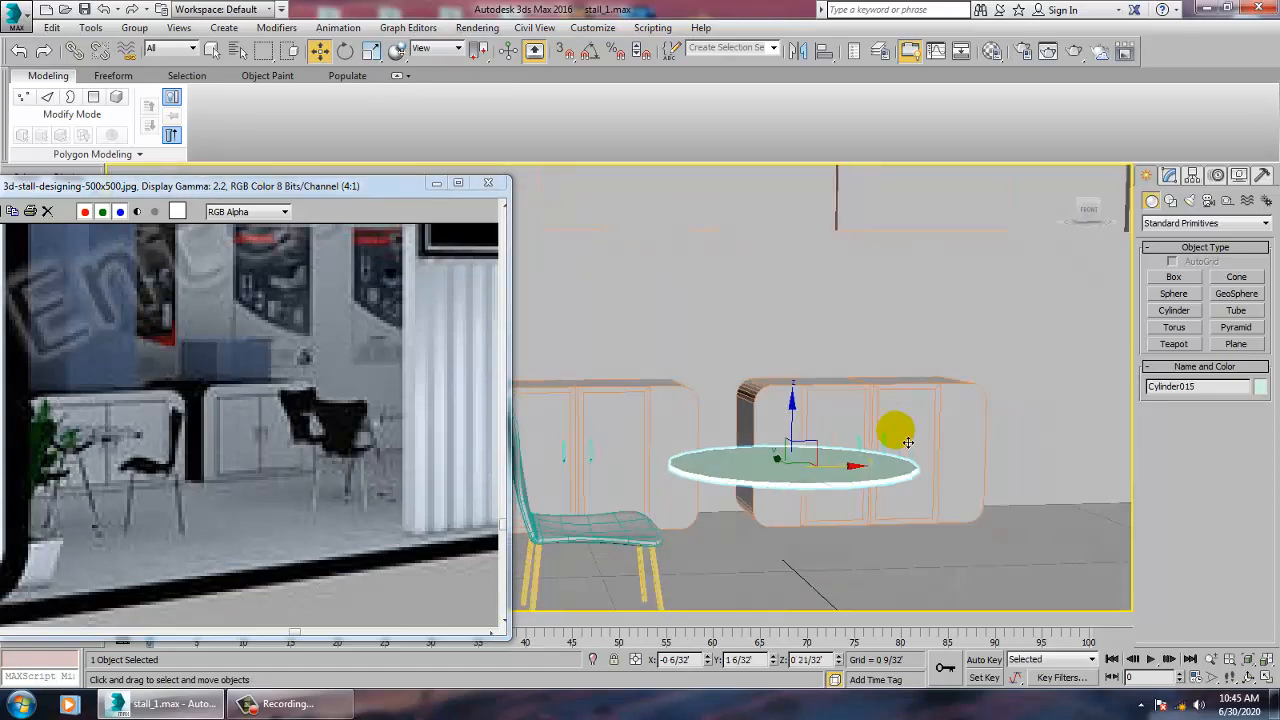
key(alt+w)
right_click(1016, 306)
key(alt+w)
key(z)
scroll(914, 419, down, 3)
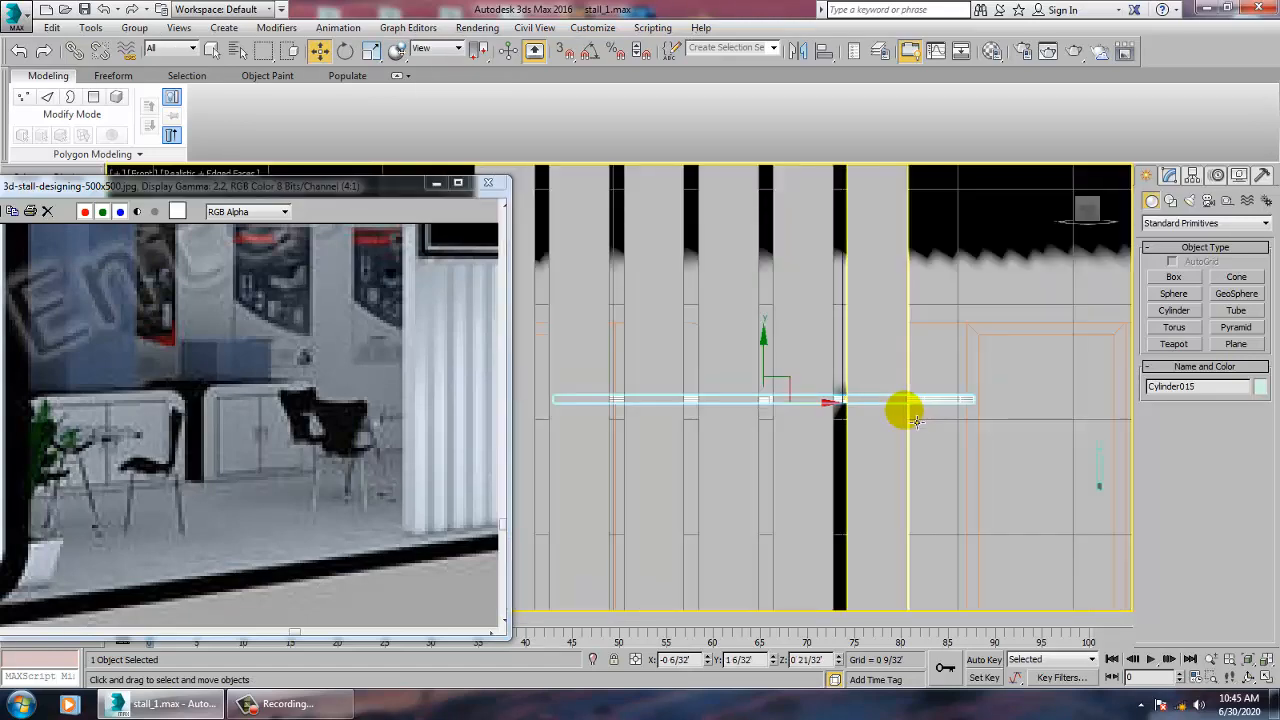
scroll(916, 421, down, 5)
drag(879, 389, 879, 376)
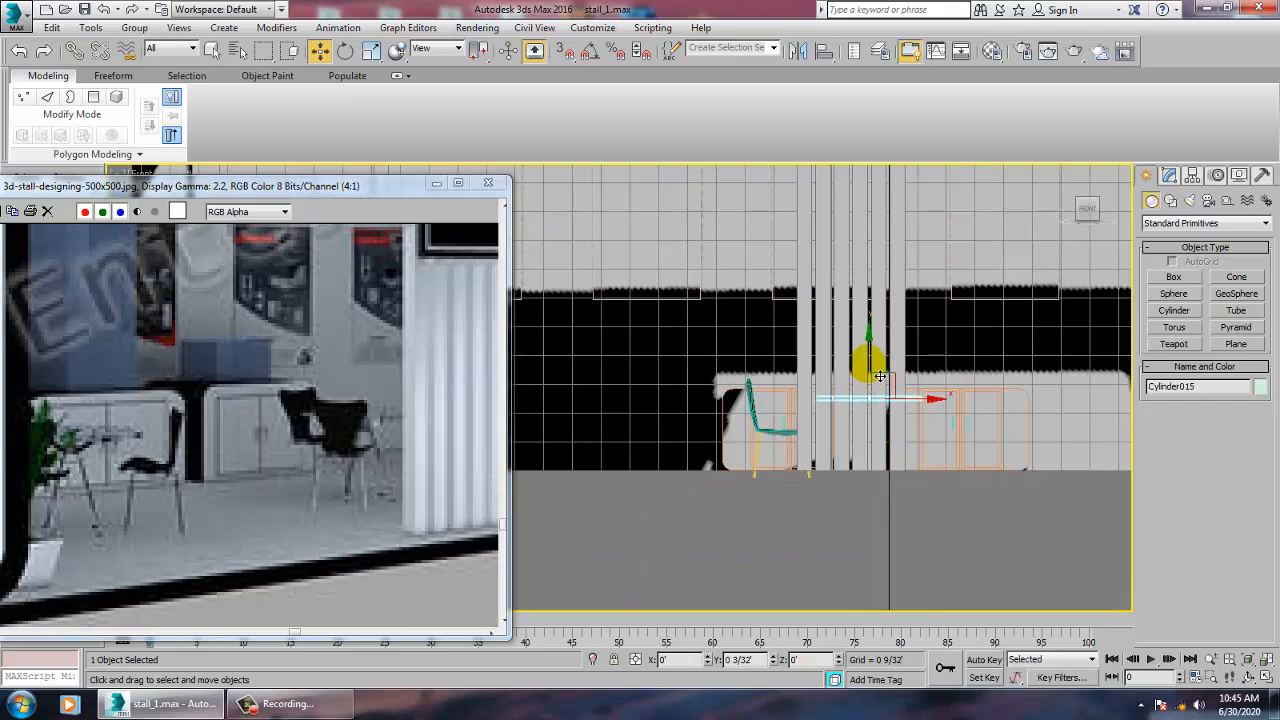
Step: Convert the tabletop cylinder to an Editable Poly from the Perspective view
key(alt+w)
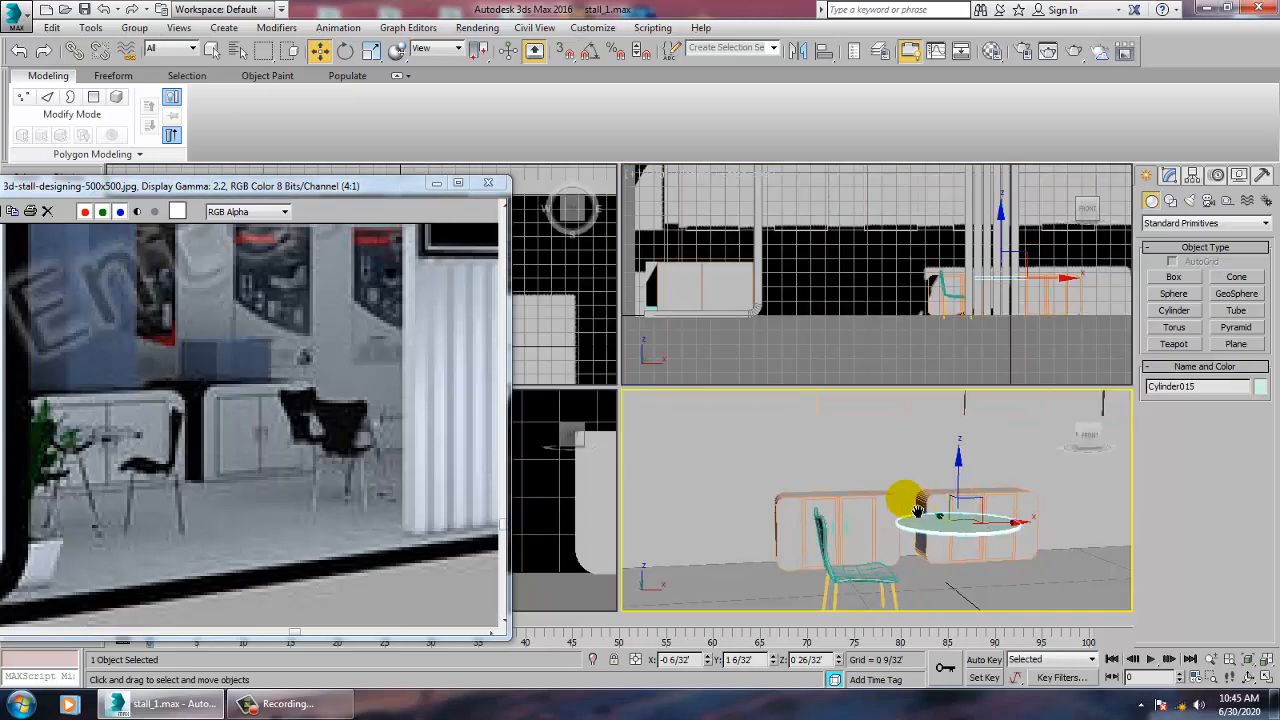
right_click(894, 500)
key(alt+w)
right_click(827, 459)
mouse_move(840, 587)
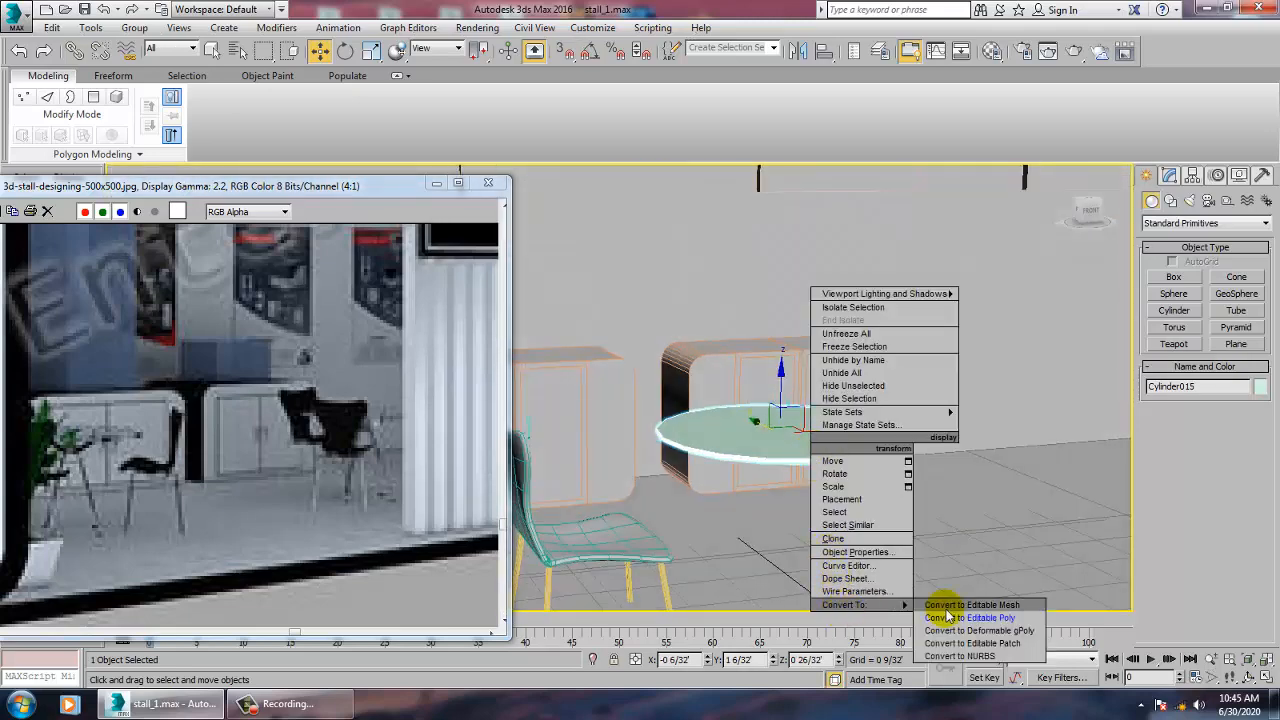
click(955, 620)
Step: Inset the tabletop's underside polygon by 0 14/32'
key(4)
alt+middle_drag(878, 547, 790, 446)
click(790, 446)
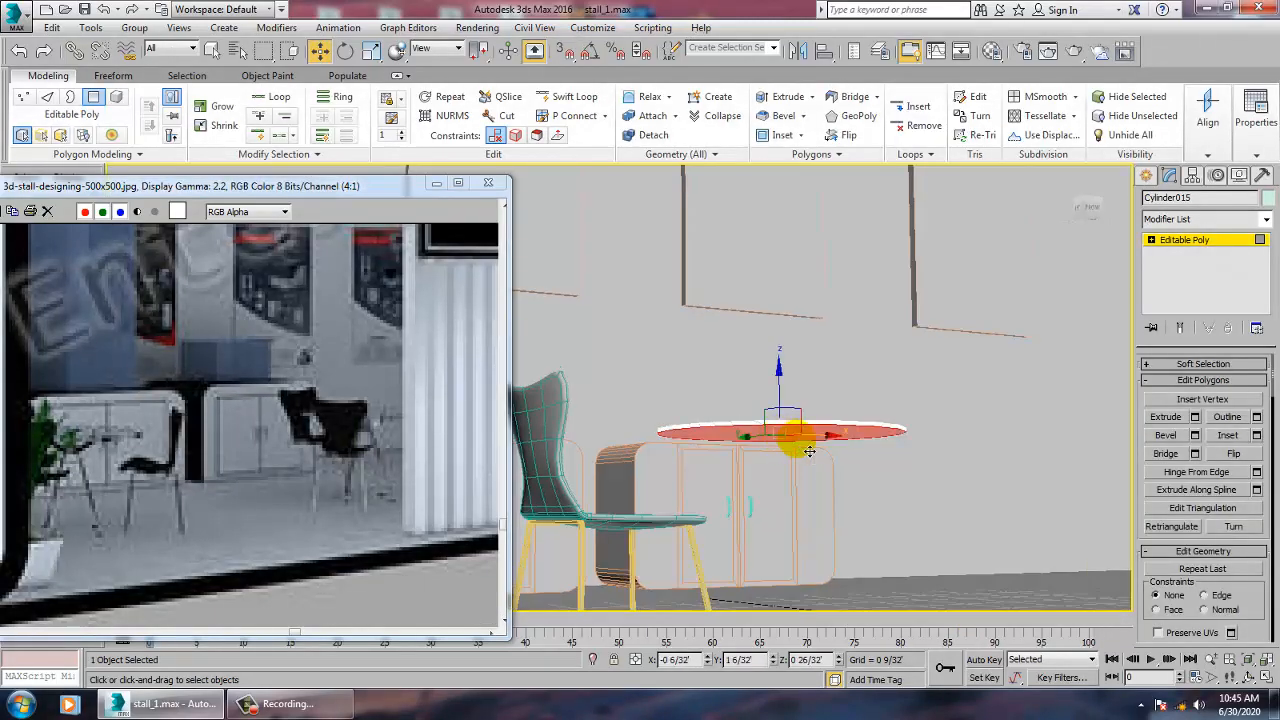
scroll(817, 435, up, 4)
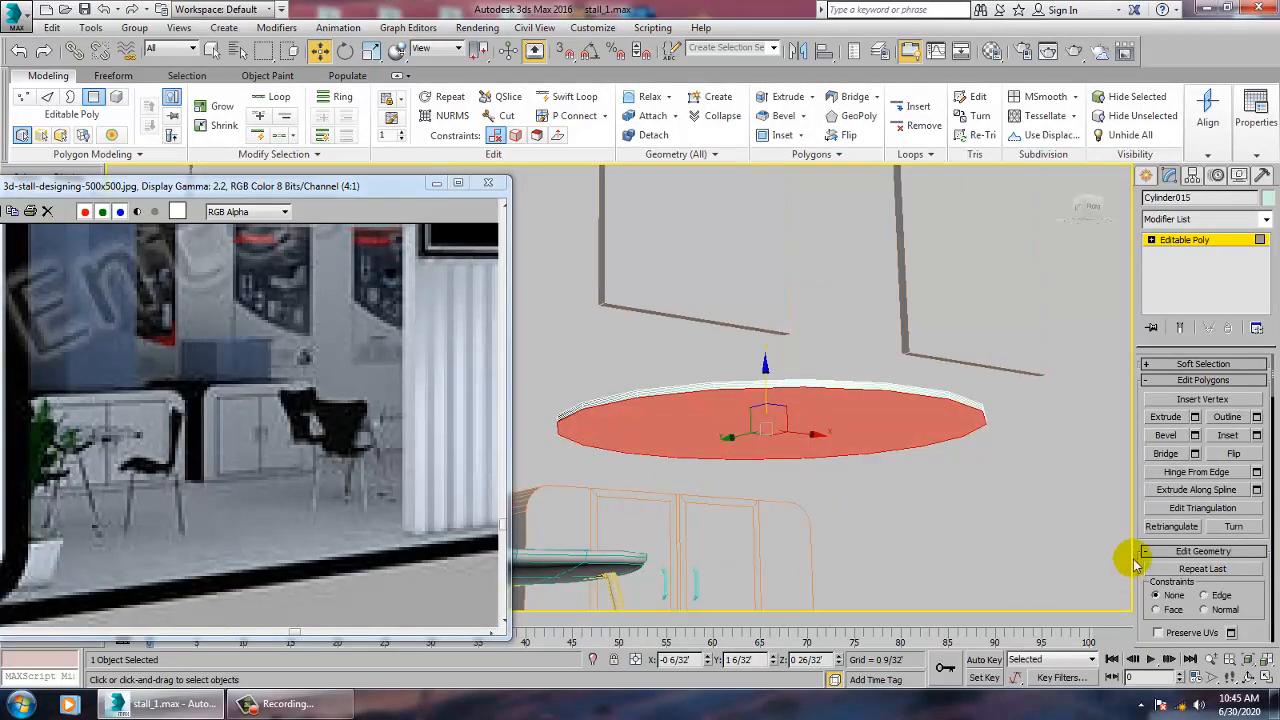
click(1256, 436)
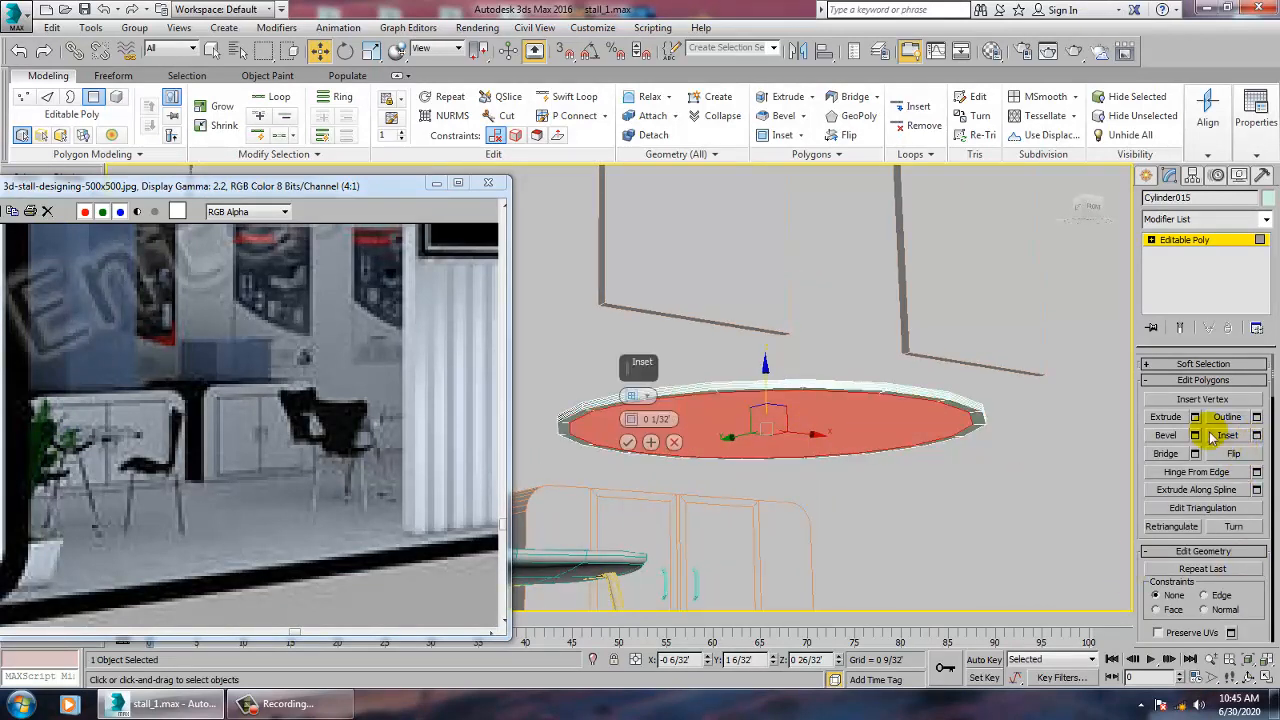
drag(632, 420, 643, 342)
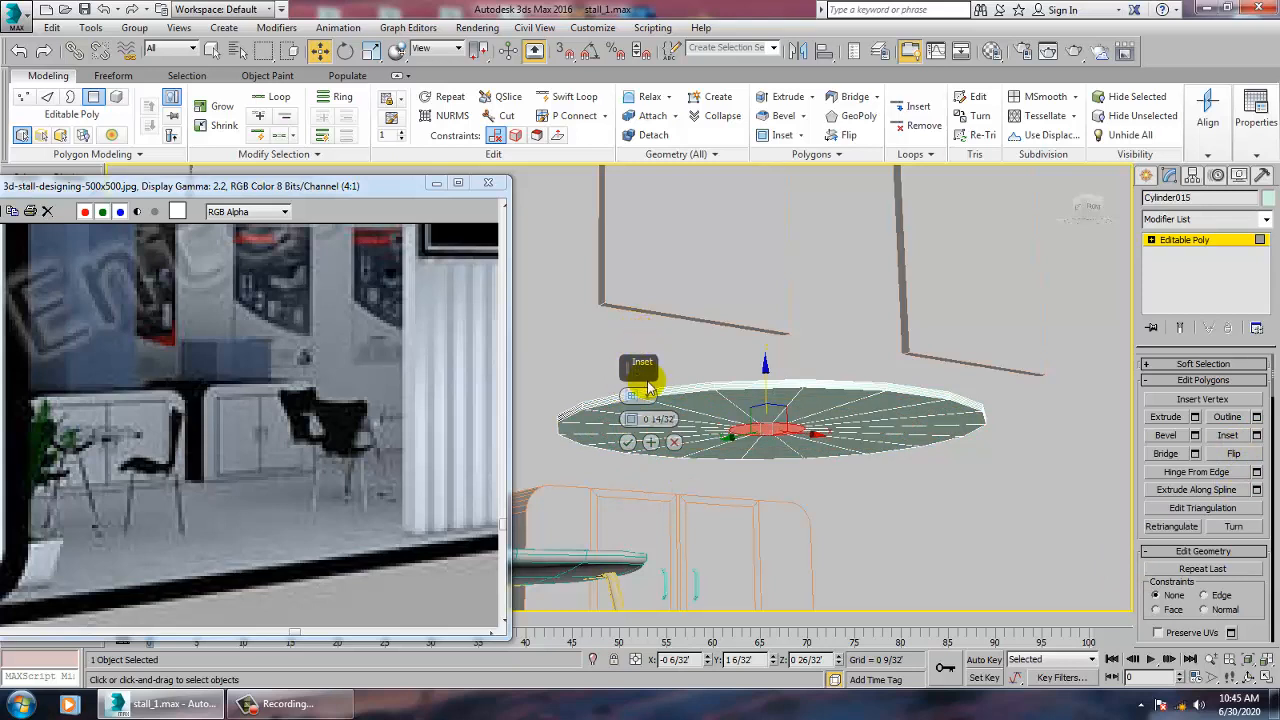
click(627, 442)
click(1195, 435)
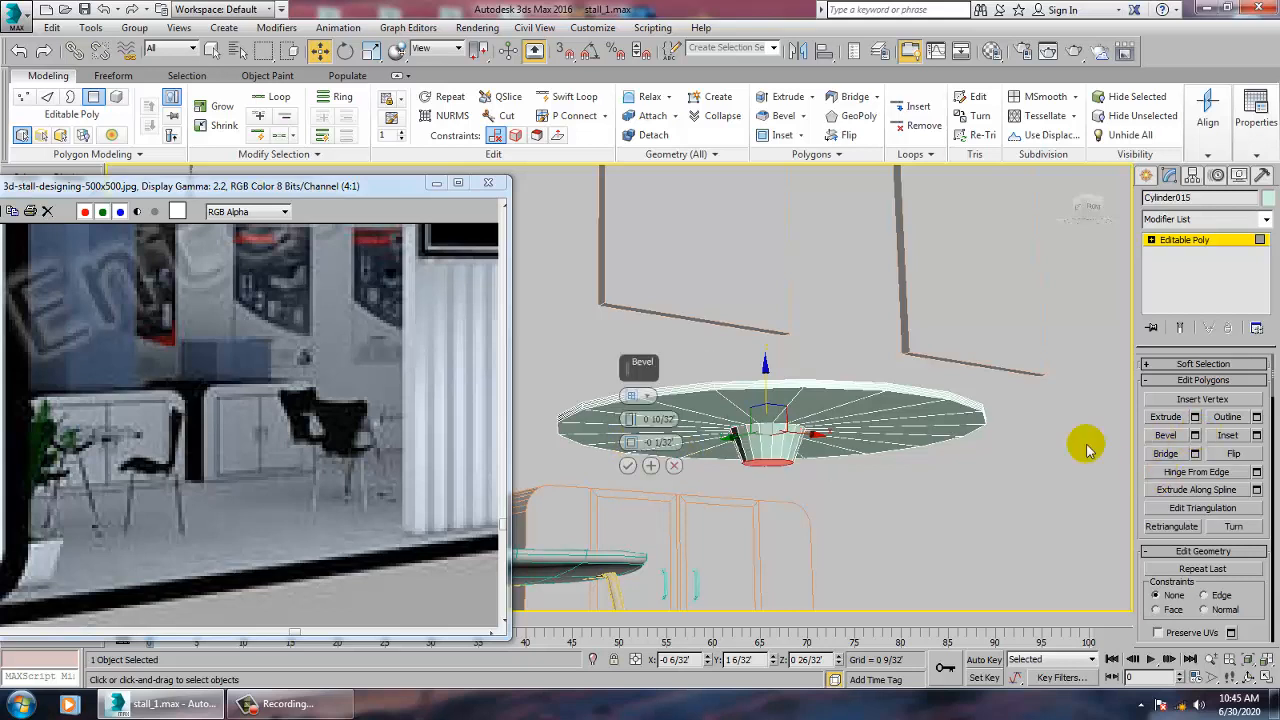
click(674, 467)
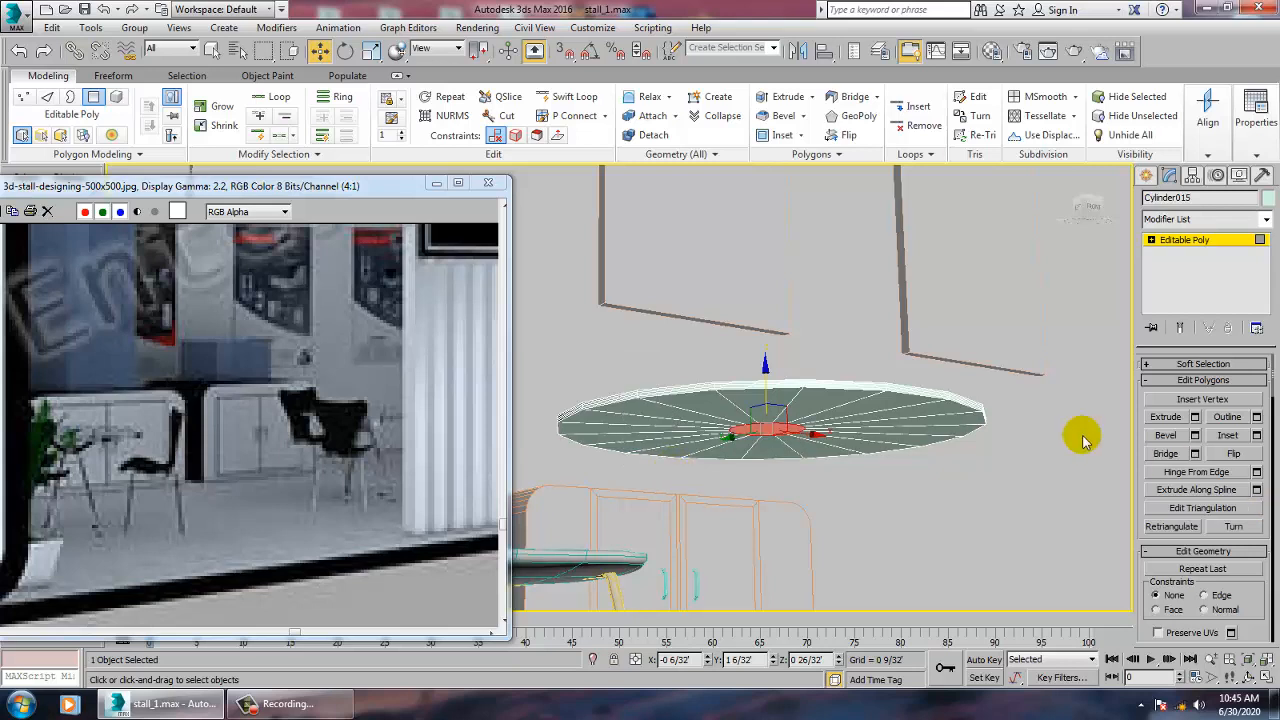
Step: Draw a slanted table leg as a straight line from the tabletop's centre area down to the floor in the Front view
click(1145, 176)
key(alt+w)
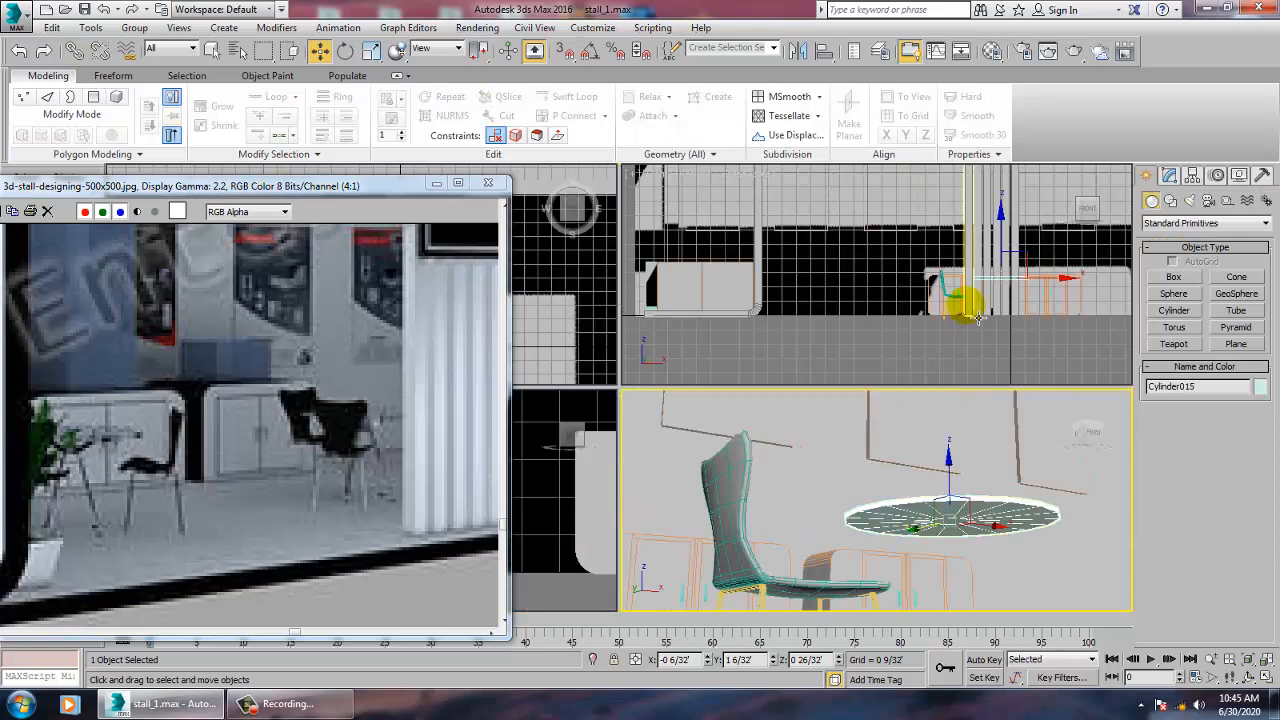
middle_drag(966, 303, 934, 310)
key(alt+w)
scroll(934, 310, up, 5)
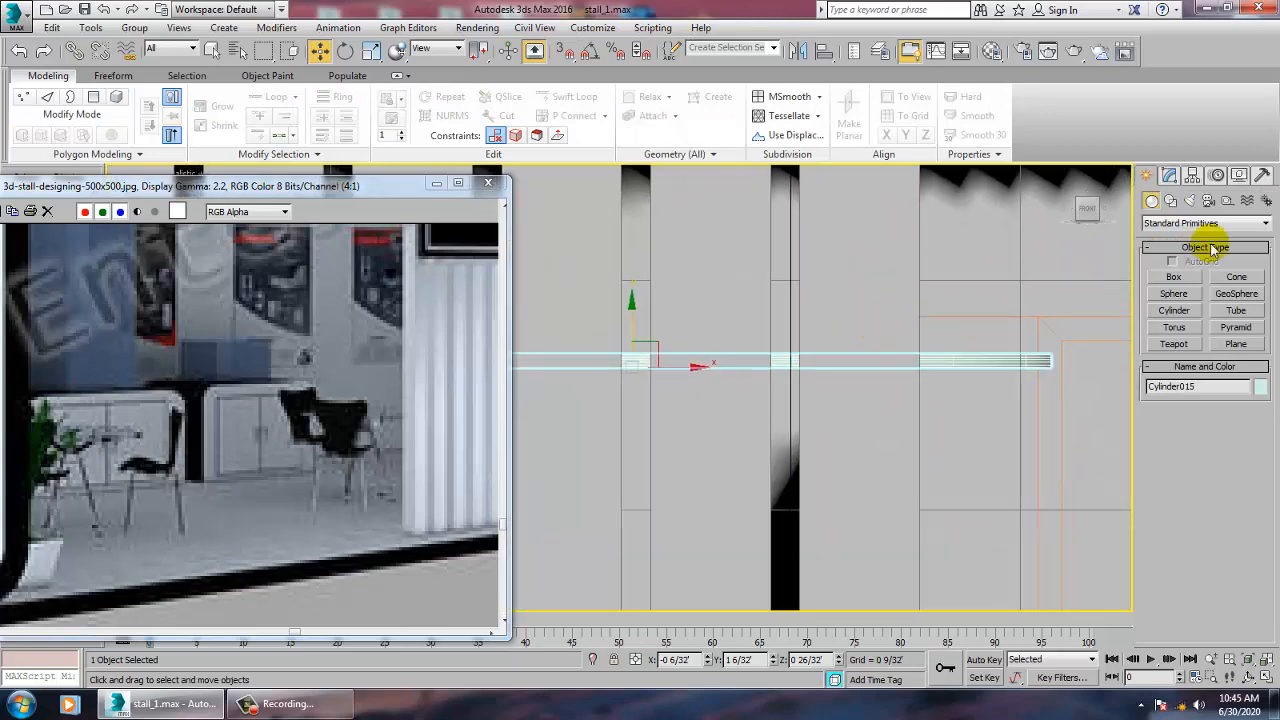
click(1171, 201)
click(1175, 290)
scroll(829, 337, down, 5)
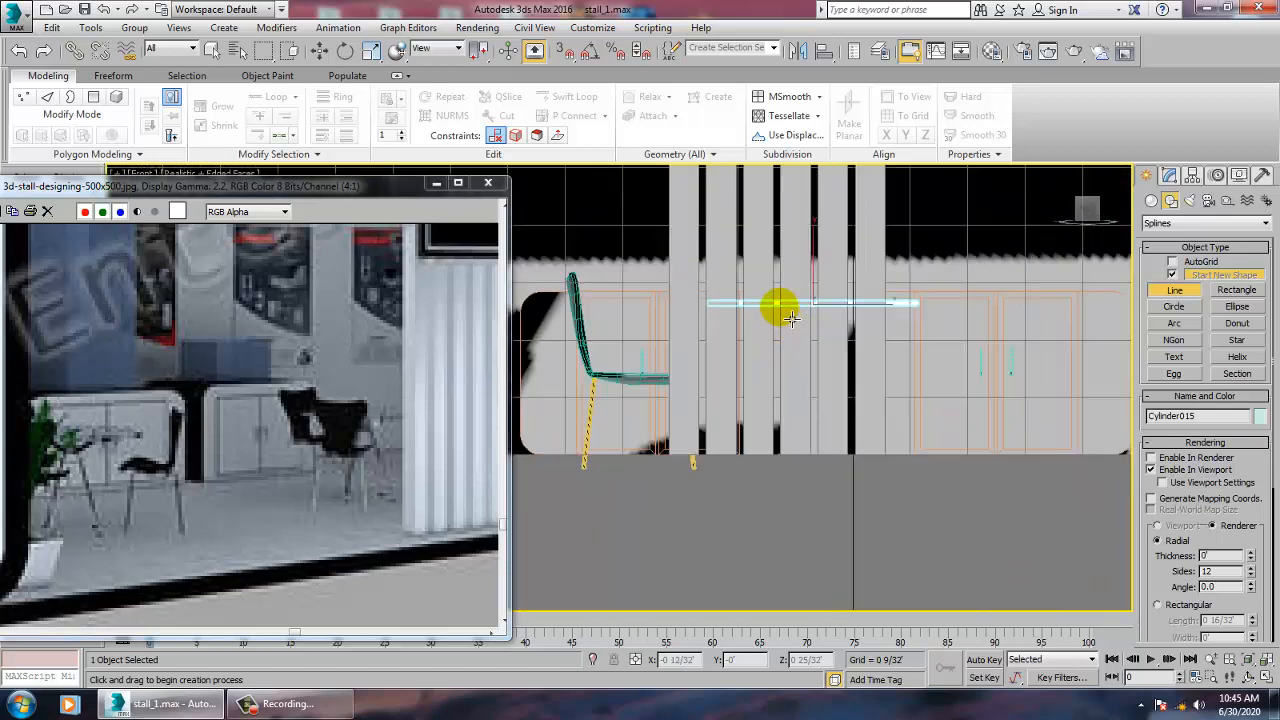
click(790, 305)
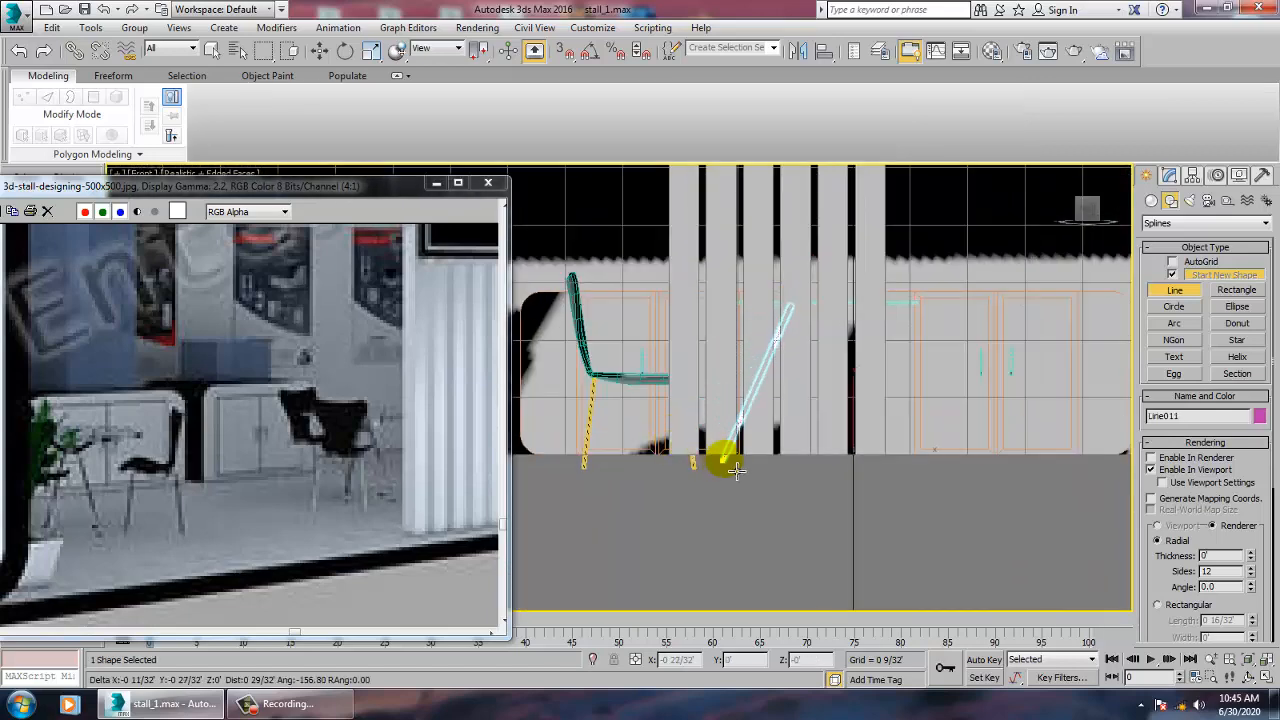
right_click(726, 456)
Step: Move the slanted leg line along Y to 1 7/32' so that it stands under the tabletop
key(w)
key(1)
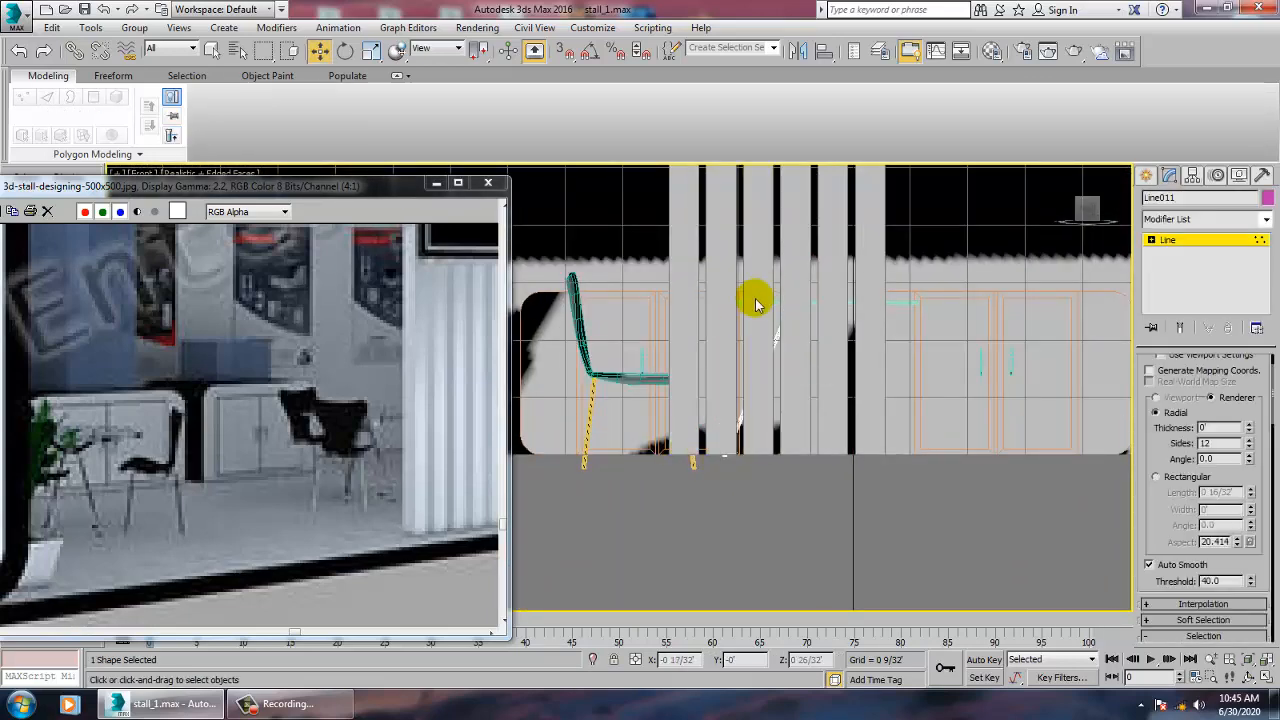
drag(769, 273, 820, 310)
click(1180, 245)
key(alt+w)
right_click(969, 449)
key(z)
key(alt+w)
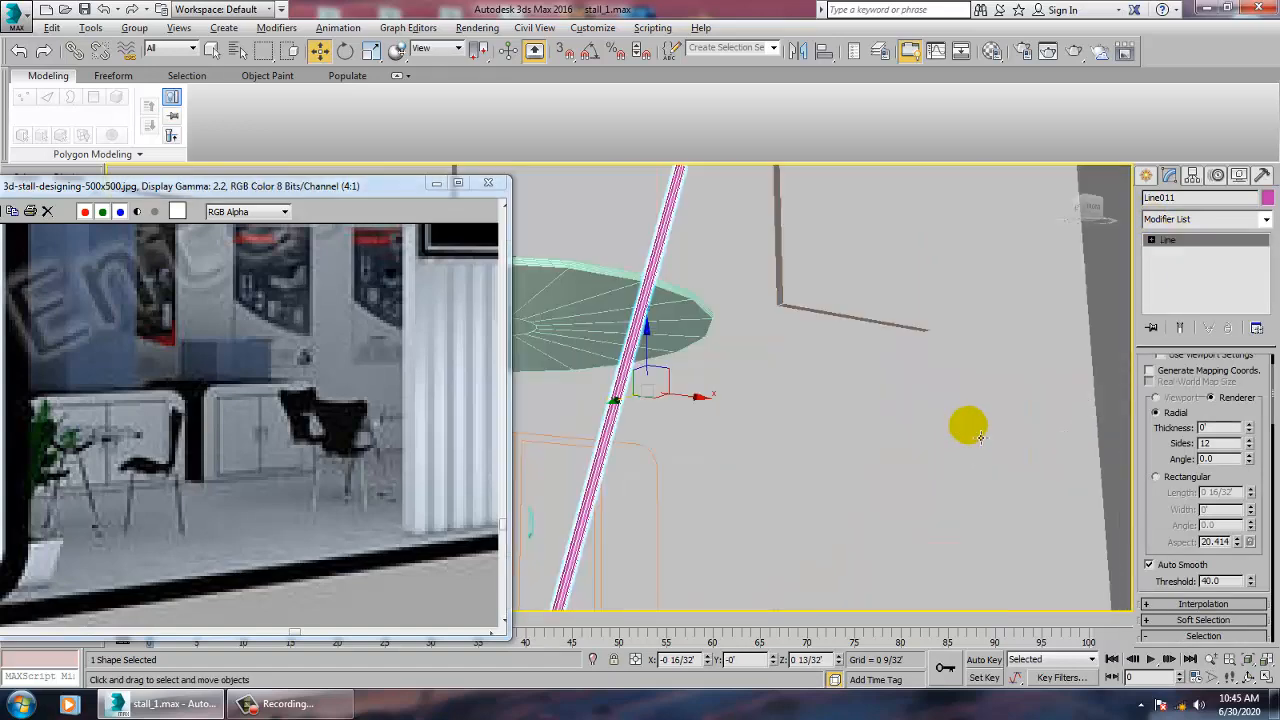
scroll(967, 428, down, 6)
alt+middle_drag(967, 428, 826, 421)
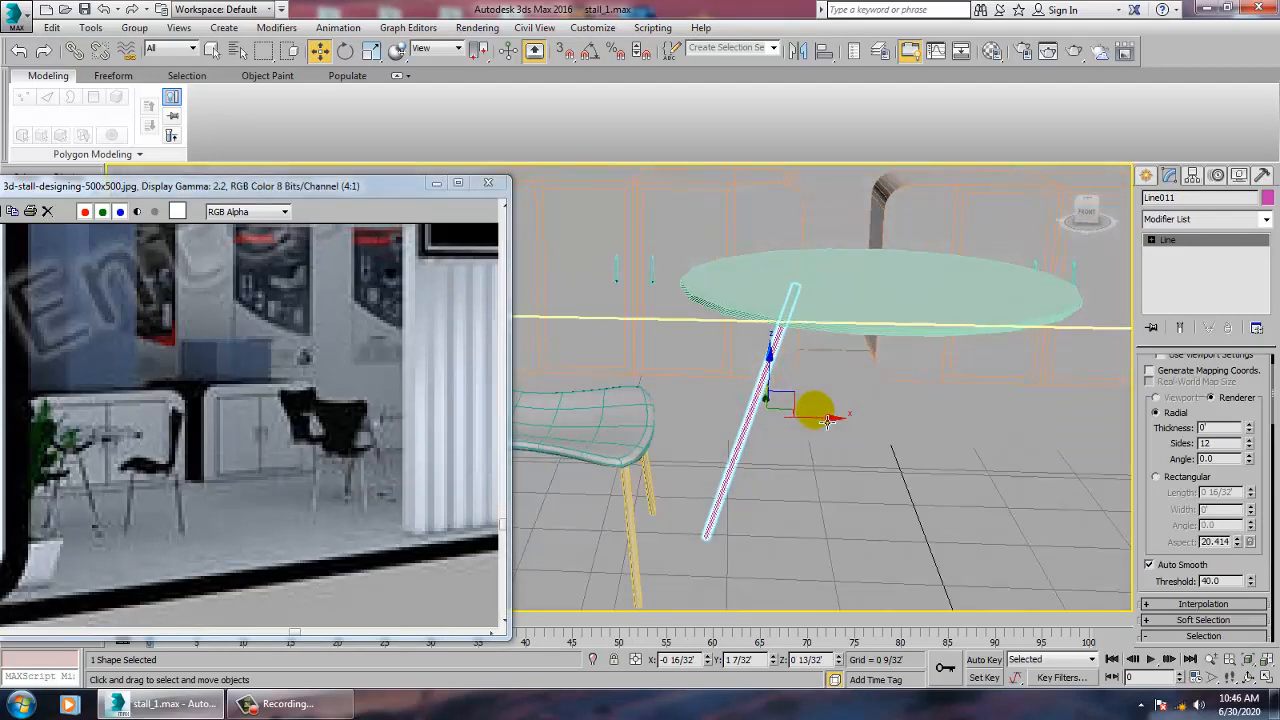
Step: Mirror a copy of the table leg across X in the Front view and move it along X to the tabletop's opposite side
key(alt+w)
right_click(903, 271)
key(alt+w)
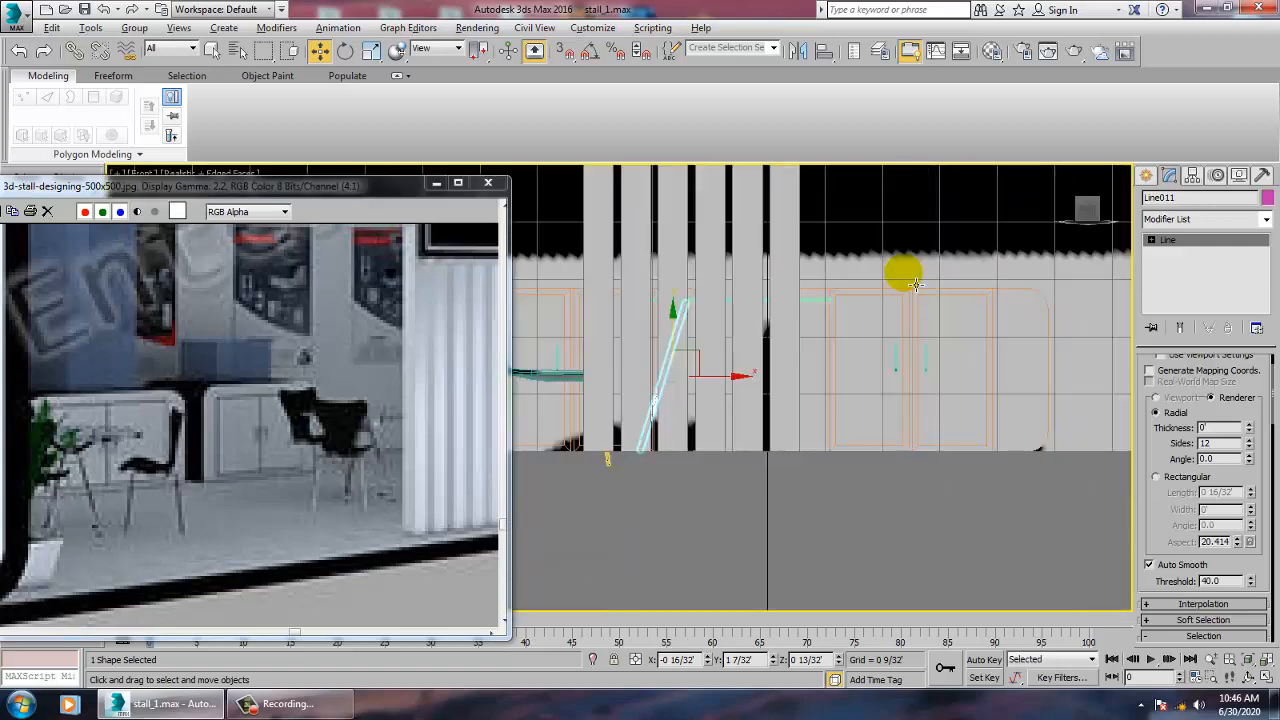
click(798, 52)
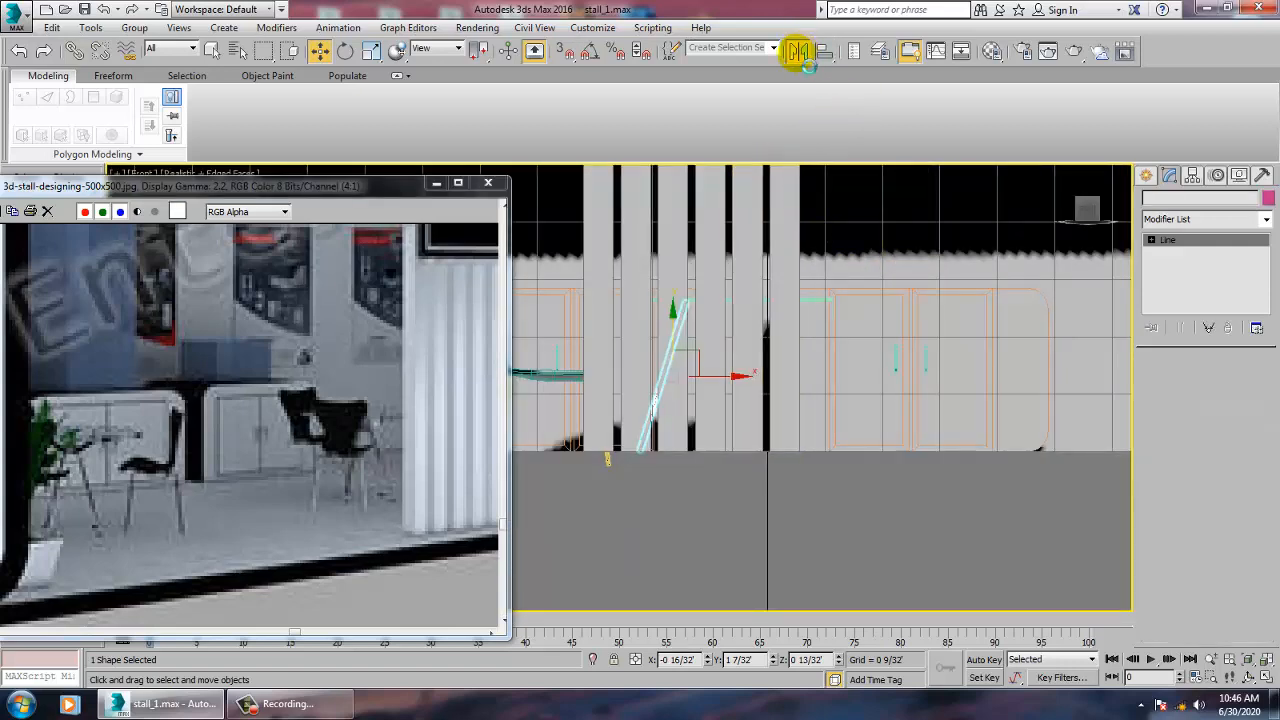
click(594, 471)
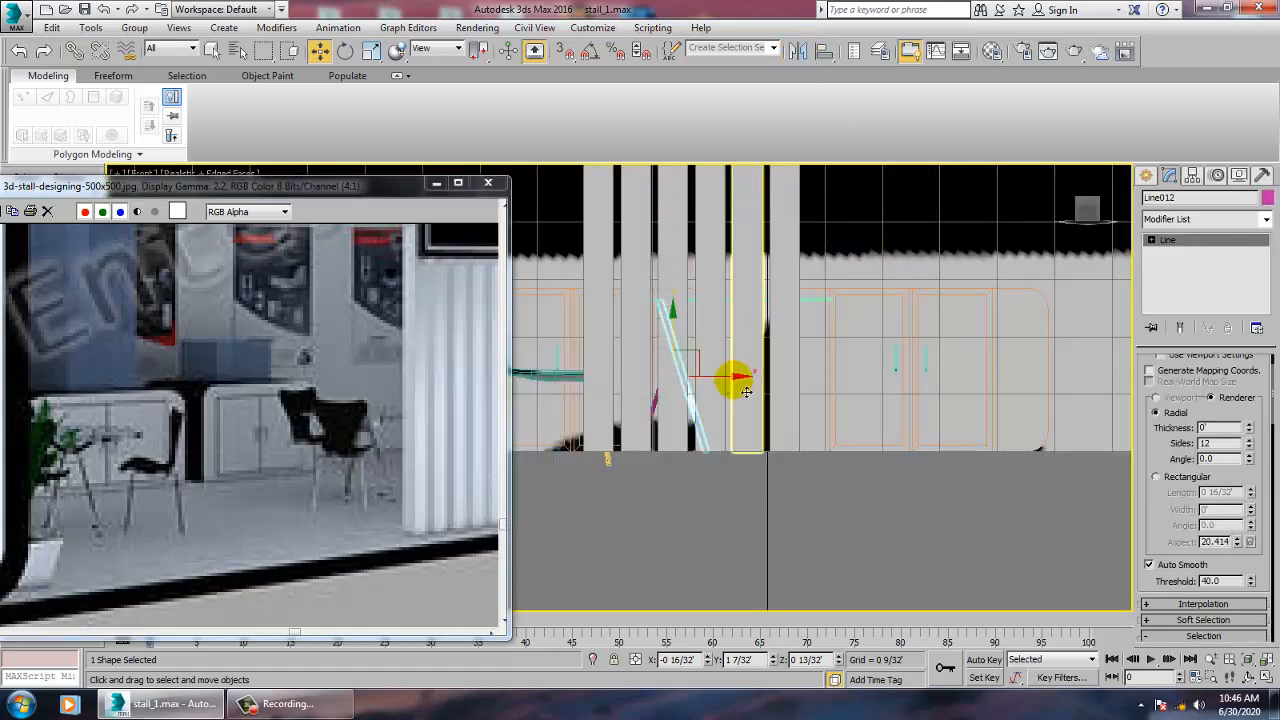
drag(750, 387, 847, 390)
Step: Set the mirrored table leg's radial thickness to 0 1/32'
key(alt+w)
right_click(990, 481)
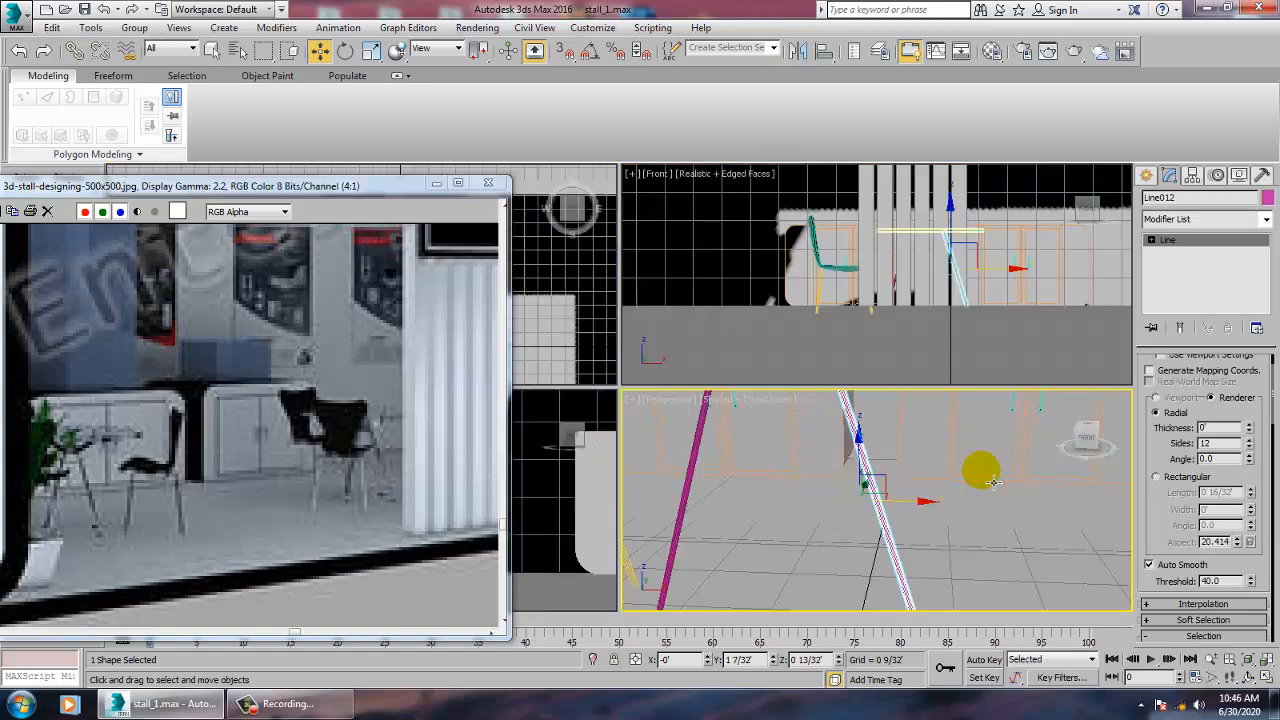
key(alt+w)
scroll(902, 424, down, 3)
alt+middle_drag(896, 424, 906, 373)
scroll(849, 366, down, 4)
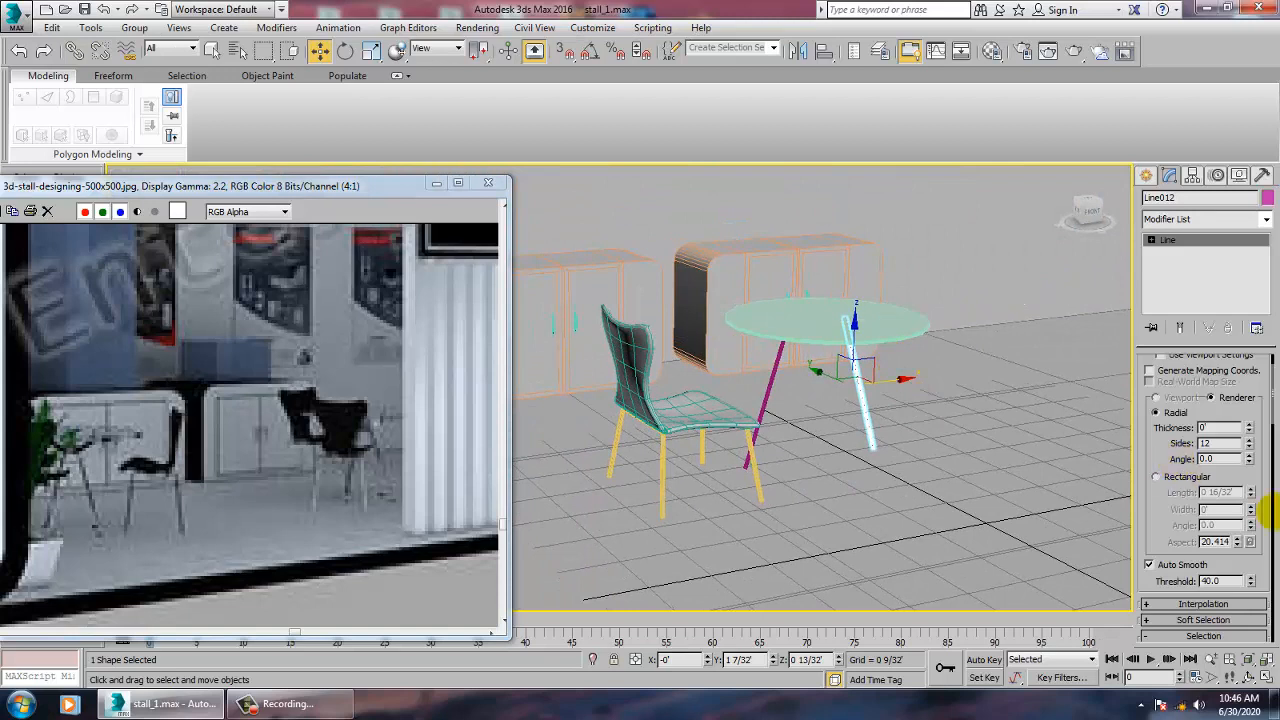
drag(1252, 428, 1273, 379)
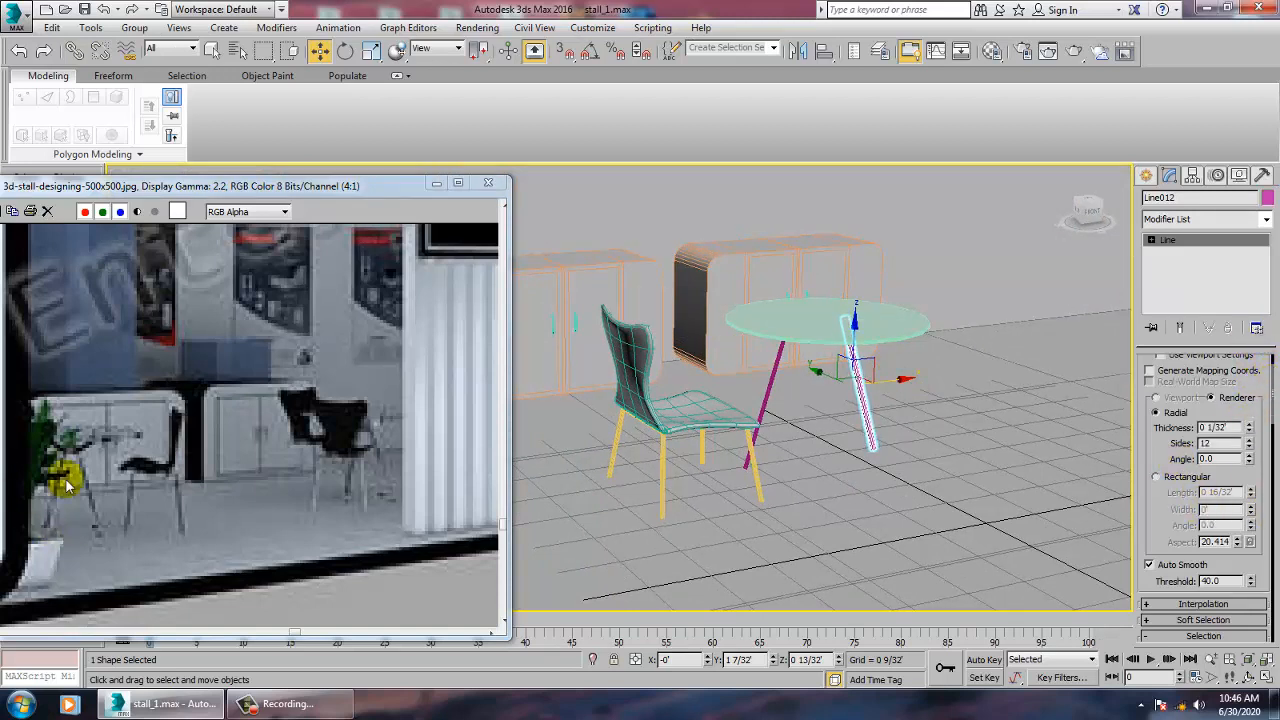
Step: Match the first table leg's radial thickness to that of the mirrored leg
double_click(1236, 427)
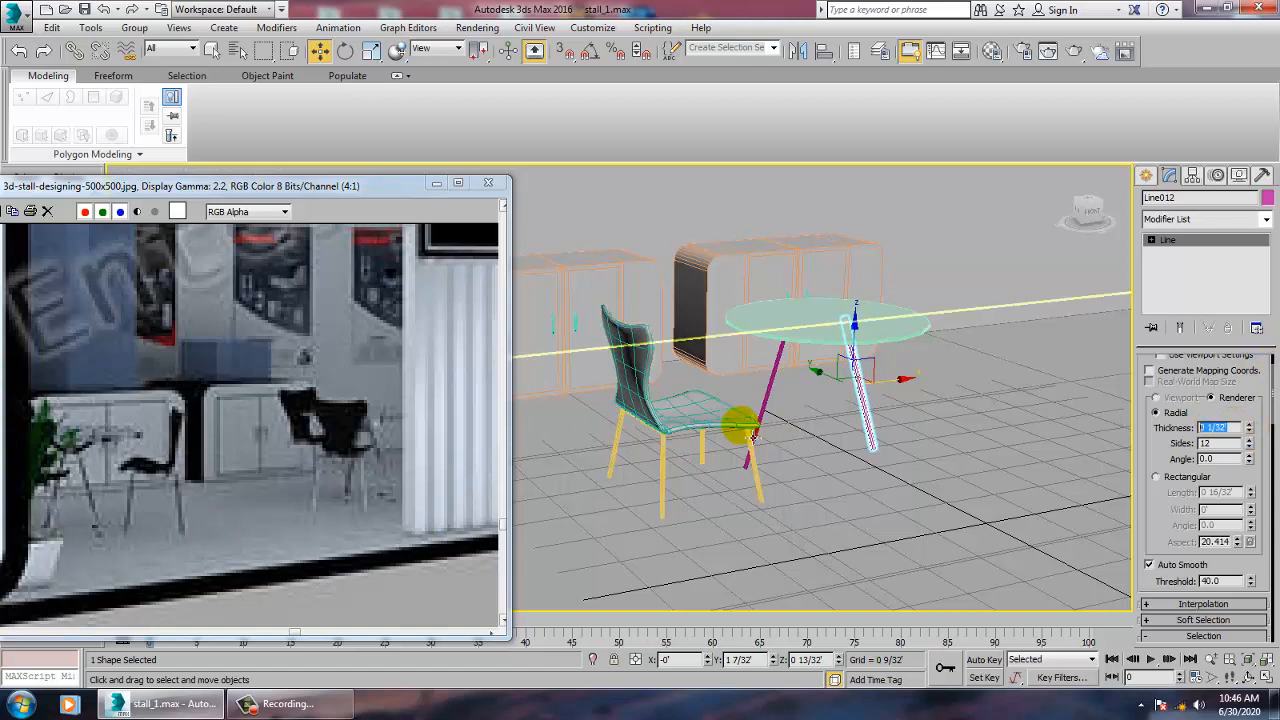
click(774, 386)
double_click(1226, 428)
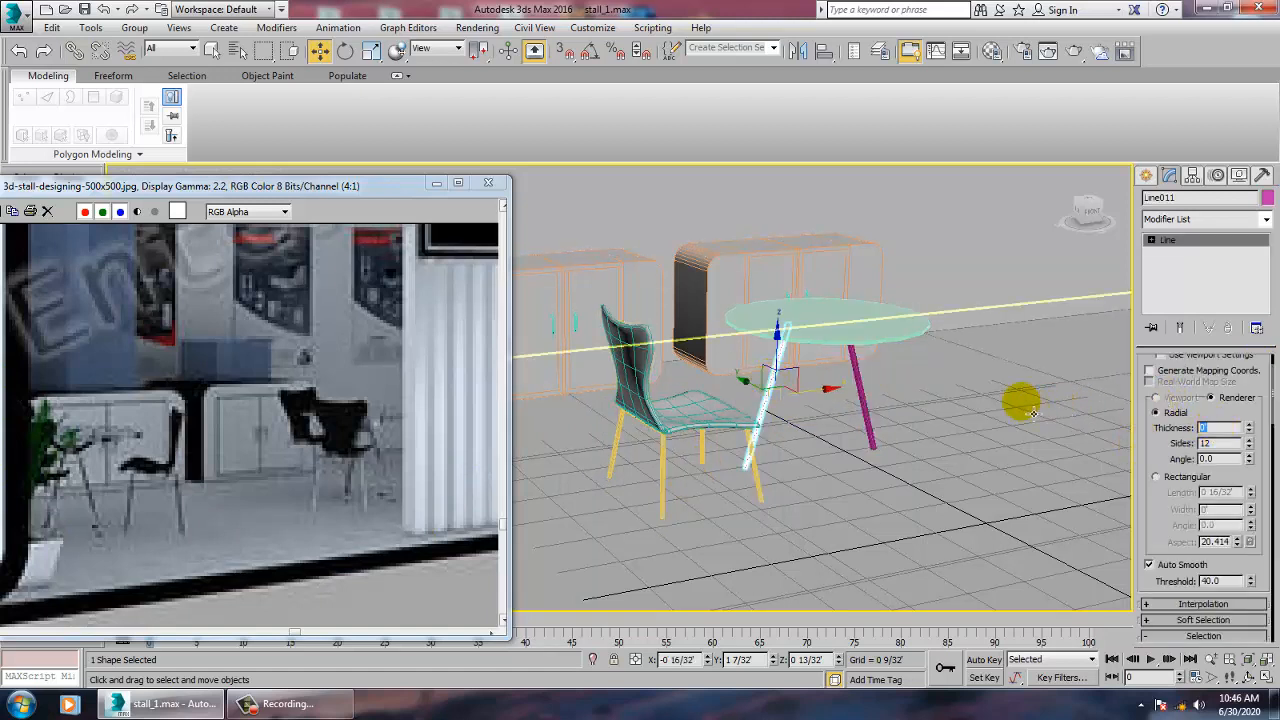
key(Return)
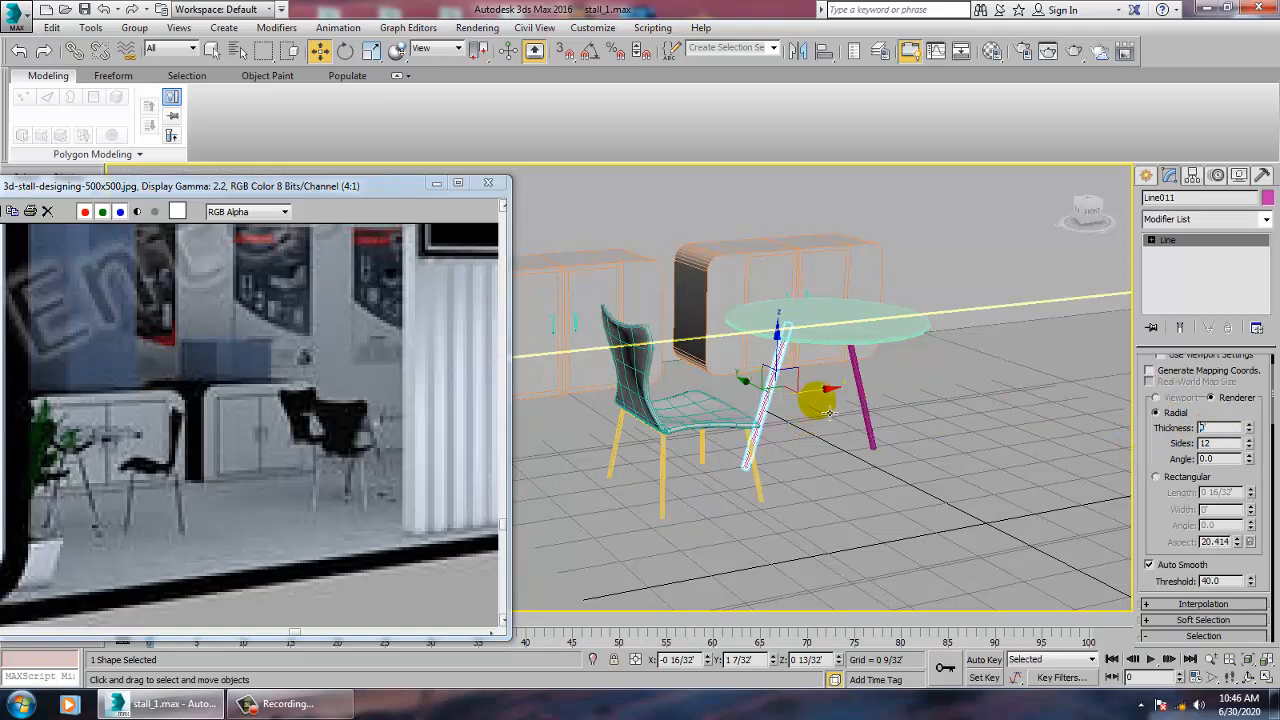
Step: Fine-tune the radial thickness of the first slanted table leg so that both legs look equally thick
alt+middle_drag(829, 412, 845, 420)
click(1232, 424)
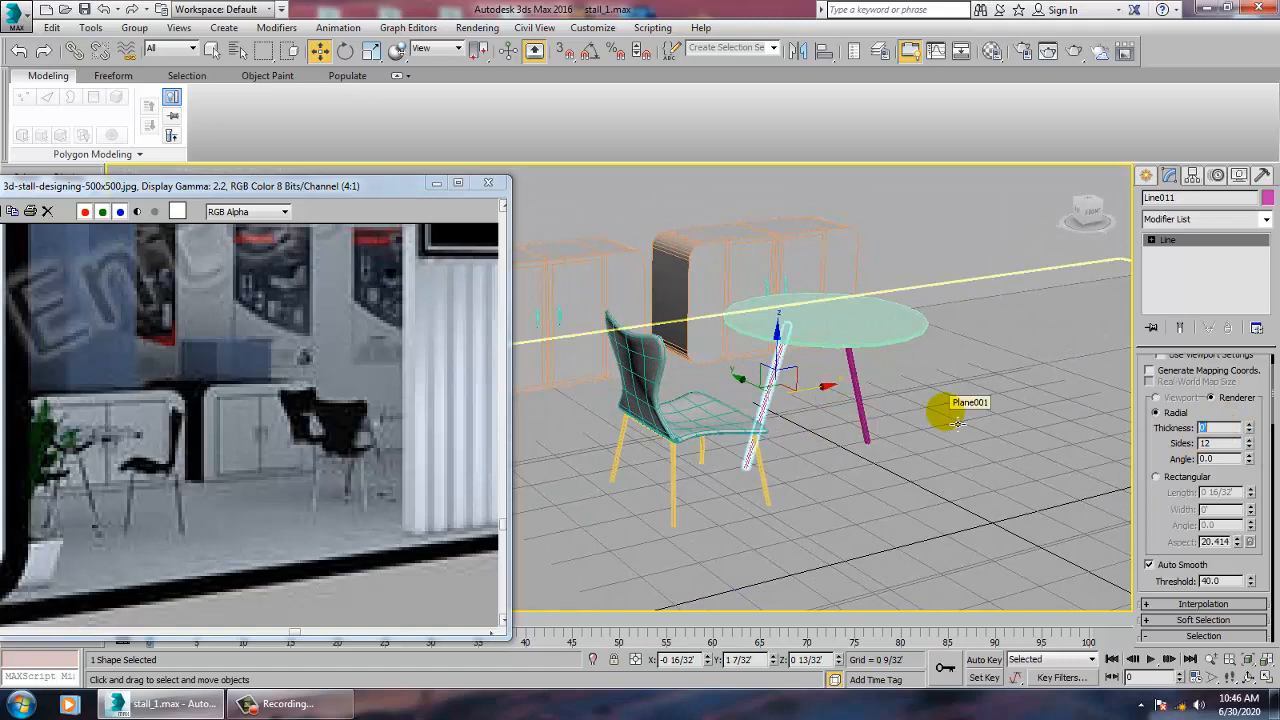
alt+middle_drag(1006, 409, 966, 417)
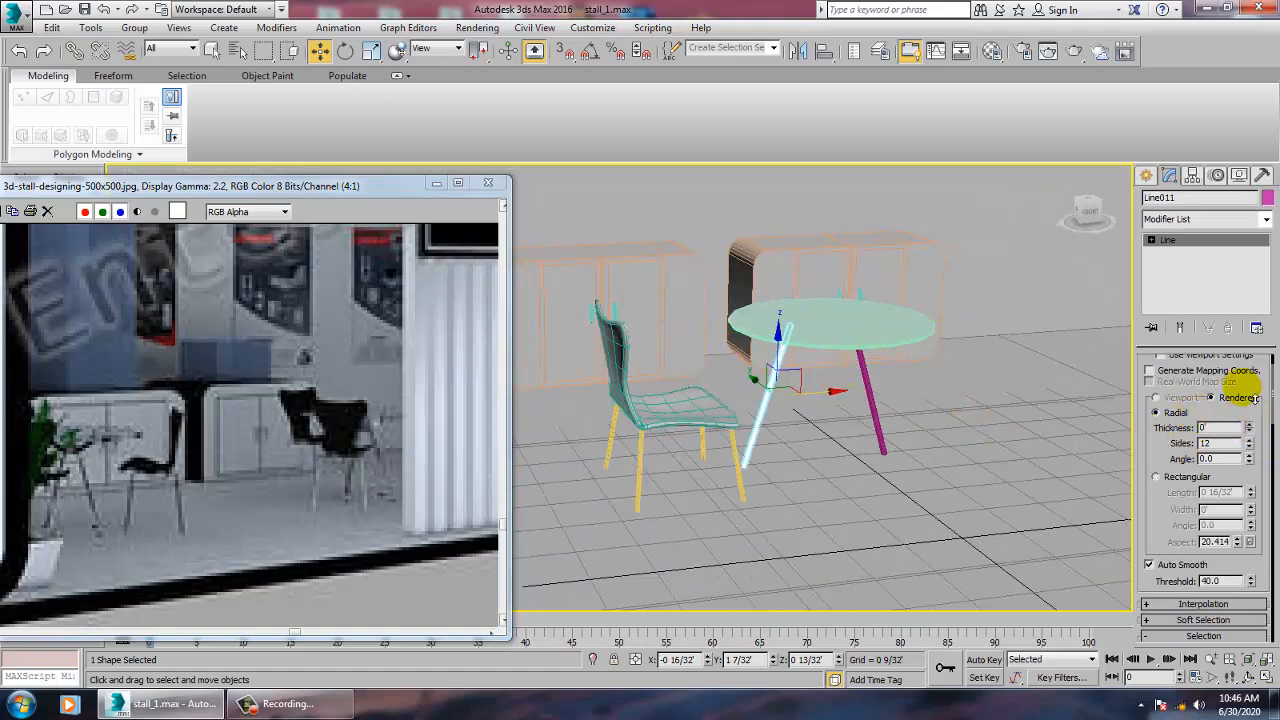
click(862, 390)
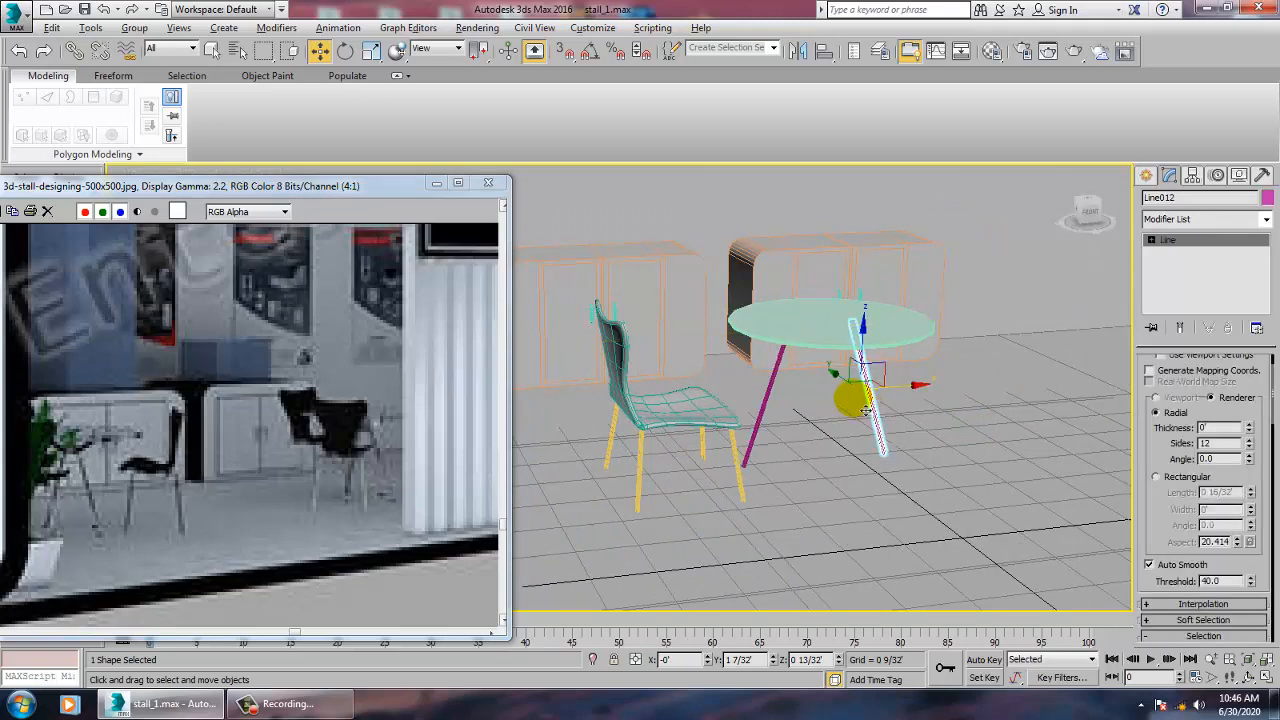
scroll(857, 400, up, 3)
click(738, 416)
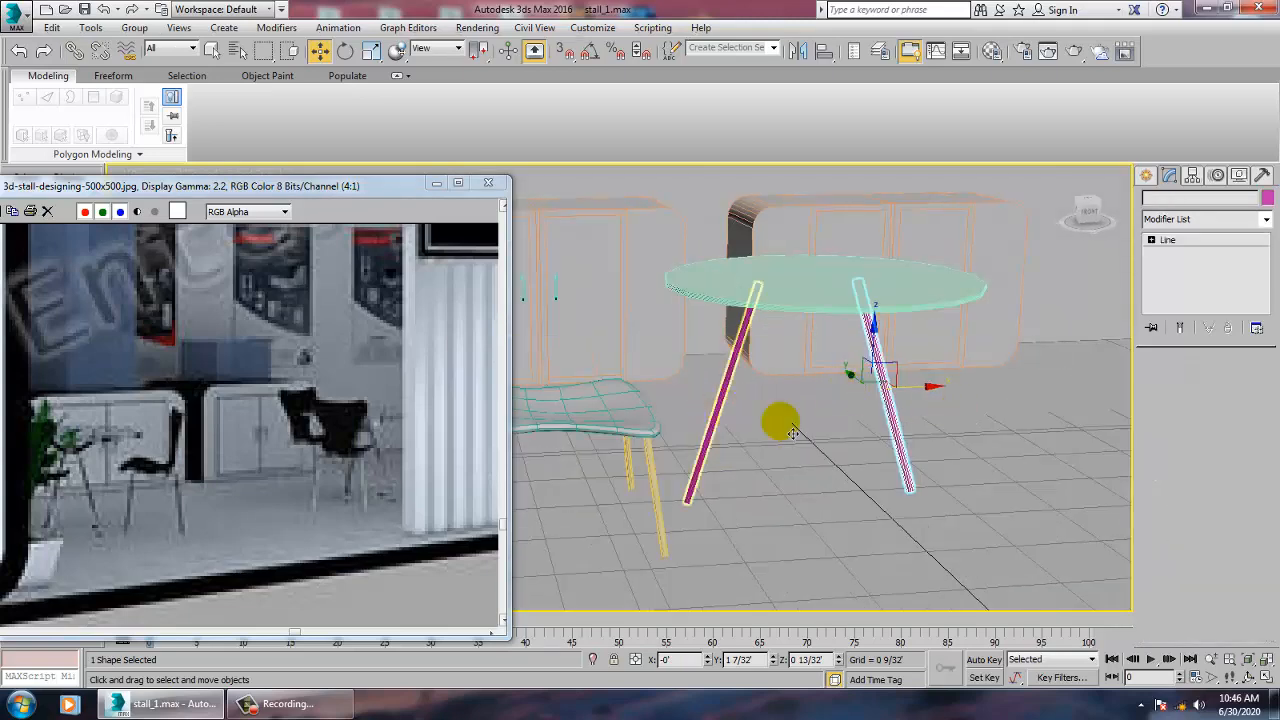
drag(1249, 430, 1258, 416)
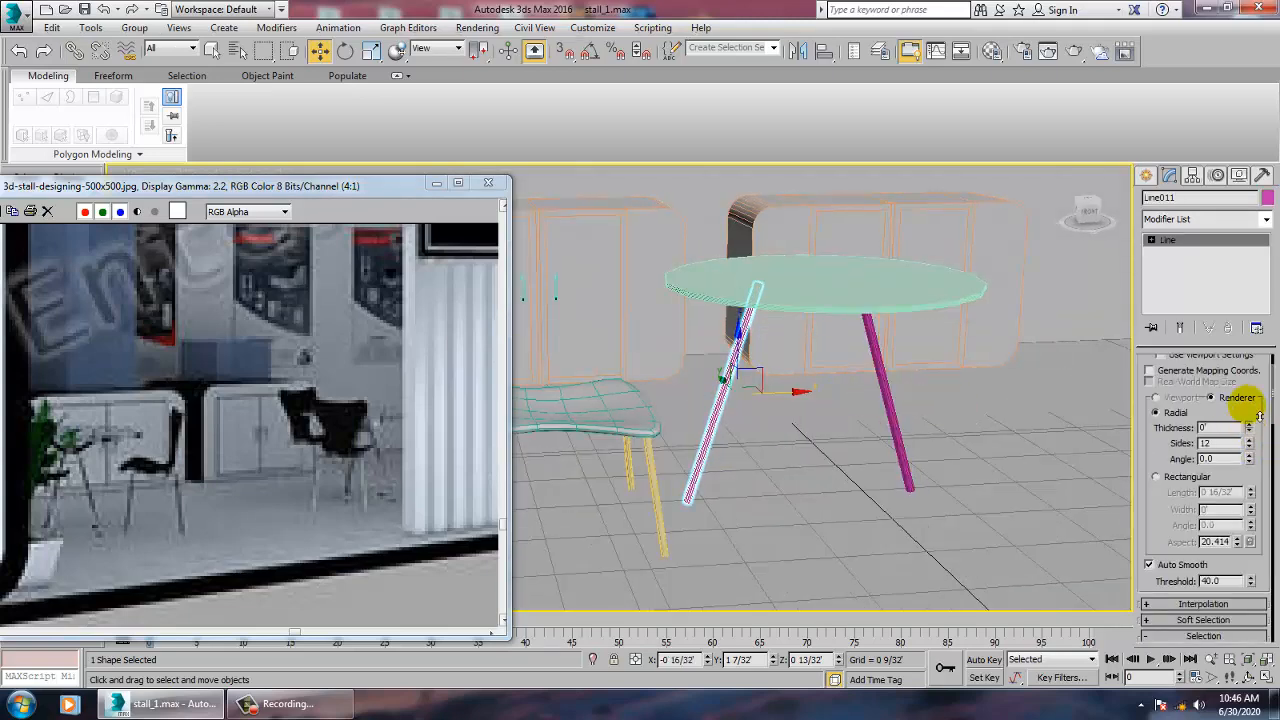
Step: Select both slanted table legs and make one rotated copy of the pair about Z, giving the table four legs
click(890, 414)
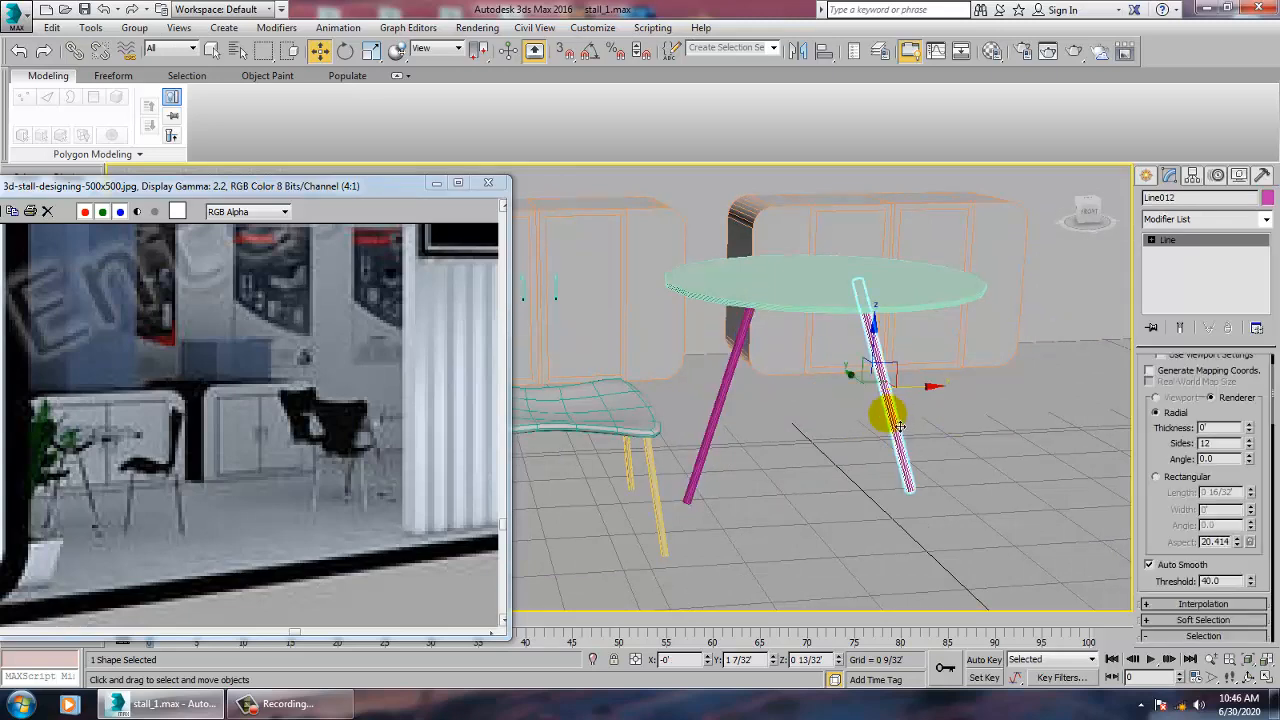
ctrl+click(720, 394)
alt+middle_drag(843, 391, 887, 396)
key(e)
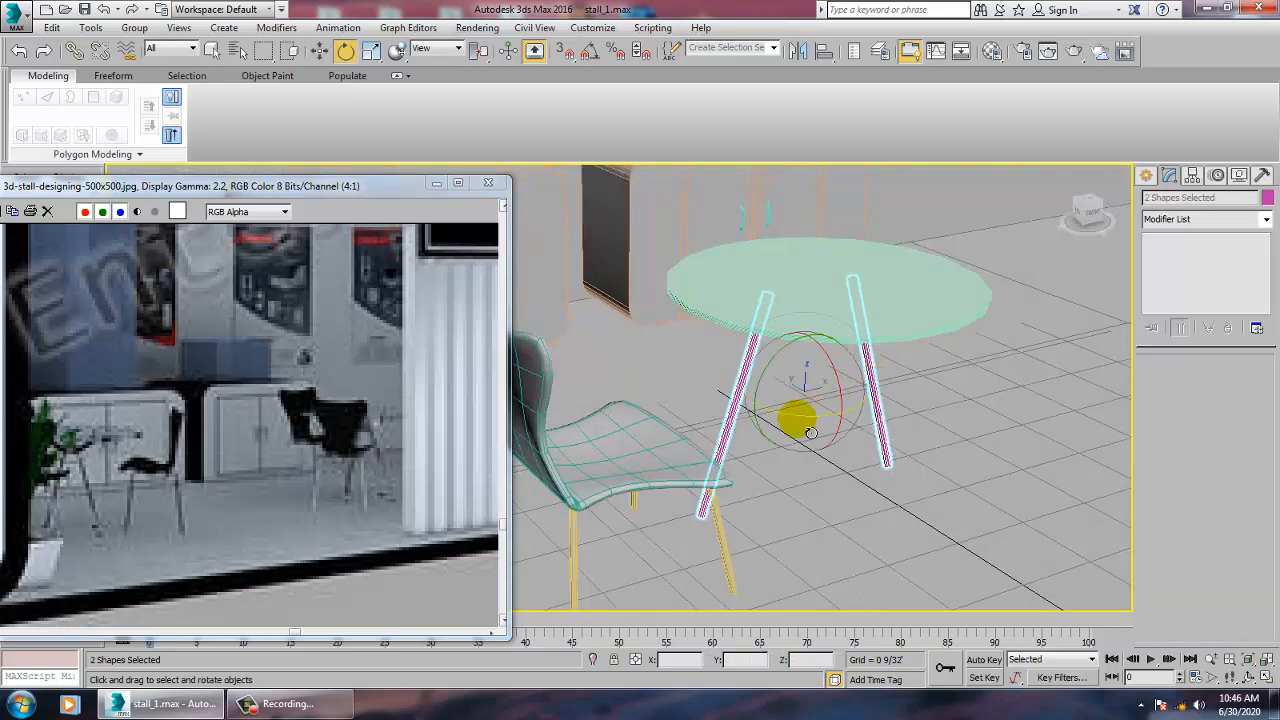
mouse_move(810, 432)
mouse_down()
mouse_move(634, 391)
mouse_move(674, 386)
mouse_move(685, 400)
mouse_move(680, 382)
mouse_up()
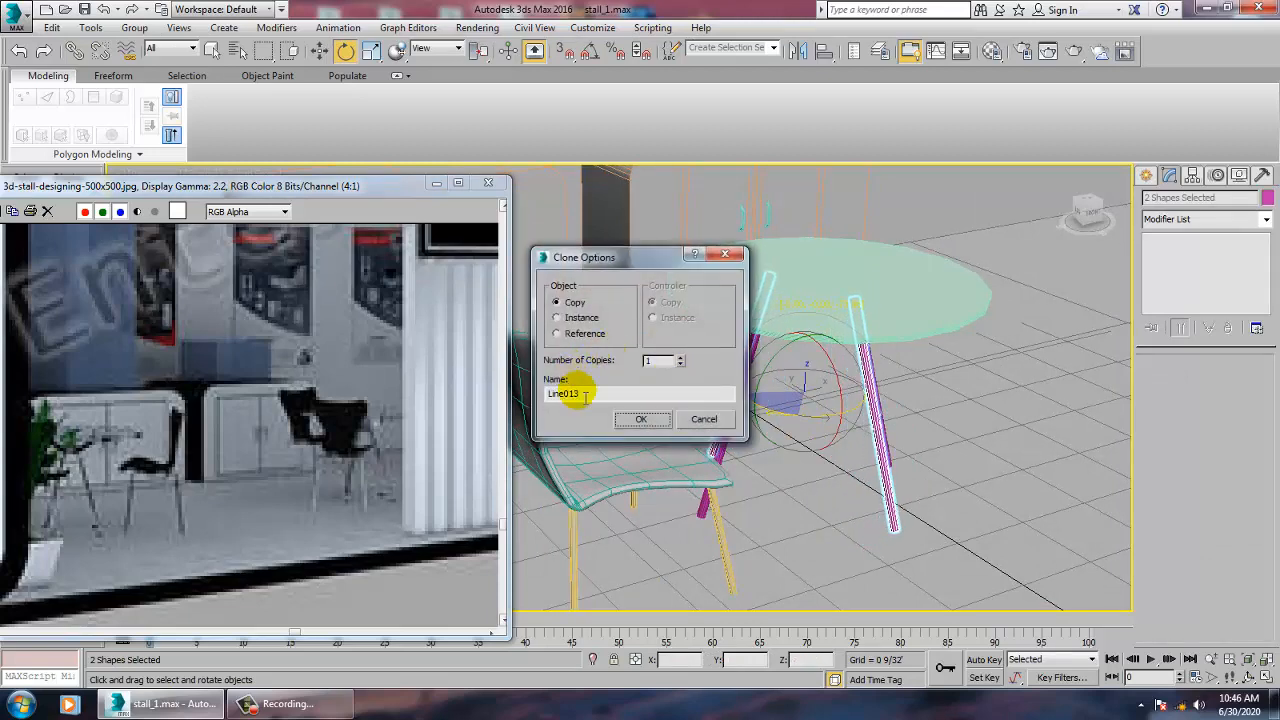
click(643, 420)
Step: Examine the table's four slanted legs from several angles and compare them with the furniture in the reference image
scroll(851, 377, down, 5)
scroll(894, 363, up, 5)
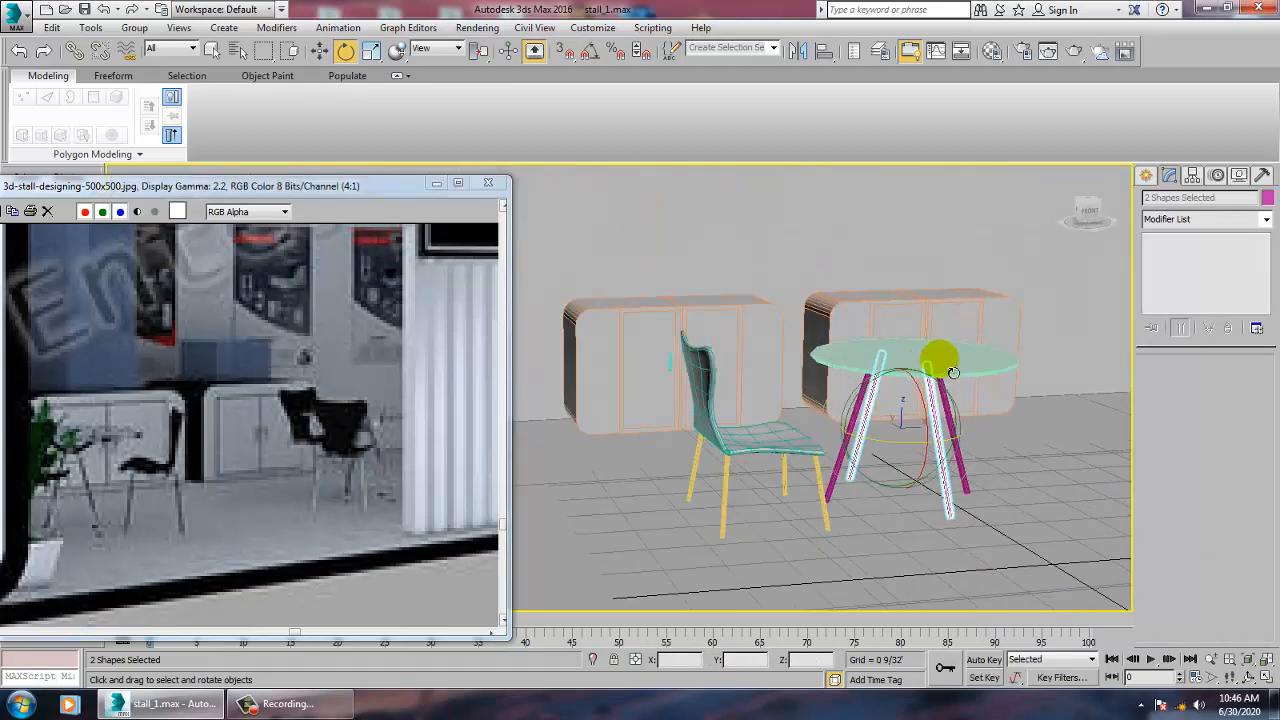
scroll(915, 393, up, 3)
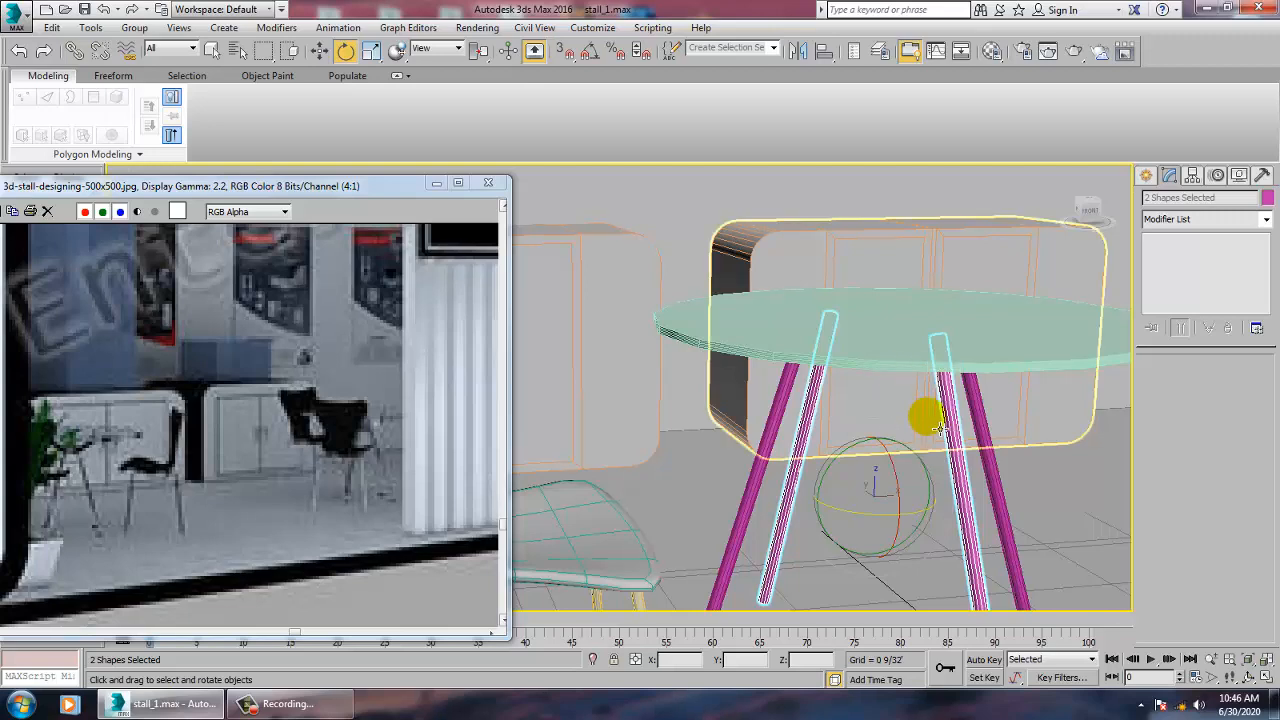
scroll(942, 435, down, 5)
alt+middle_drag(976, 472, 789, 429)
scroll(943, 526, up, 2)
scroll(912, 481, down, 5)
scroll(912, 481, up, 5)
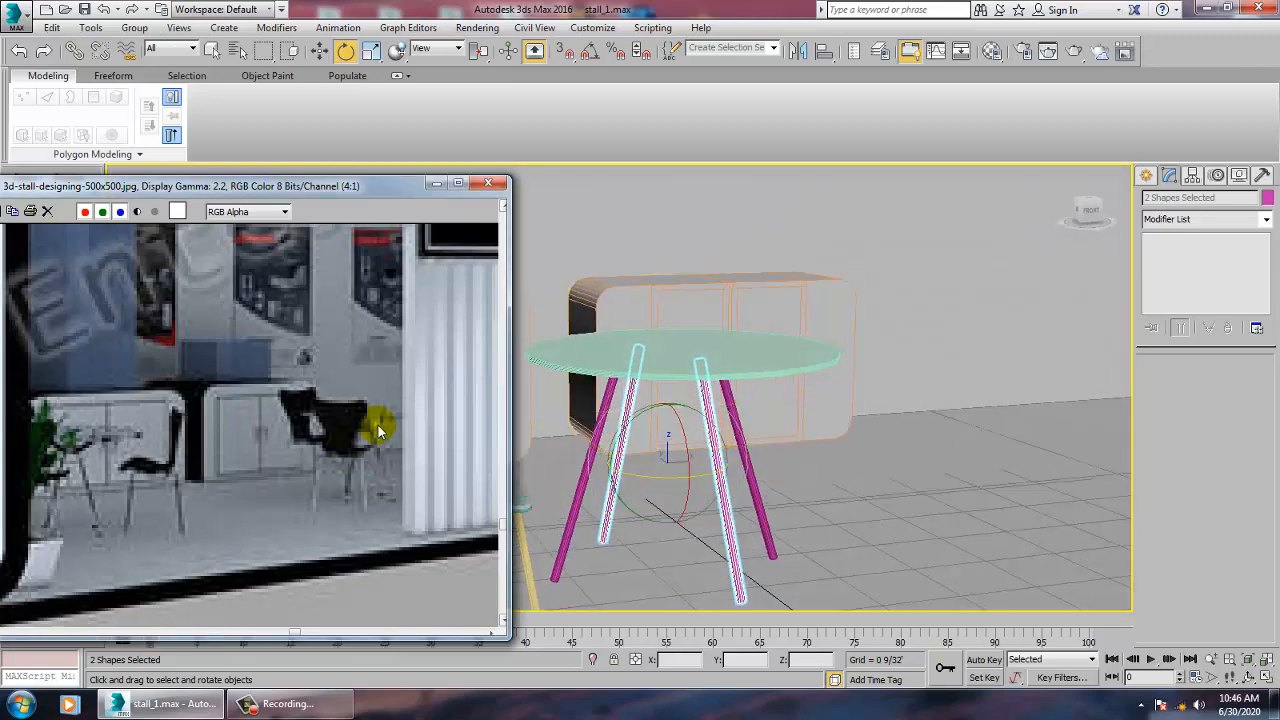
scroll(385, 457, up, 2)
scroll(385, 457, down, 4)
scroll(153, 541, up, 2)
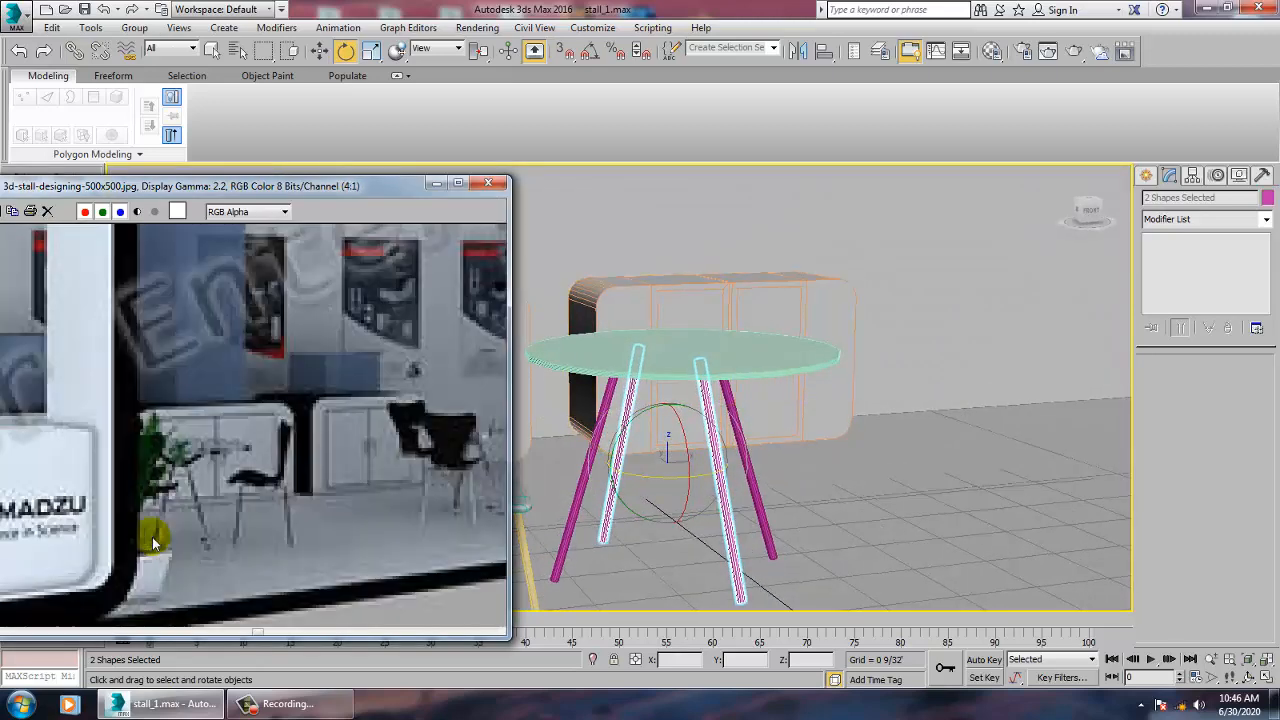
Step: Move the round tabletop along X by -0 2/32' in the wireframe Top view so that it is centred over the four legs
alt+middle_drag(800, 488, 724, 400)
click(708, 374)
scroll(729, 404, down, 4)
scroll(727, 403, up, 8)
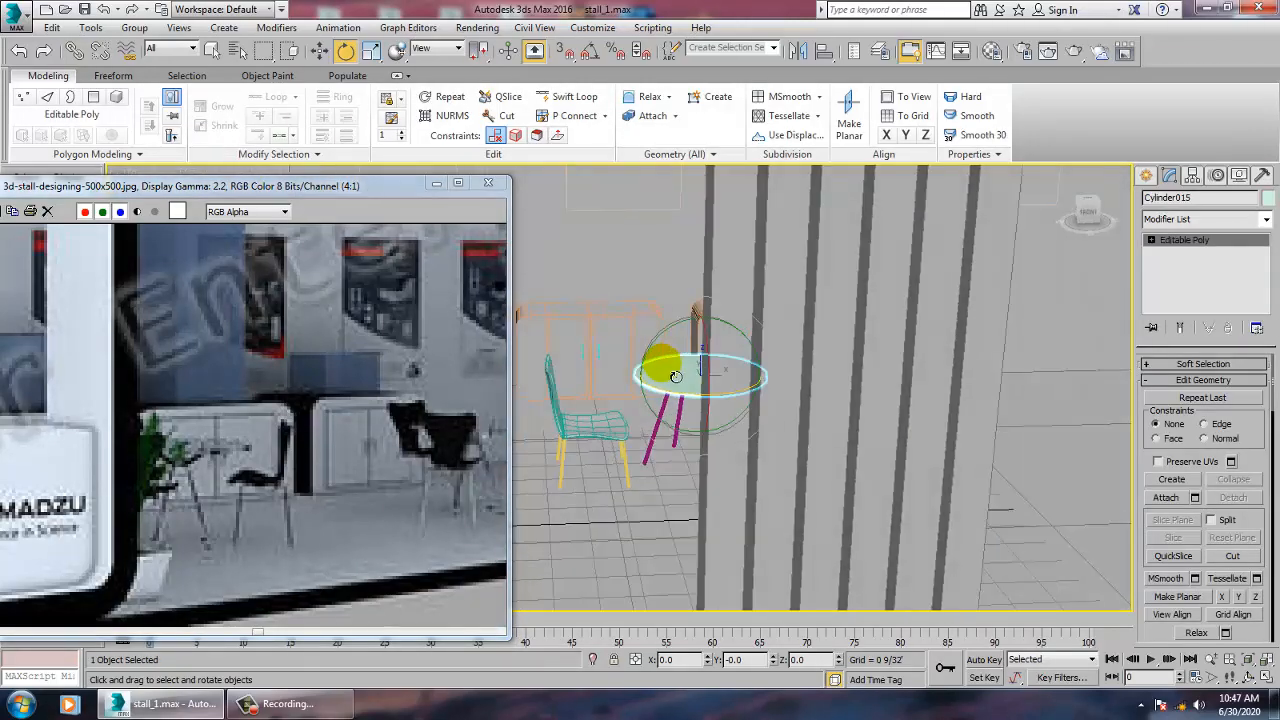
alt+middle_drag(724, 422, 722, 503)
key(alt+w)
right_click(589, 346)
key(alt+w)
key(z)
scroll(672, 348, down, 4)
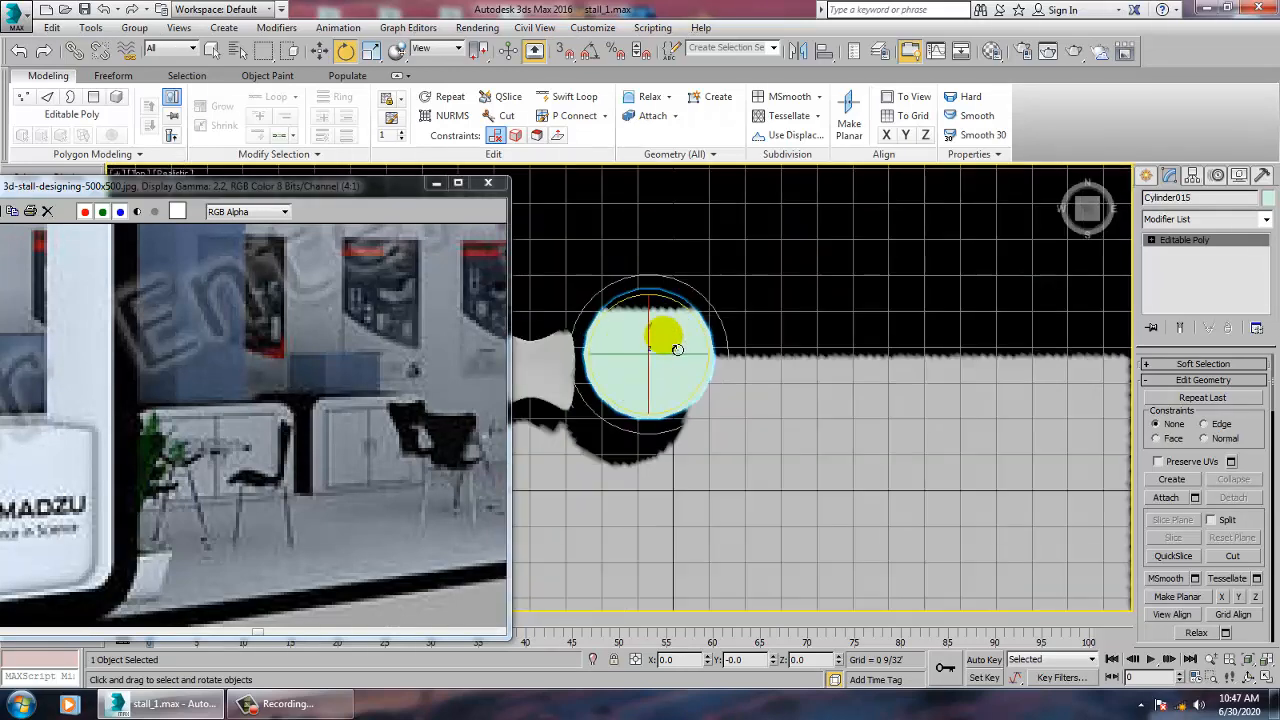
key(F3)
middle_drag(698, 370, 864, 410)
scroll(745, 386, up, 4)
key(w)
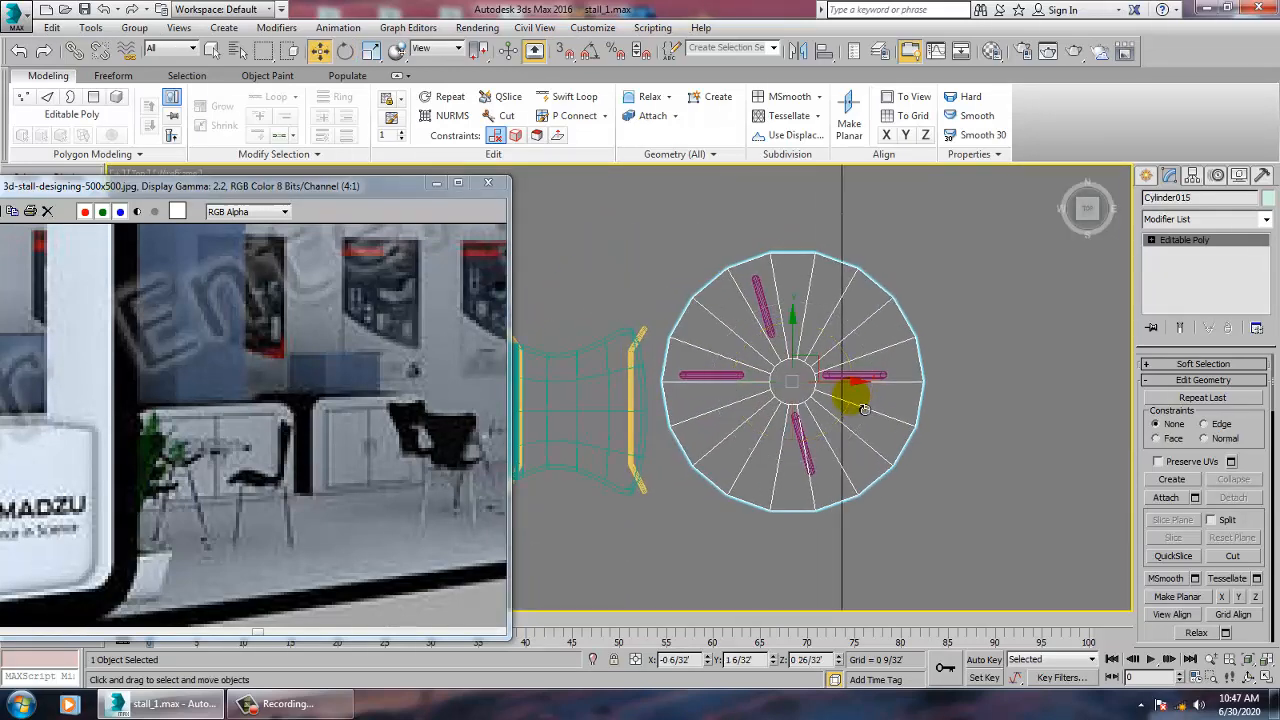
drag(870, 390, 853, 392)
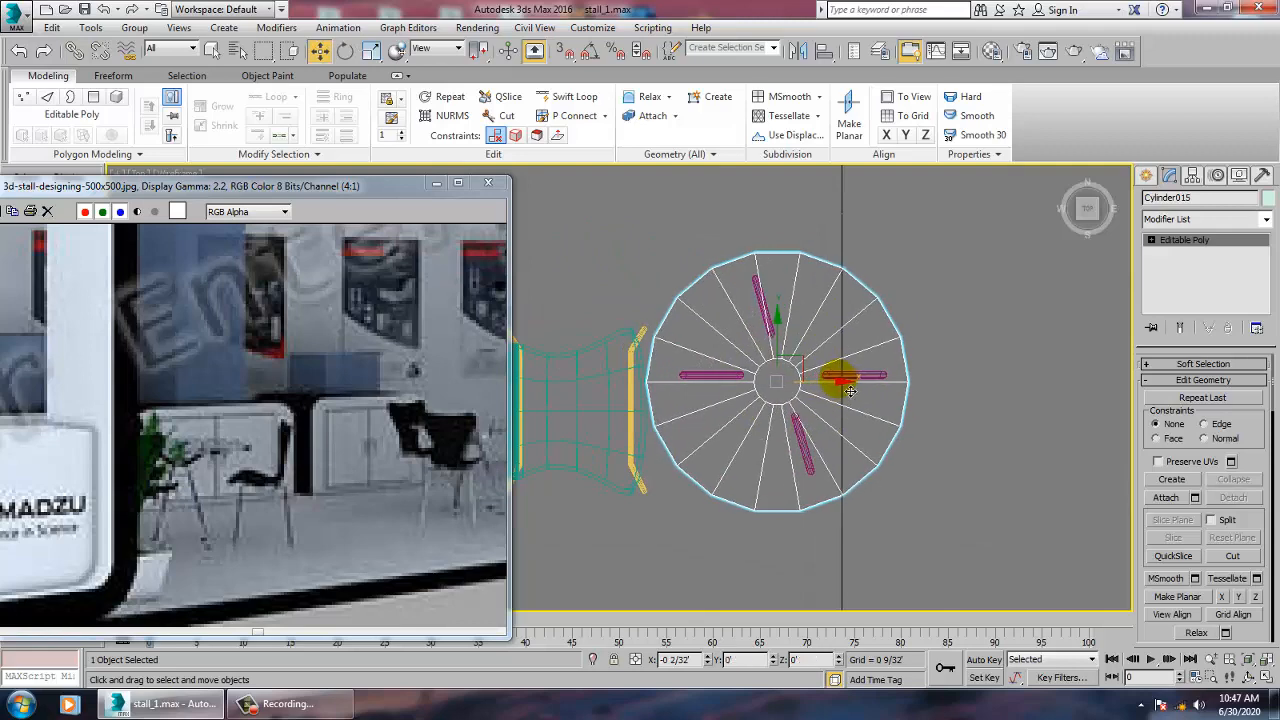
Step: Select the grouped chair and scale it down slightly in the Top view to suit the round table
key(alt+w)
click(931, 517)
key(alt+w)
alt+middle_drag(850, 430, 812, 330)
scroll(810, 350, down, 3)
middle_drag(808, 360, 825, 443)
scroll(808, 391, down, 4)
scroll(743, 443, up, 3)
click(702, 431)
key(r)
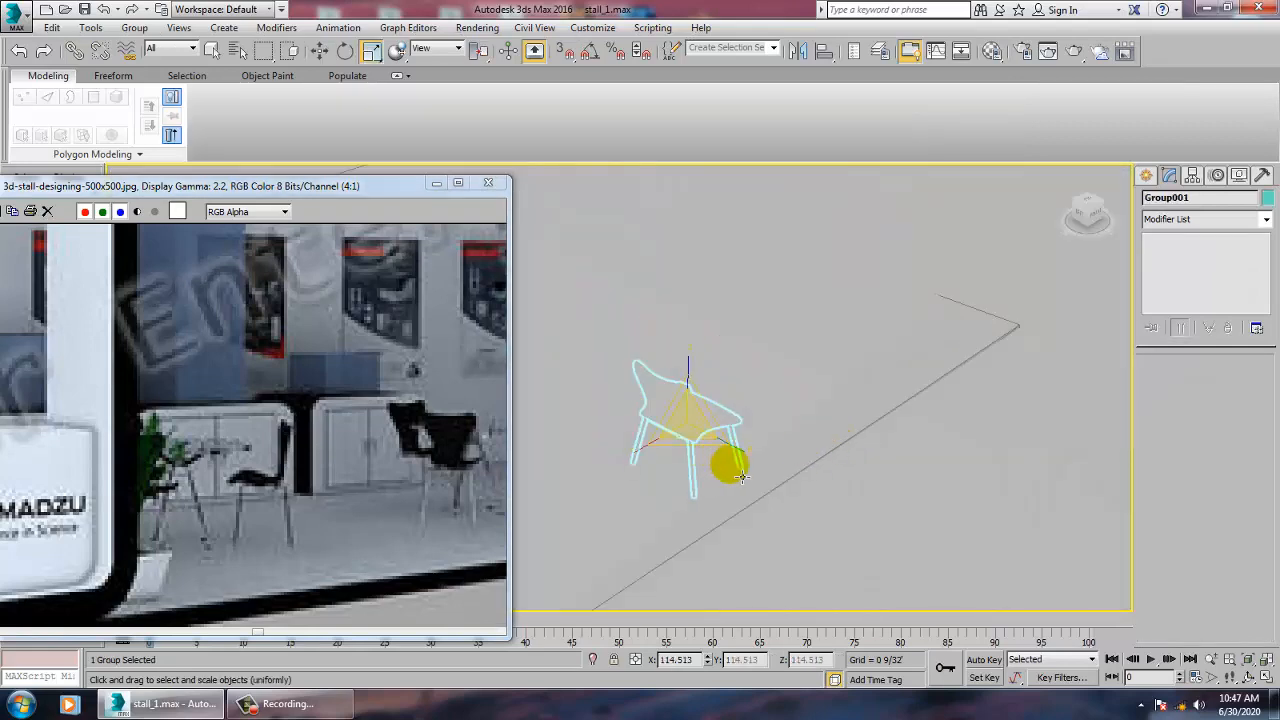
drag(735, 456, 733, 456)
alt+middle_drag(731, 450, 689, 386)
key(alt+w)
right_click(576, 329)
key(alt+w)
key(z)
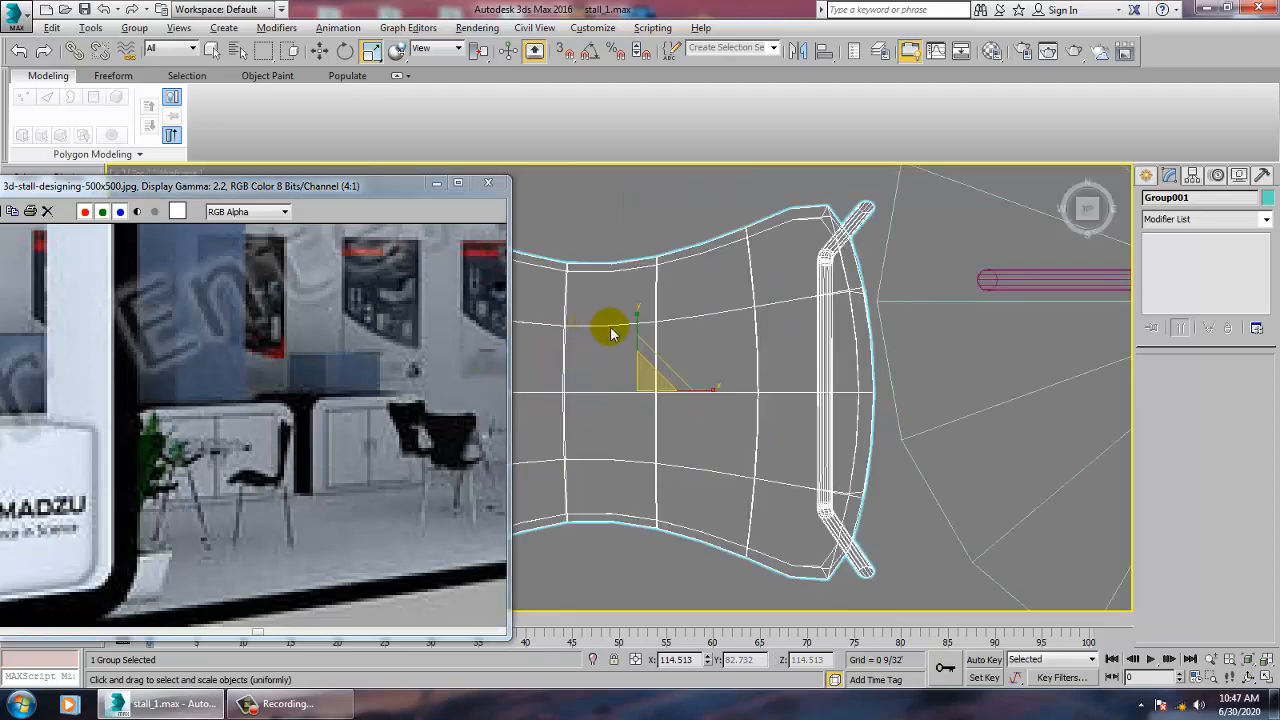
scroll(612, 331, down, 7)
scroll(670, 343, down, 2)
key(w)
key(r)
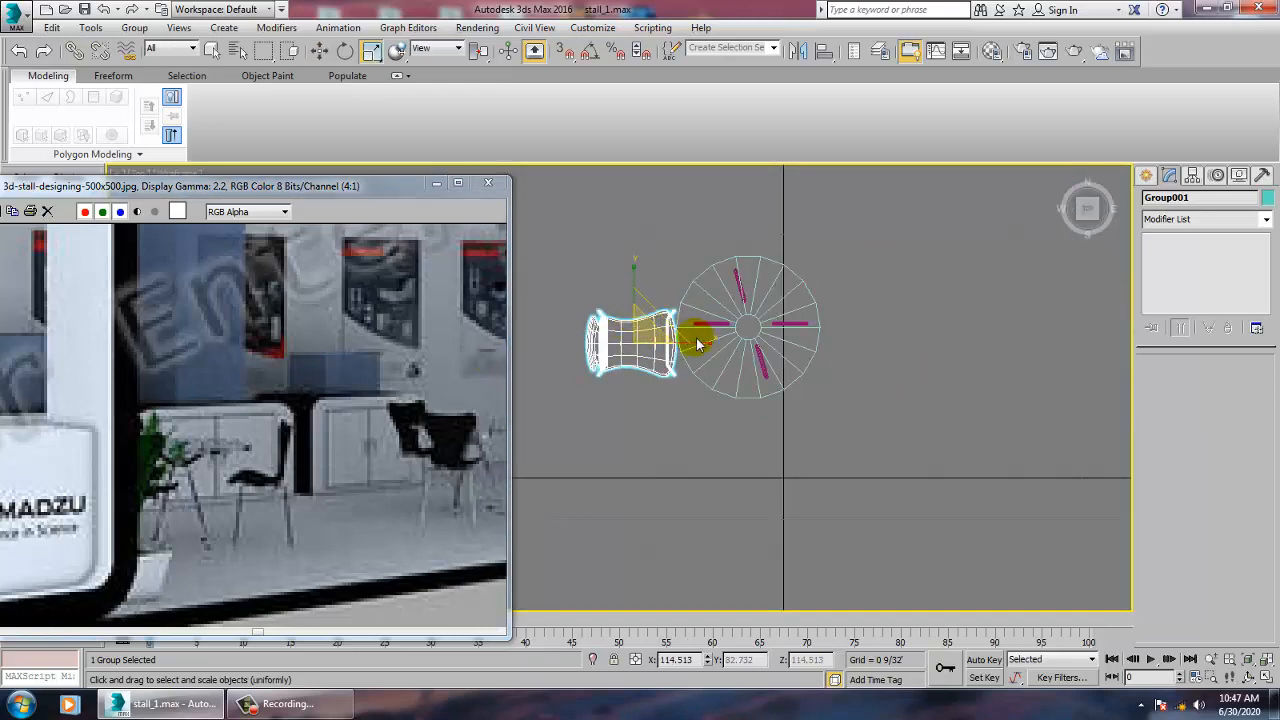
drag(686, 337, 703, 357)
Step: Move the chair along Y and X to X -1 3/32', Y 1 4/32', in line with the table's centre and against its edge
key(w)
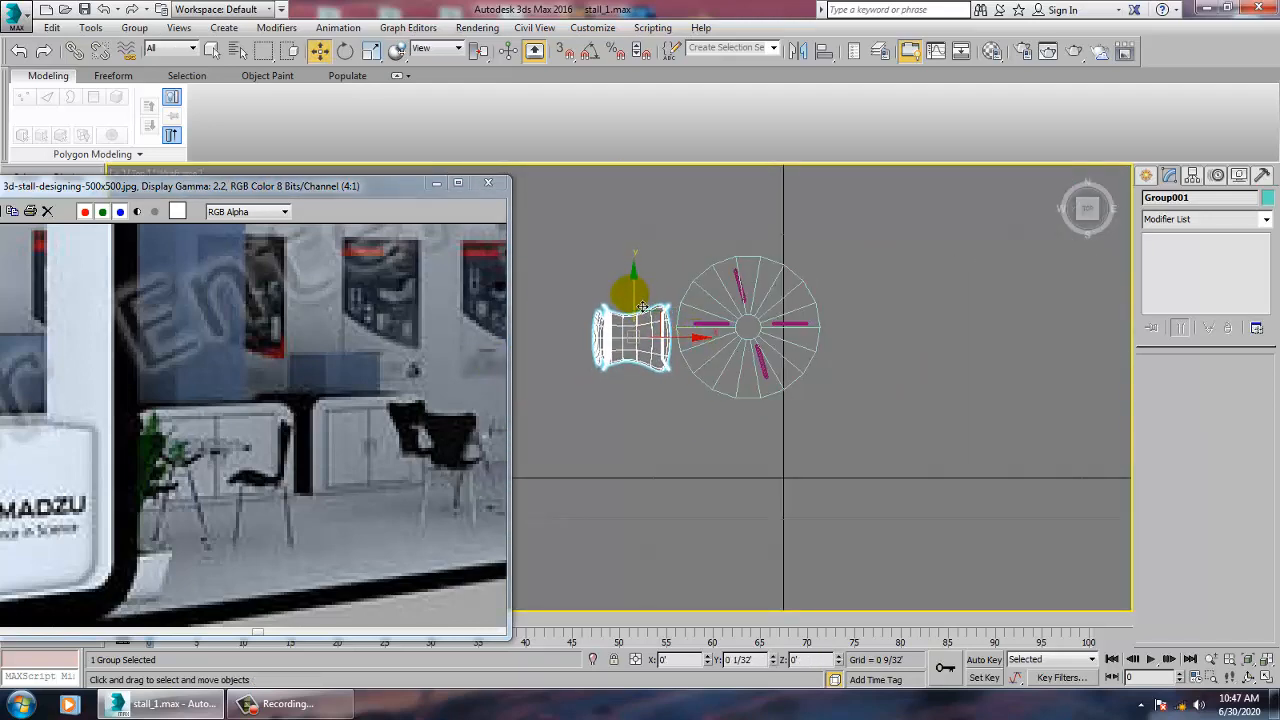
drag(636, 314, 636, 301)
drag(699, 343, 709, 343)
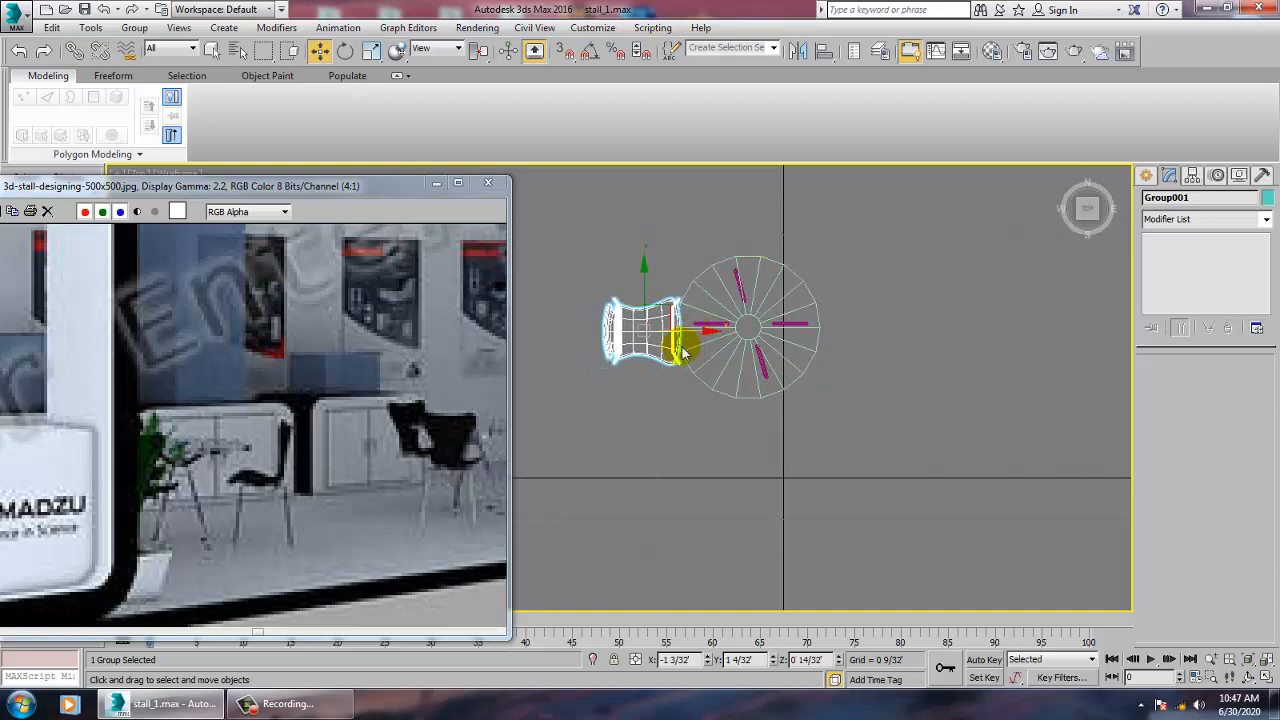
Step: Mirror a copy of the chair across X and move it along X to 0 17/32' on the table's opposite side
click(796, 52)
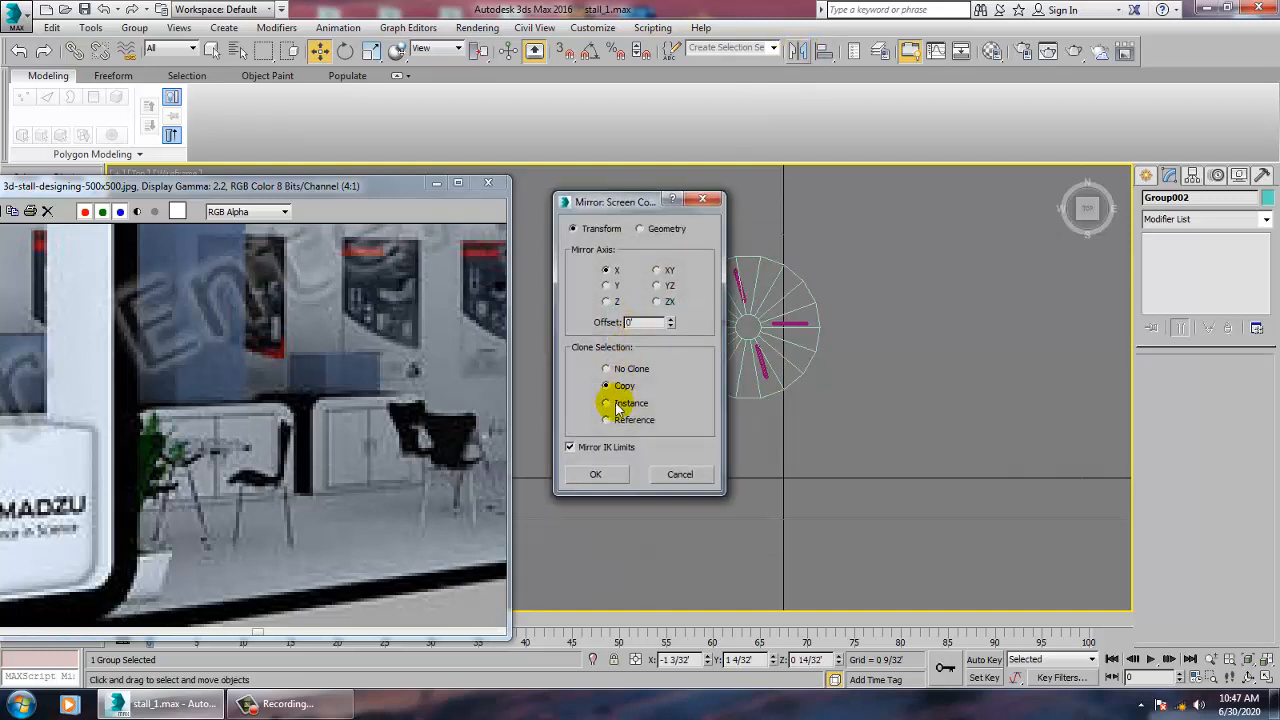
click(600, 475)
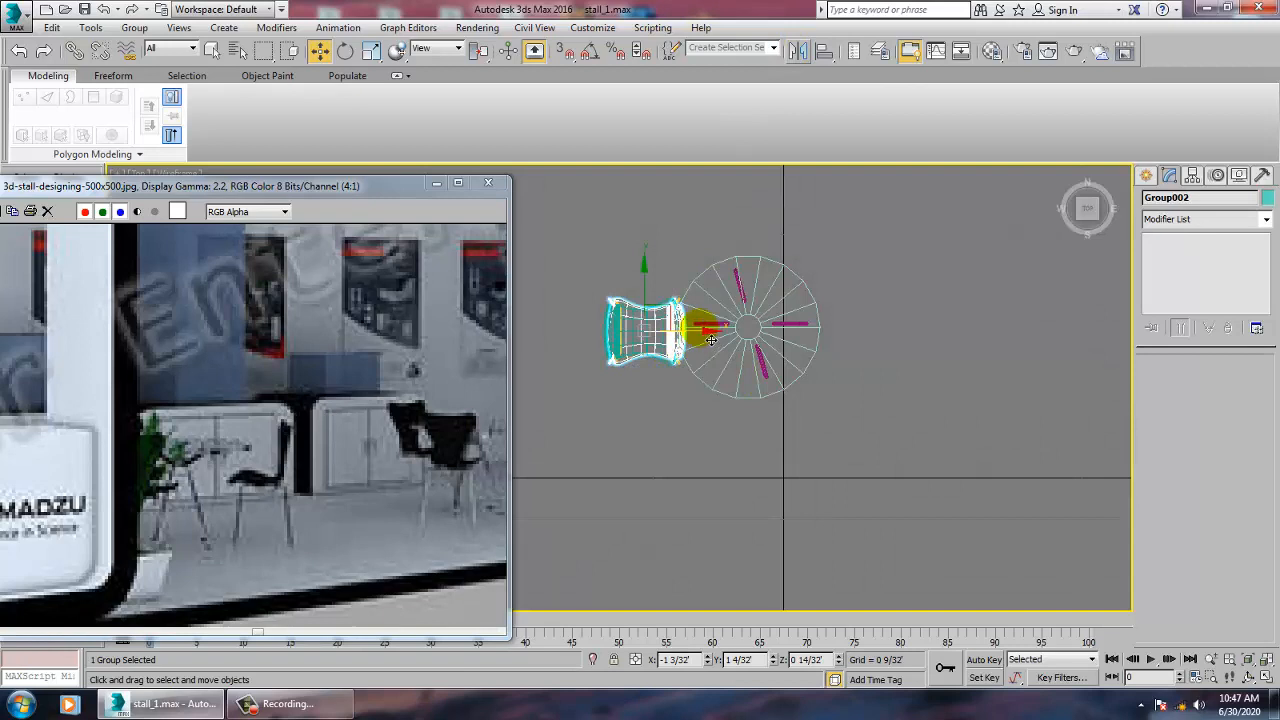
drag(710, 341, 904, 355)
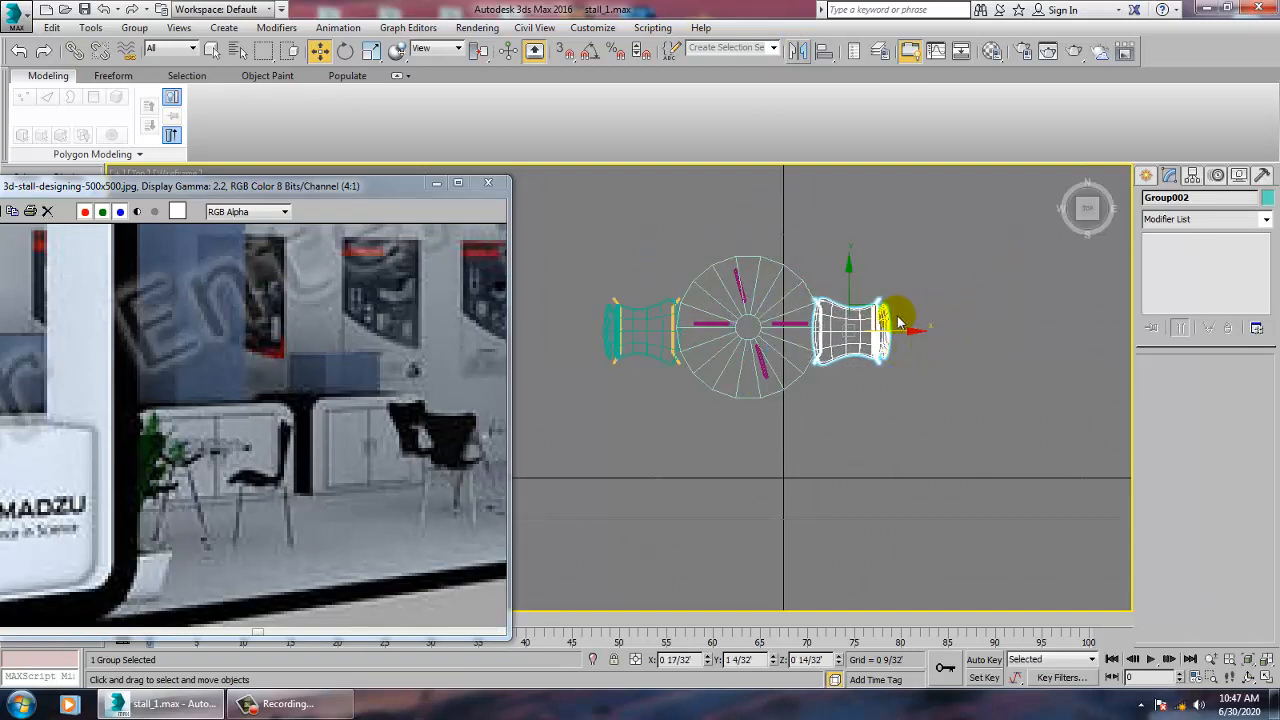
Step: Make a copy of the mirrored chair rotated a quarter turn and place it behind the table at X -0 7/32', Y 1 30/32'
key(e)
shift+drag(926, 293, 769, 217)
click(630, 422)
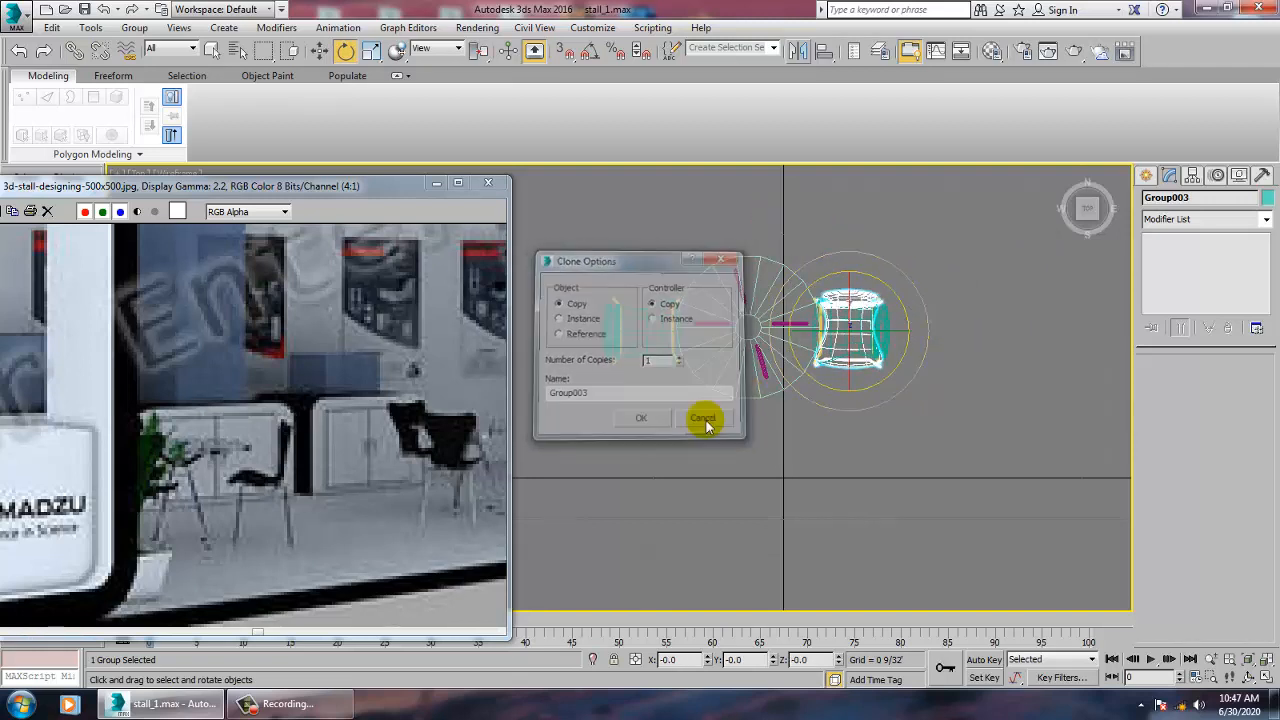
key(w)
drag(919, 341, 775, 178)
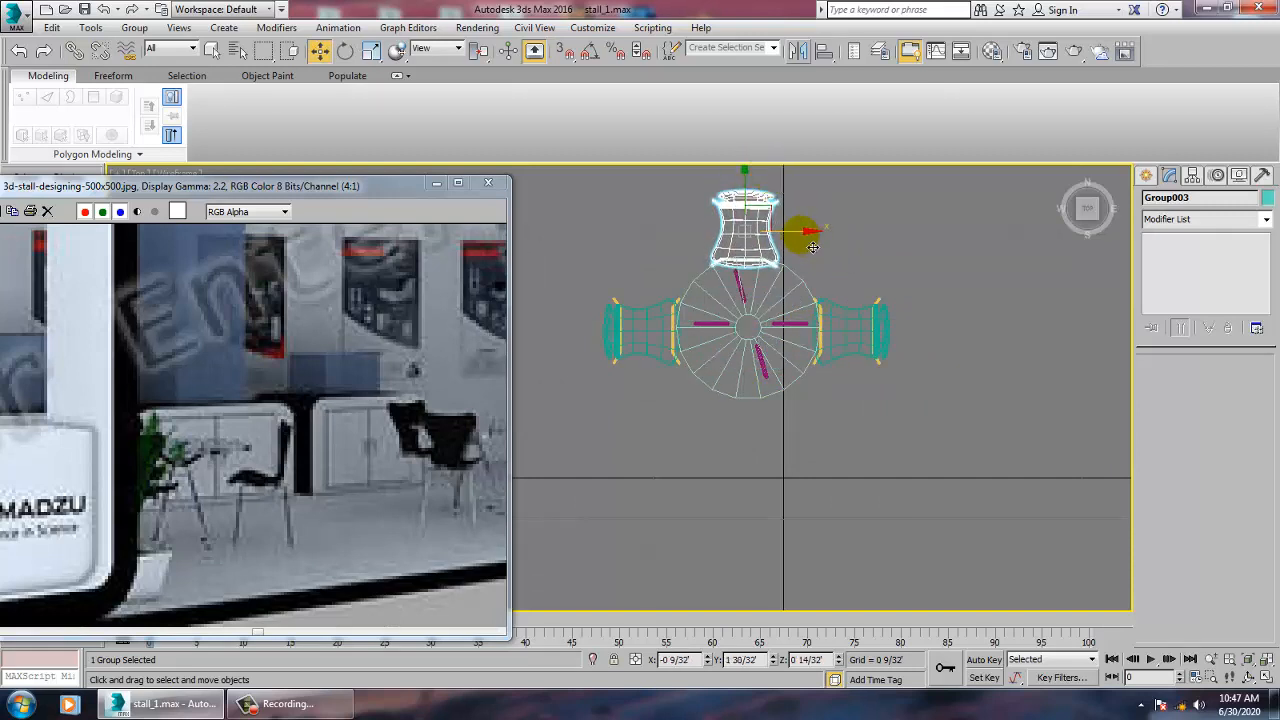
drag(813, 247, 821, 246)
Step: Mirror a copy of the rear chair across Y and move it along Y to 0 12/32' in front of the table
click(791, 52)
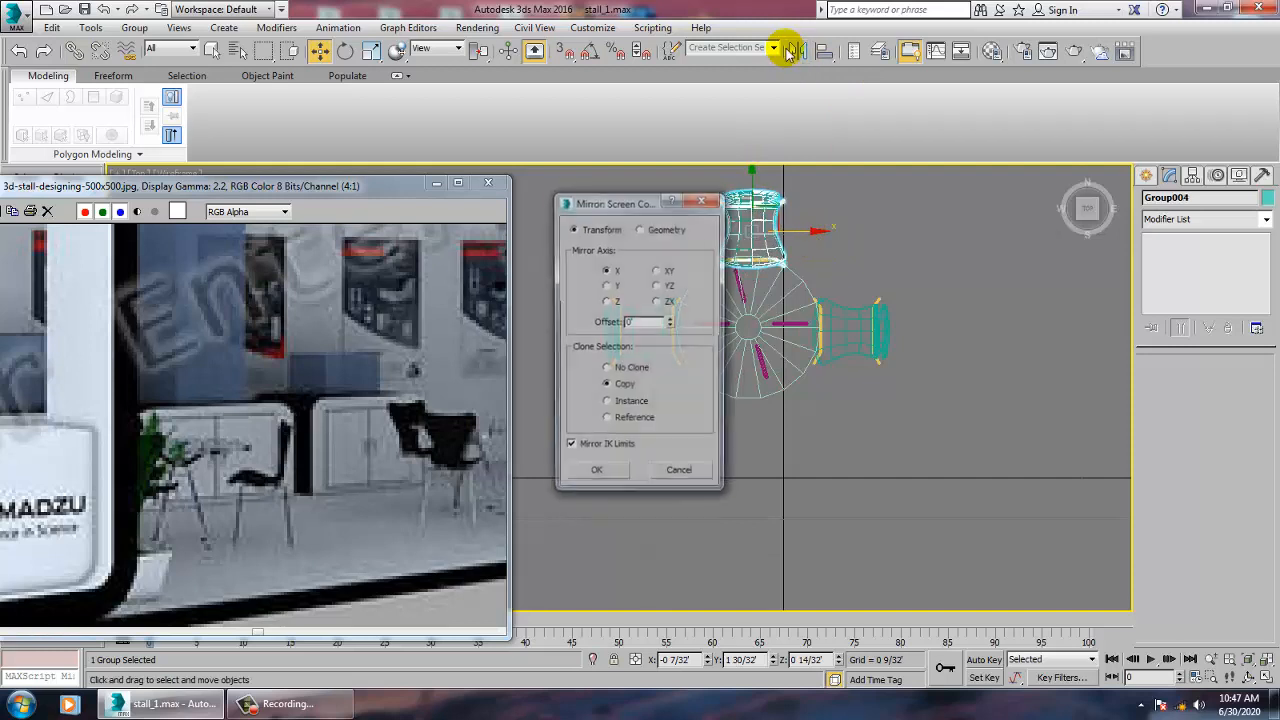
click(596, 474)
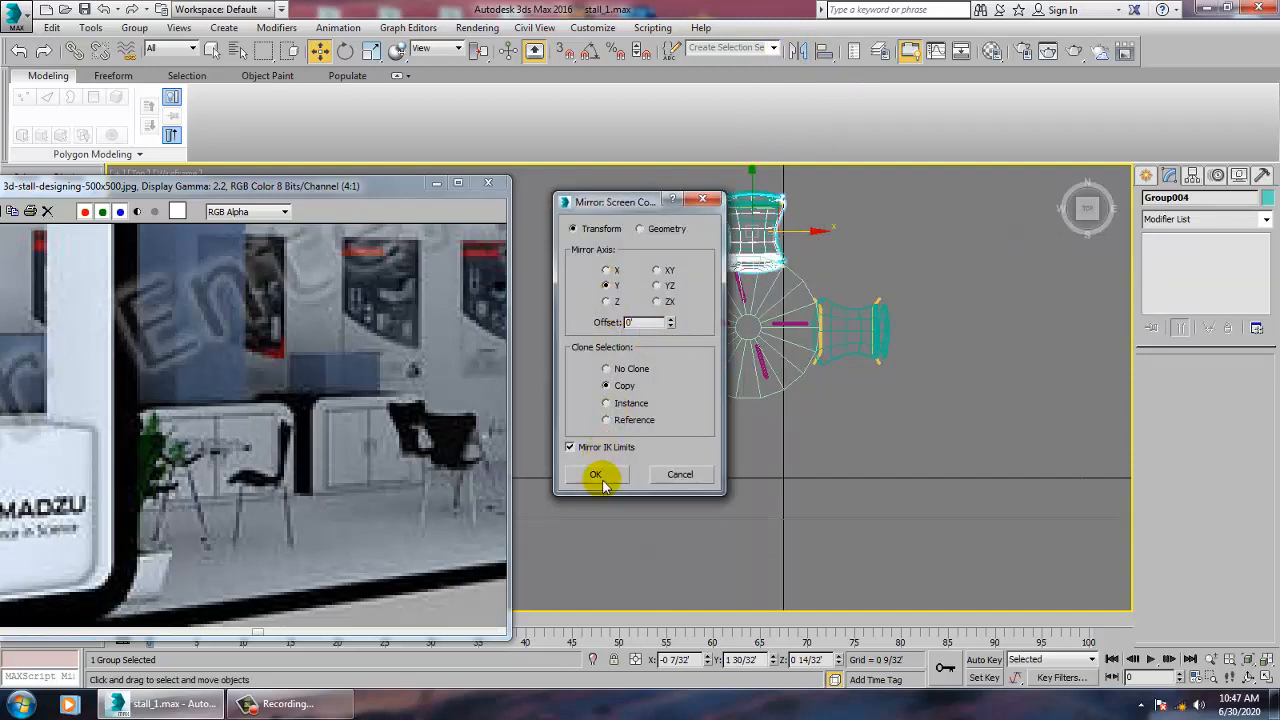
drag(763, 191, 789, 379)
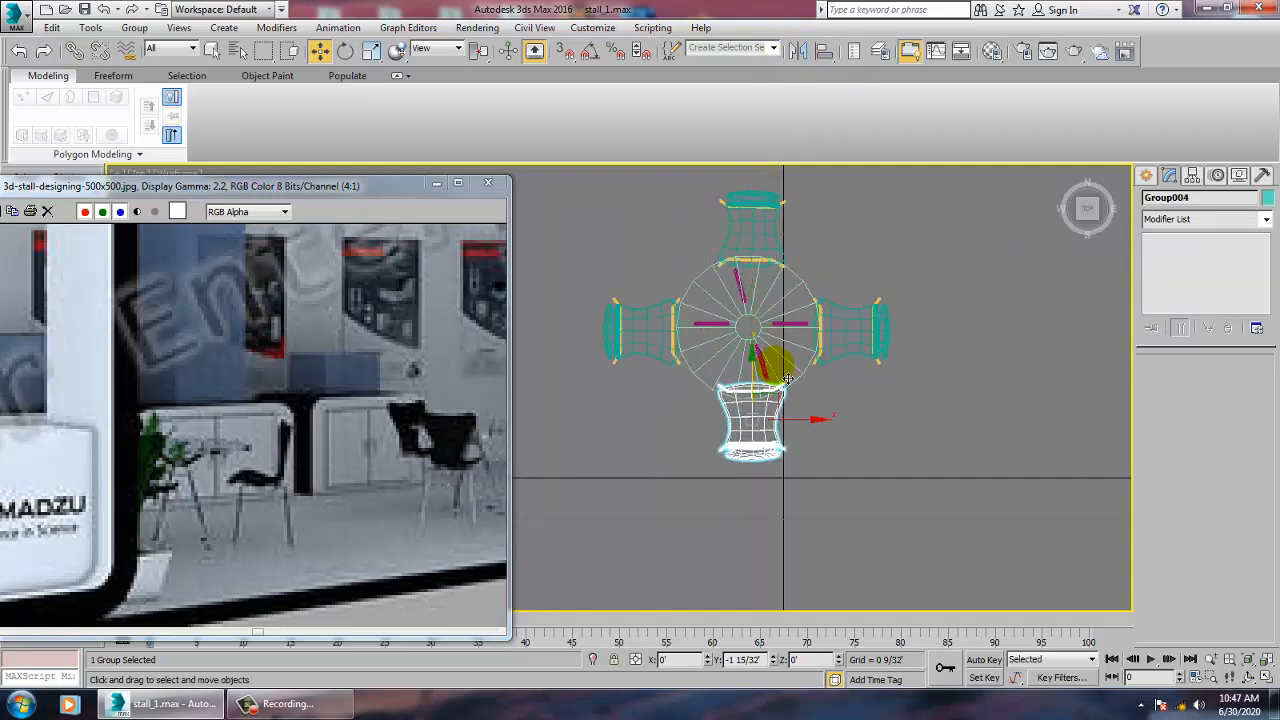
Step: Select the tabletop, its four legs and all four chairs, and place one copy of the set farther along X near the striped column
key(alt+w)
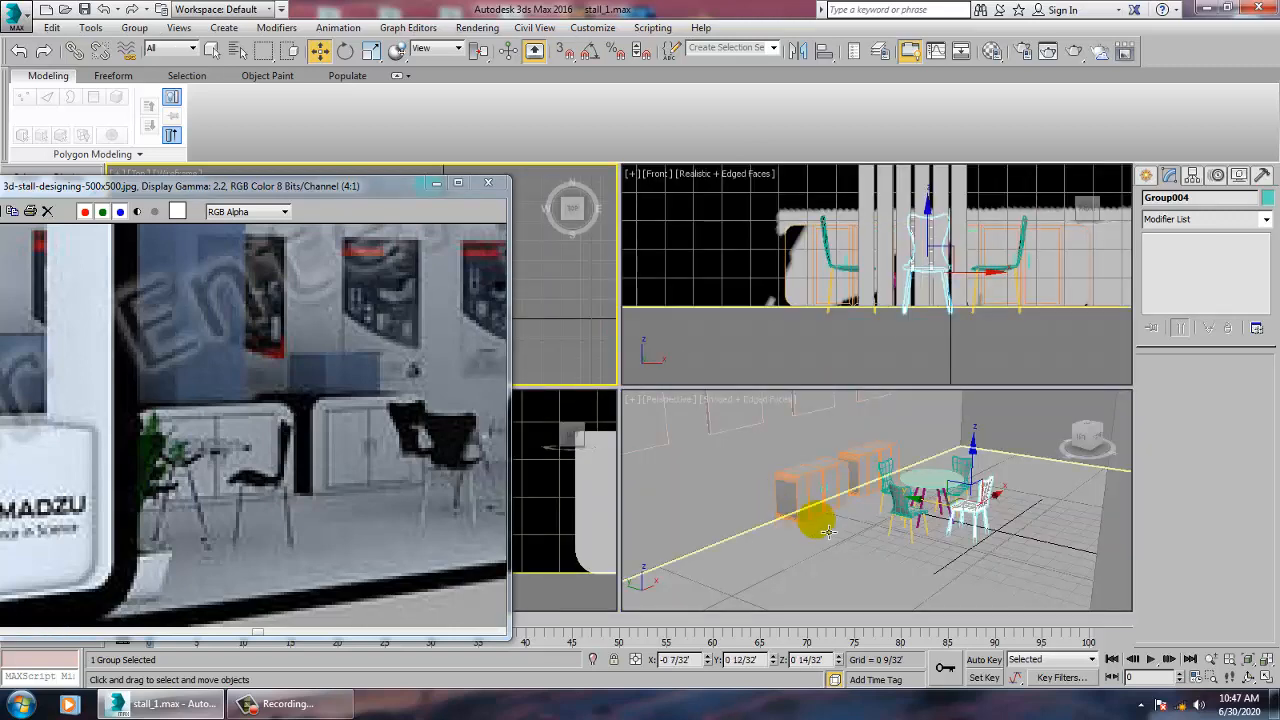
click(900, 505)
key(alt+w)
alt+middle_drag(900, 505, 822, 433)
ctrl+click(795, 450)
ctrl+click(773, 450)
ctrl+click(829, 462)
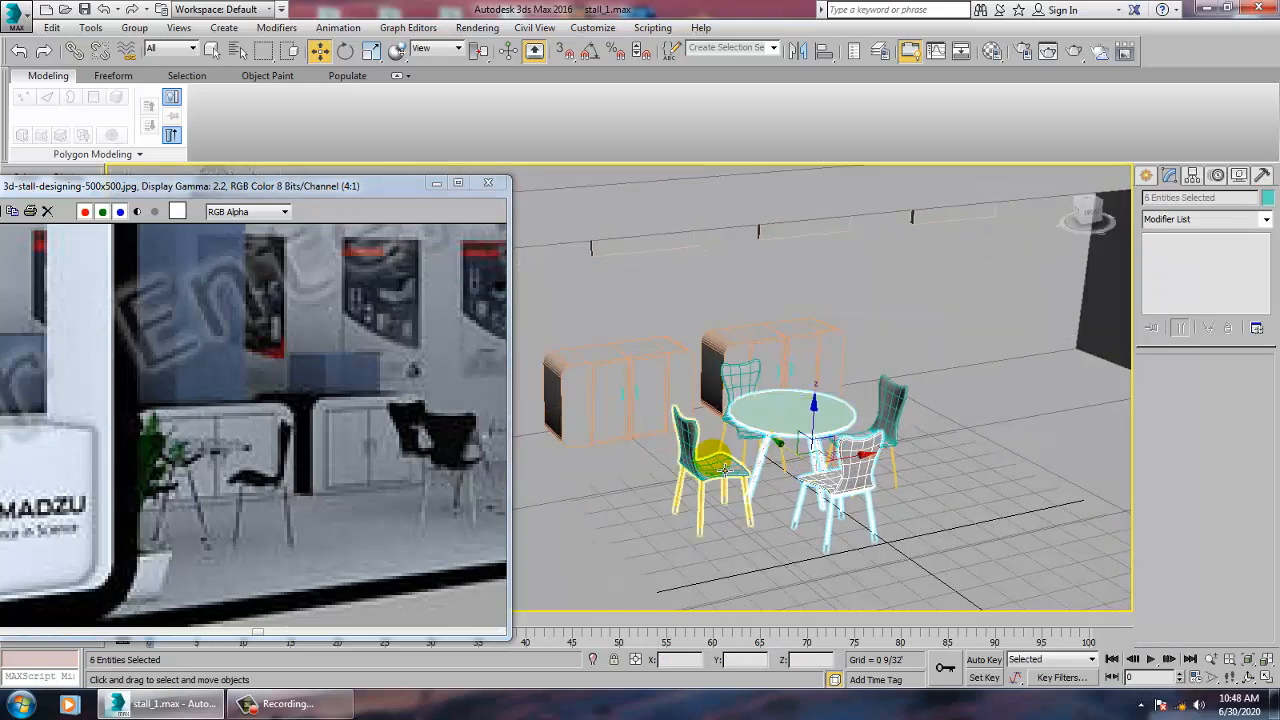
ctrl+click(745, 378)
ctrl+click(887, 405)
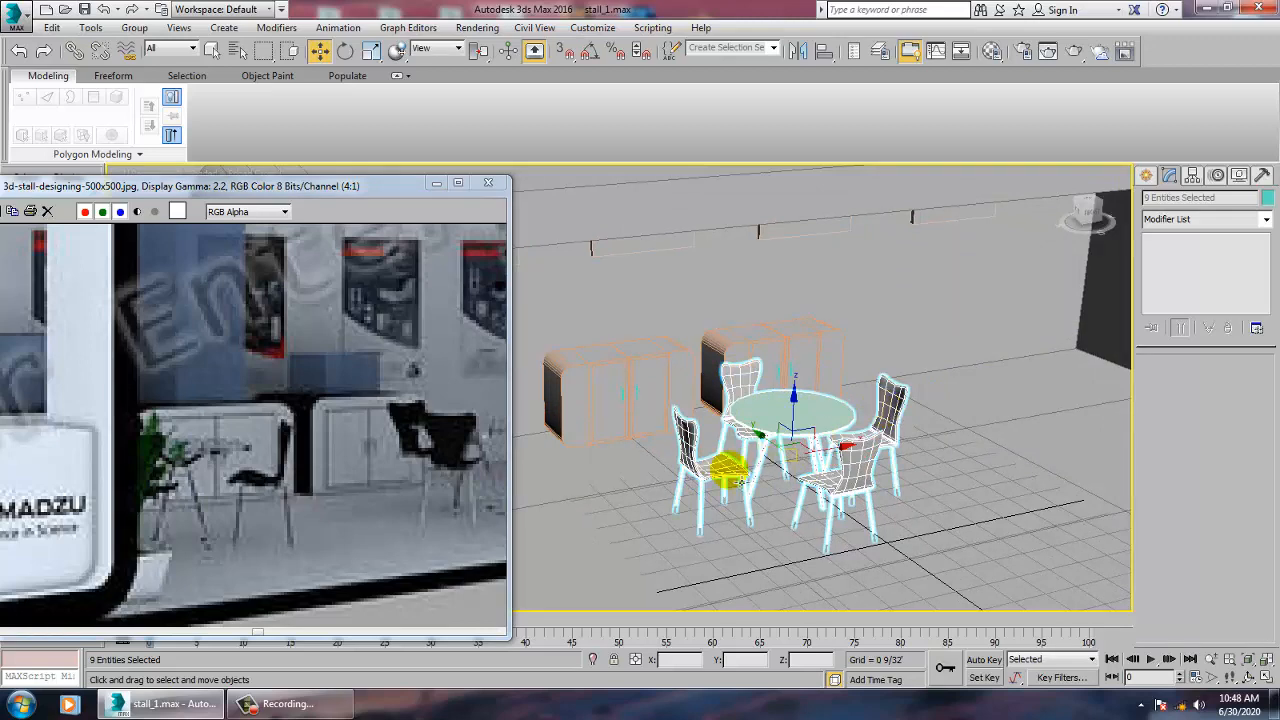
middle_drag(813, 452, 719, 468)
scroll(780, 438, down, 5)
scroll(808, 420, up, 5)
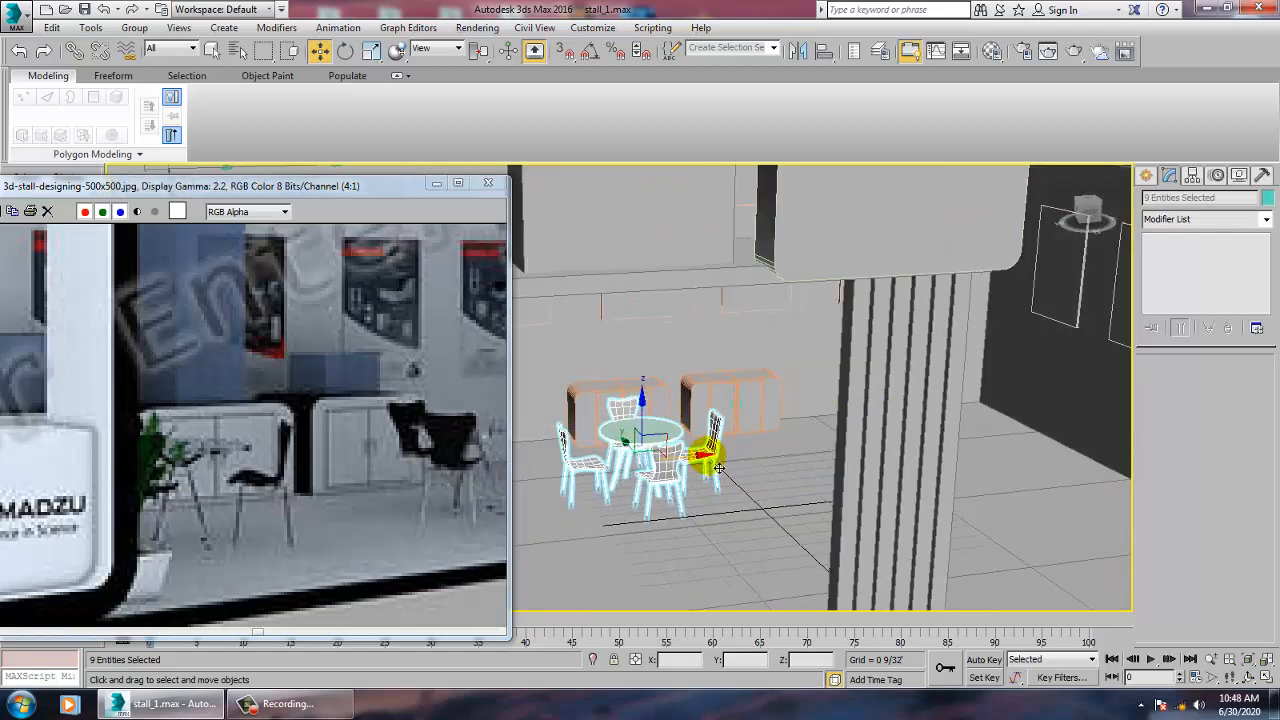
mouse_move(827, 453)
shift+mouse_down()
mouse_move(1120, 435)
mouse_move(1097, 433)
shift+mouse_up()
click(641, 420)
Step: Check the placement of both table-and-chair sets inside the whole stall against the reference image
scroll(765, 478, down, 10)
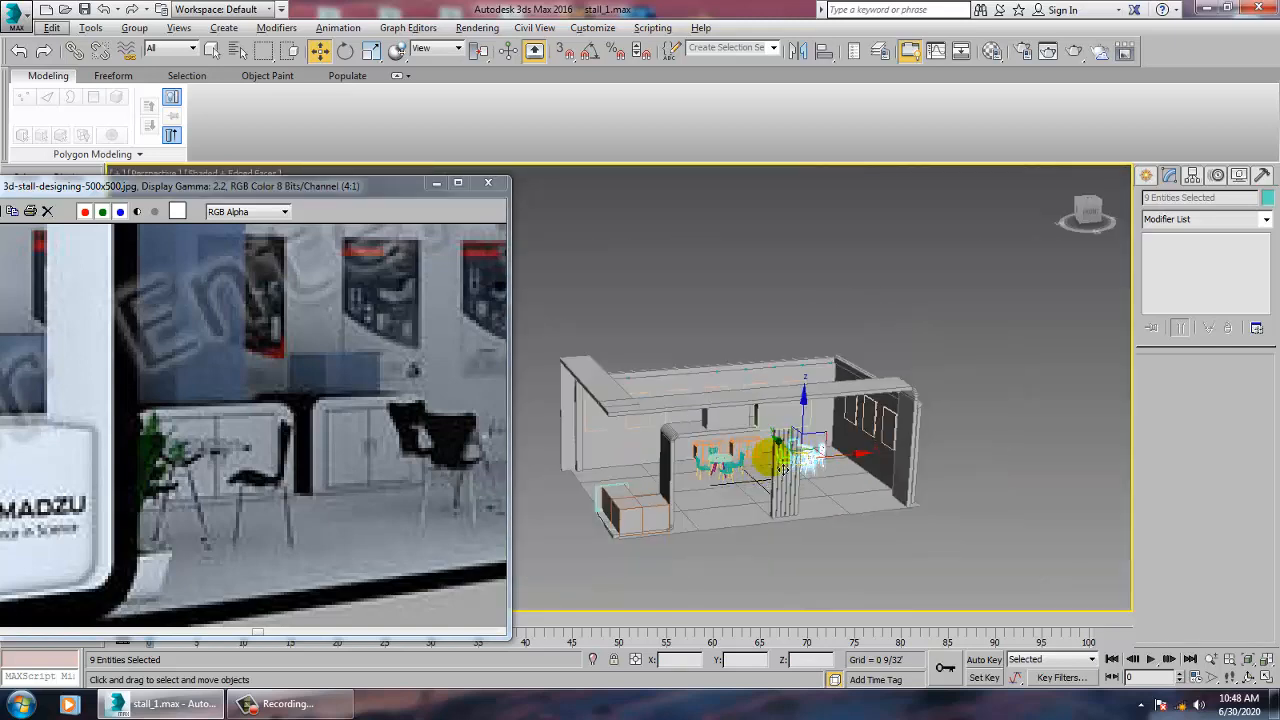
scroll(783, 470, up, 10)
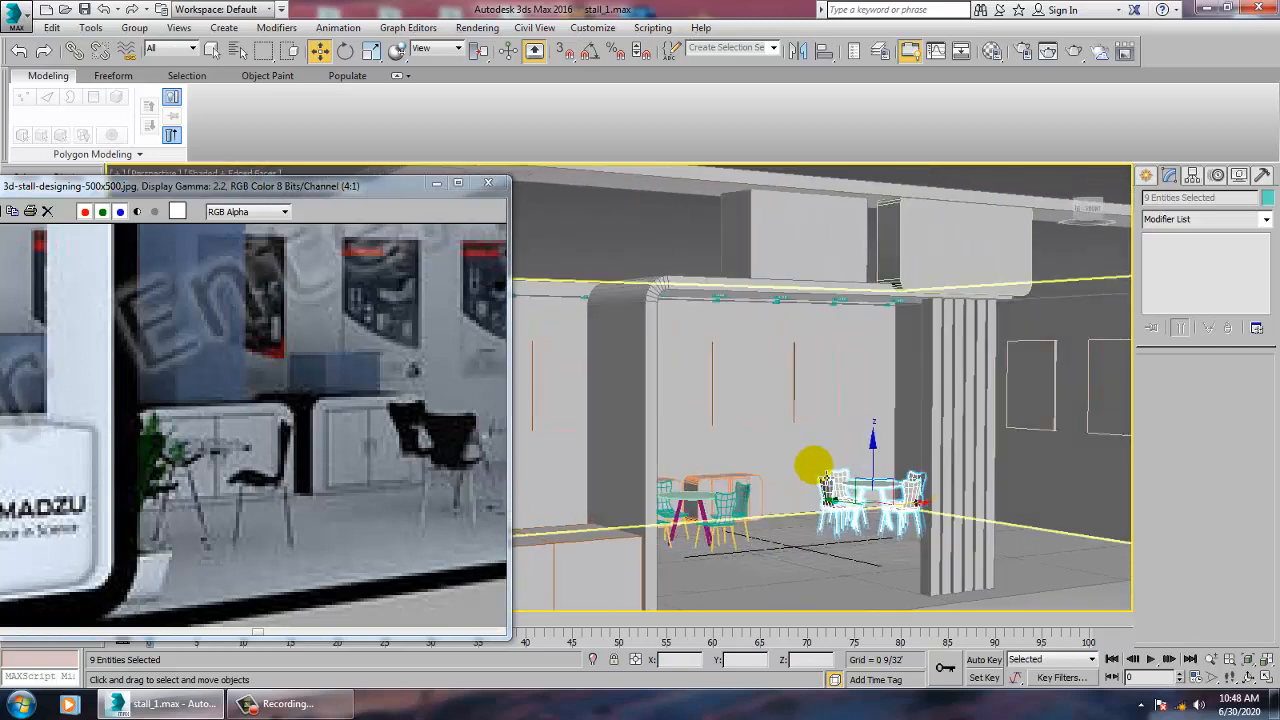
click(355, 500)
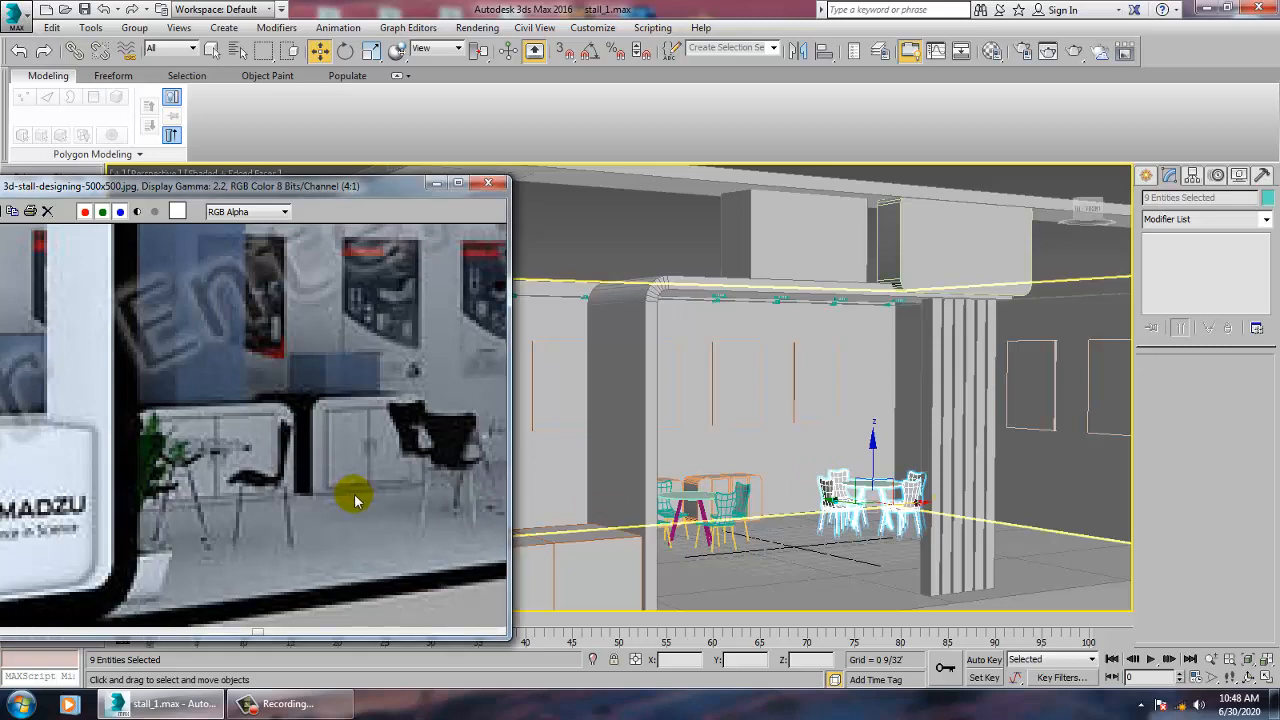
scroll(980, 488, down, 8)
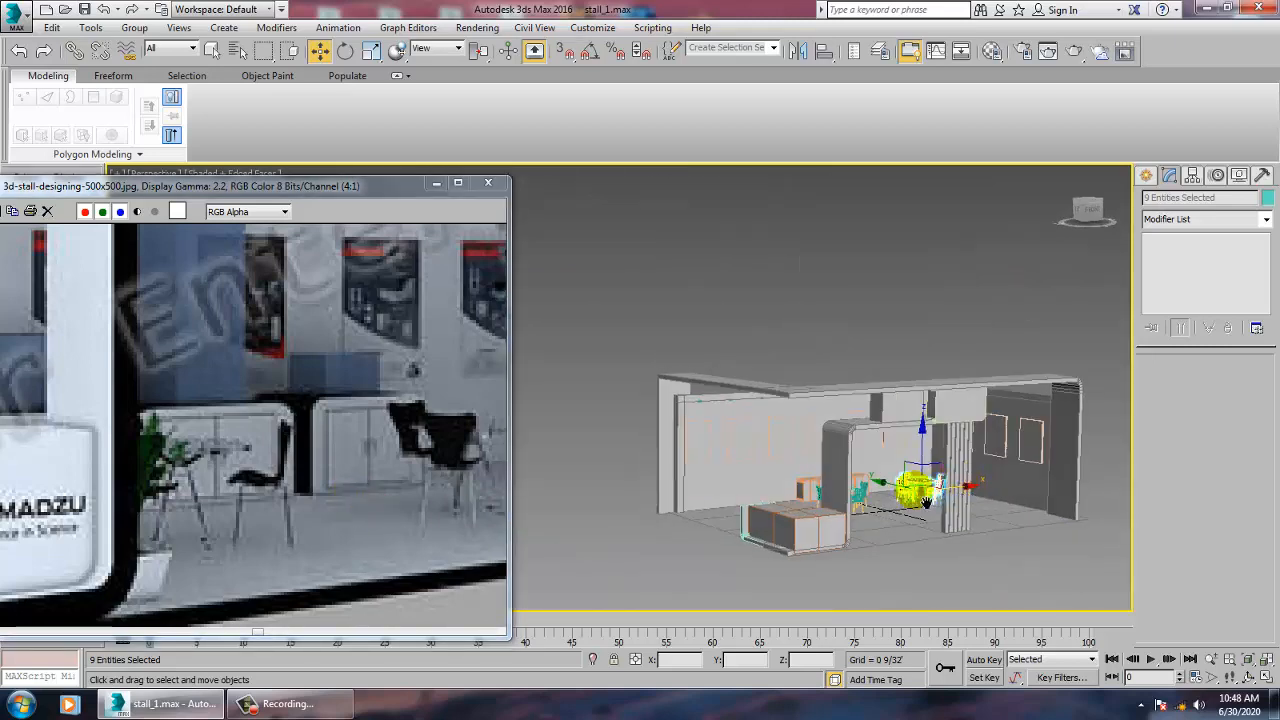
scroll(926, 503, up, 8)
scroll(879, 487, down, 9)
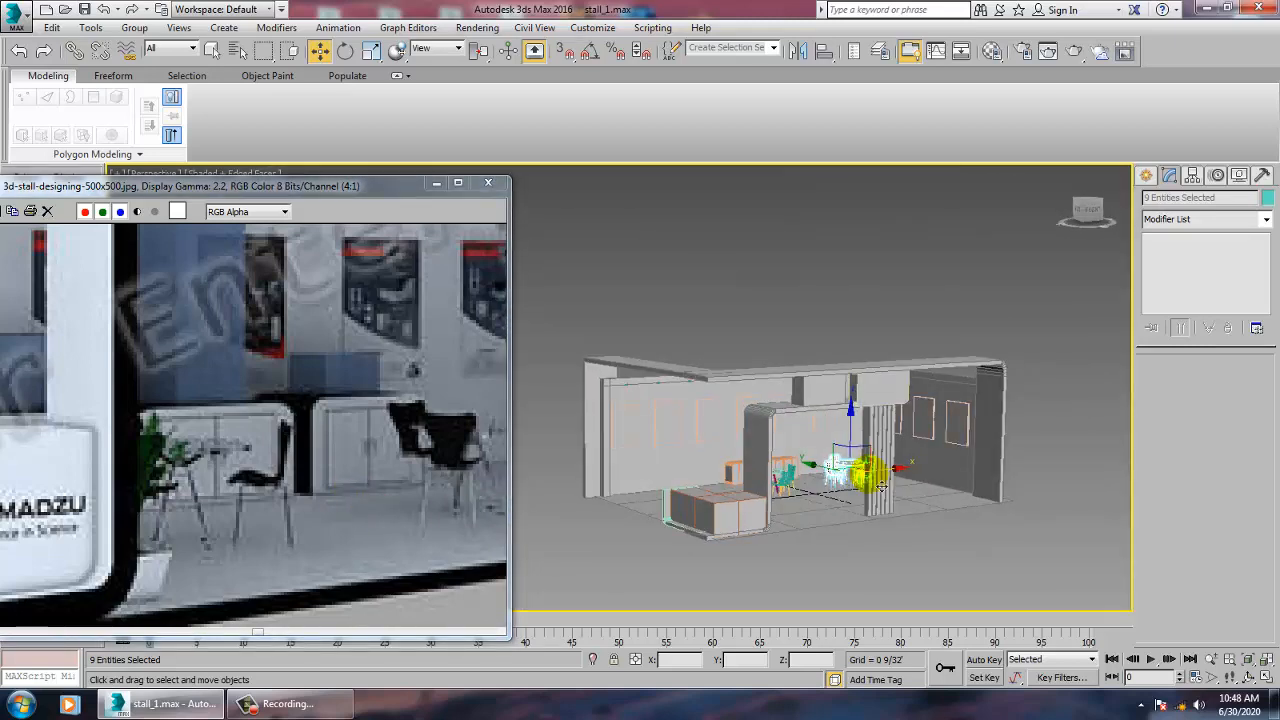